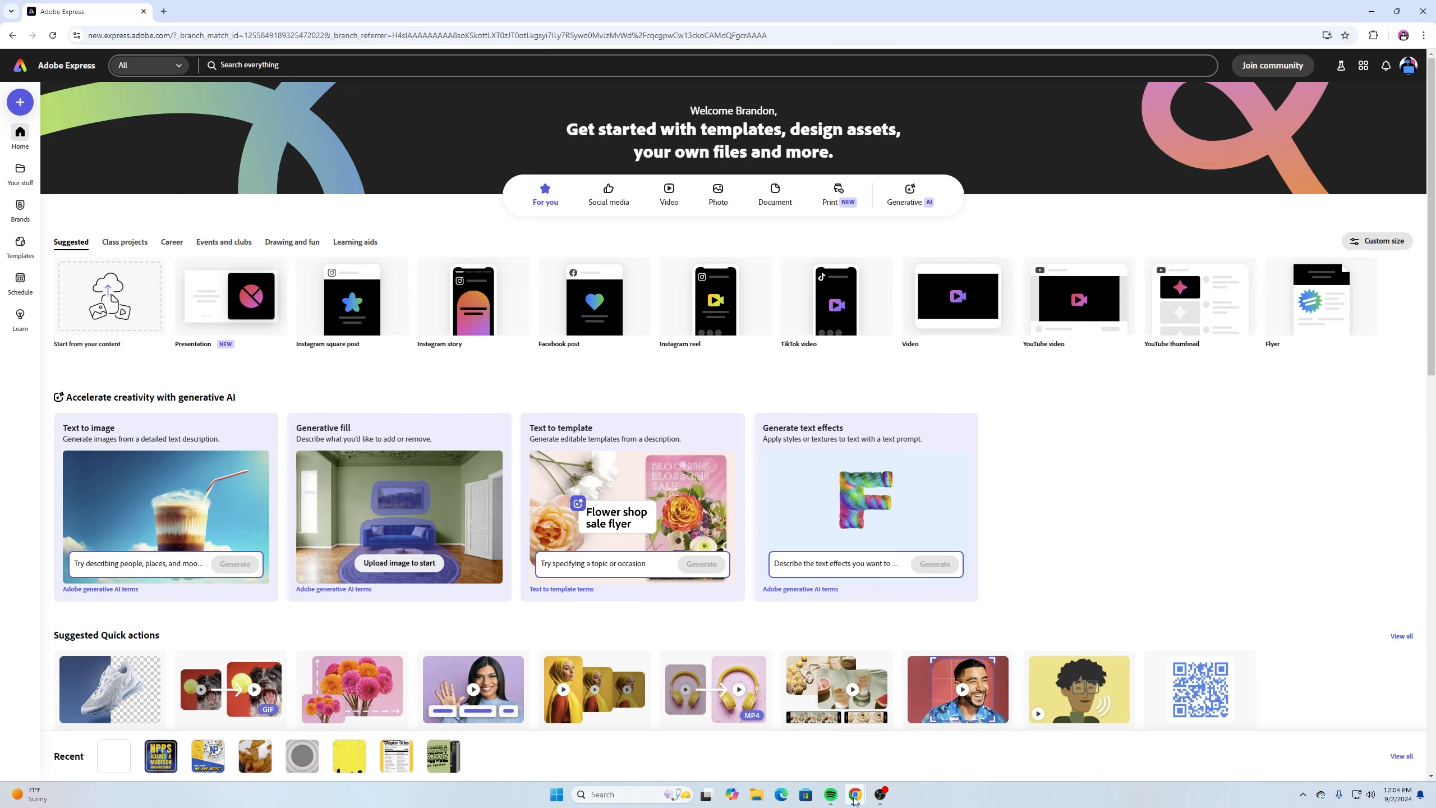
Switch to the Adobe Fonts window, filter the font families by the Blackletter tag and browse them
{"action": "mouse_move", "coordinate": [855, 797]}
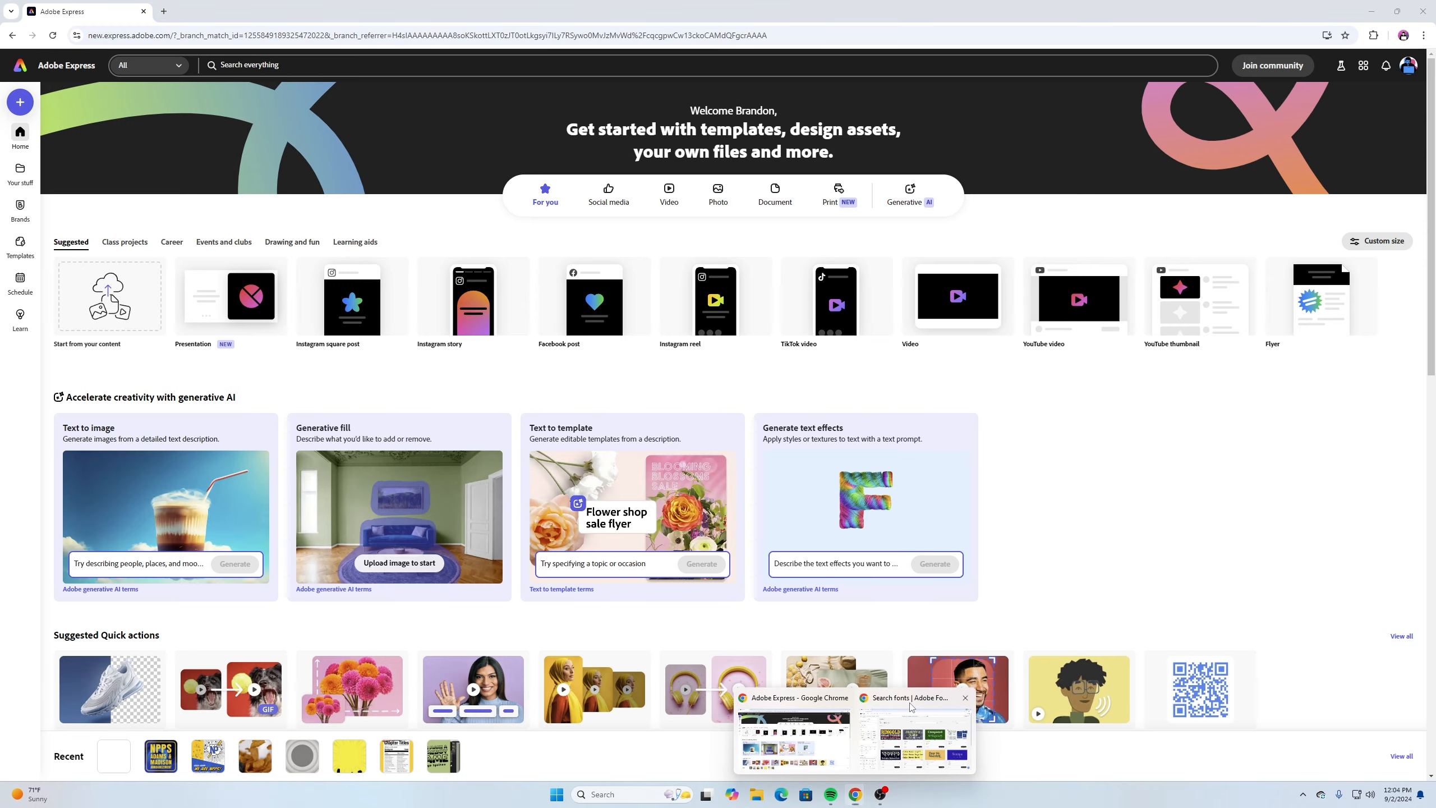
{"action": "left_click", "coordinate": [916, 710]}
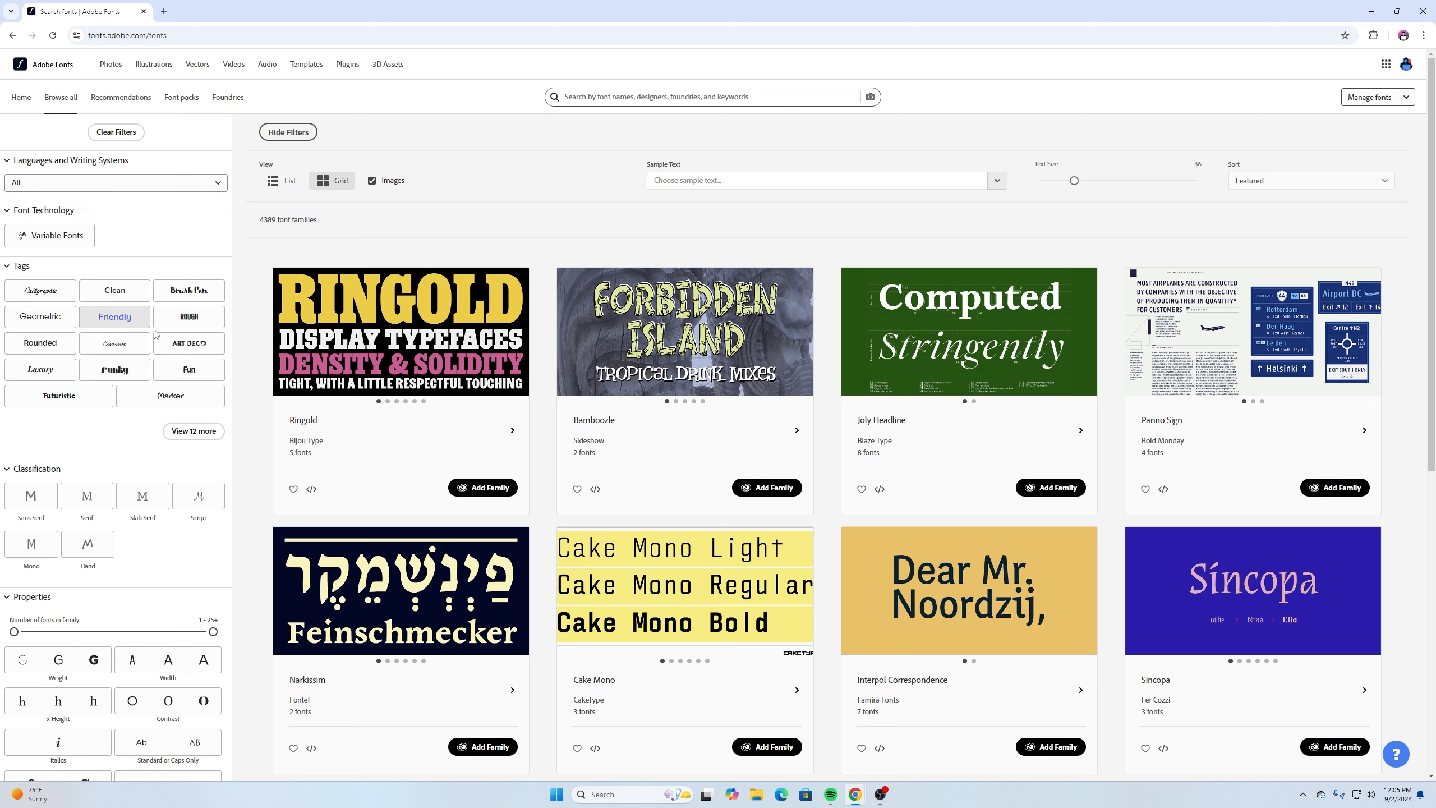
{"action": "left_click", "coordinate": [184, 436]}
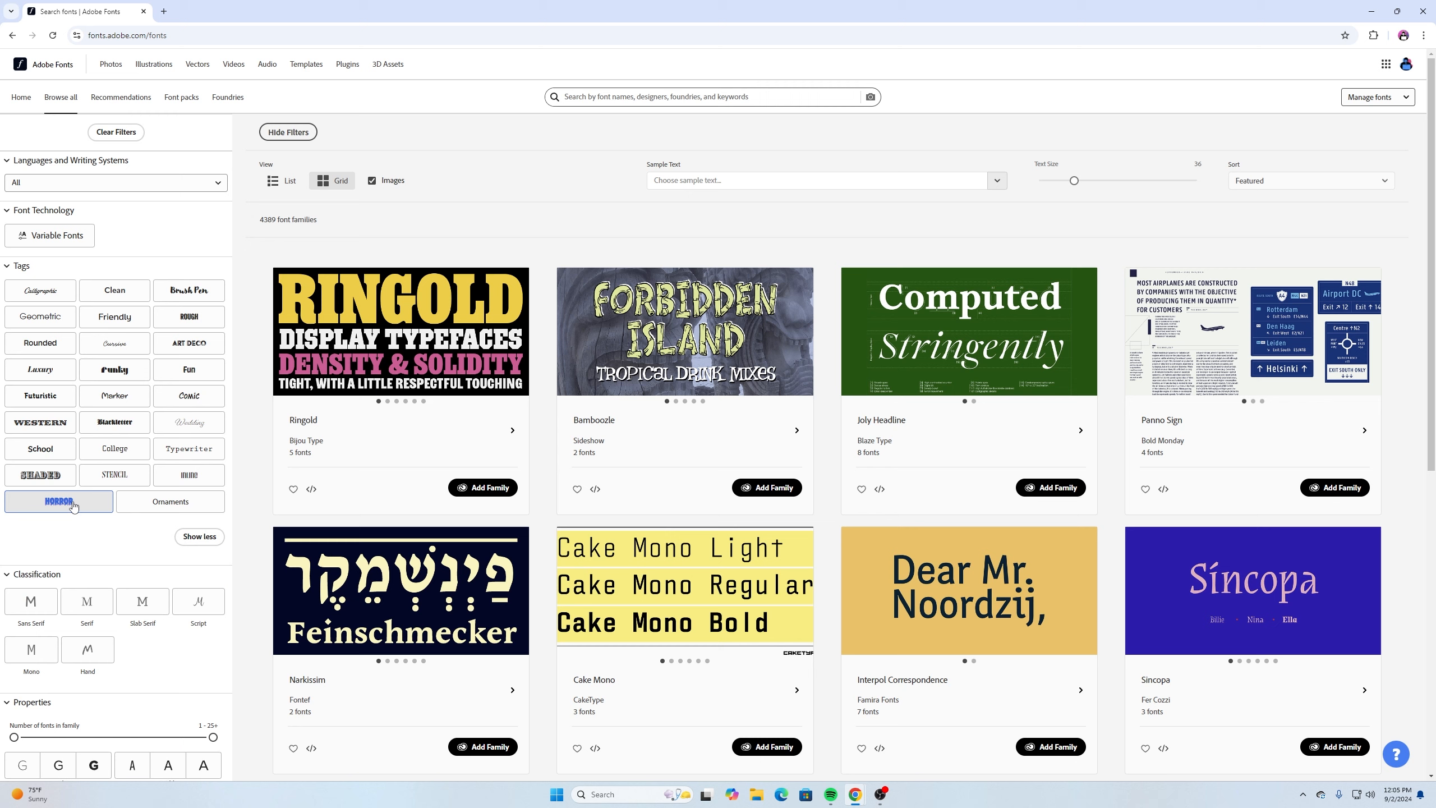
{"action": "left_click", "coordinate": [120, 424]}
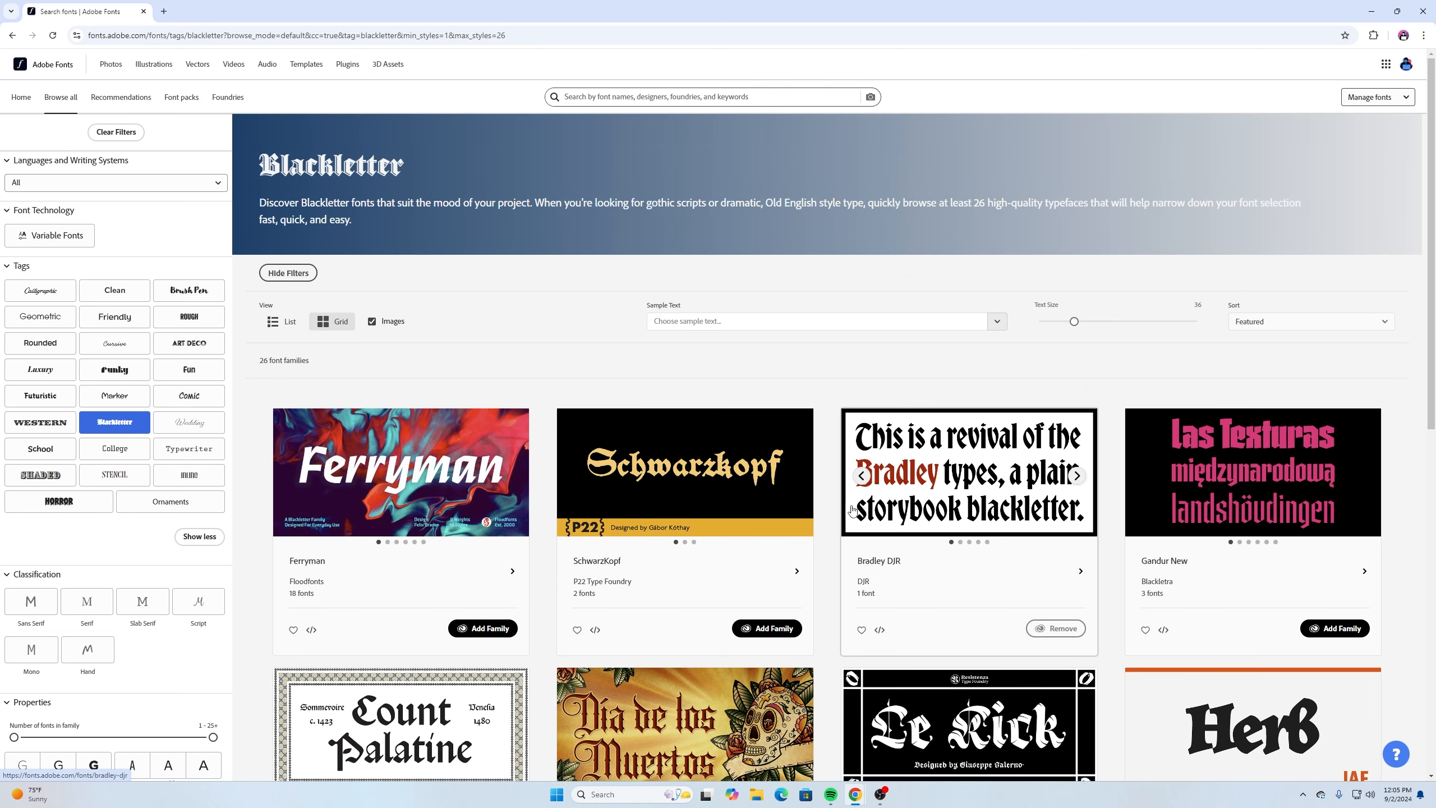
{"action": "scroll", "coordinate": [1061, 515], "scroll_direction": "down", "scroll_amount": 5}
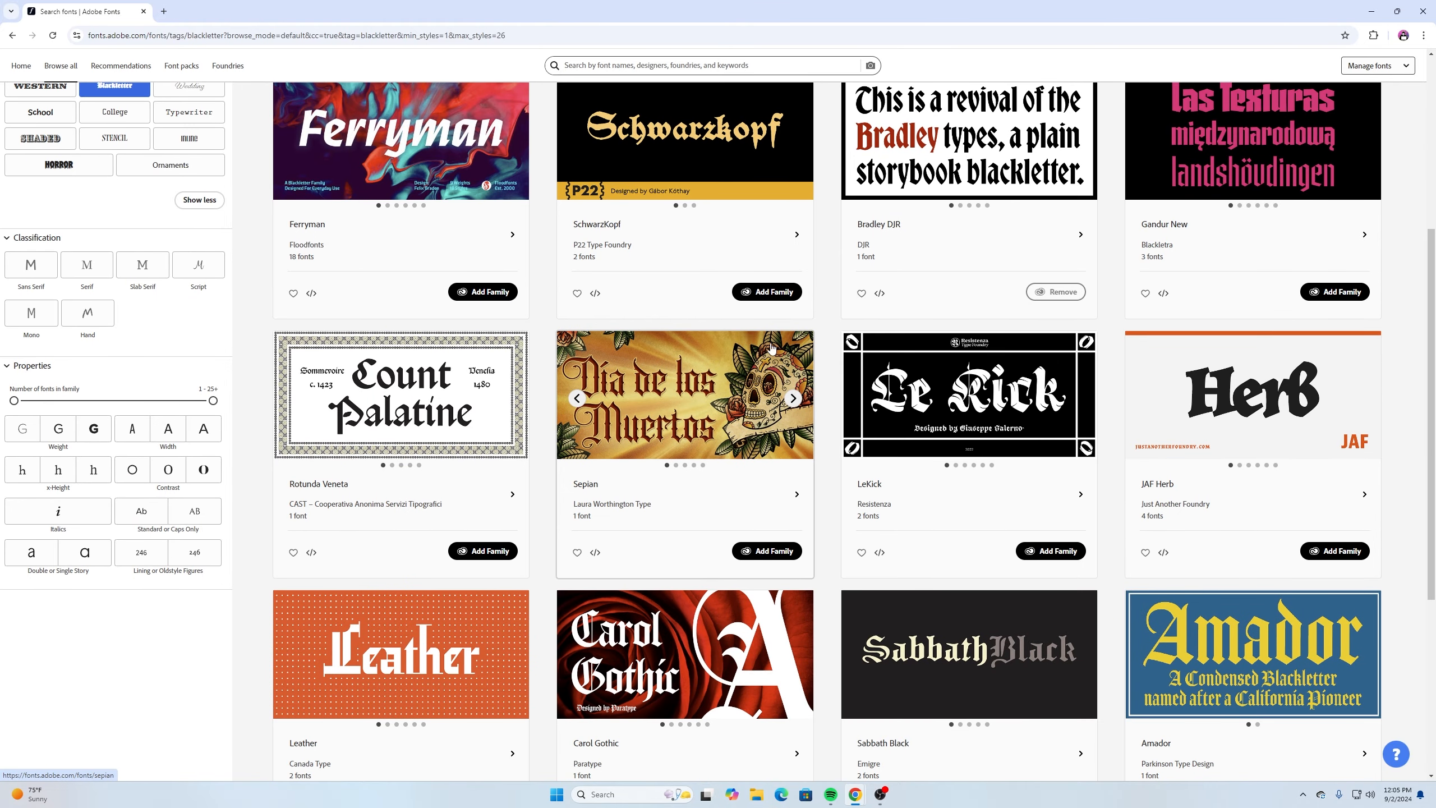
{"action": "scroll", "coordinate": [286, 188], "scroll_direction": "up", "scroll_amount": 3}
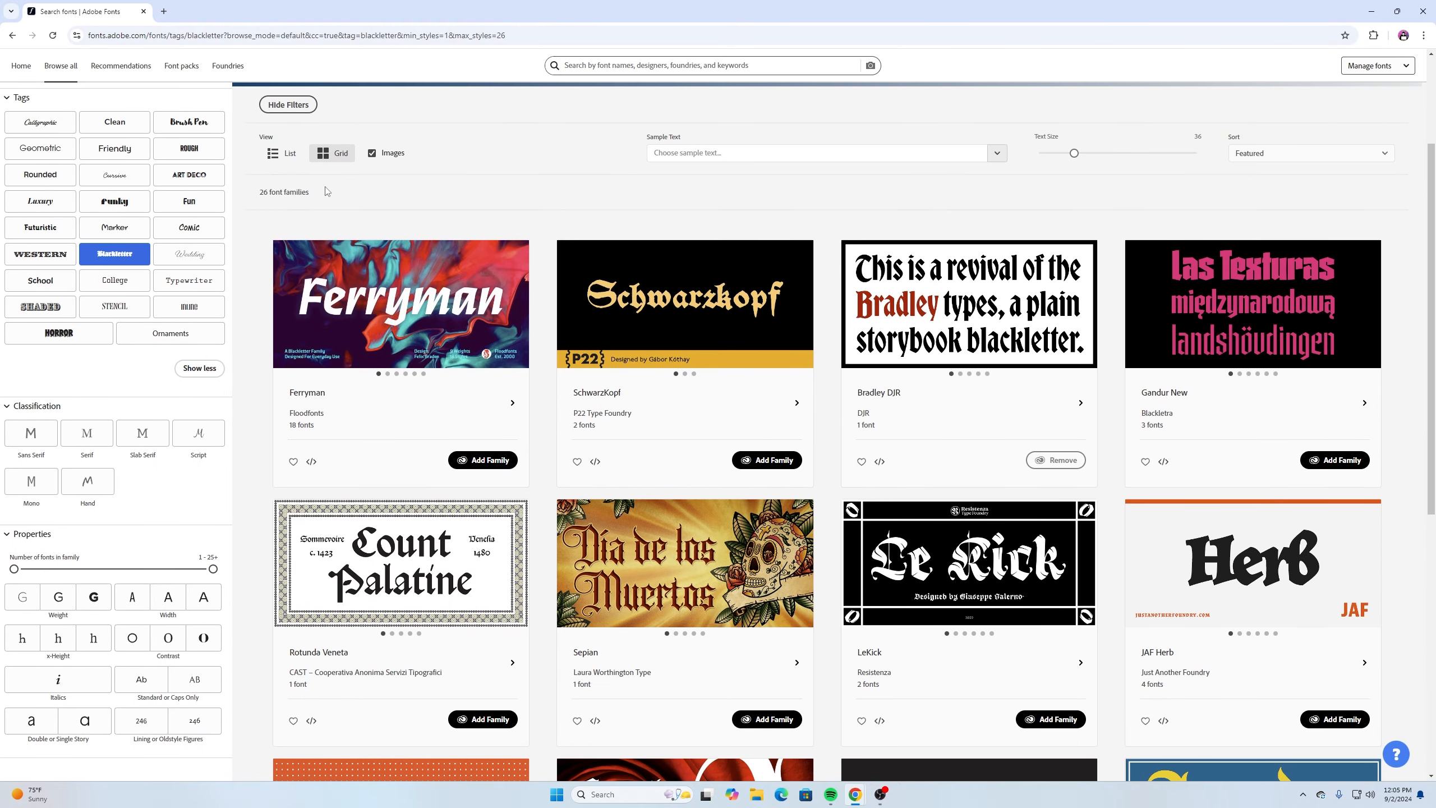
Filter the font families by the Horror tag and browse the first page
{"action": "left_click", "coordinate": [80, 337]}
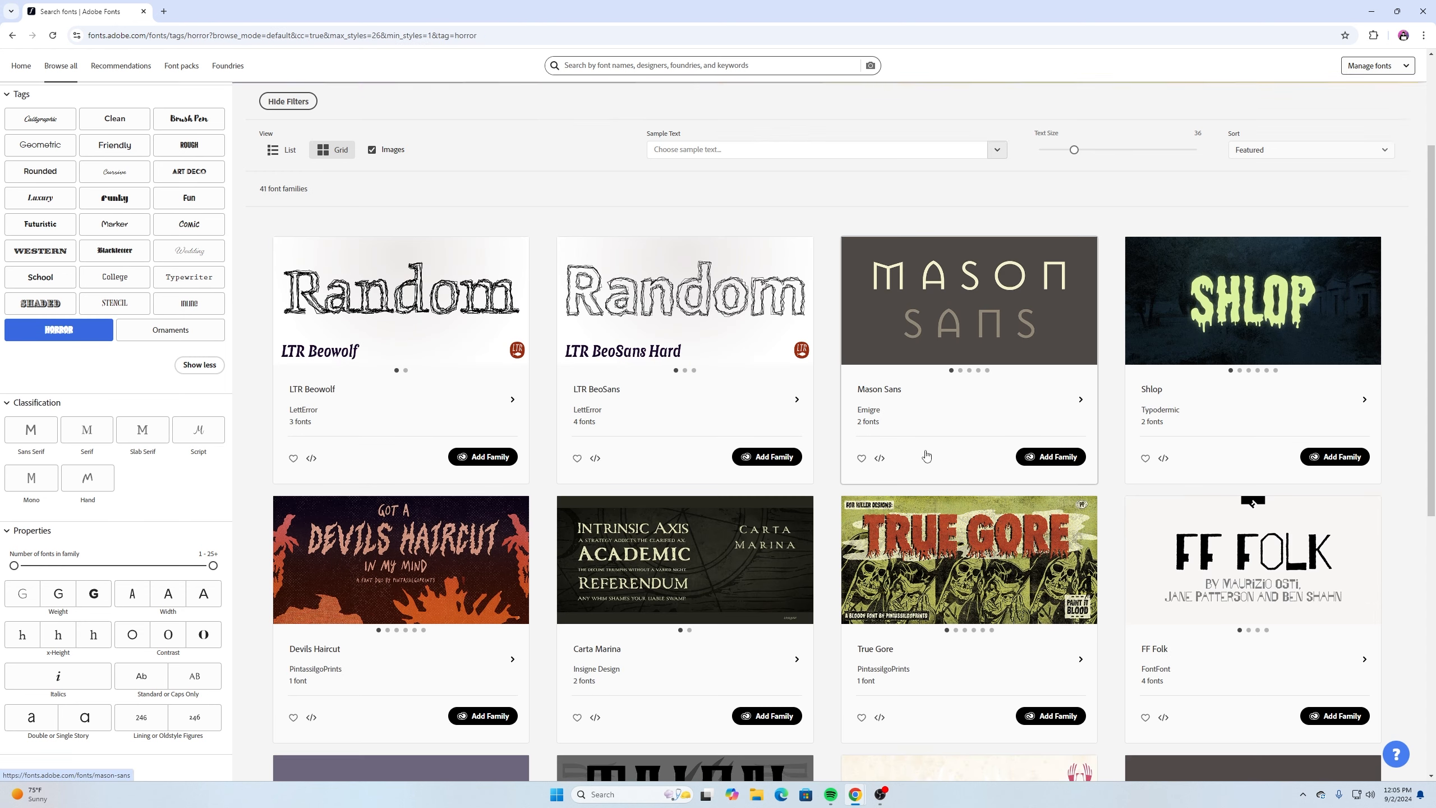
{"action": "scroll", "coordinate": [926, 454], "scroll_direction": "down", "scroll_amount": 6}
{"action": "scroll", "coordinate": [926, 454], "scroll_direction": "down", "scroll_amount": 3}
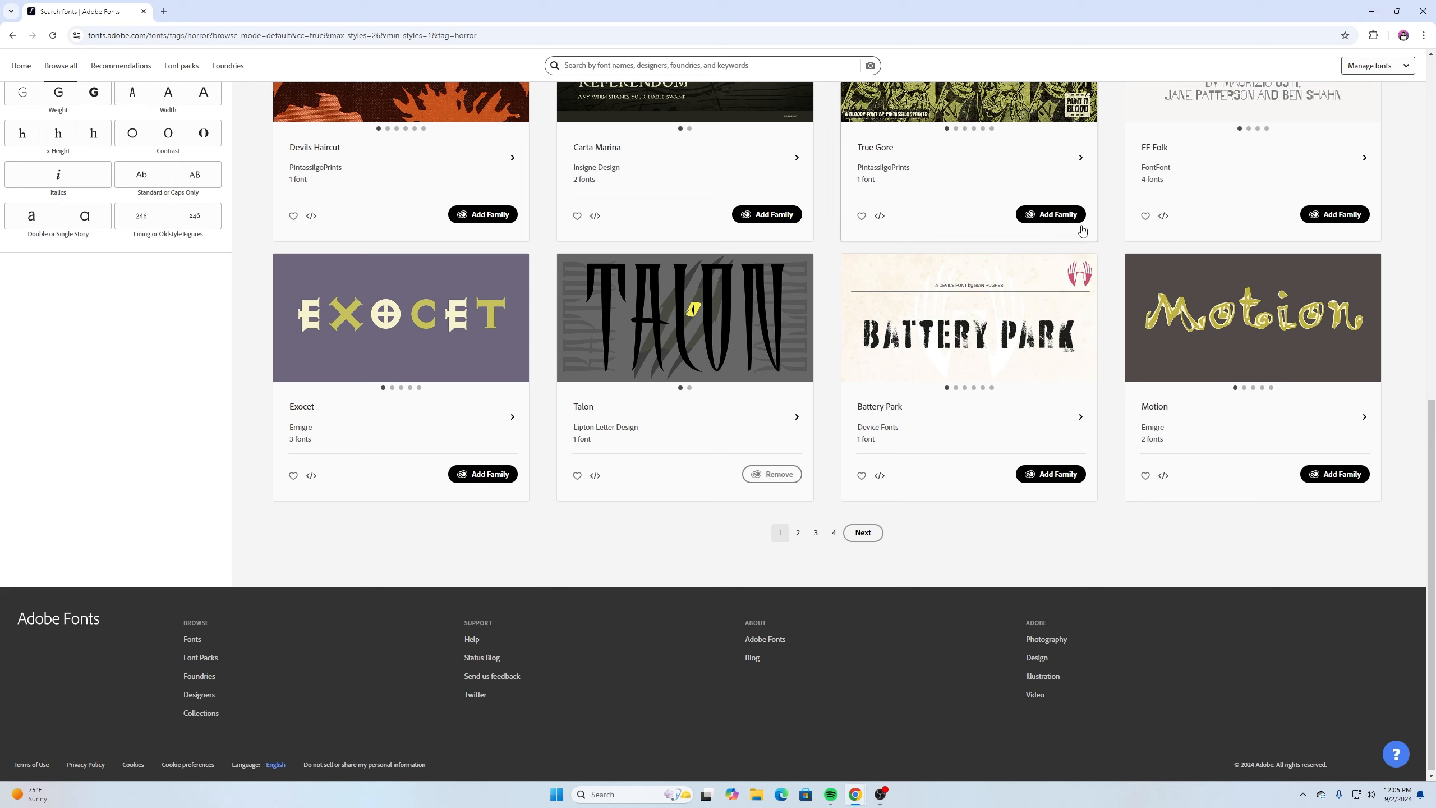
Return to Adobe Express and create a new blank flyer
{"action": "left_click", "coordinate": [1372, 16]}
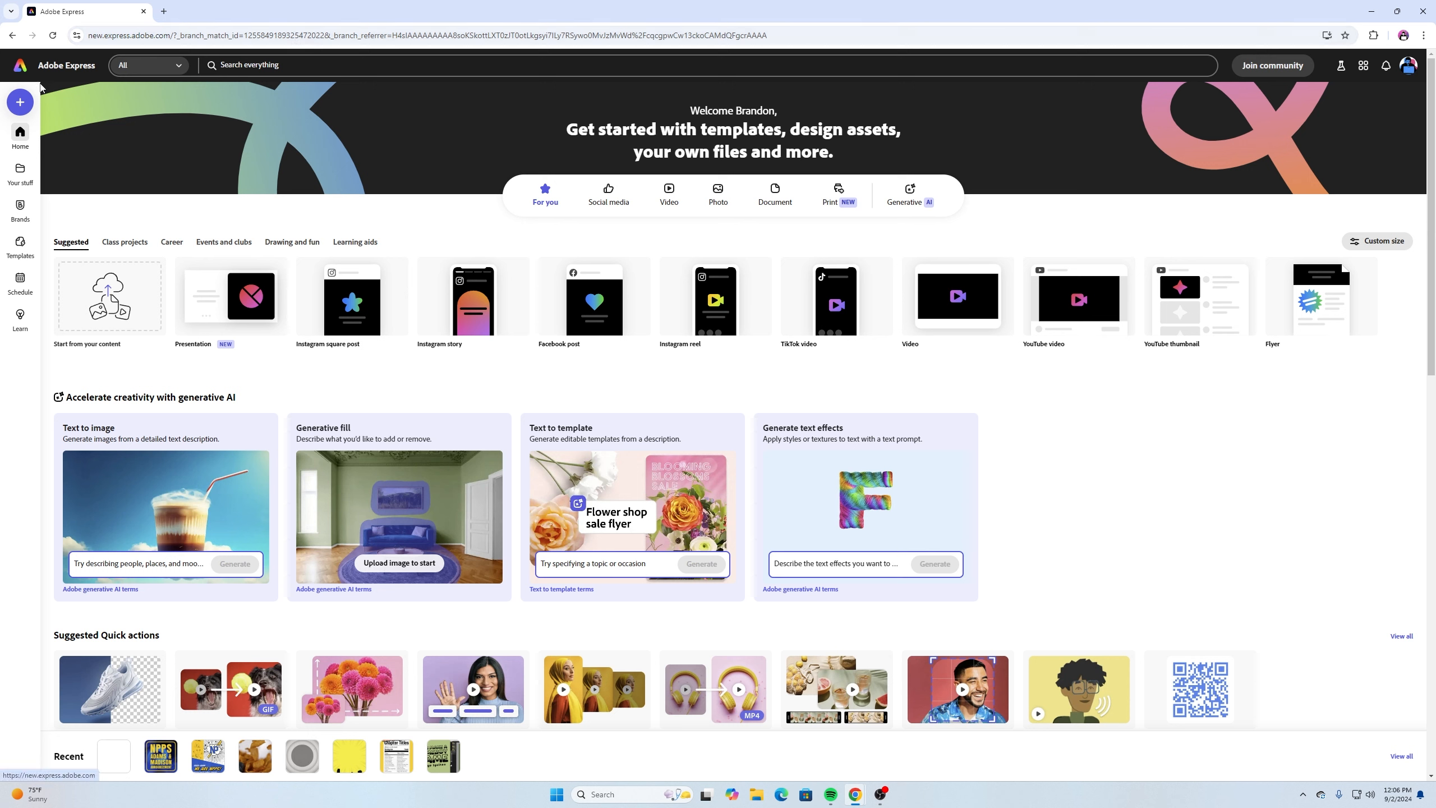
{"action": "left_click", "coordinate": [20, 103]}
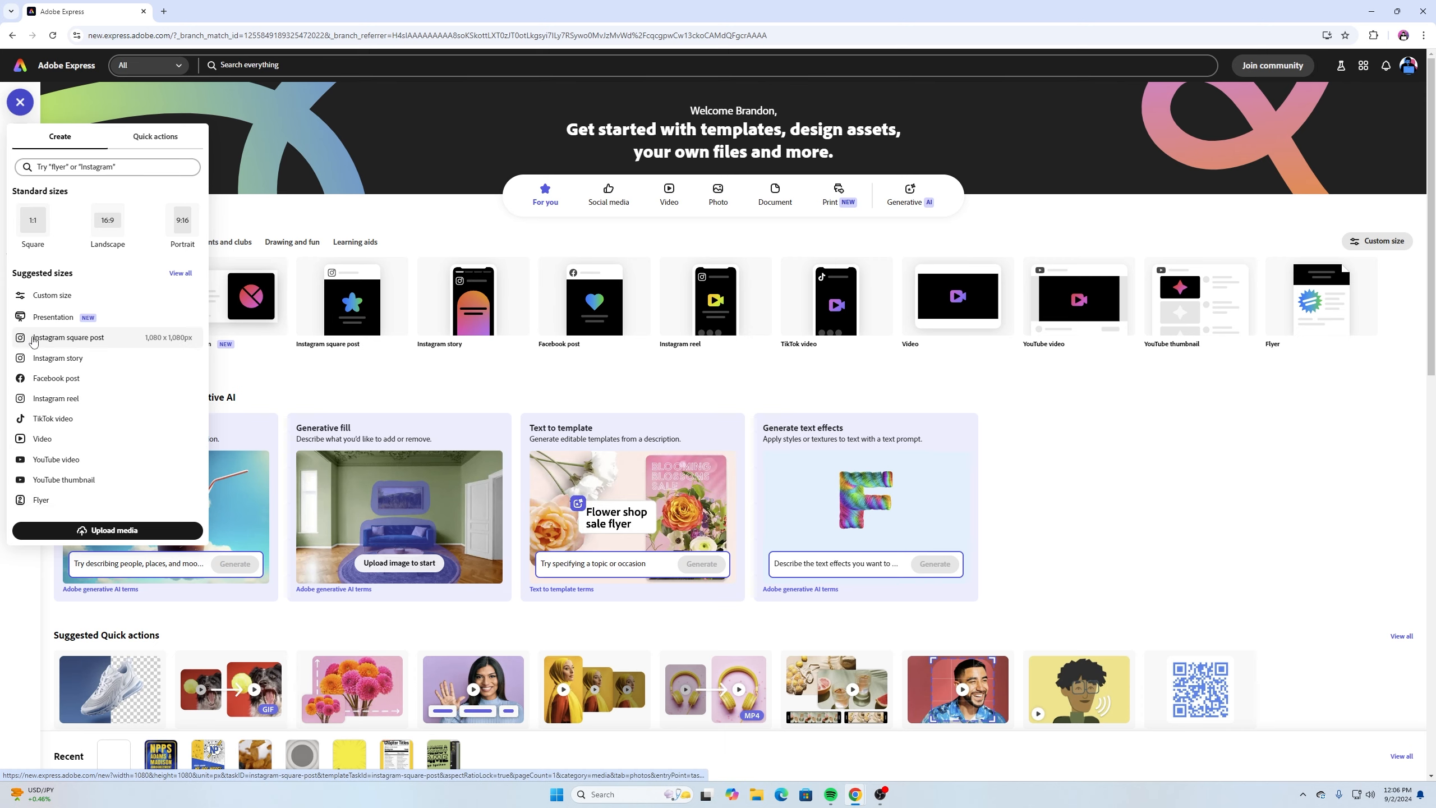
{"action": "left_click", "coordinate": [48, 507]}
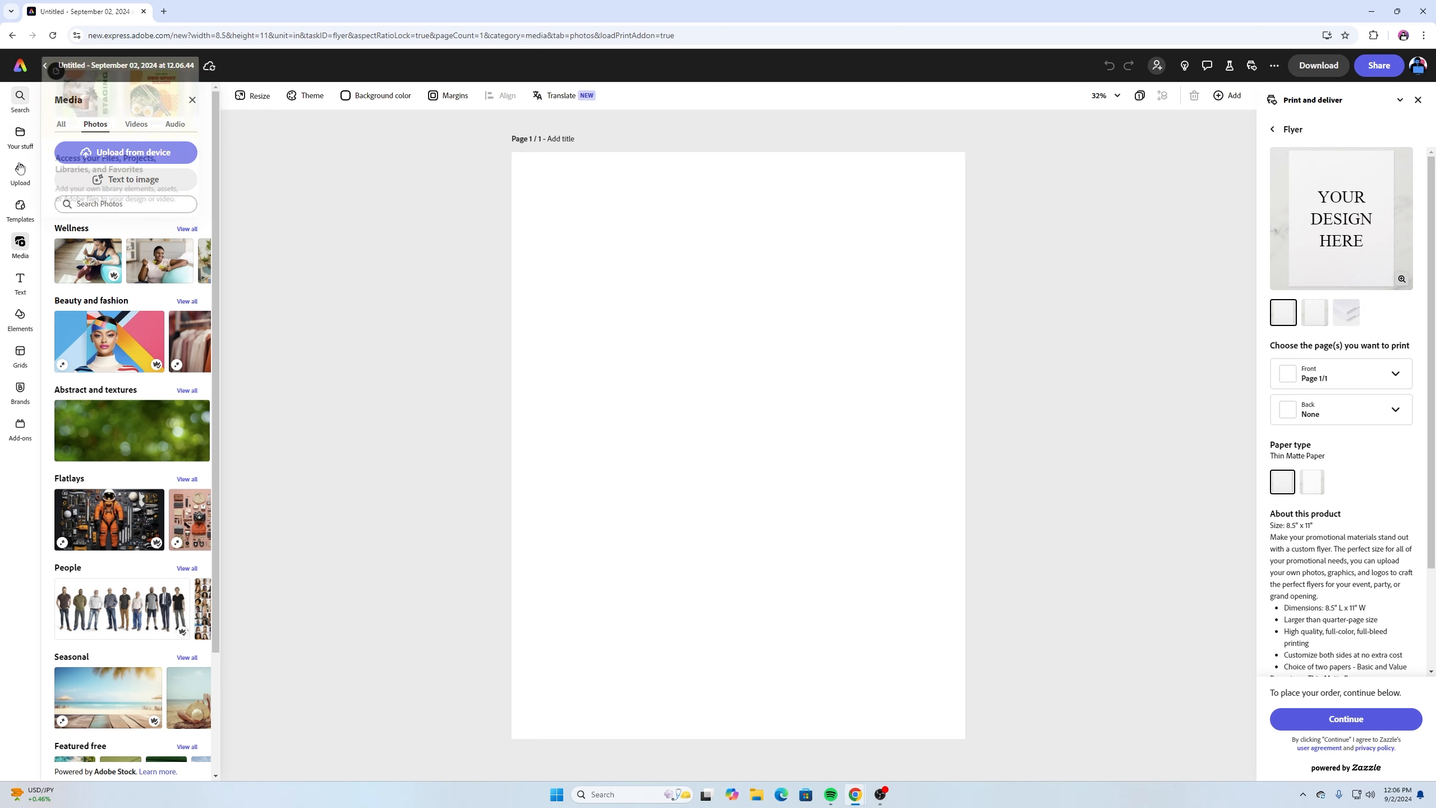
Add a text box to the page reading "Salem Elementary"
{"action": "left_click", "coordinate": [21, 286]}
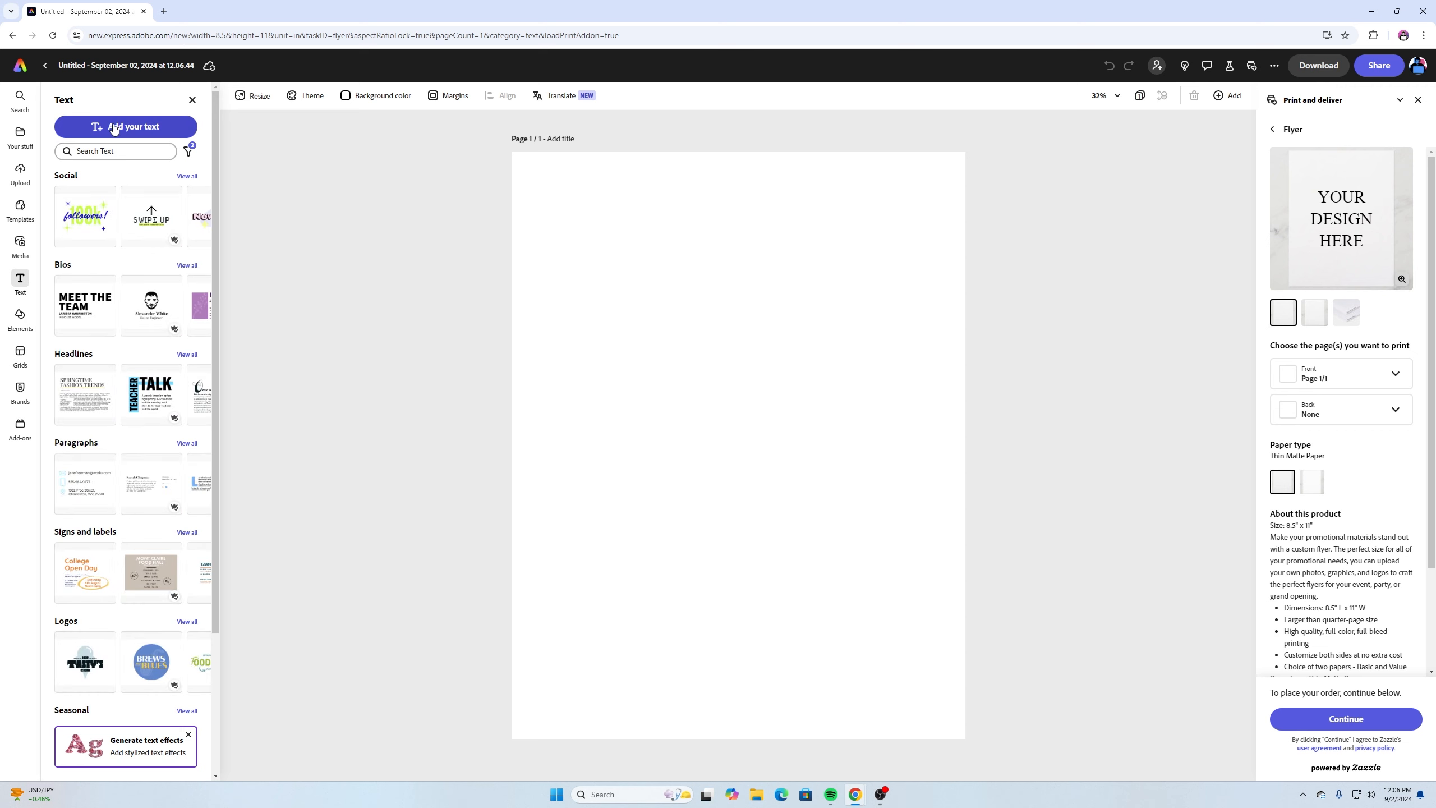
{"action": "left_click", "coordinate": [113, 126]}
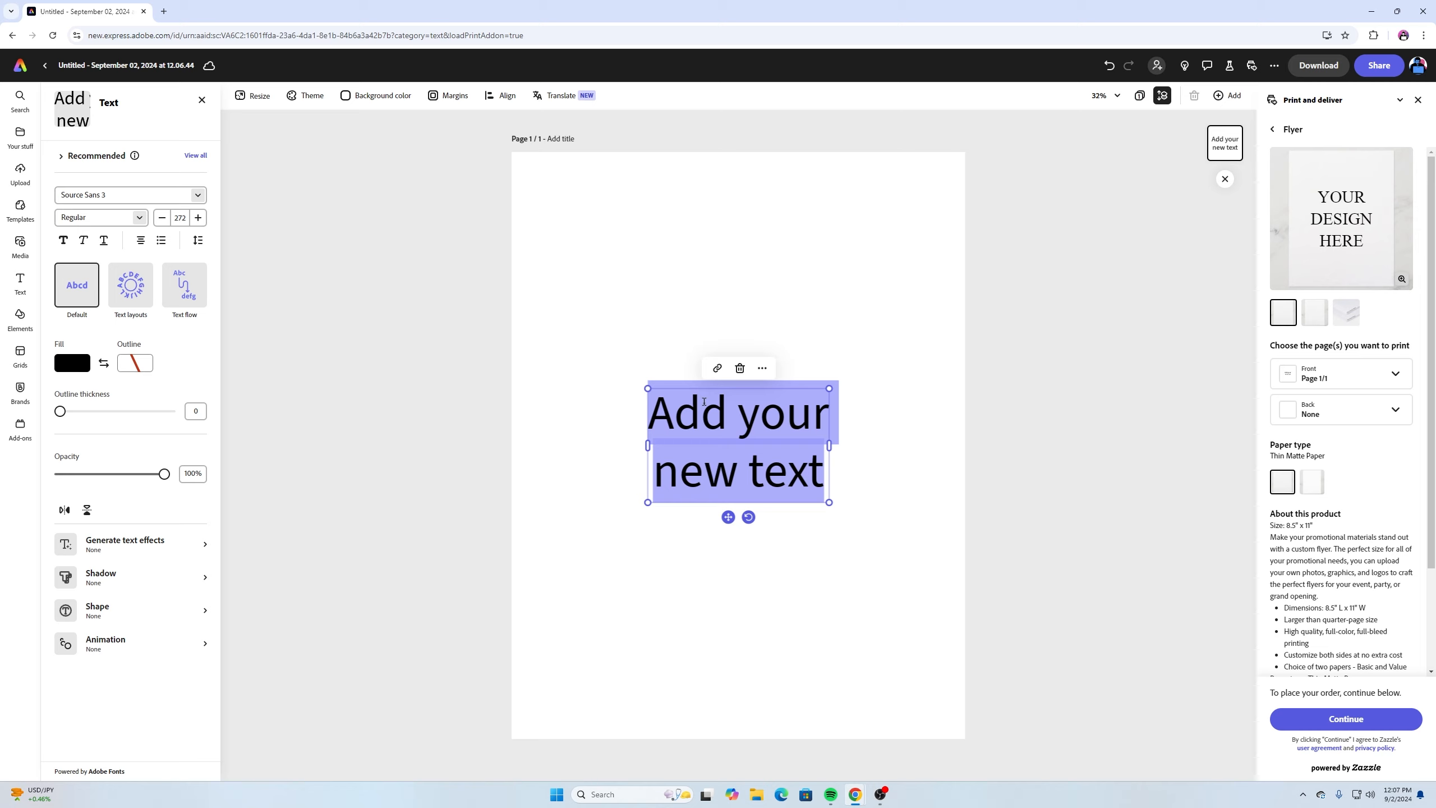
{"action": "type", "text": "Salem Elementa"}
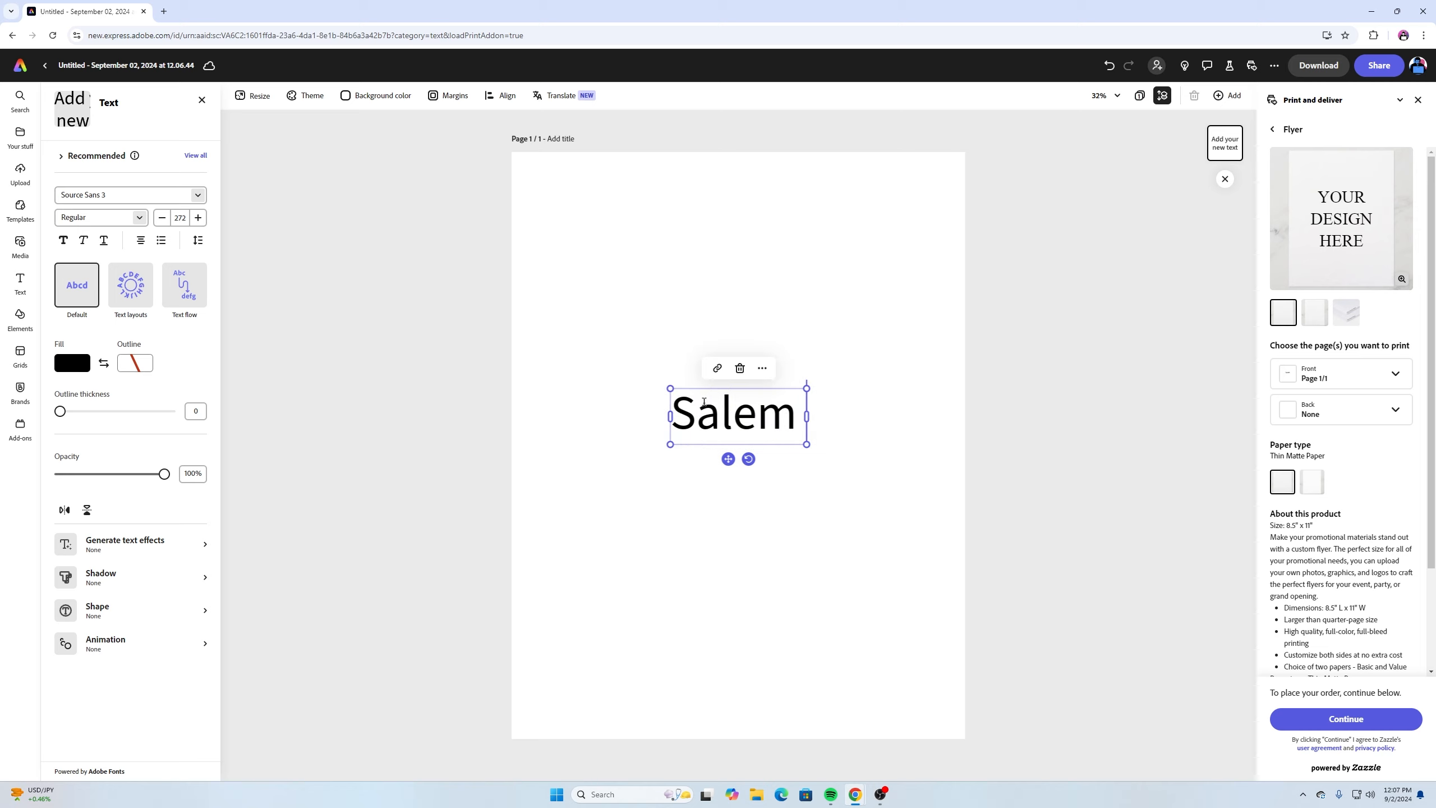
{"action": "type", "text": "ry"}
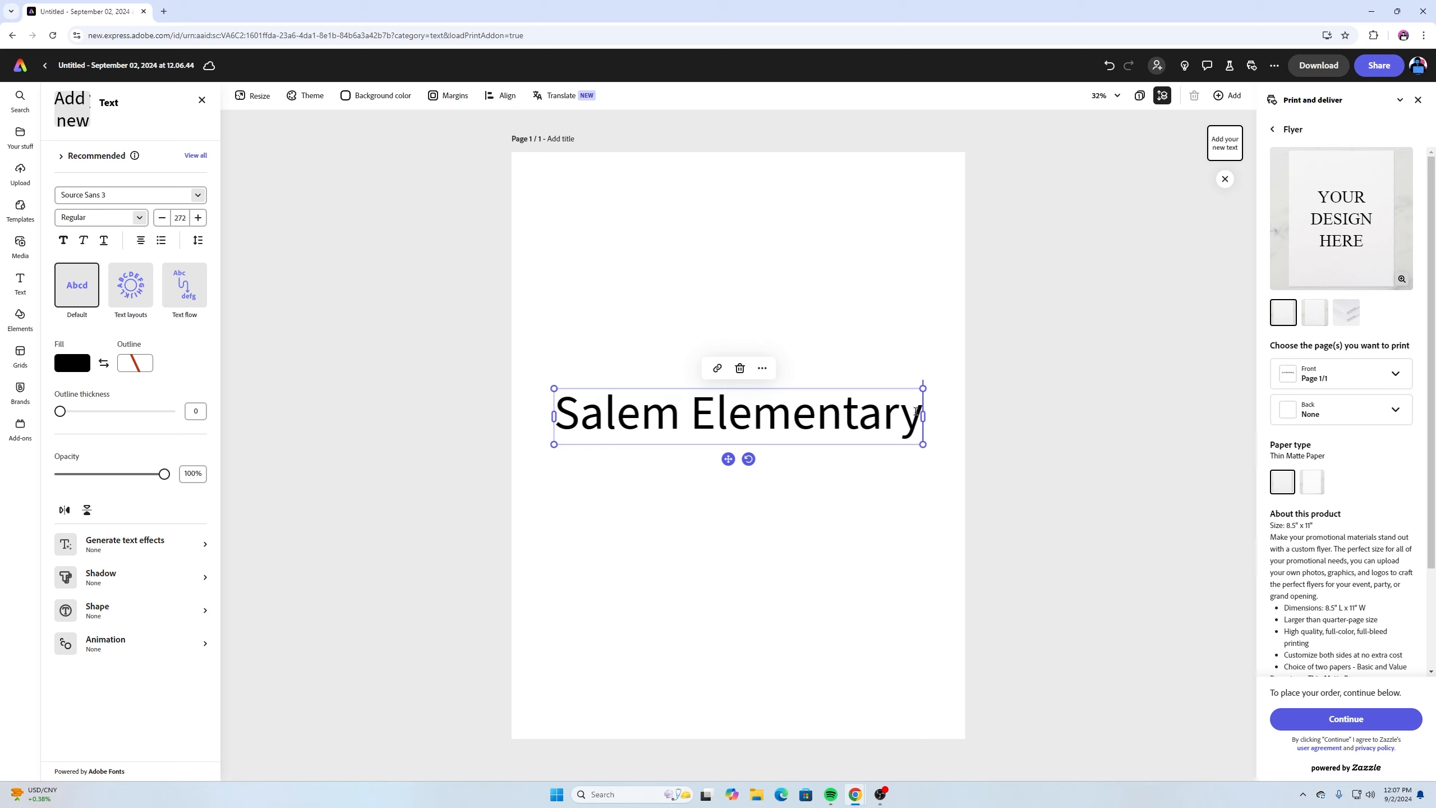
Set the font of the "Salem Elementary" text to Herb
{"action": "left_click_drag", "start_coordinate": [925, 405], "coordinate": [532, 419]}
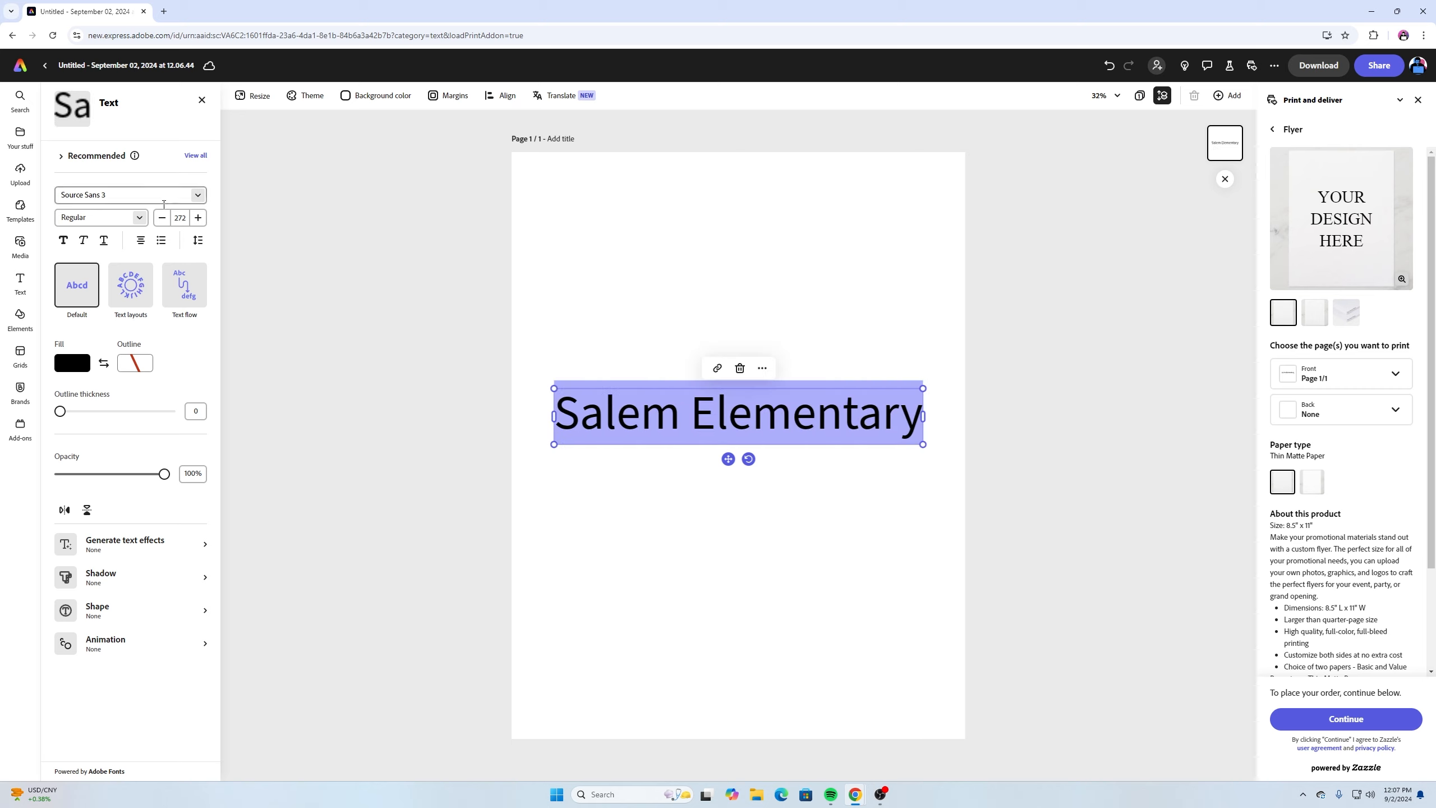
{"action": "left_click", "coordinate": [197, 198]}
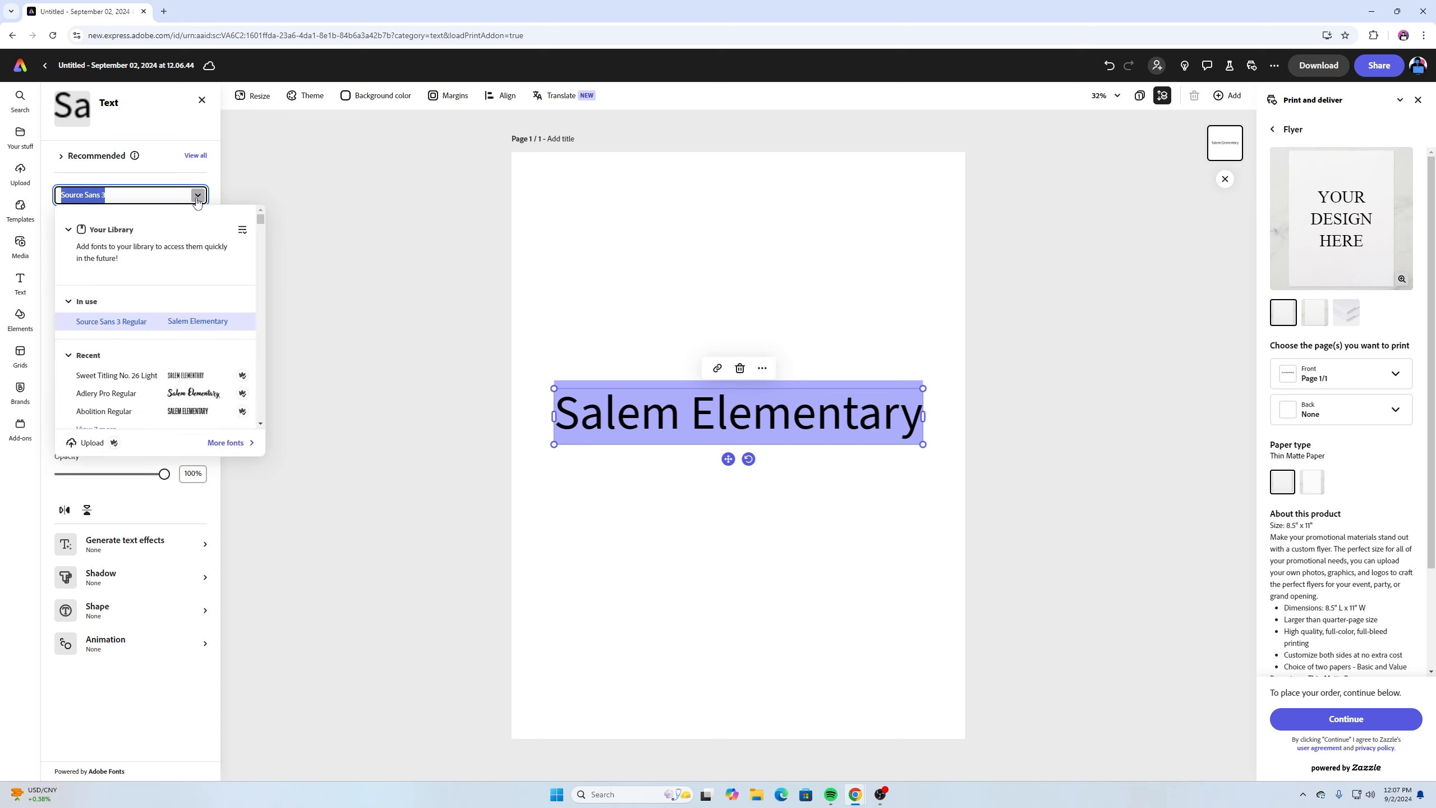
{"action": "type", "text": "jaf herb"}
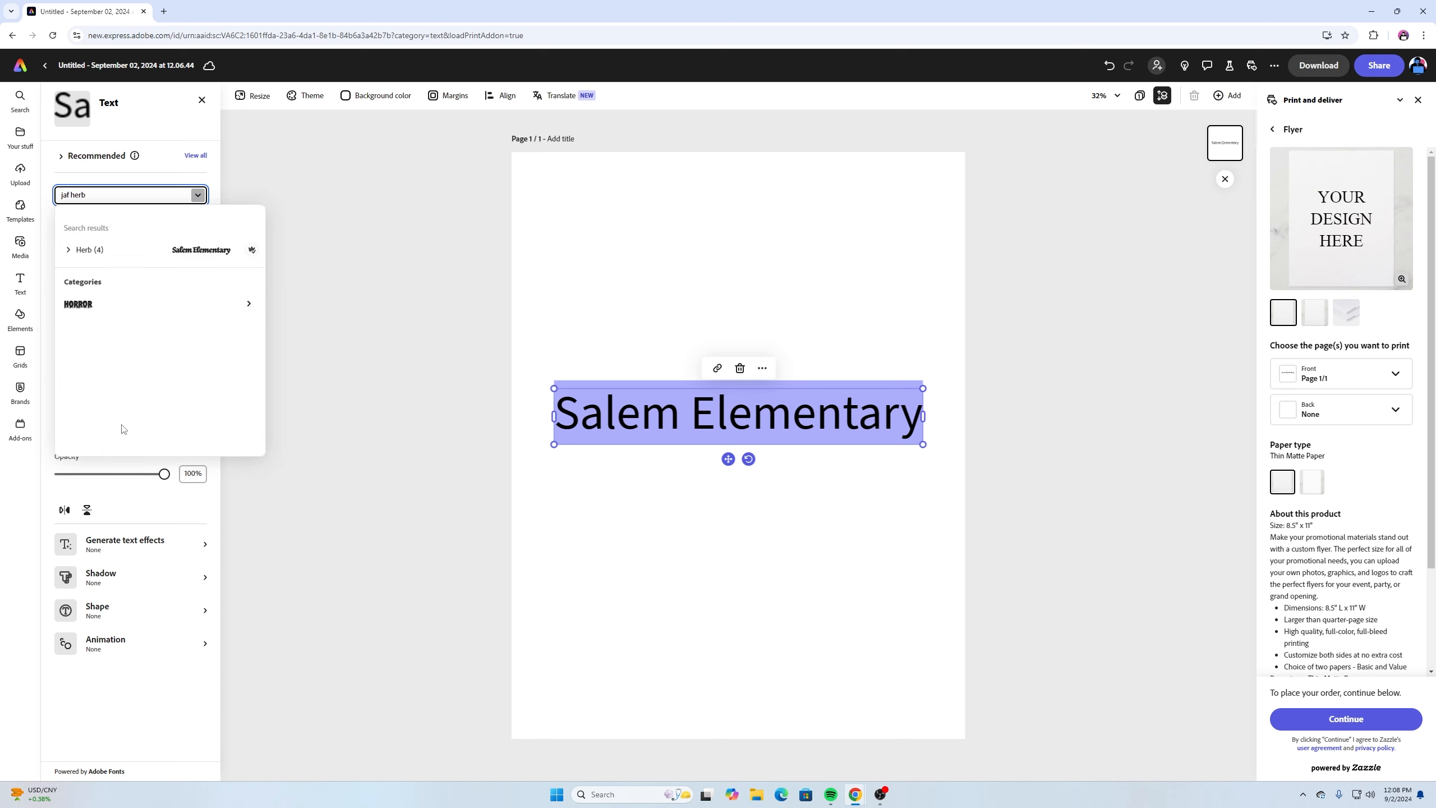
{"action": "left_click", "coordinate": [191, 252]}
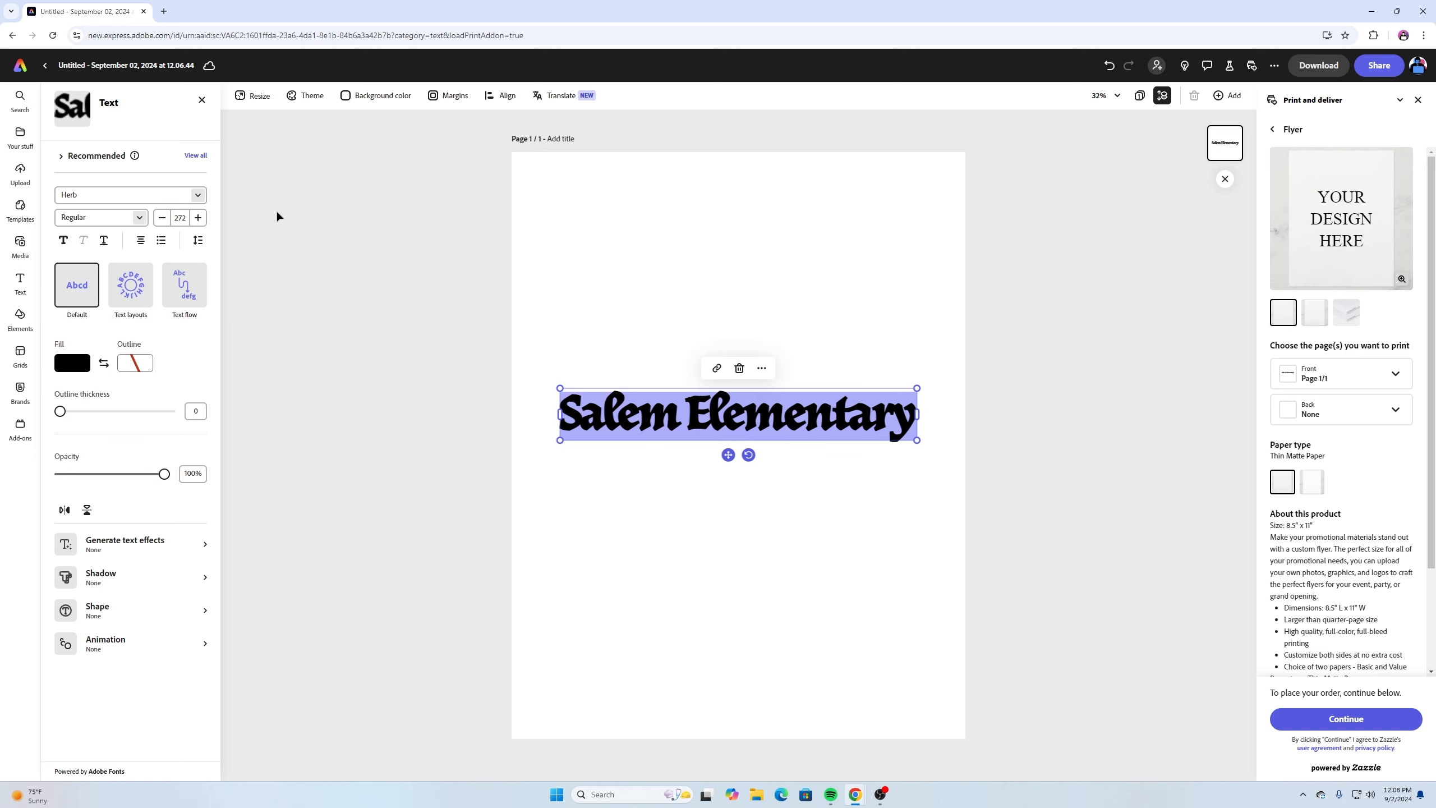
{"action": "left_click", "coordinate": [802, 356]}
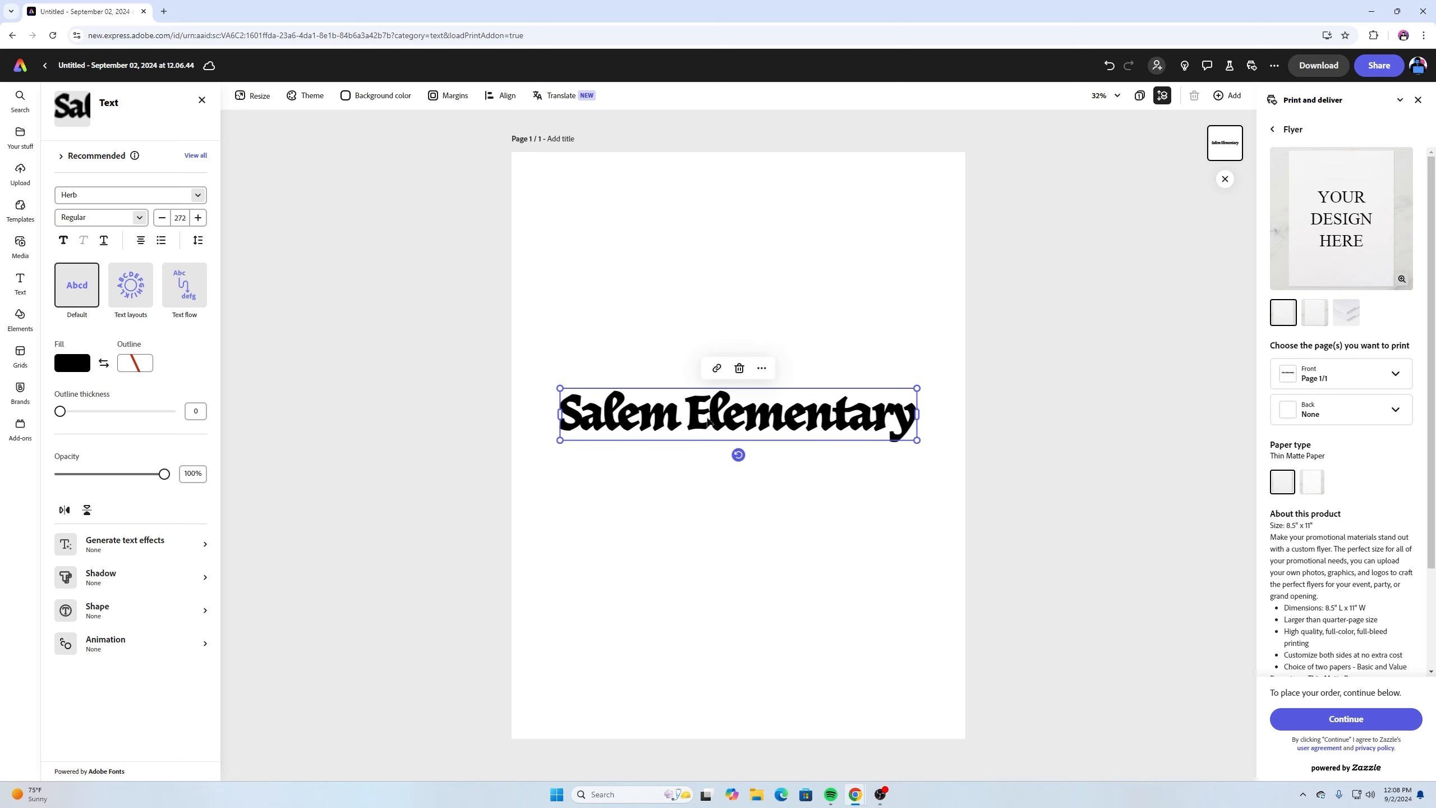
Move the "Salem Elementary" title to the top of the page and duplicate it directly beneath
{"action": "left_click_drag", "start_coordinate": [717, 423], "coordinate": [710, 413]}
{"action": "left_click_drag", "start_coordinate": [719, 207], "coordinate": [739, 270]}
{"action": "key", "text": "alt"}
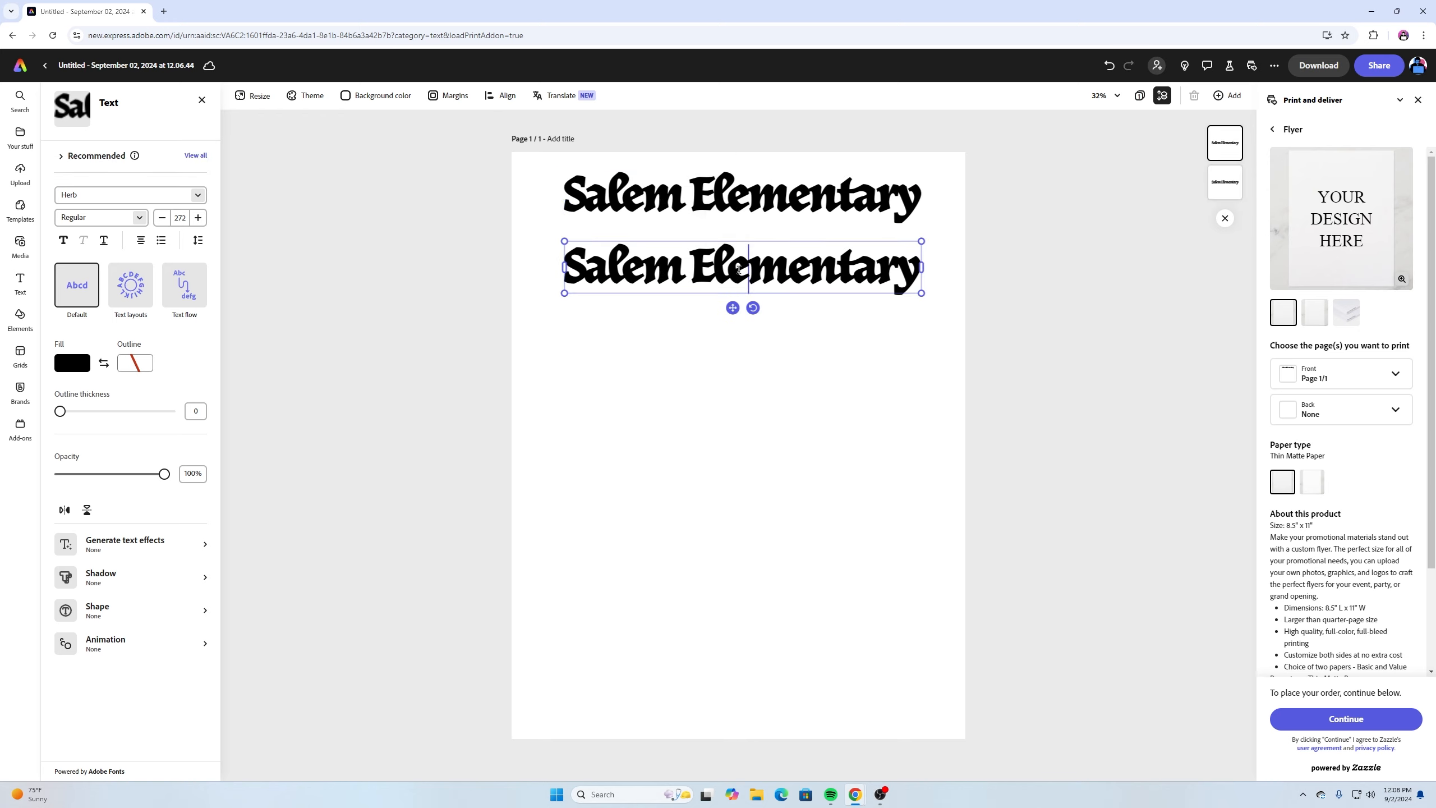
Set the duplicated line's font to Professor Minty and replace its text with "October Newsletter"
{"action": "double_click", "coordinate": [739, 270]}
{"action": "left_click", "coordinate": [848, 268]}
{"action": "left_click_drag", "start_coordinate": [909, 270], "coordinate": [552, 271]}
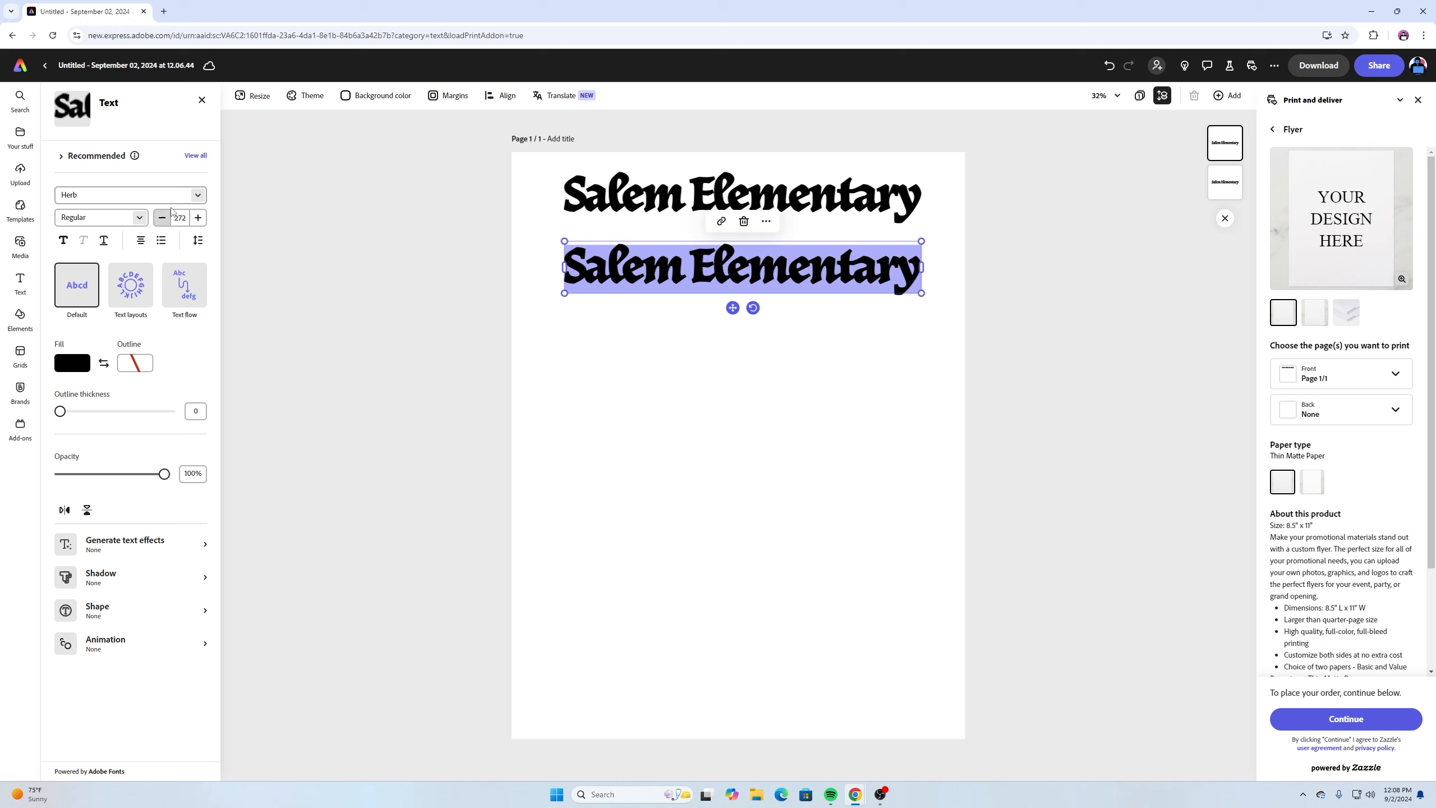
{"action": "left_click", "coordinate": [197, 197]}
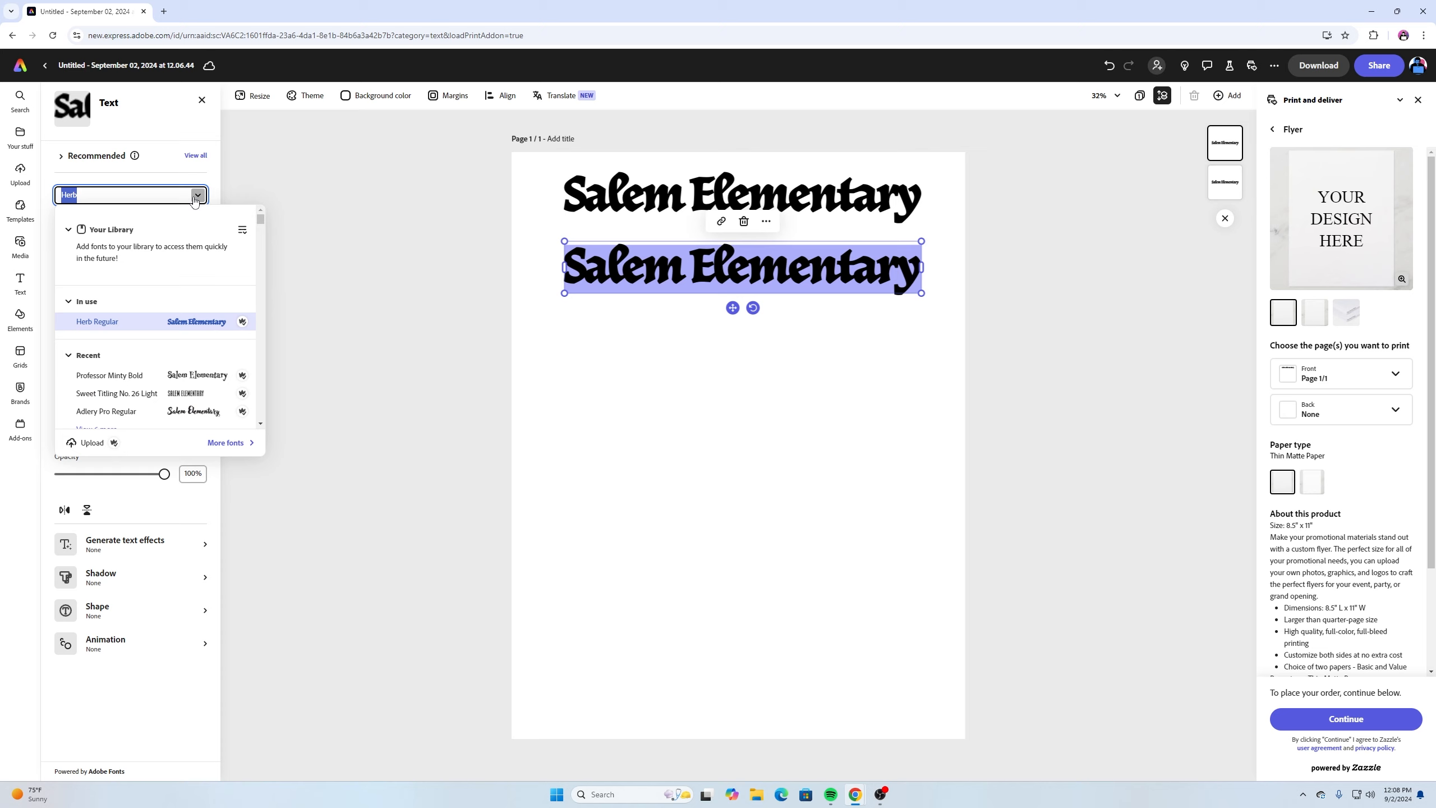
{"action": "type", "text": "prof"}
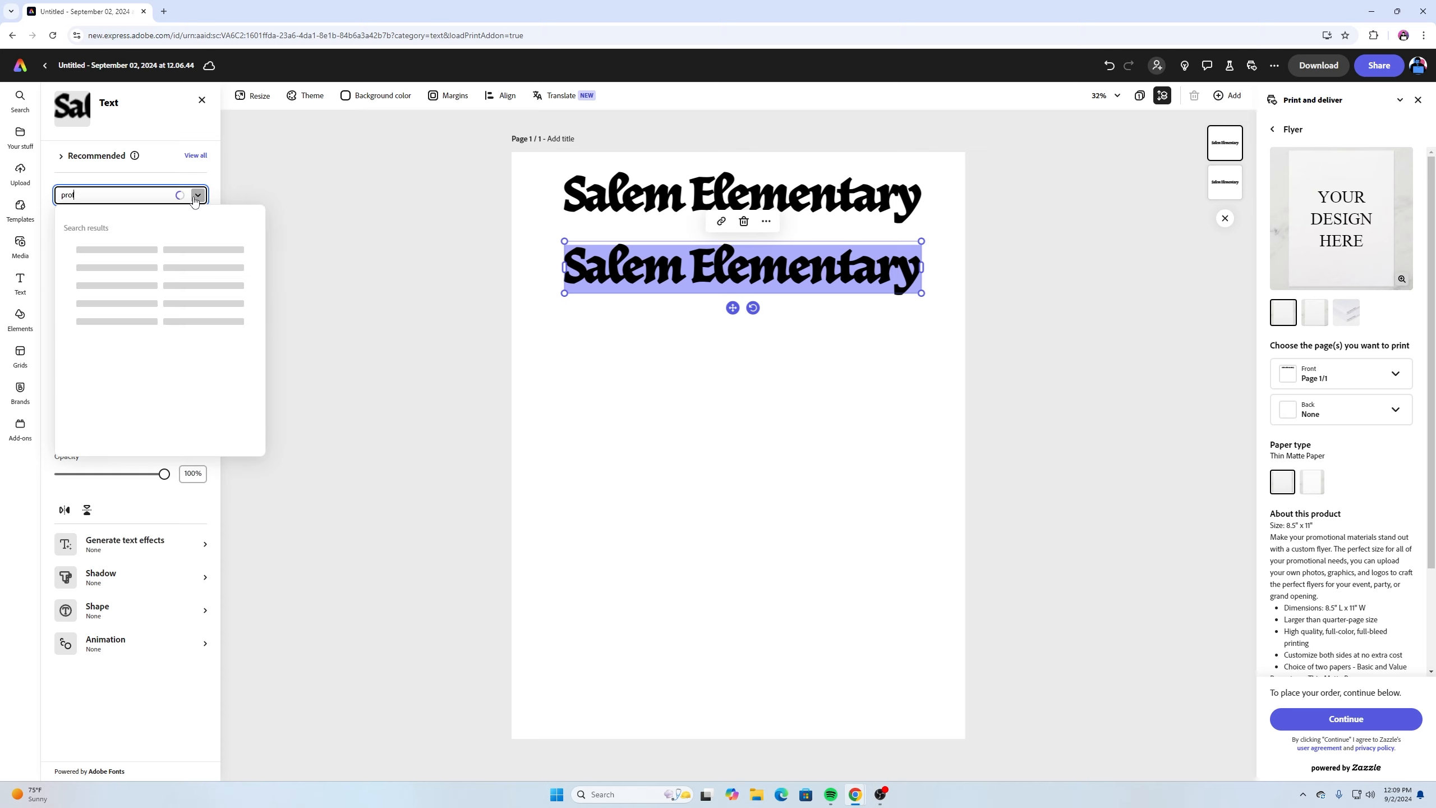
{"action": "type", "text": "essor"}
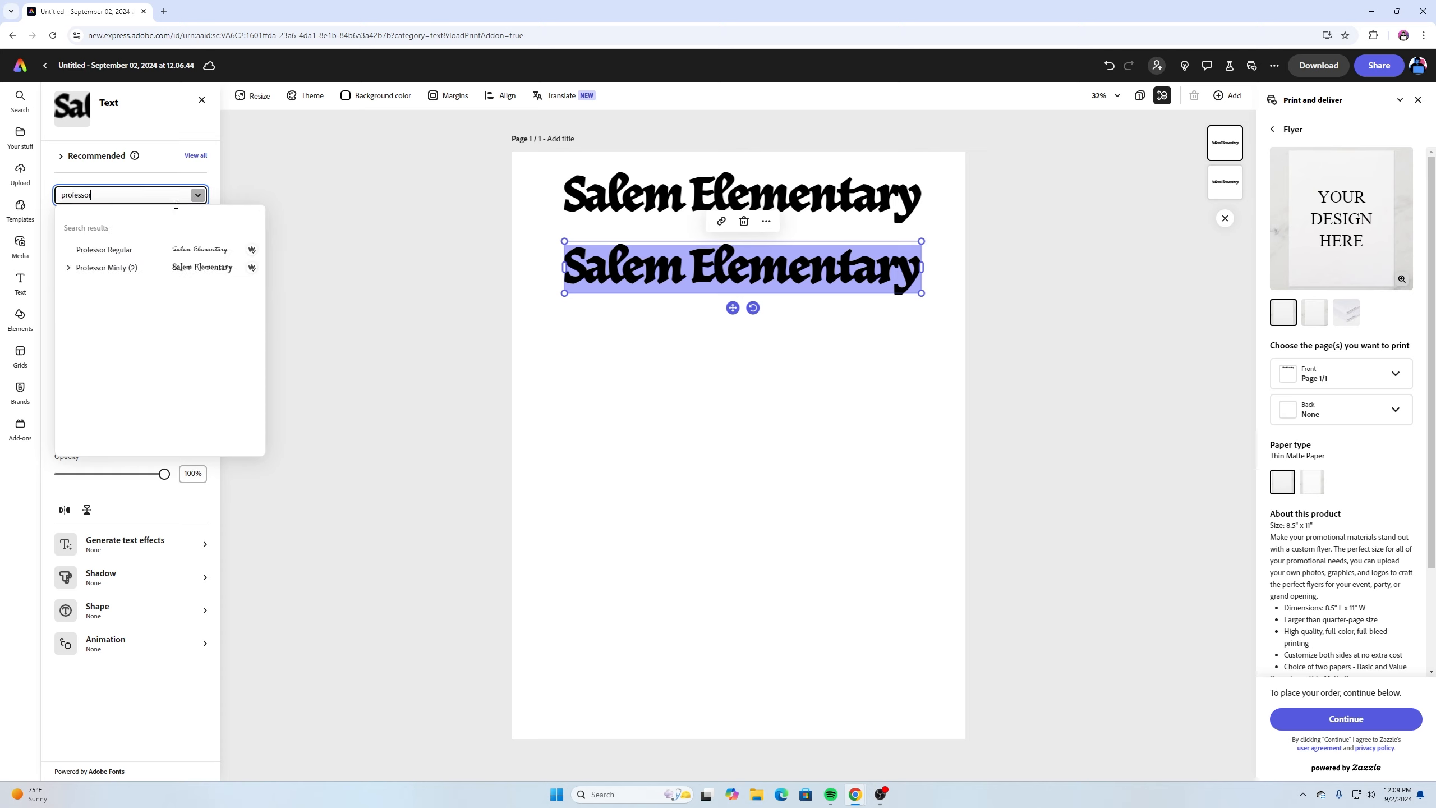
{"action": "left_click", "coordinate": [173, 274]}
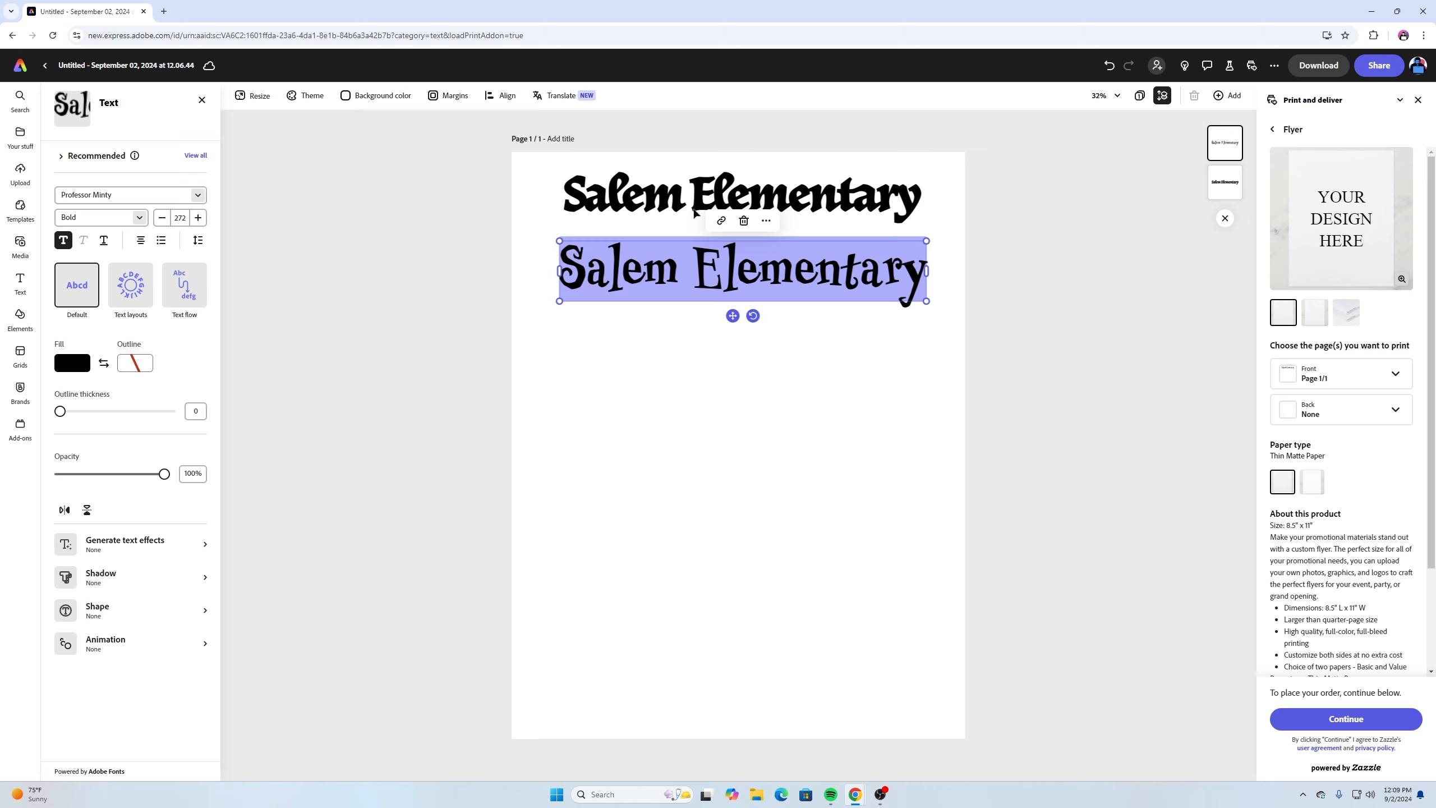
{"action": "type", "text": "October Ne"}
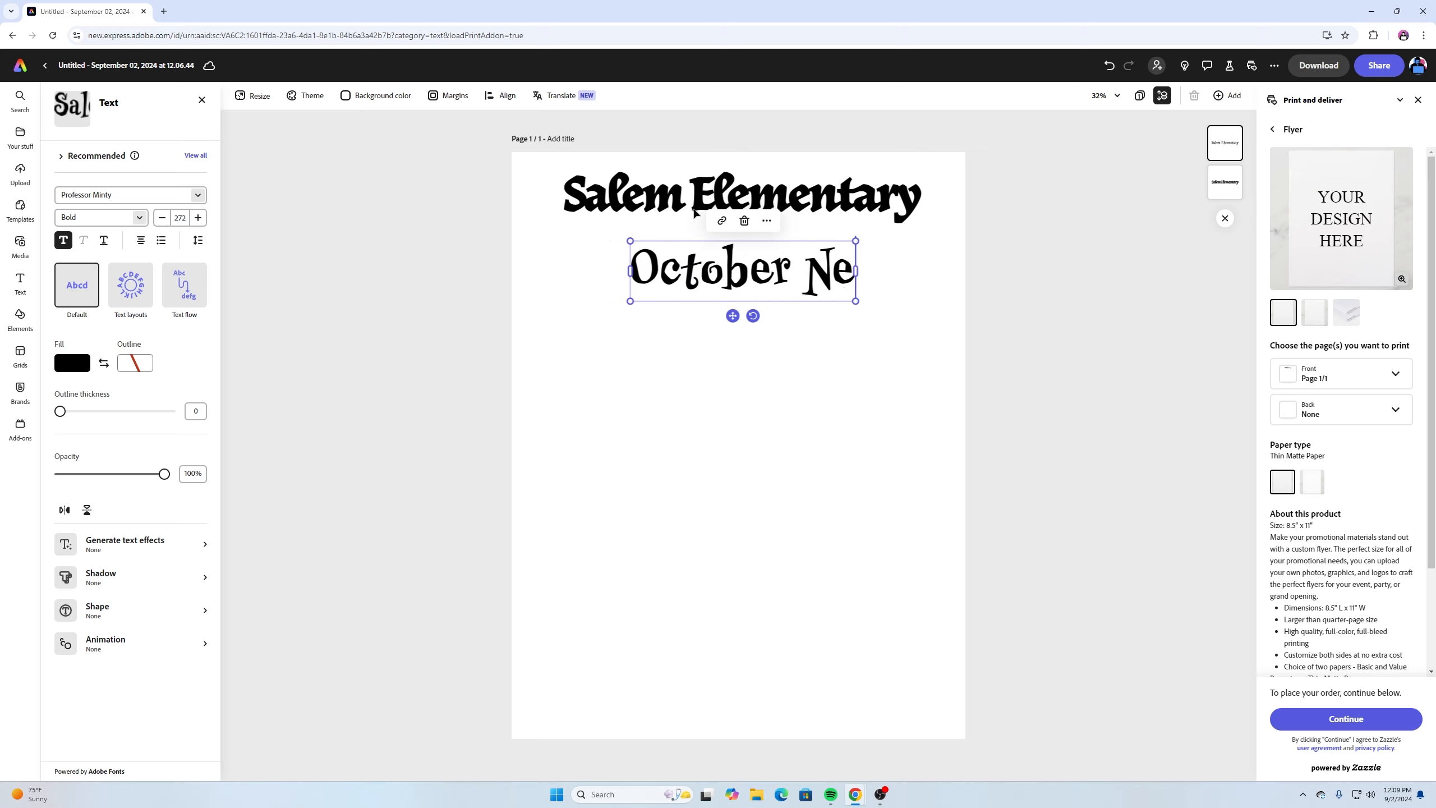
{"action": "type", "text": "wsletter"}
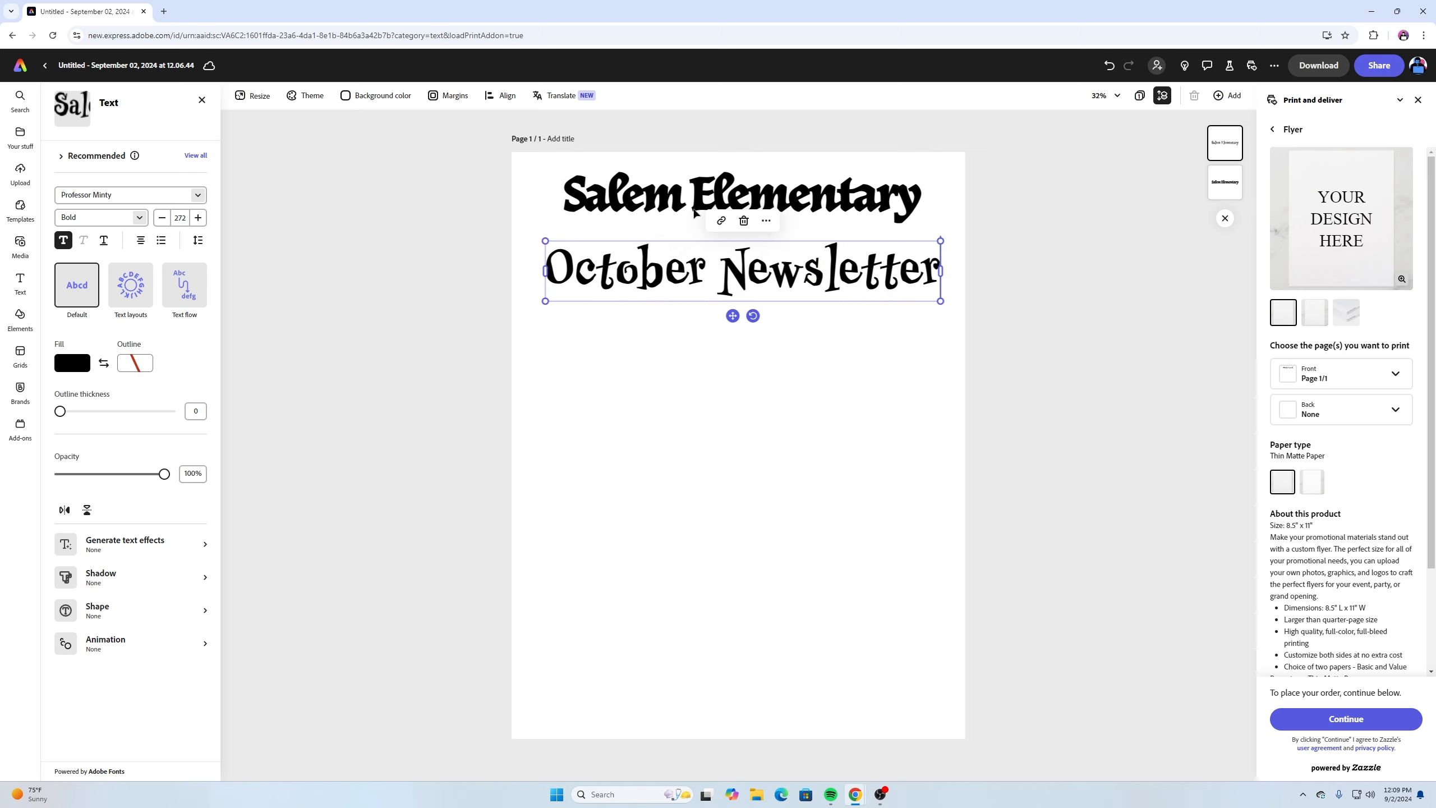
Shrink the "October Newsletter" line to about font size 94 and center it just beneath the "Salem Elementary" title
{"action": "left_click_drag", "start_coordinate": [941, 301], "coordinate": [677, 203]}
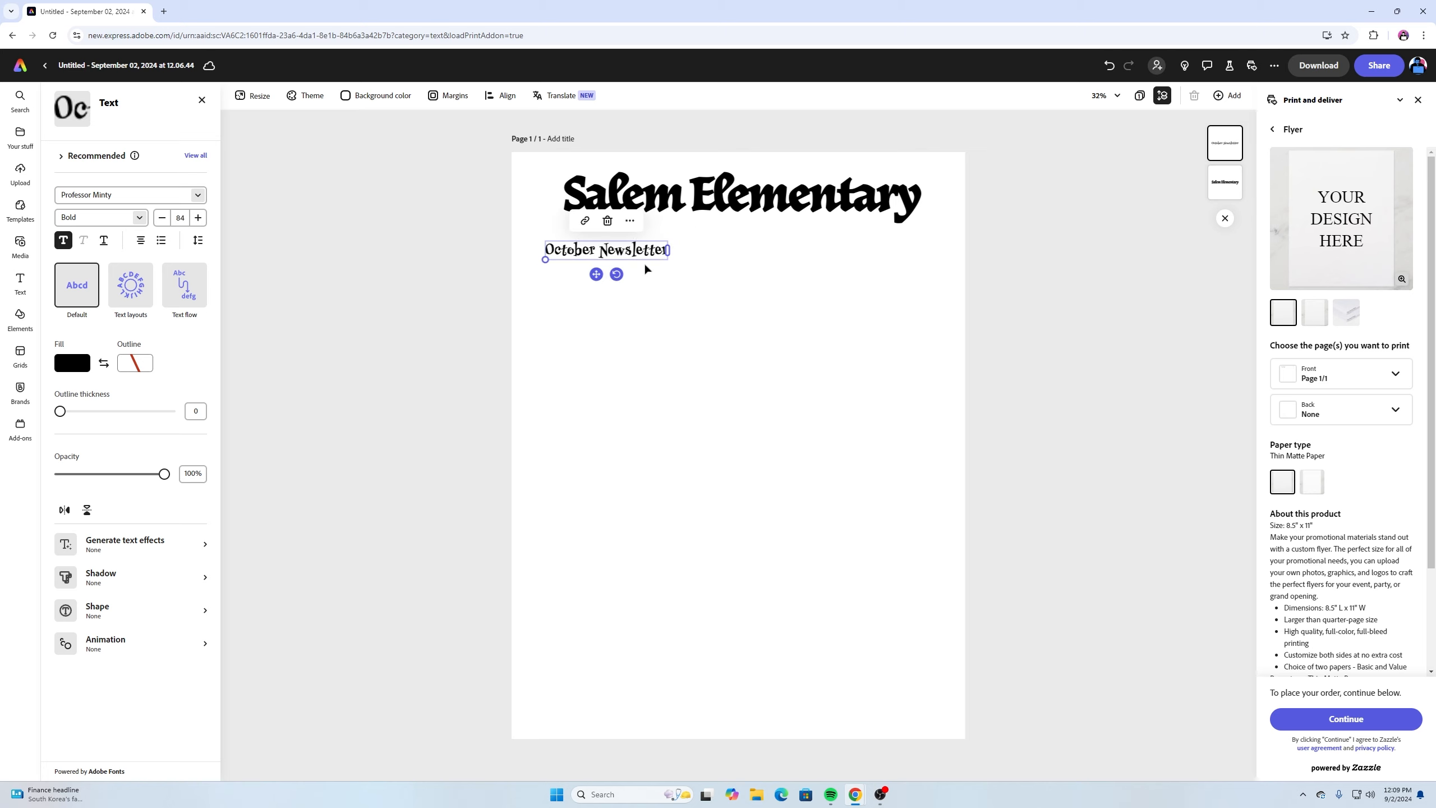
{"action": "left_click_drag", "start_coordinate": [545, 258], "coordinate": [531, 262]}
{"action": "left_click", "coordinate": [760, 202]}
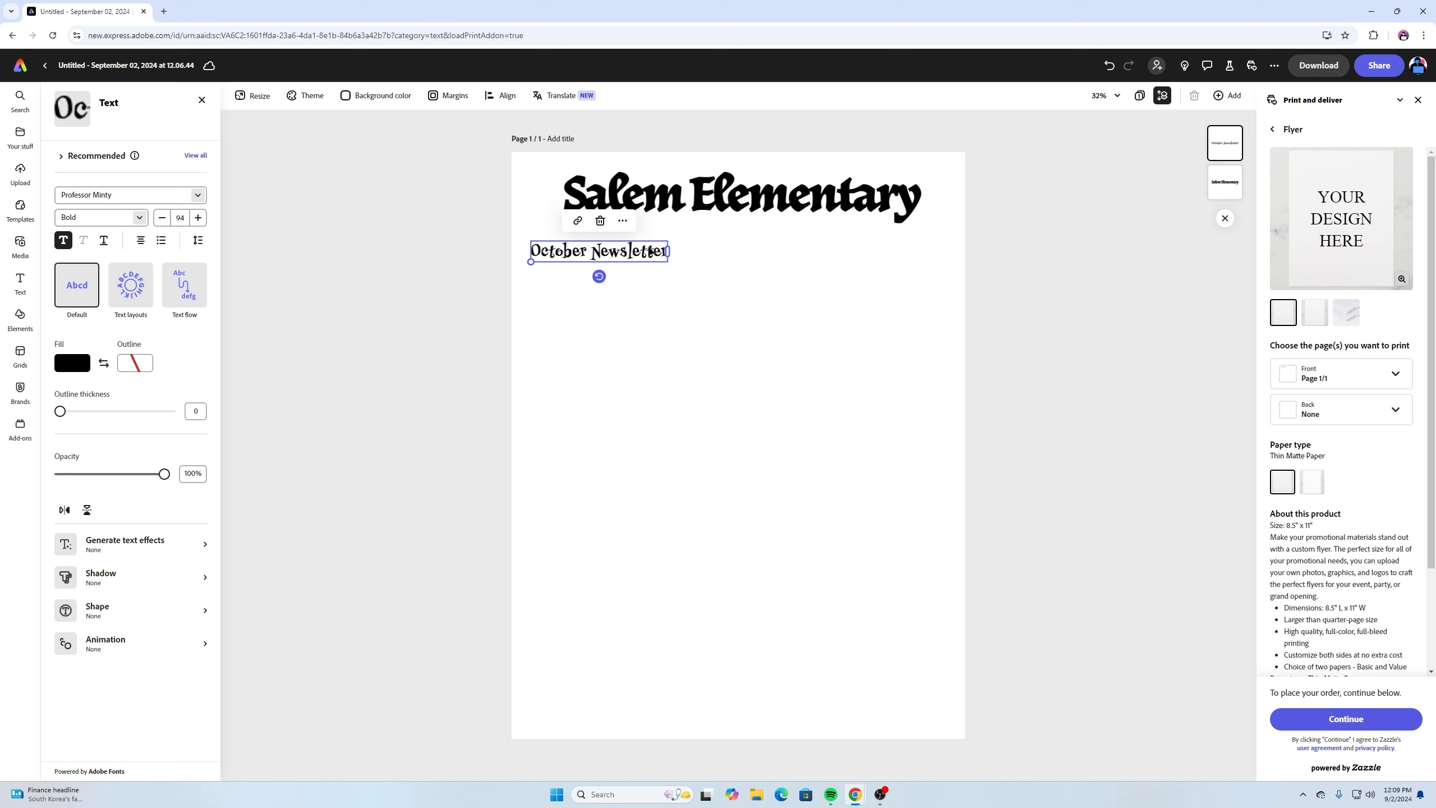
{"action": "left_click_drag", "start_coordinate": [646, 251], "coordinate": [652, 257]}
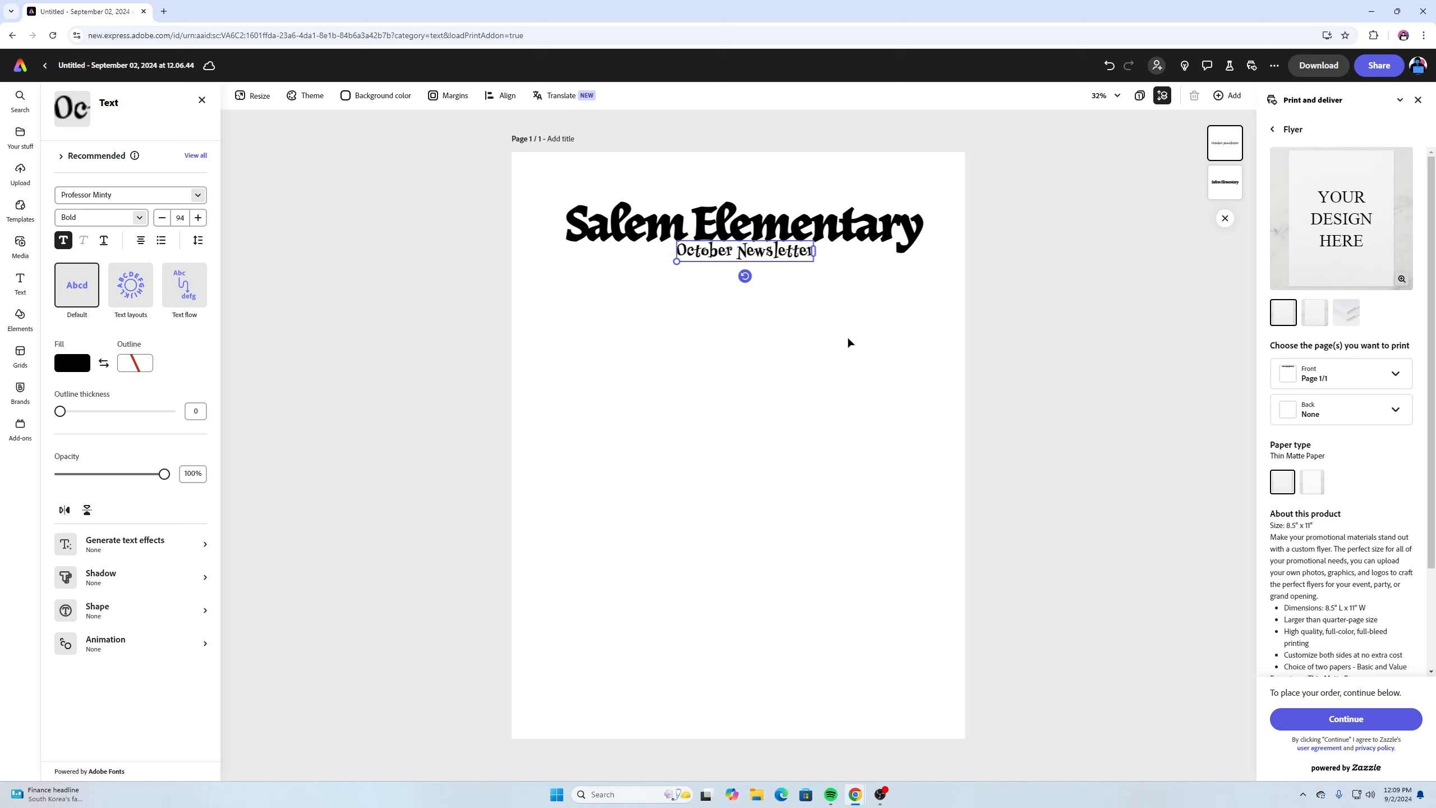
Enlarge the title and subtitle together to nearly the page width and place them at the top of the page
{"action": "left_click_drag", "start_coordinate": [872, 343], "coordinate": [680, 185]}
{"action": "left_click_drag", "start_coordinate": [888, 232], "coordinate": [913, 209]}
{"action": "left_click", "coordinate": [1100, 375]}
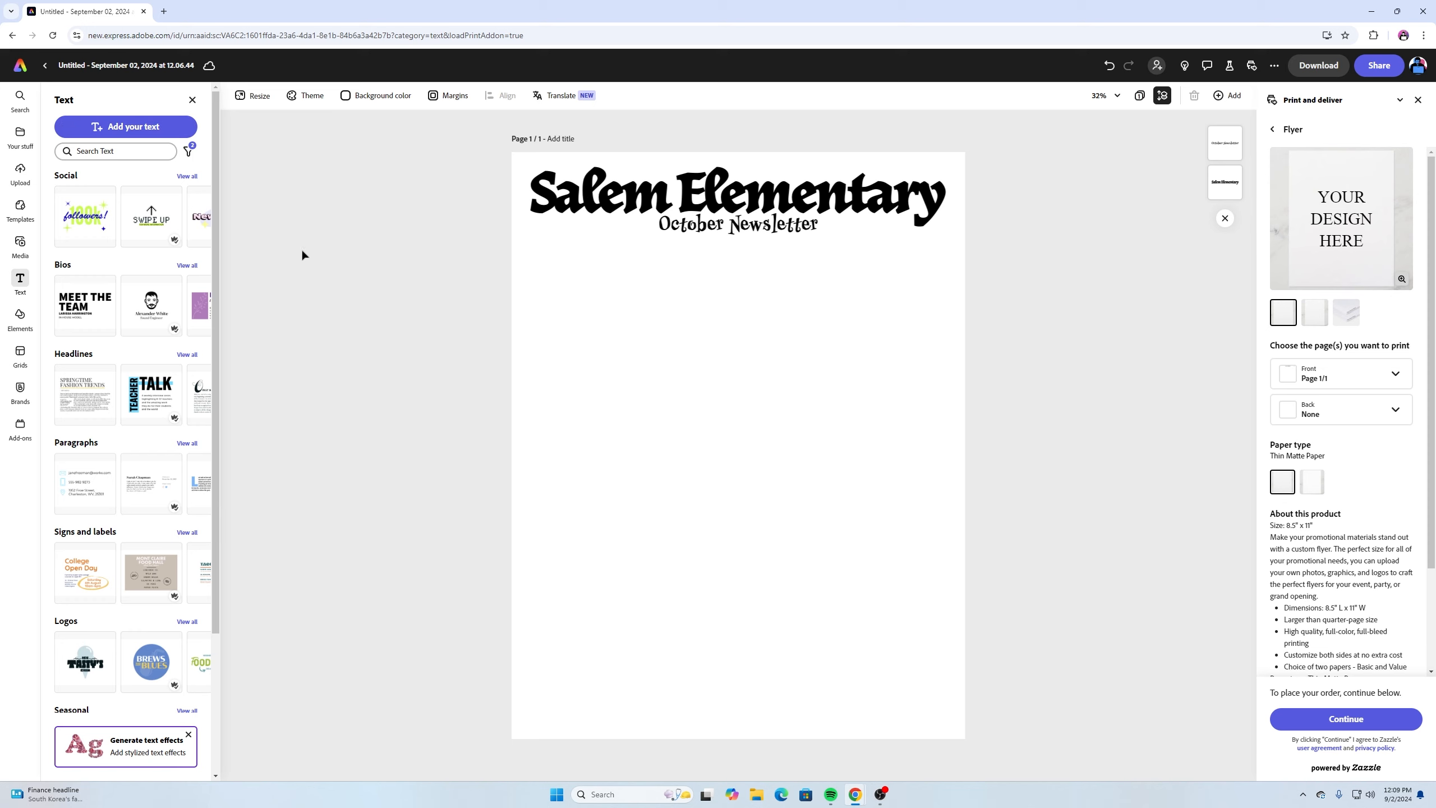
Search the elements for "border" and show all matching design assets
{"action": "left_click", "coordinate": [20, 316]}
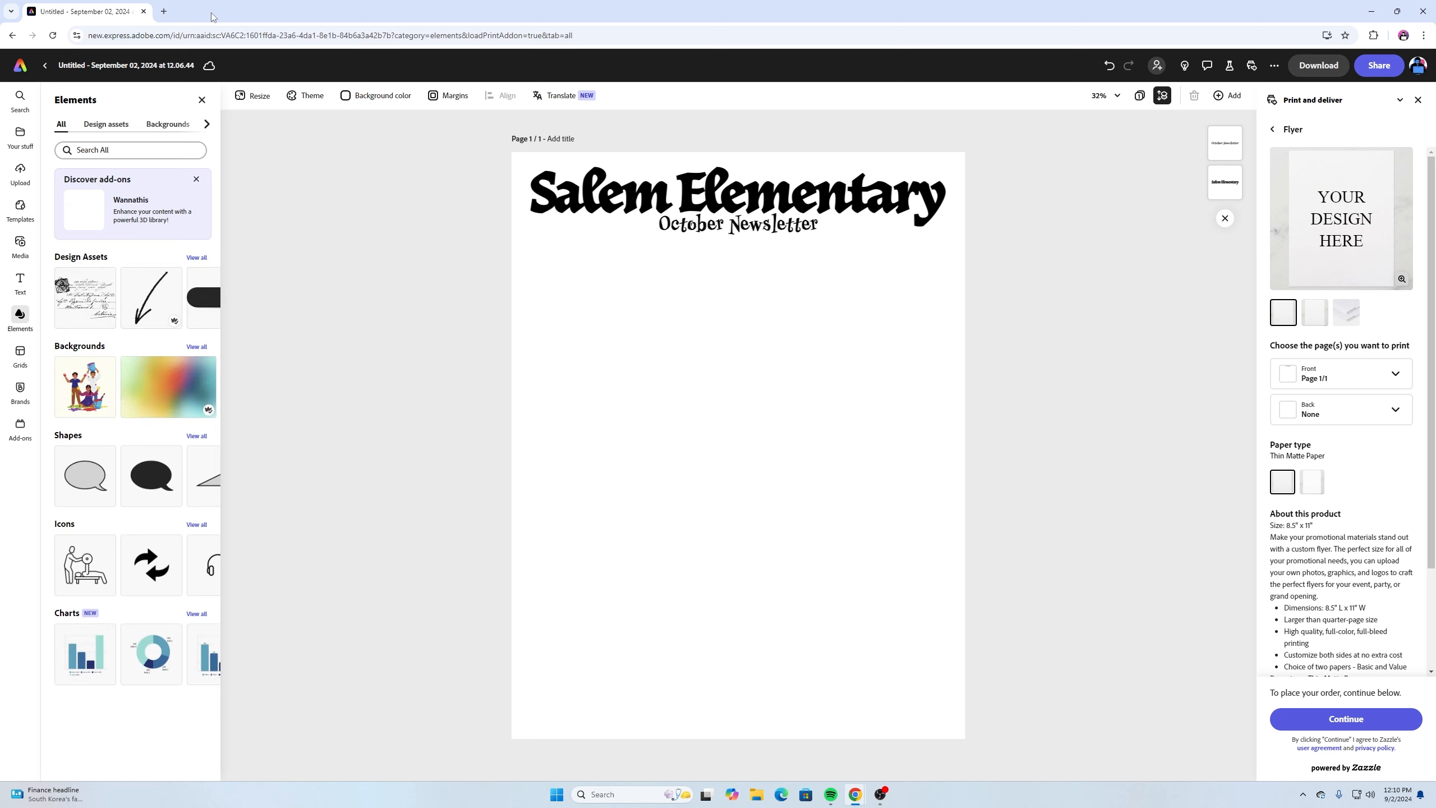
{"action": "left_click", "coordinate": [107, 150]}
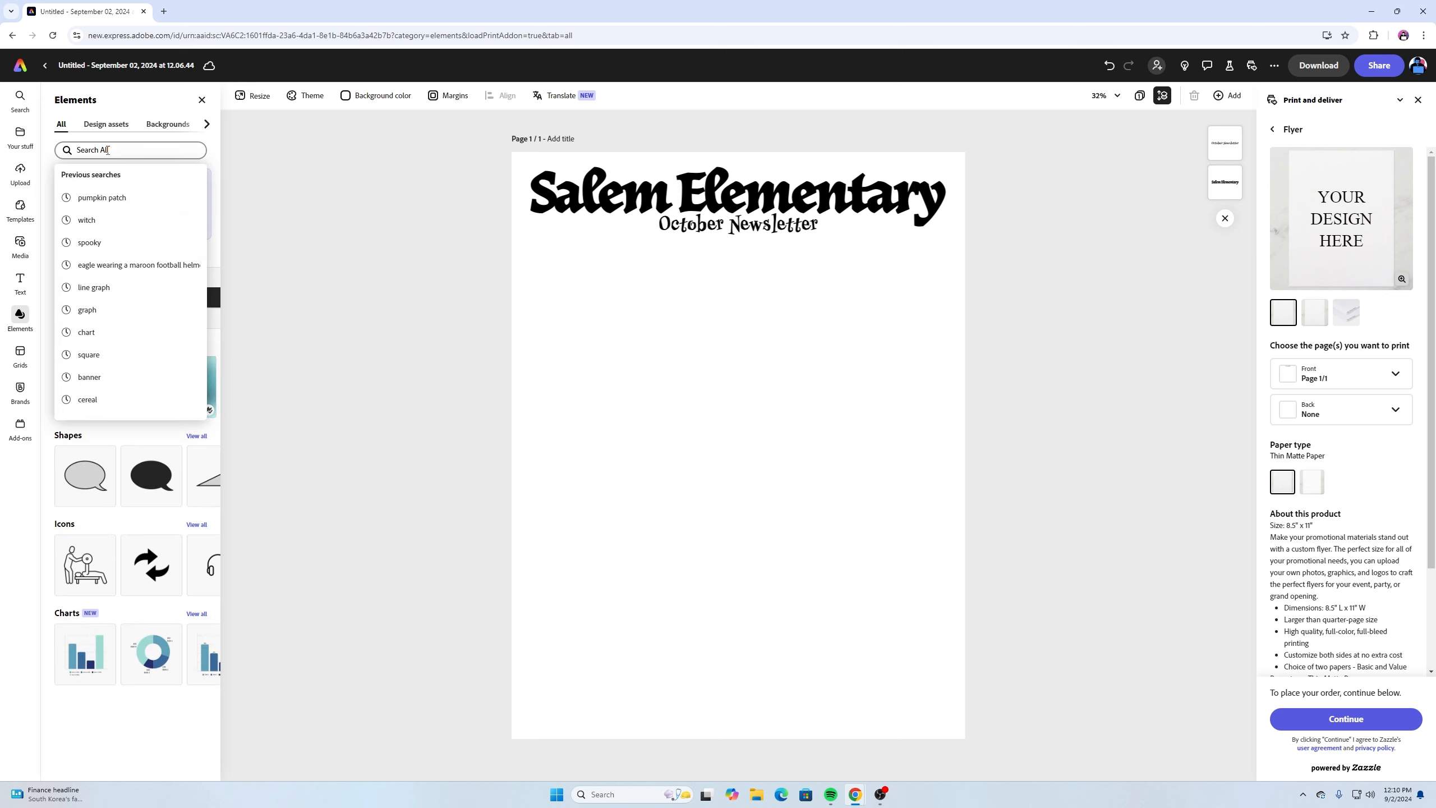
{"action": "type", "text": "border"}
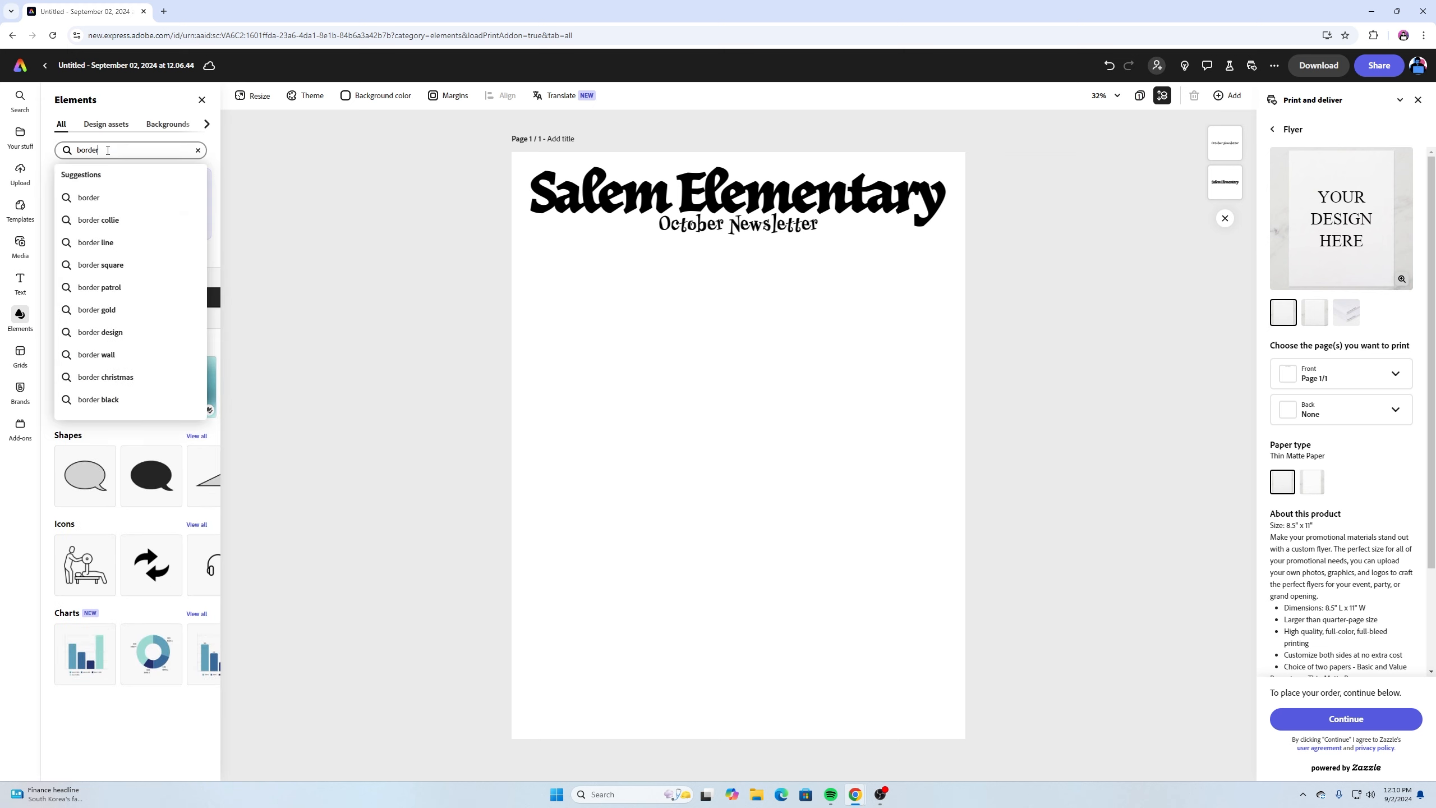
{"action": "key", "text": "Return"}
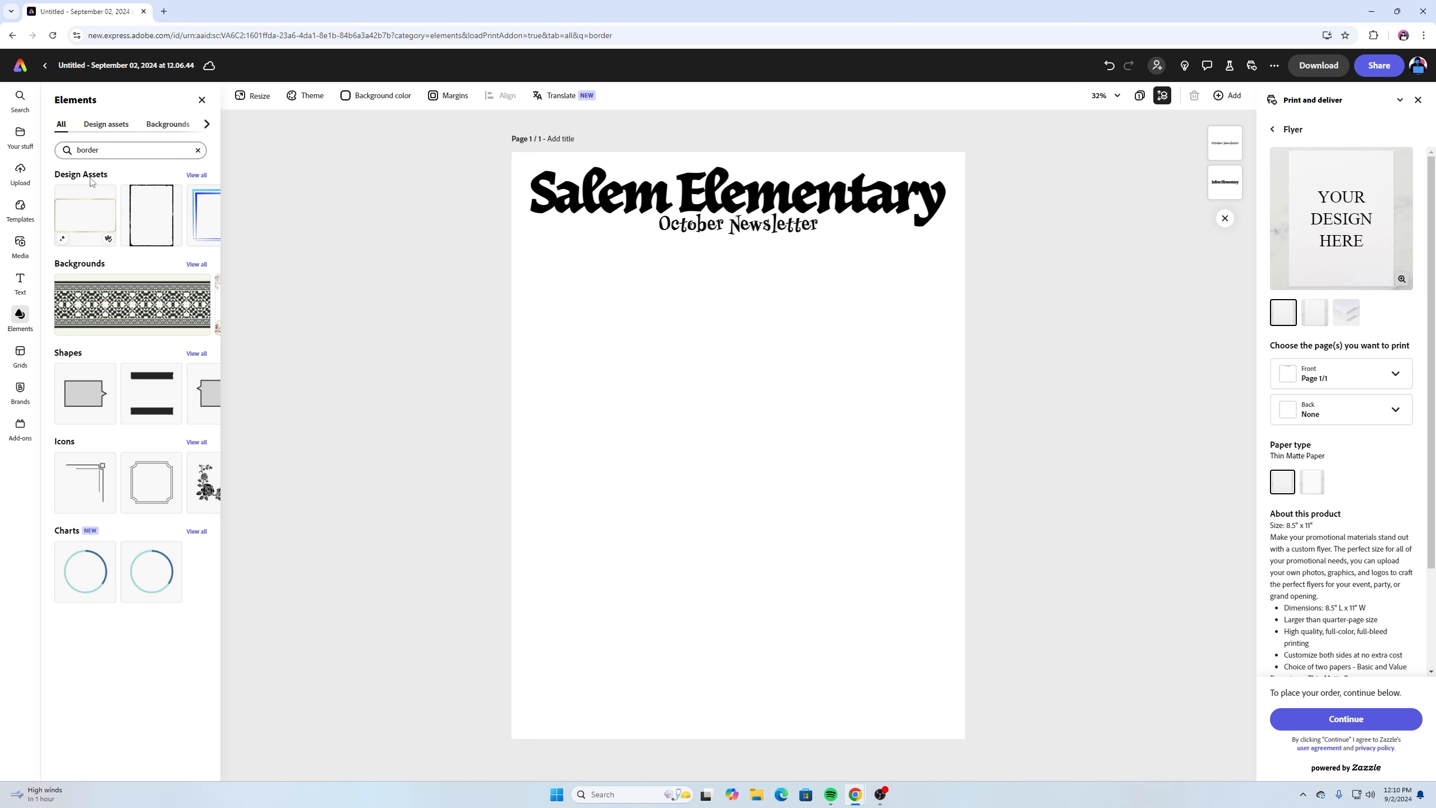
{"action": "left_click", "coordinate": [197, 175]}
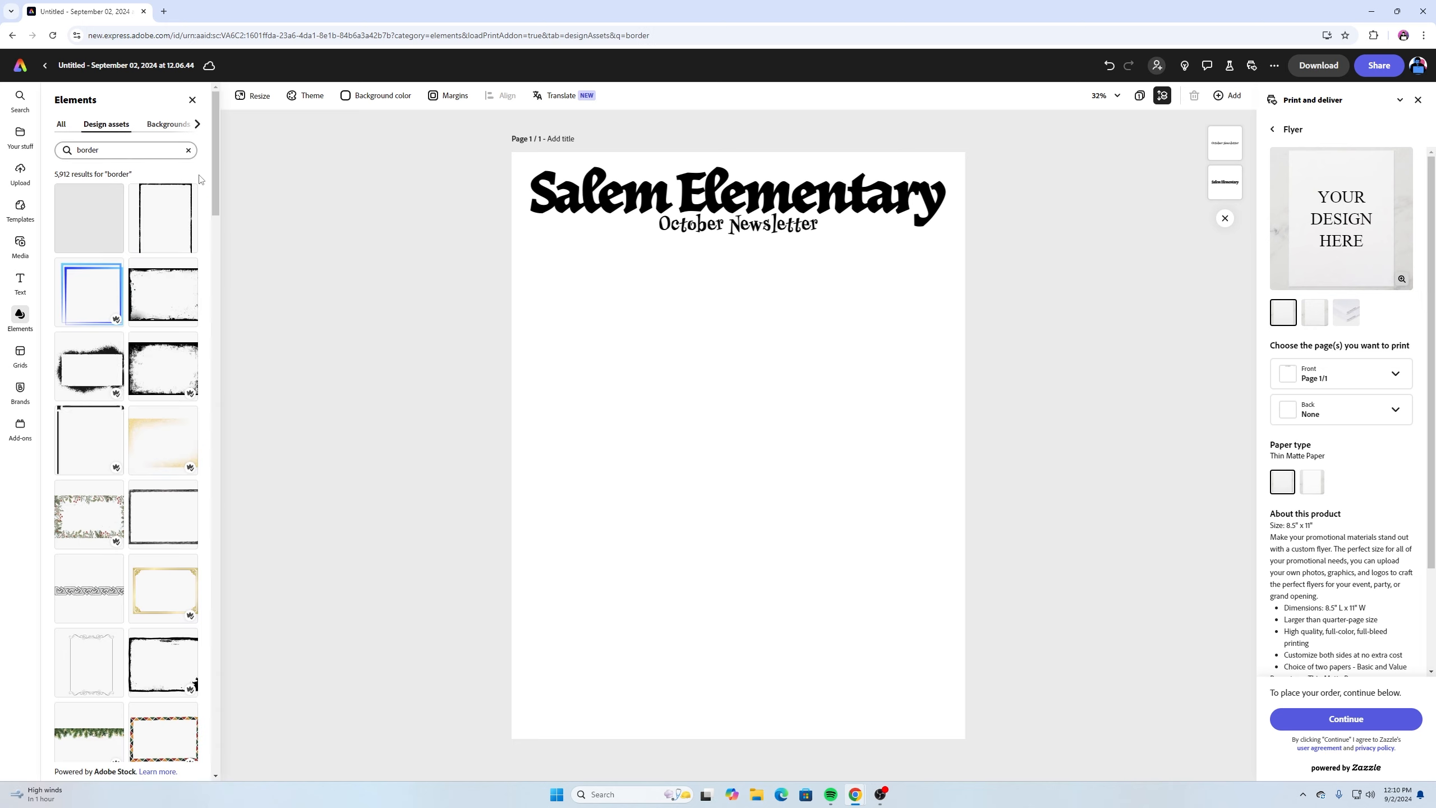
Add the black square border with notched corners beneath the heading, aligned near the page's left edge
{"action": "left_click_drag", "start_coordinate": [190, 185], "coordinate": [741, 430]}
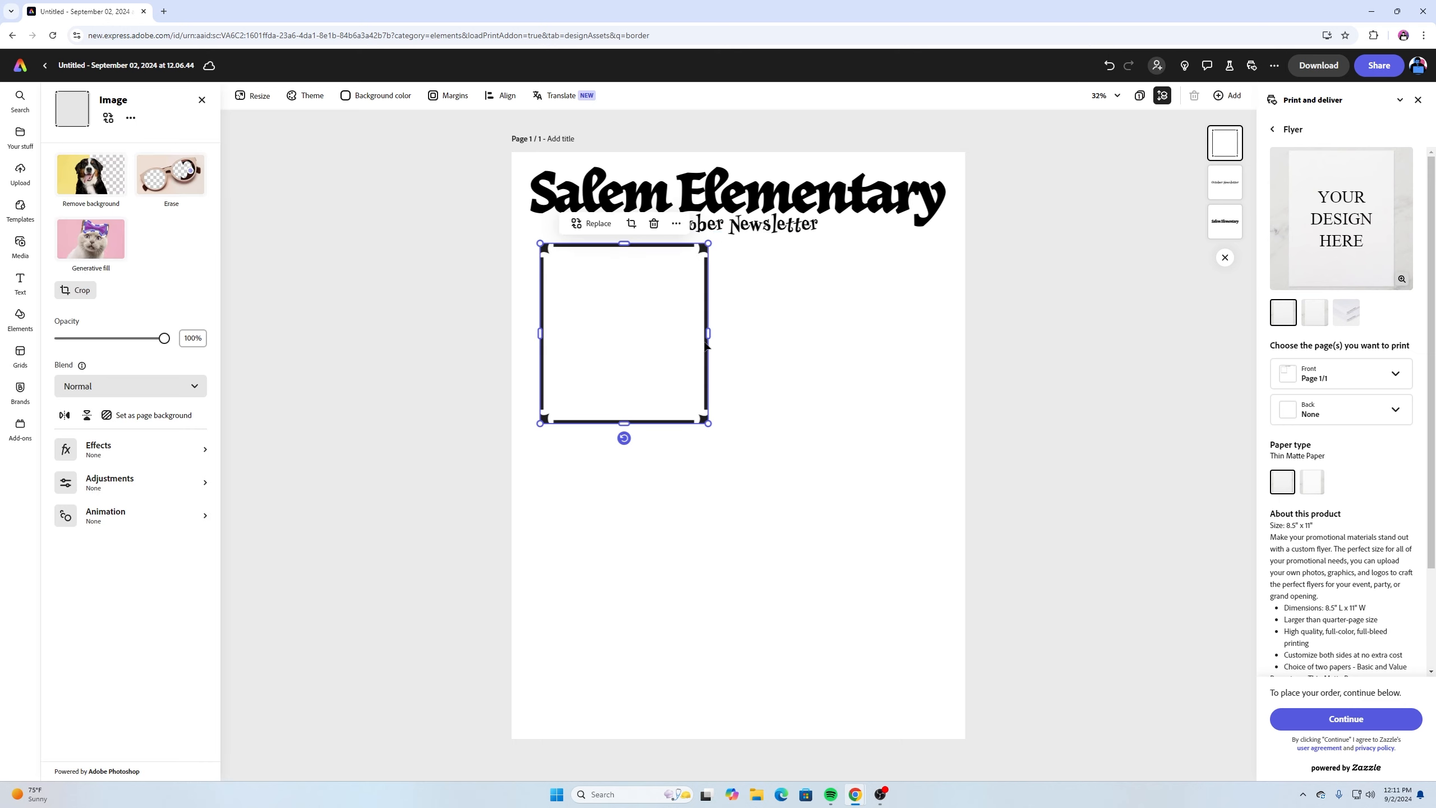
{"action": "left_click_drag", "start_coordinate": [705, 346], "coordinate": [696, 343]}
{"action": "left_click", "coordinate": [812, 396]}
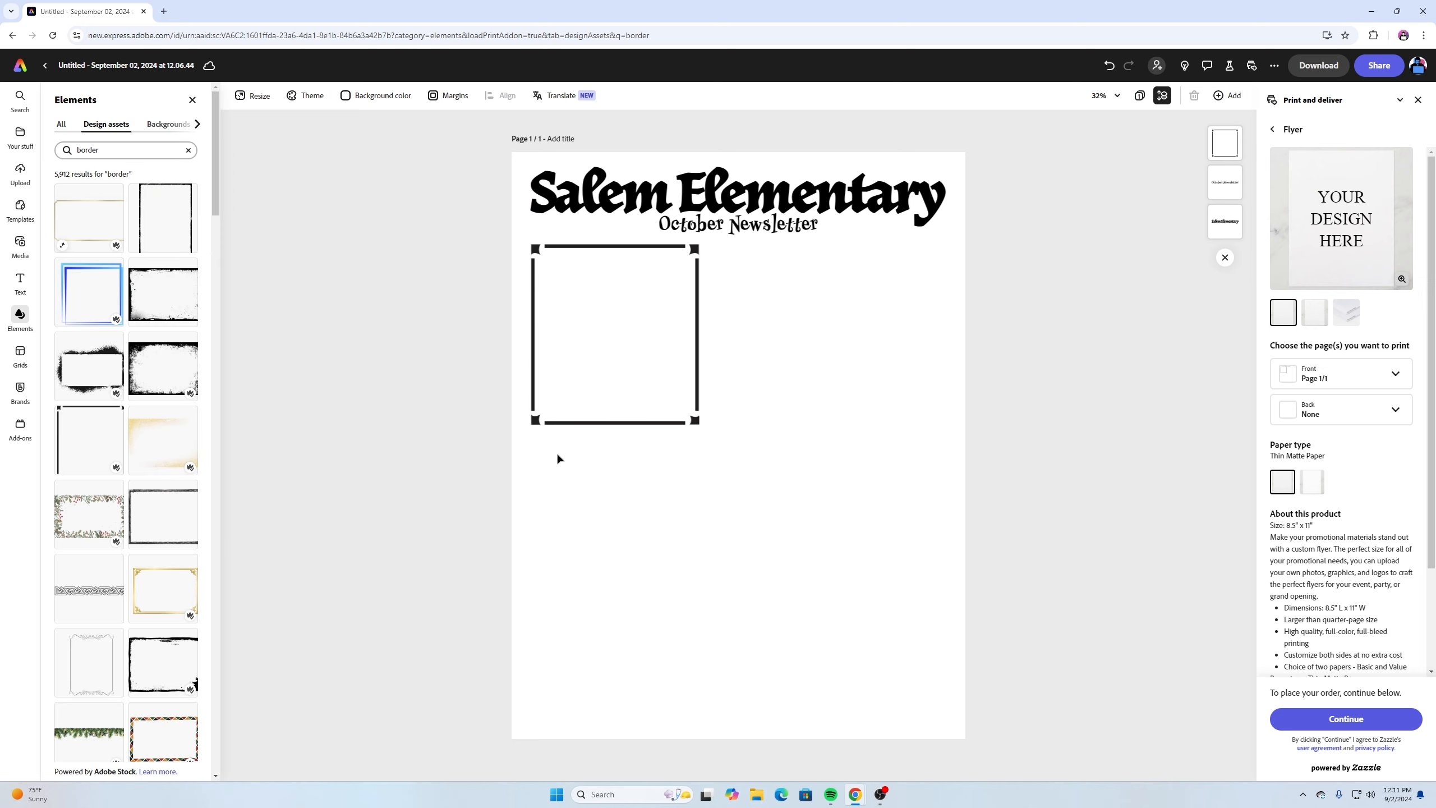
Crop the lower and right sides off the border so only its upper-left corner piece remains
{"action": "left_click", "coordinate": [691, 388]}
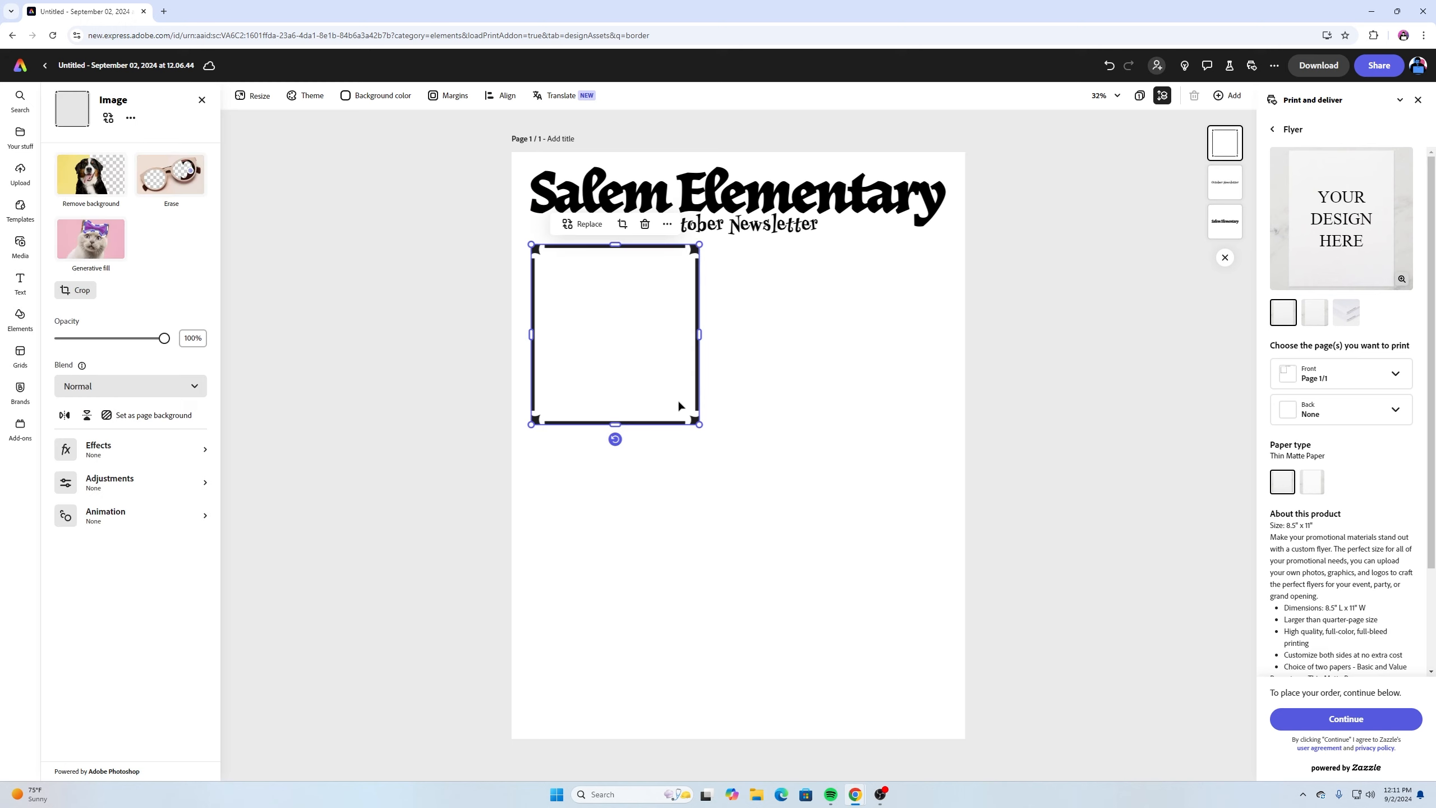
{"action": "left_click_drag", "start_coordinate": [616, 422], "coordinate": [622, 395]}
{"action": "left_click_drag", "start_coordinate": [700, 321], "coordinate": [685, 323]}
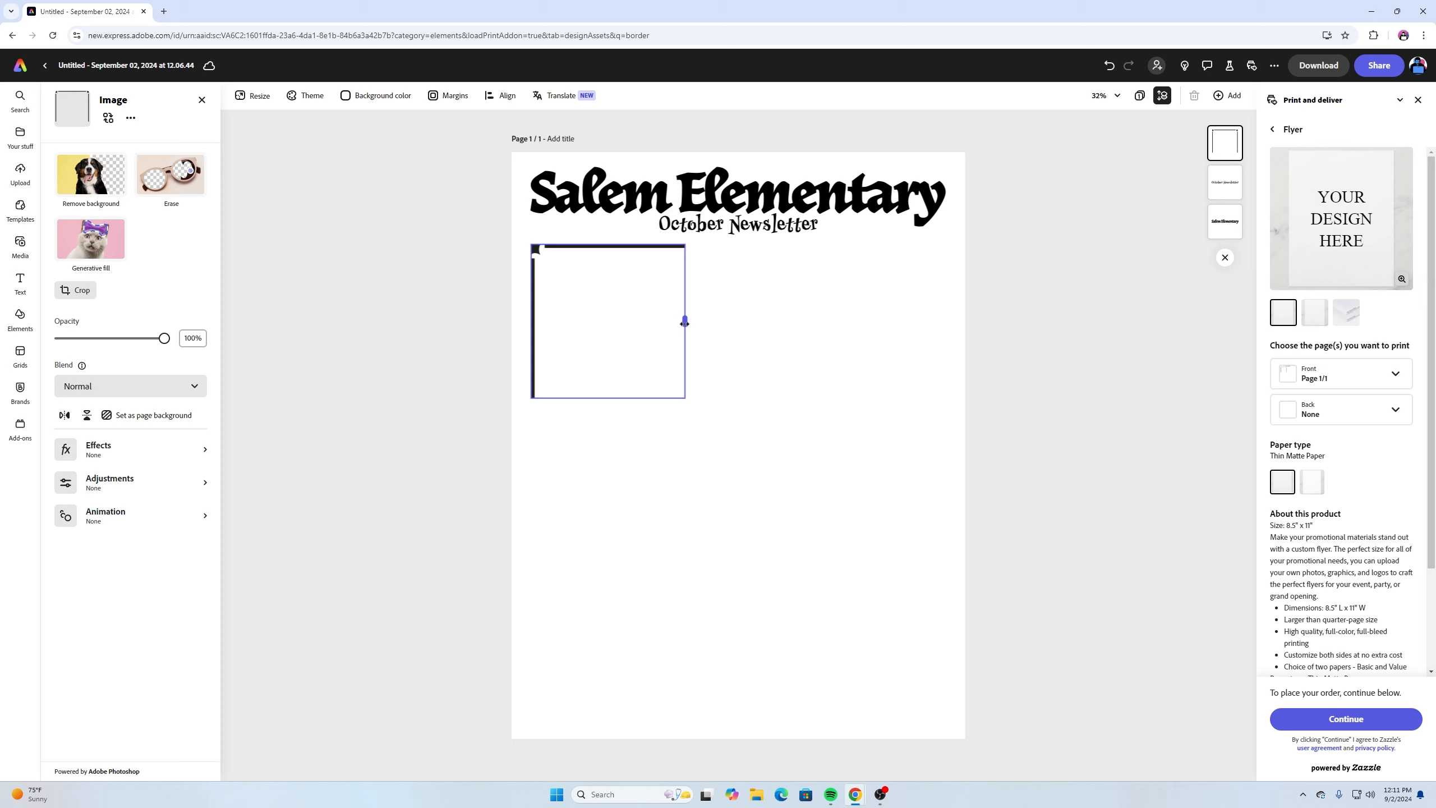
{"action": "left_click", "coordinate": [788, 371]}
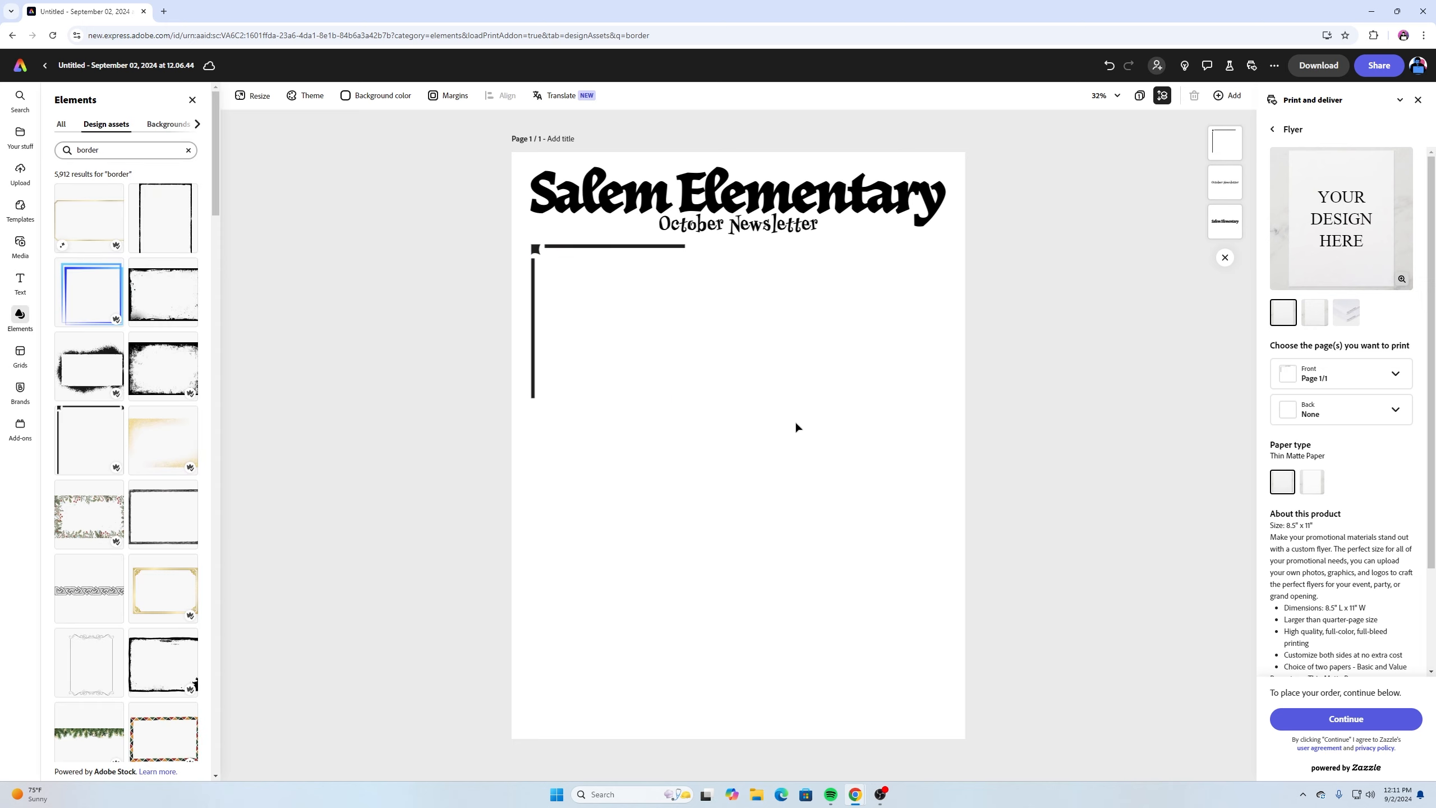
Duplicate the corner piece, rotate the copy 180 degrees and place it in the page's lower-right corner
{"action": "left_click", "coordinate": [543, 350]}
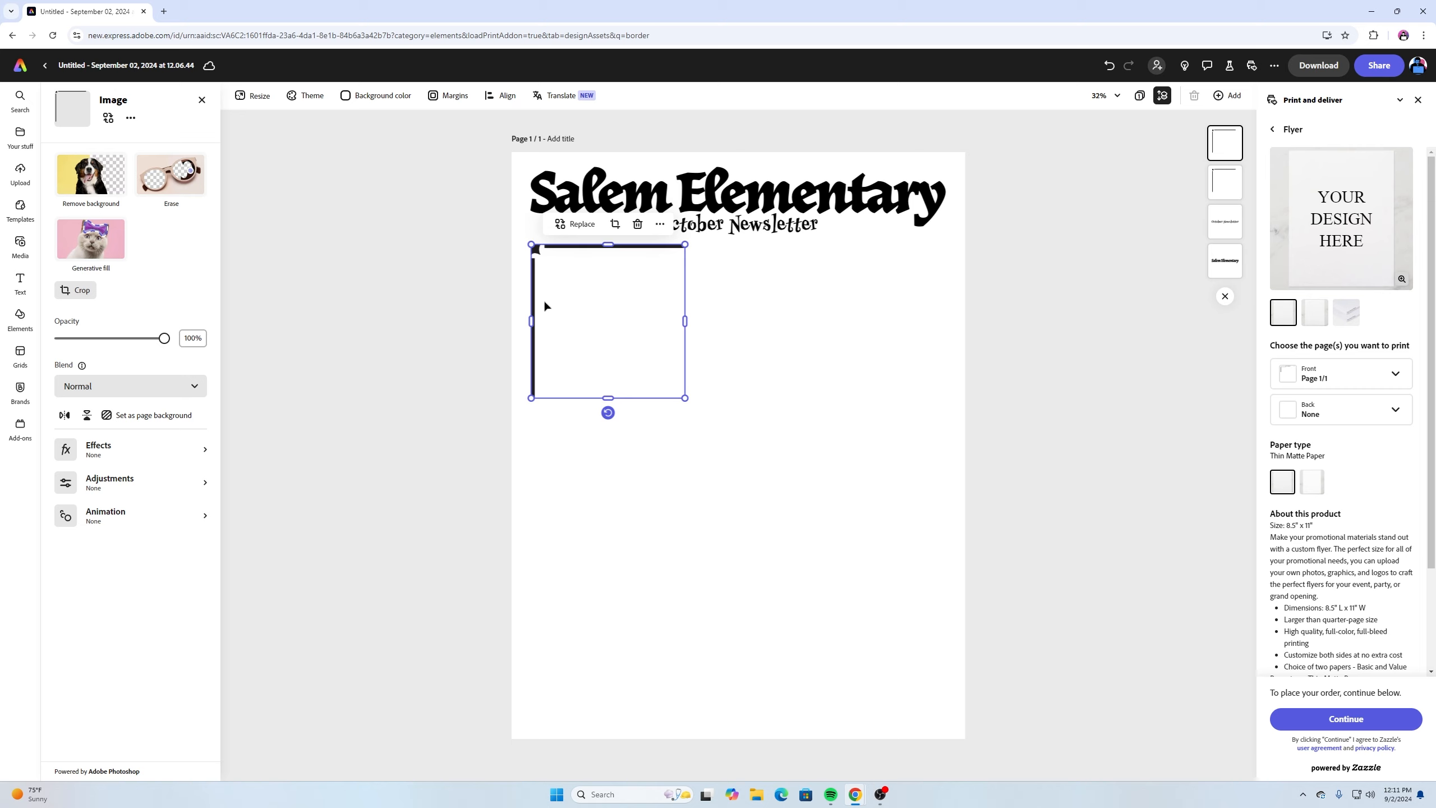
{"action": "left_click_drag", "start_coordinate": [545, 303], "coordinate": [722, 532]}
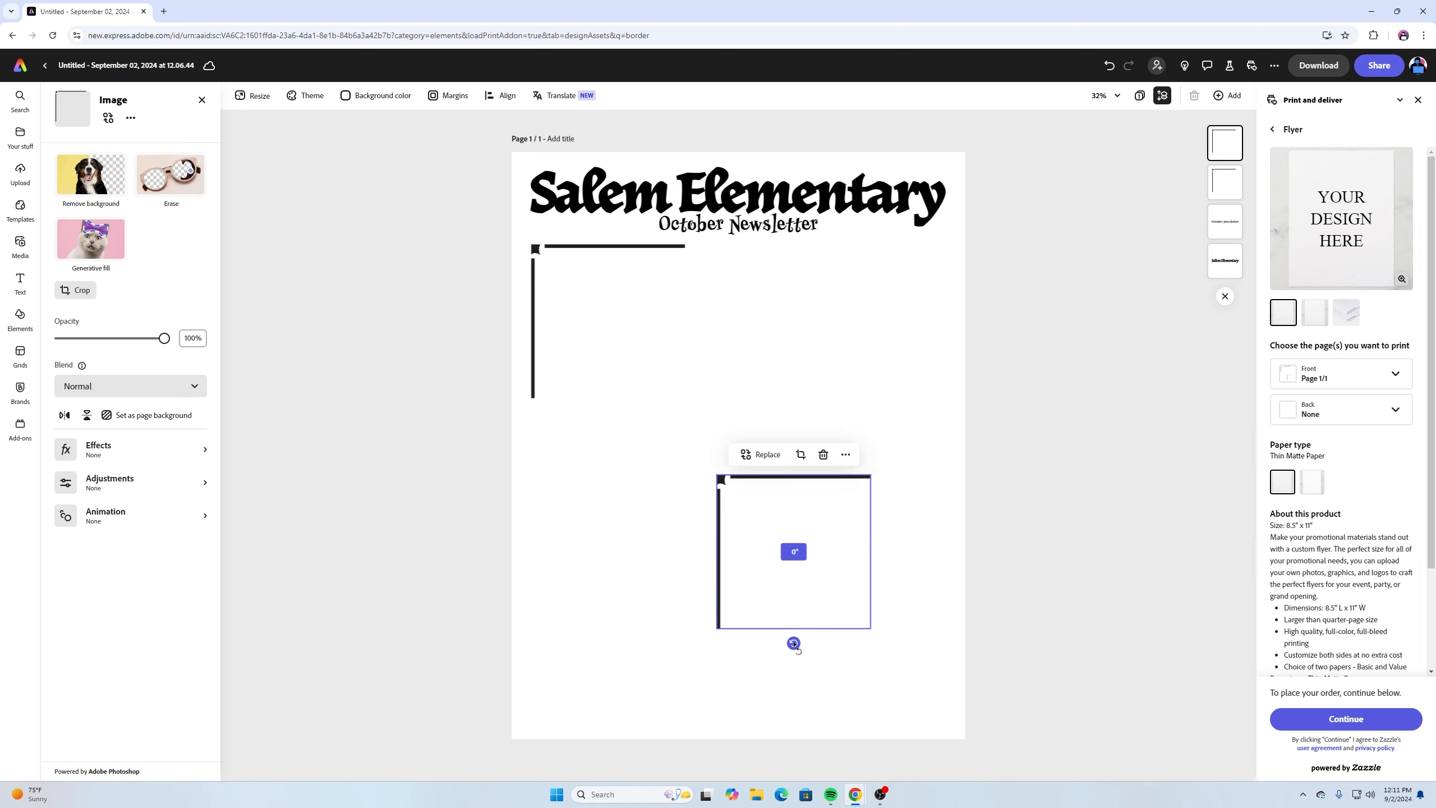
{"action": "left_click_drag", "start_coordinate": [793, 644], "coordinate": [807, 431]}
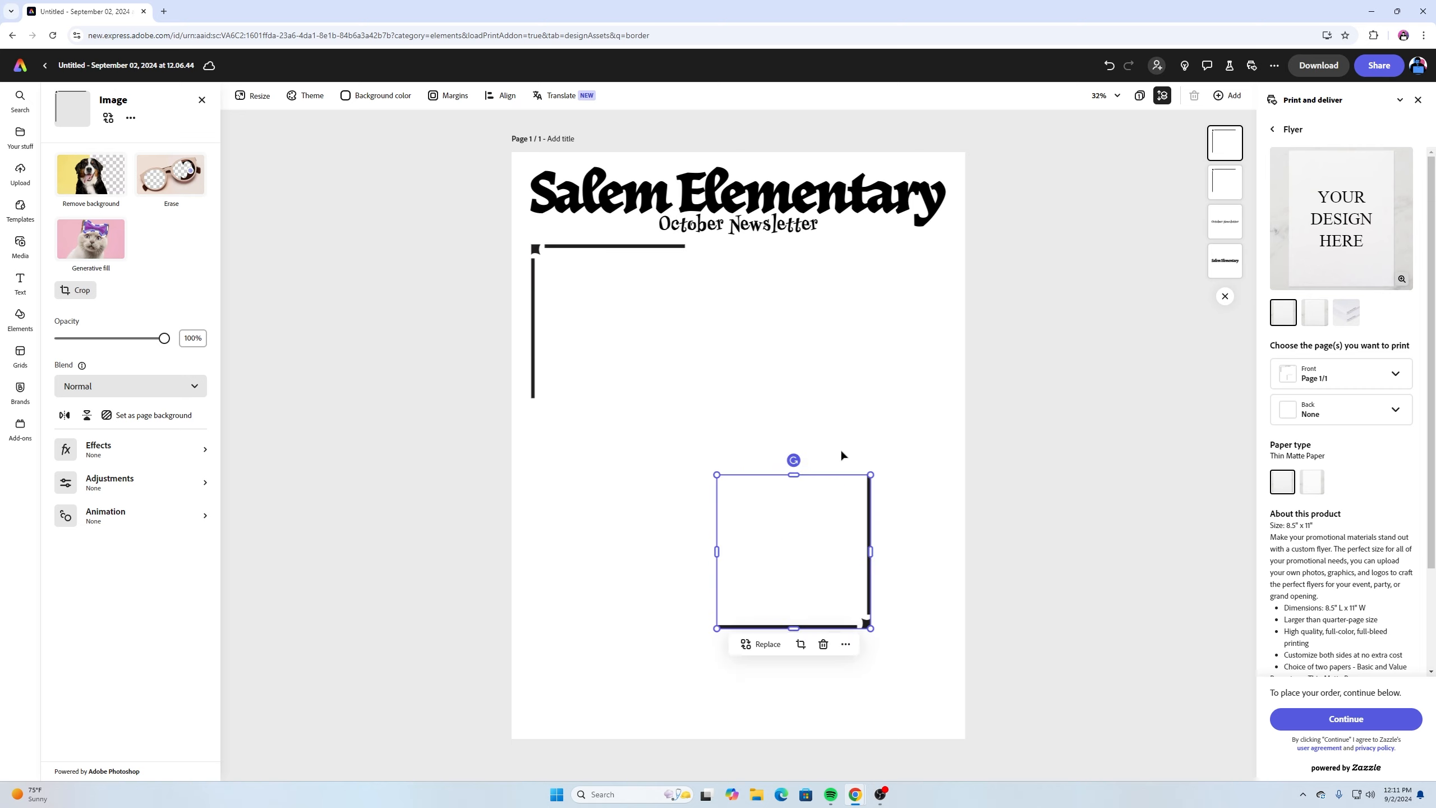
{"action": "left_click_drag", "start_coordinate": [856, 498], "coordinate": [926, 592]}
{"action": "left_click", "coordinate": [871, 747]}
Place rotated copies of the corner piece at the page's lower-left corner and at the upper right beneath the heading
{"action": "left_click_drag", "start_coordinate": [639, 526], "coordinate": [731, 618]}
{"action": "left_click_drag", "start_coordinate": [582, 564], "coordinate": [849, 391]}
{"action": "left_click", "coordinate": [612, 550]}
{"action": "left_click_drag", "start_coordinate": [935, 409], "coordinate": [750, 408]}
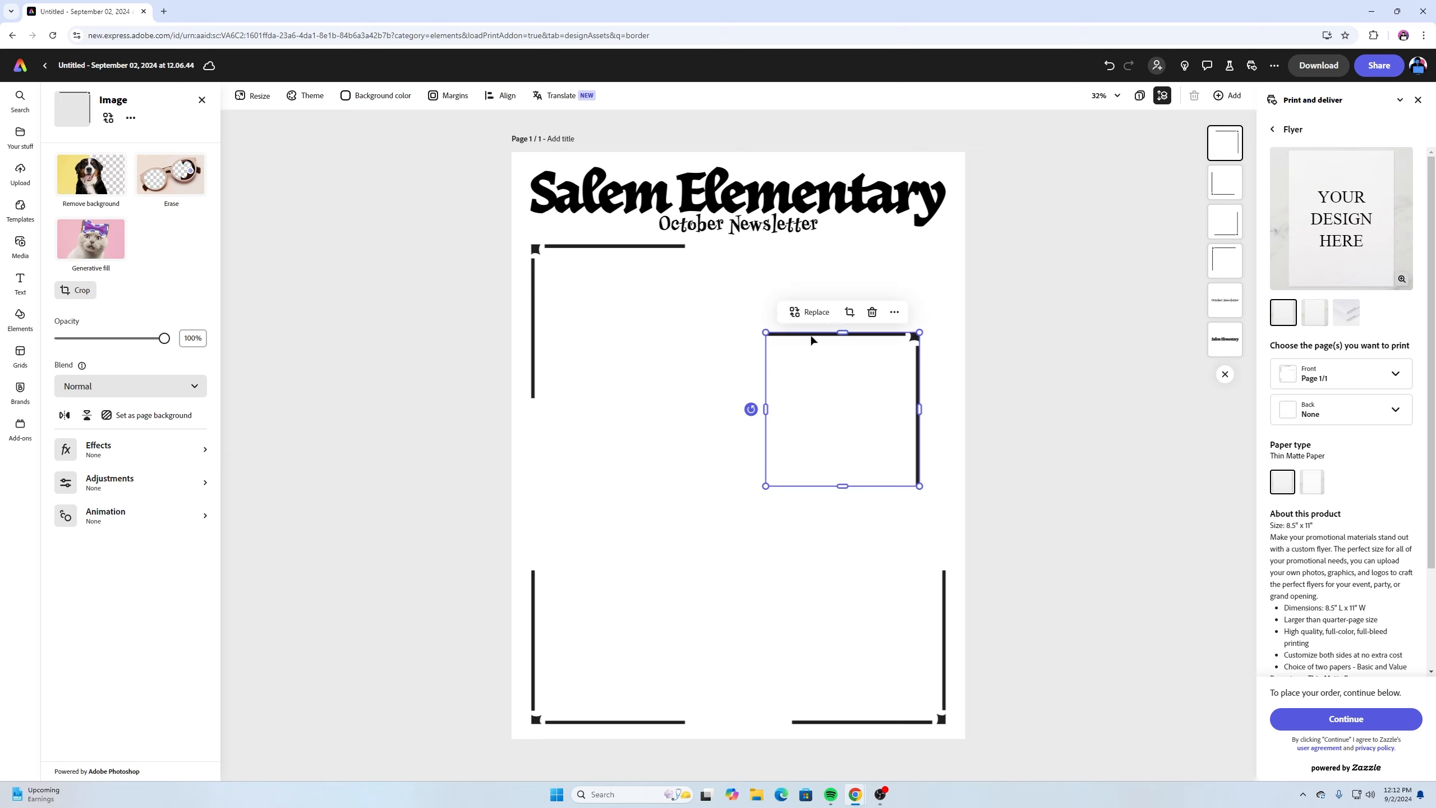
{"action": "left_click_drag", "start_coordinate": [811, 339], "coordinate": [836, 249]}
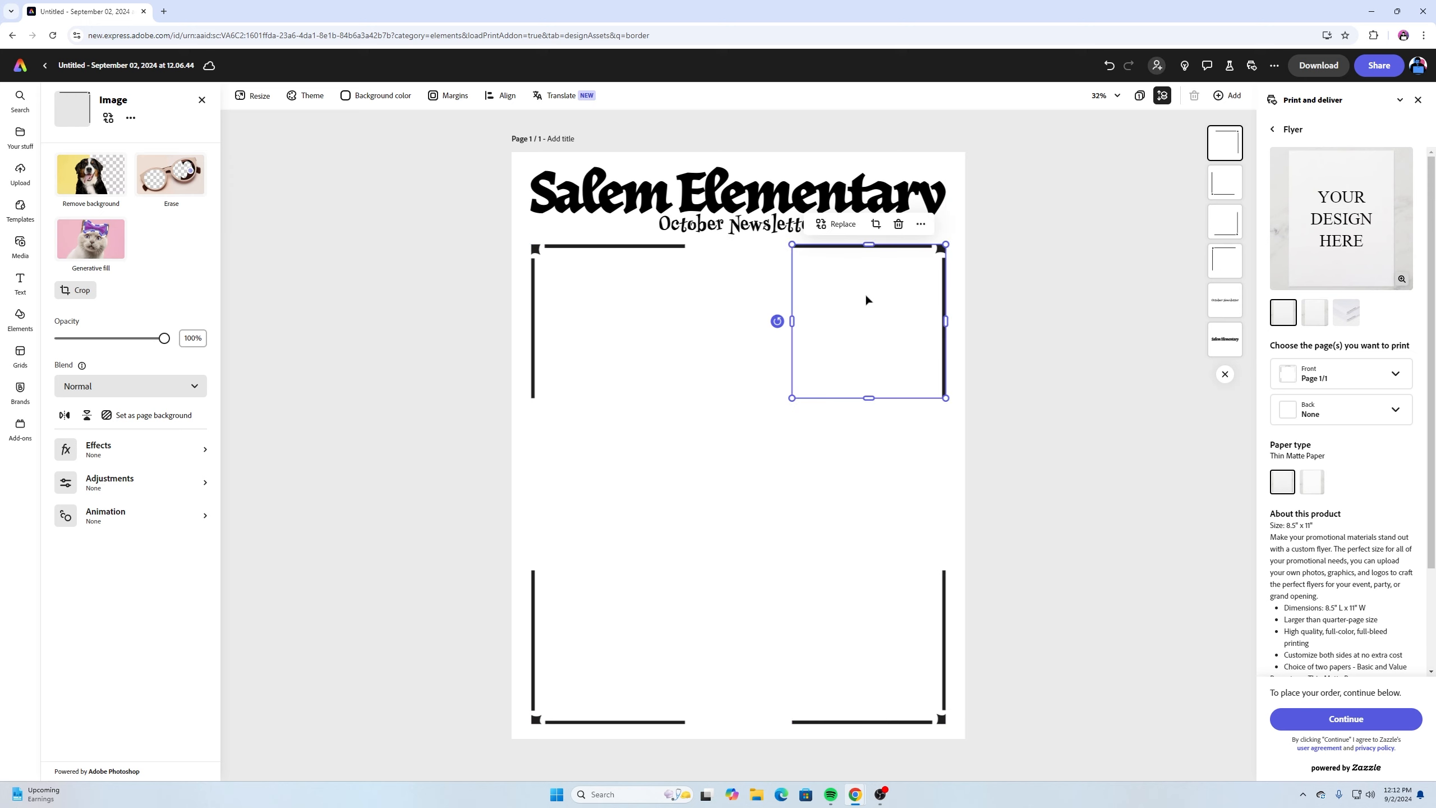
{"action": "left_click", "coordinate": [1027, 434]}
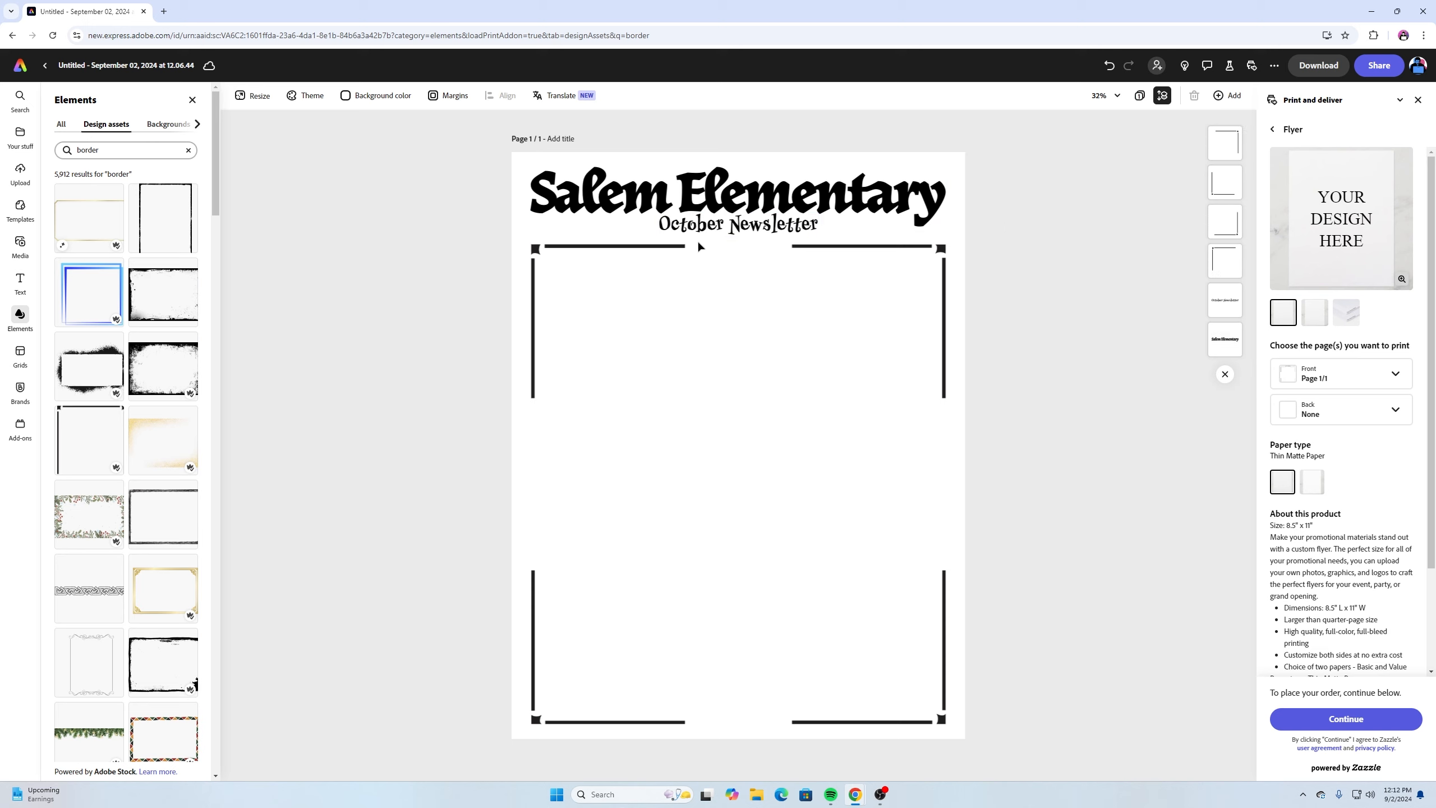
Close the print and deliver options and add a new text box to the page
{"action": "left_click", "coordinate": [1419, 102]}
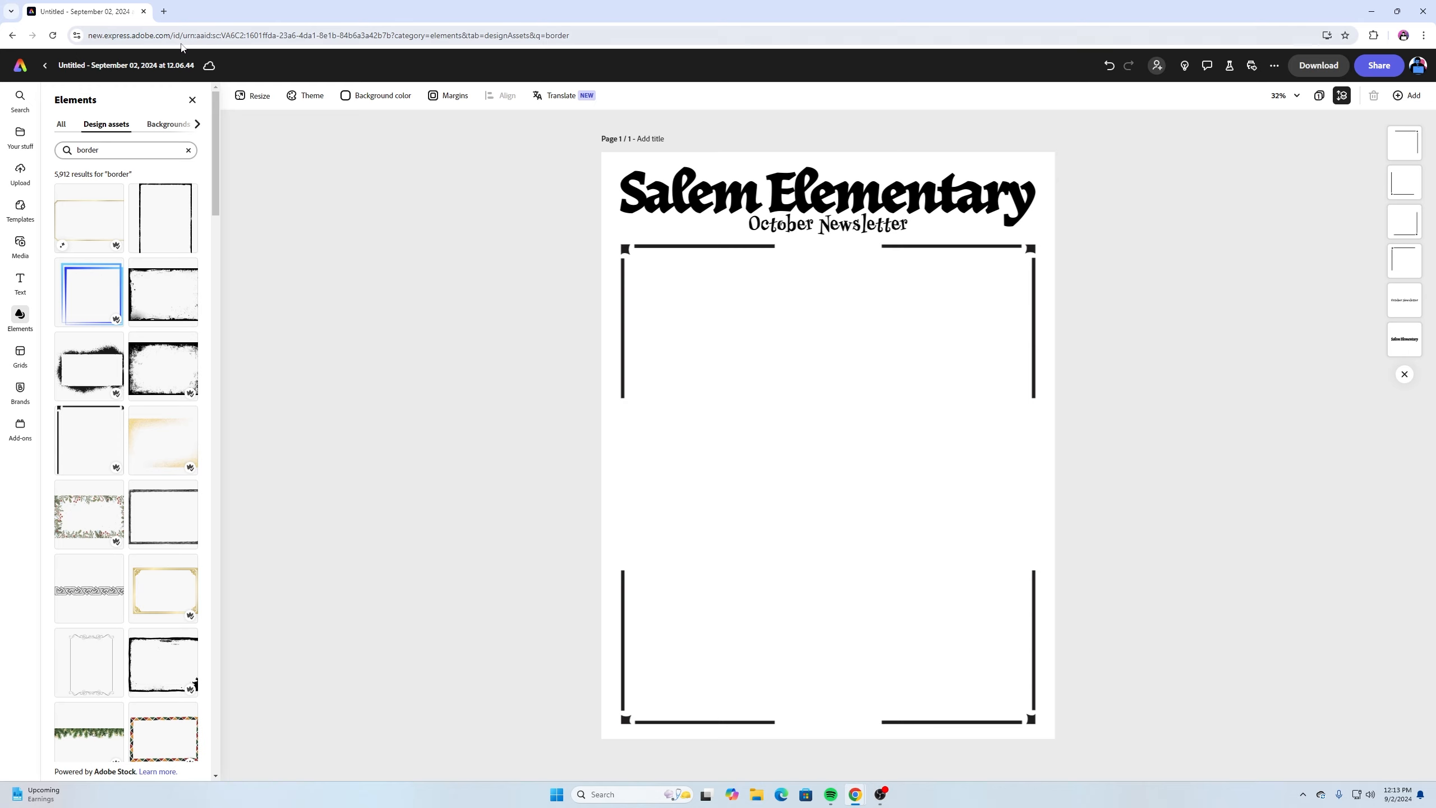
{"action": "left_click", "coordinate": [19, 280]}
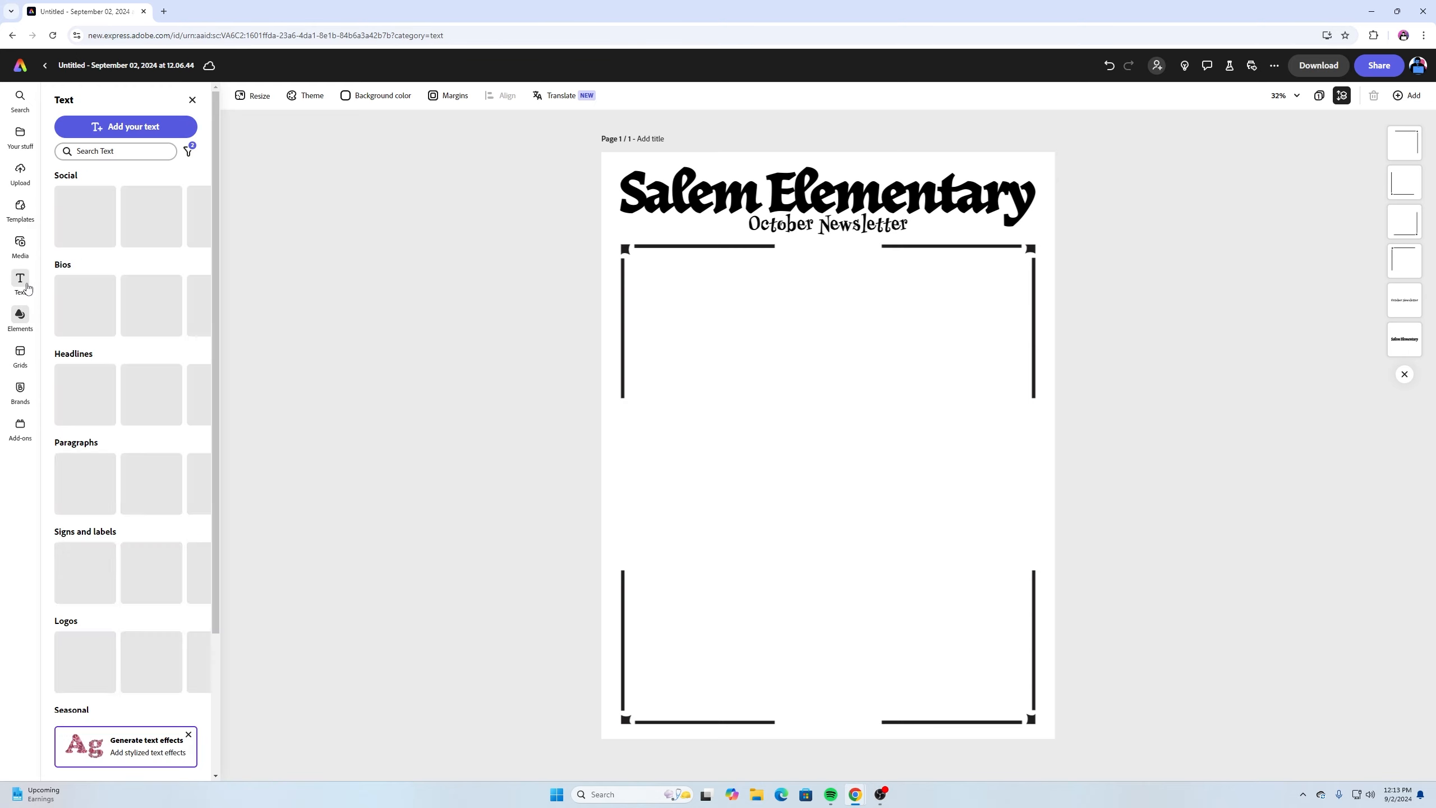
{"action": "left_click", "coordinate": [119, 129]}
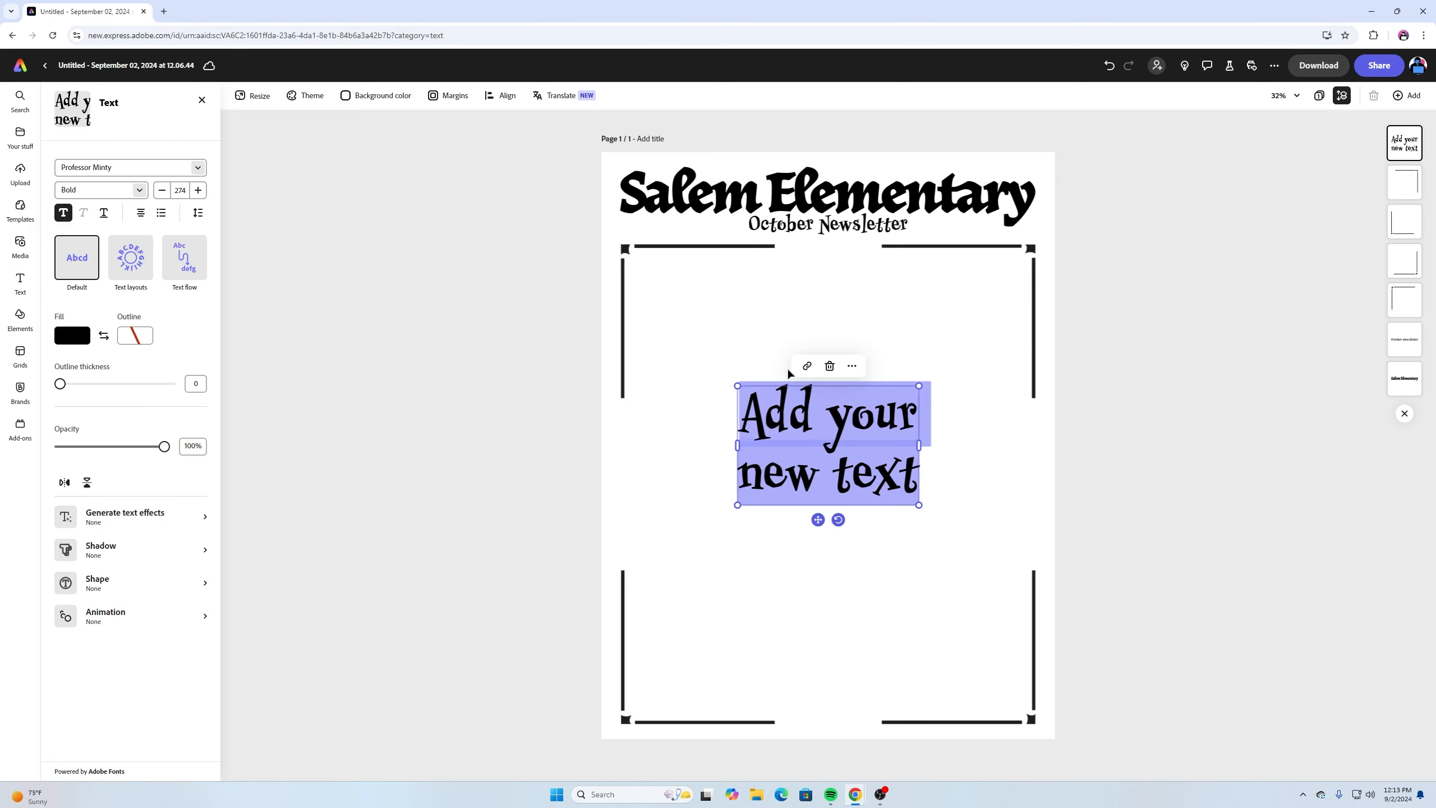
Search the fonts for "grandor new" for the new text box
{"action": "left_click", "coordinate": [146, 167]}
{"action": "type", "text": "grandor"}
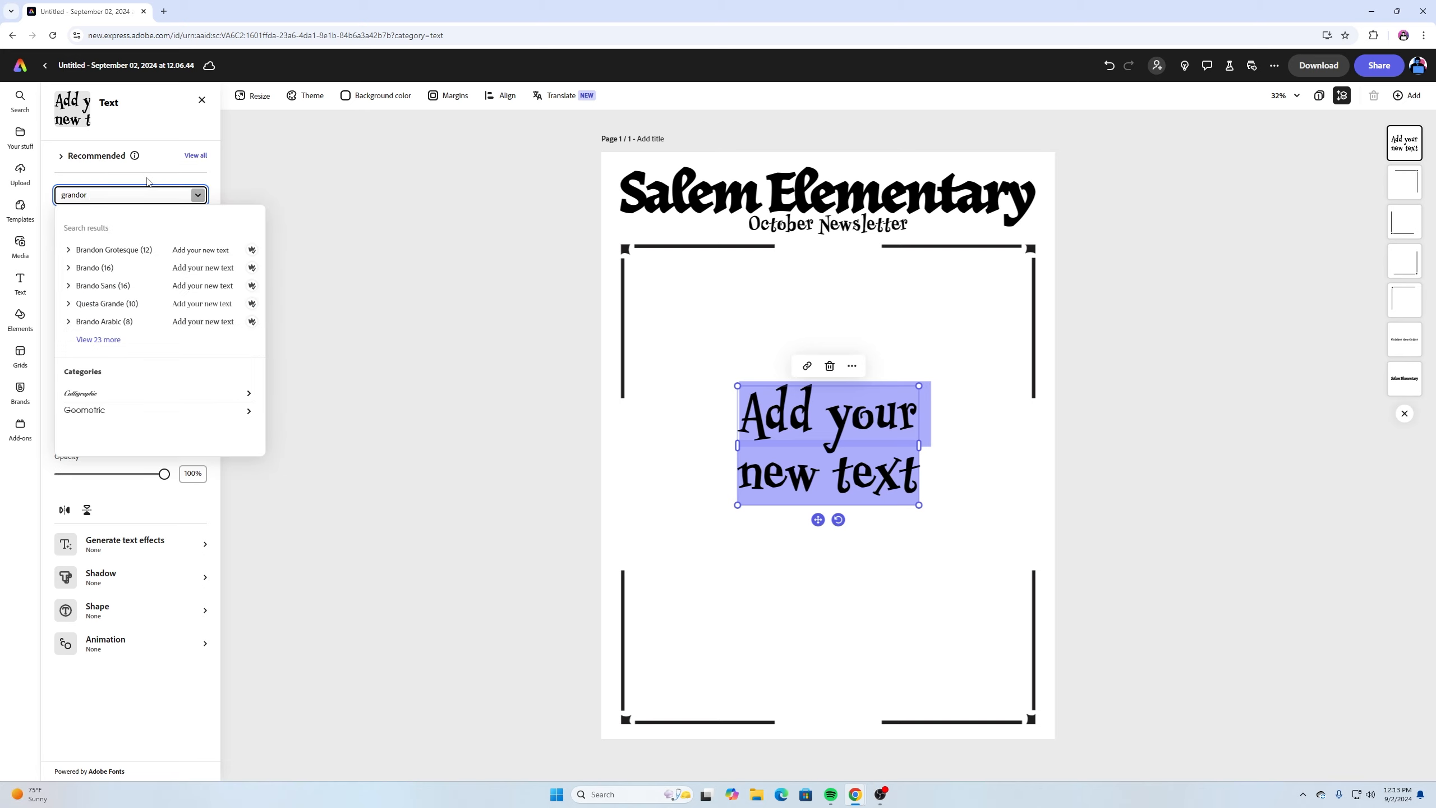
{"action": "type", "text": " new"}
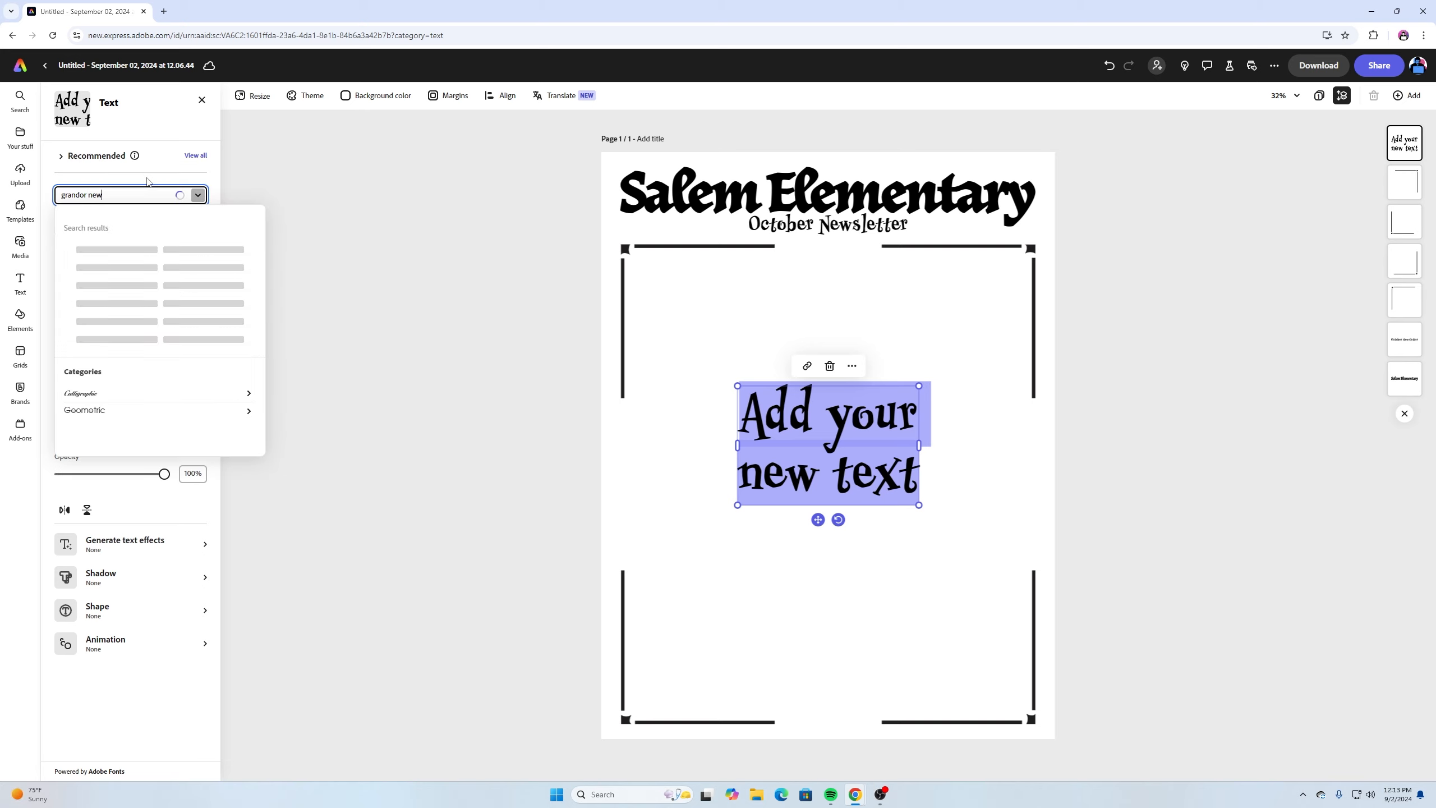
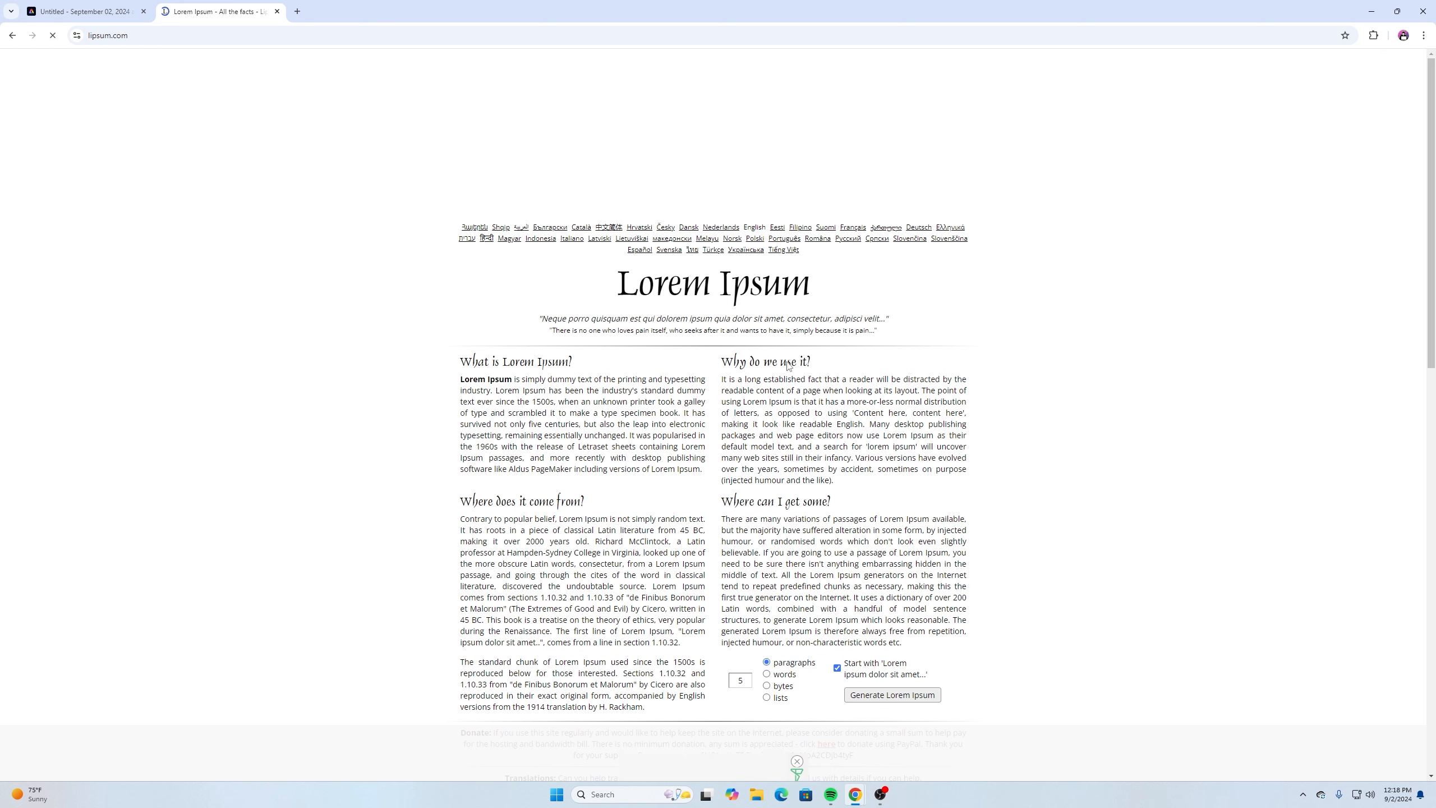
Generate five paragraphs of Lorem Ipsum starting with "Lorem ipsum dolor sit amet" and copy the first four
{"action": "scroll", "coordinate": [903, 535], "scroll_direction": "down", "scroll_amount": 3}
{"action": "left_click", "coordinate": [901, 530]}
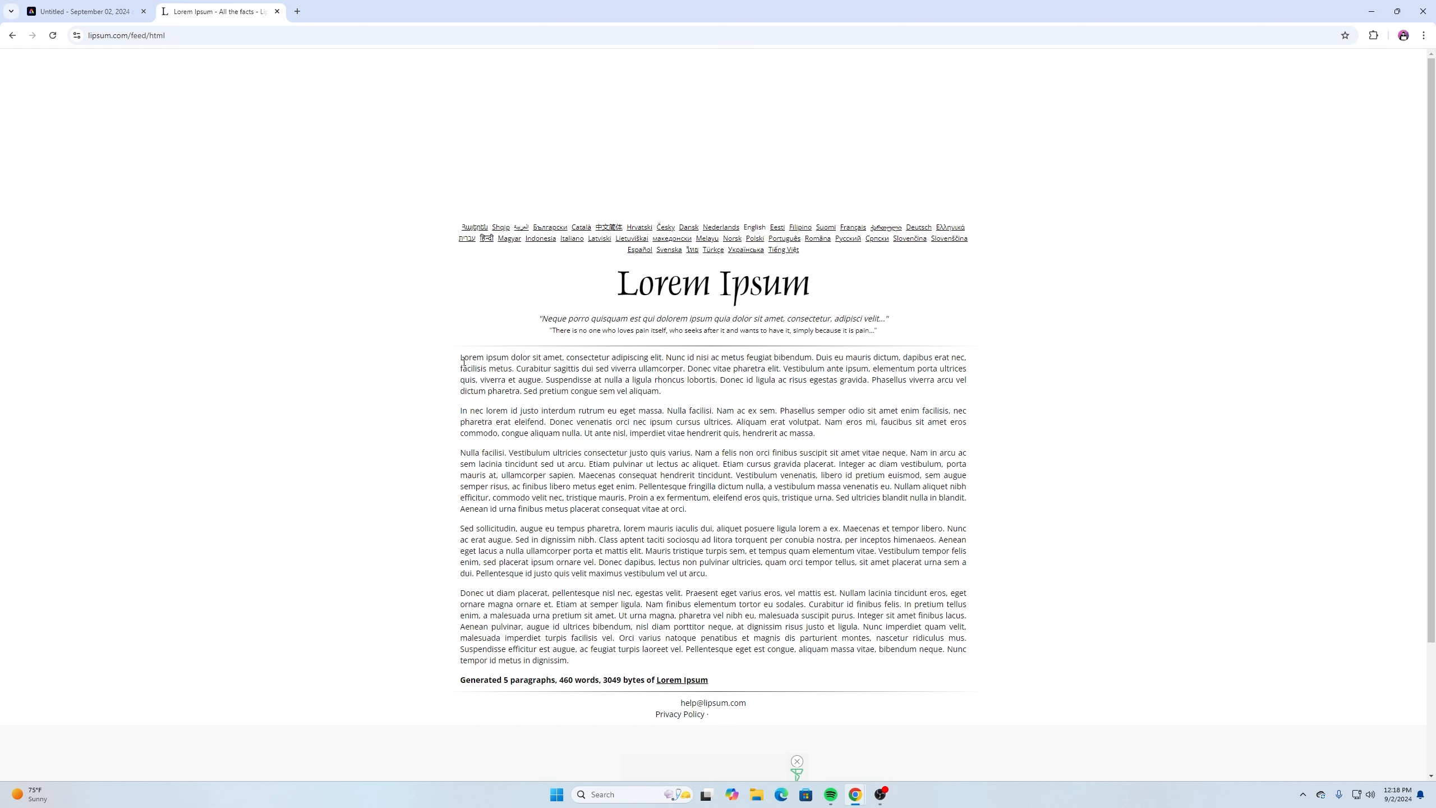
{"action": "left_click_drag", "start_coordinate": [463, 361], "coordinate": [794, 566]}
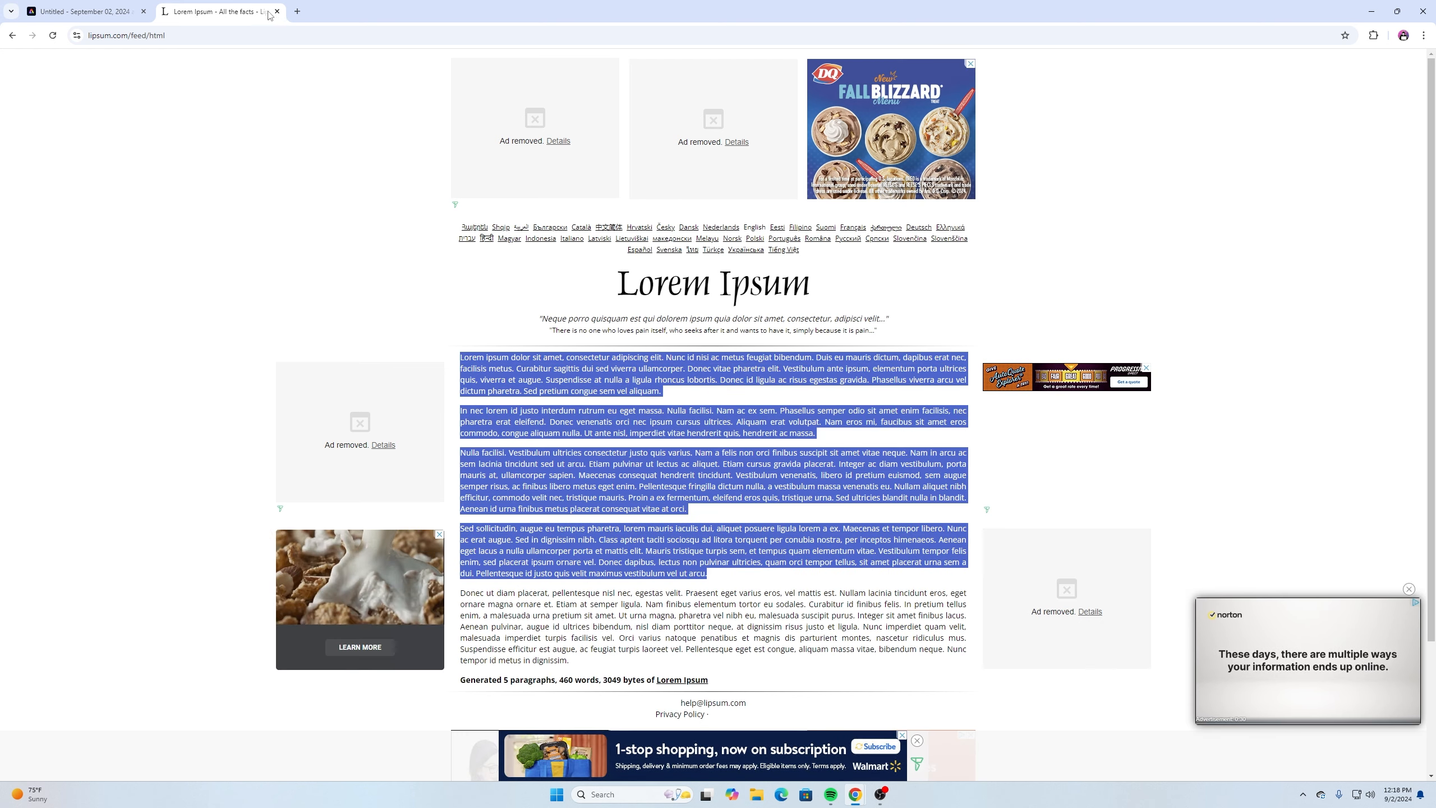
In Adobe Express, replace the placeholder under "Class Field Trip to Pumpkin Patch" with the copied Lorem Ipsum and delete its last two paragraphs
{"action": "left_click", "coordinate": [122, 12]}
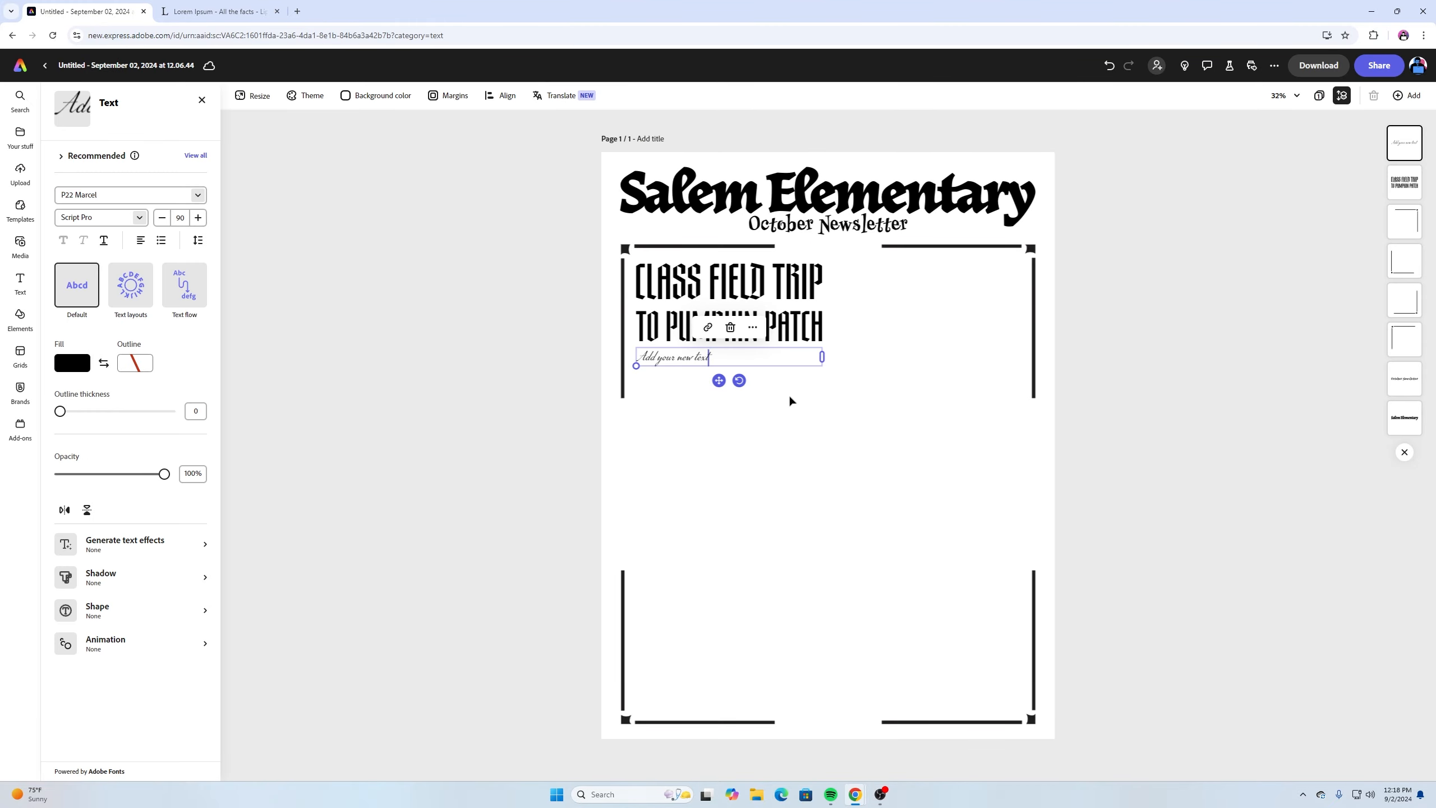
{"action": "left_click_drag", "start_coordinate": [723, 356], "coordinate": [643, 356]}
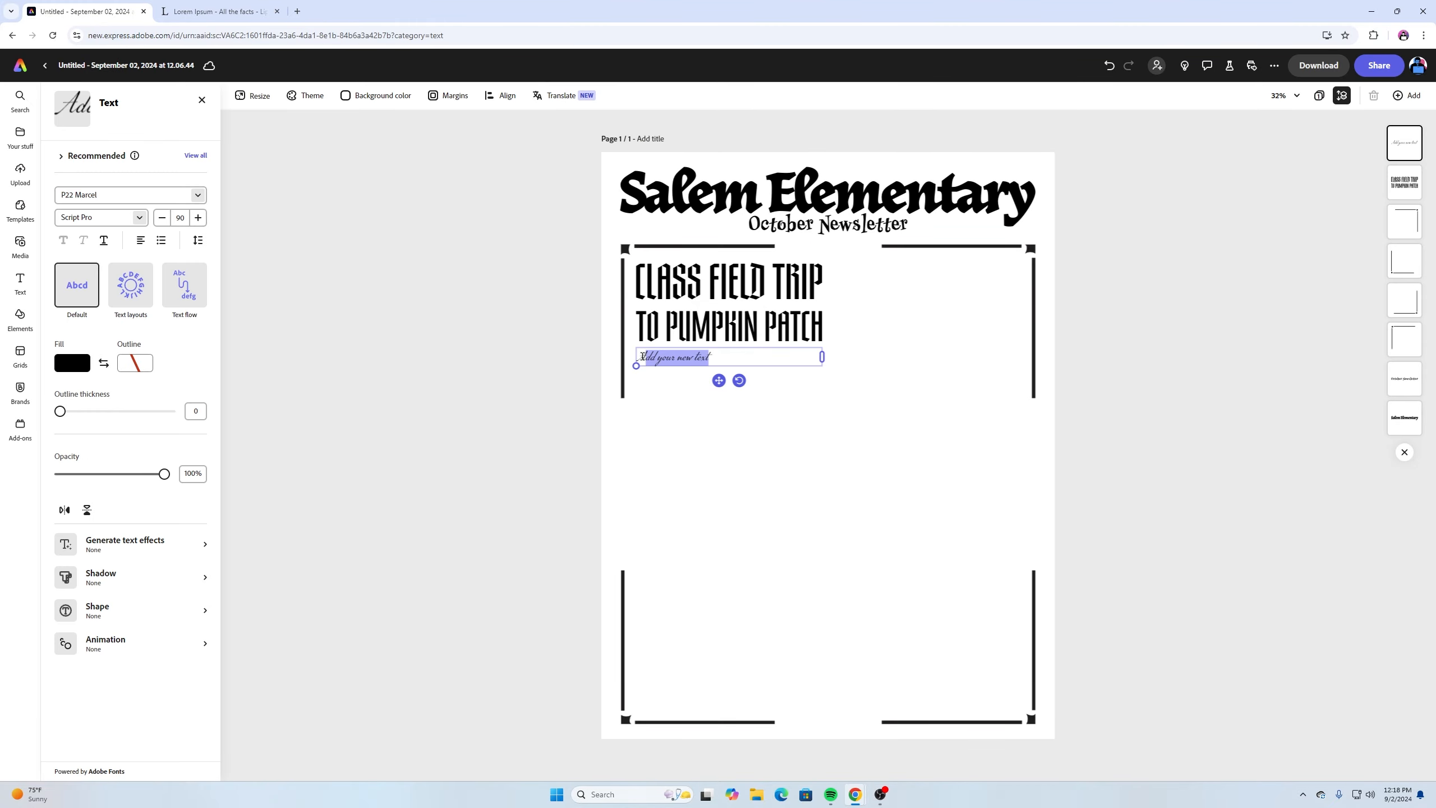
{"action": "key", "text": "ctrl+v"}
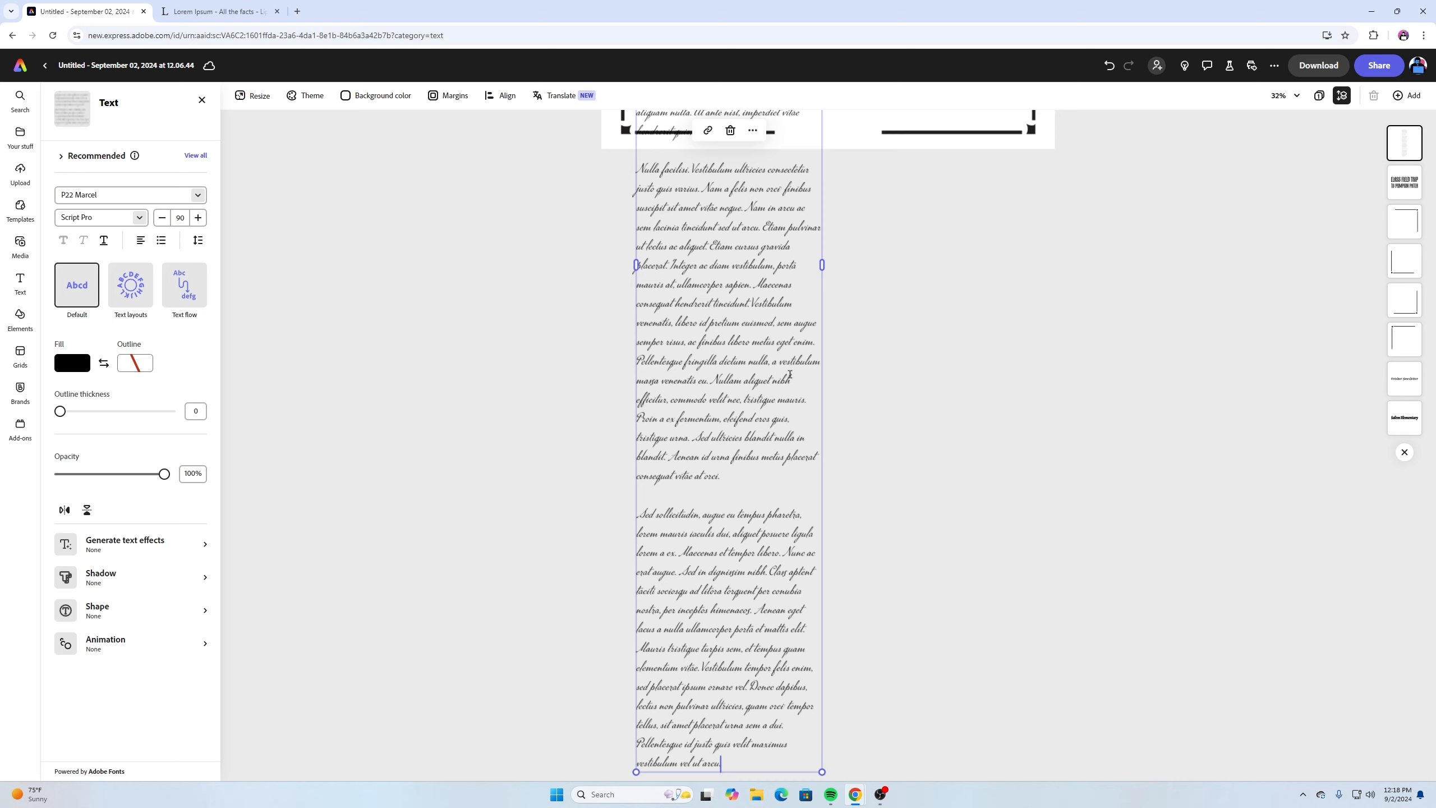
{"action": "left_click_drag", "start_coordinate": [760, 762], "coordinate": [634, 167]}
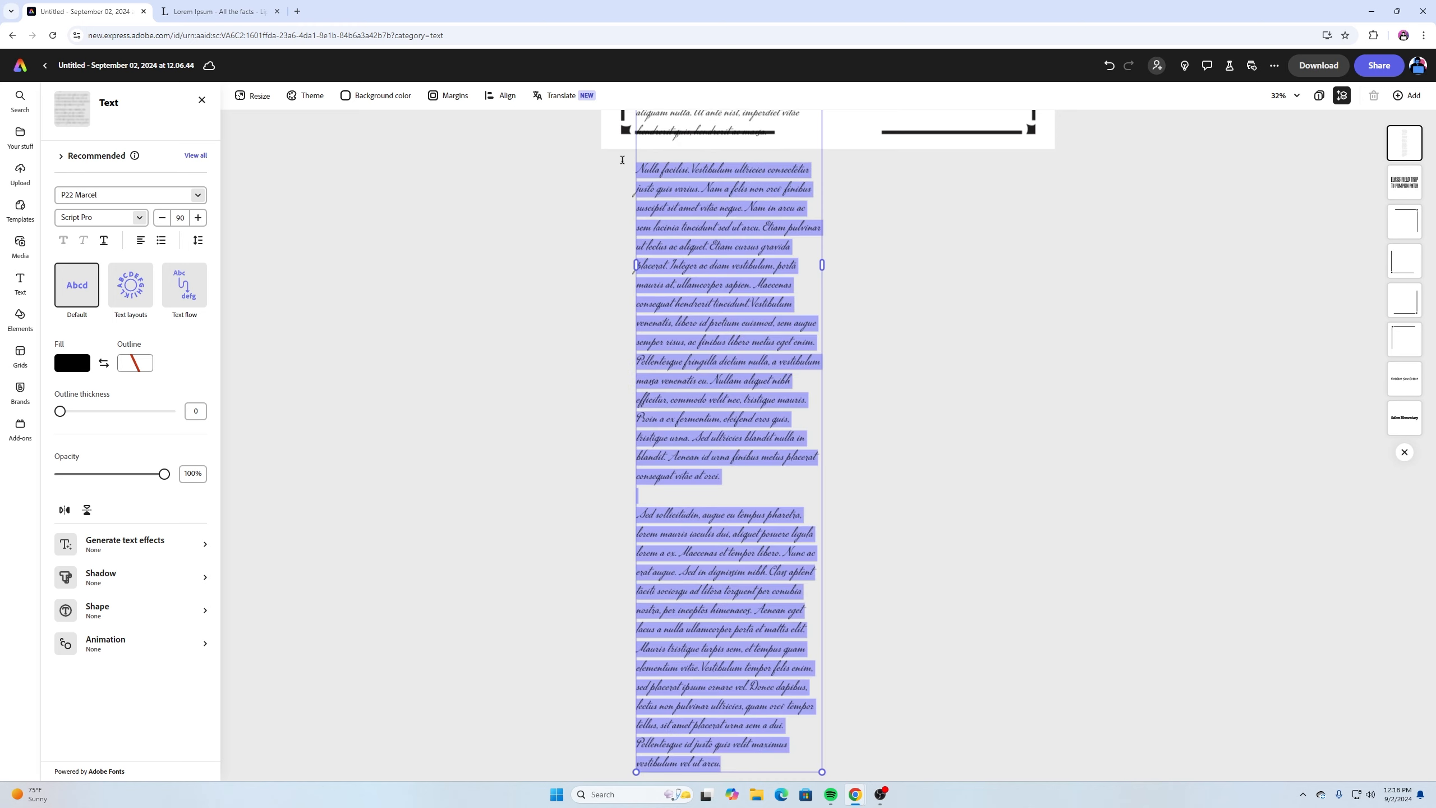
{"action": "key", "text": "BackSpace"}
Tighten the line spacing of both Lorem Ipsum paragraphs beneath the pumpkin patch heading
{"action": "scroll", "coordinate": [811, 334], "scroll_direction": "up", "scroll_amount": 7}
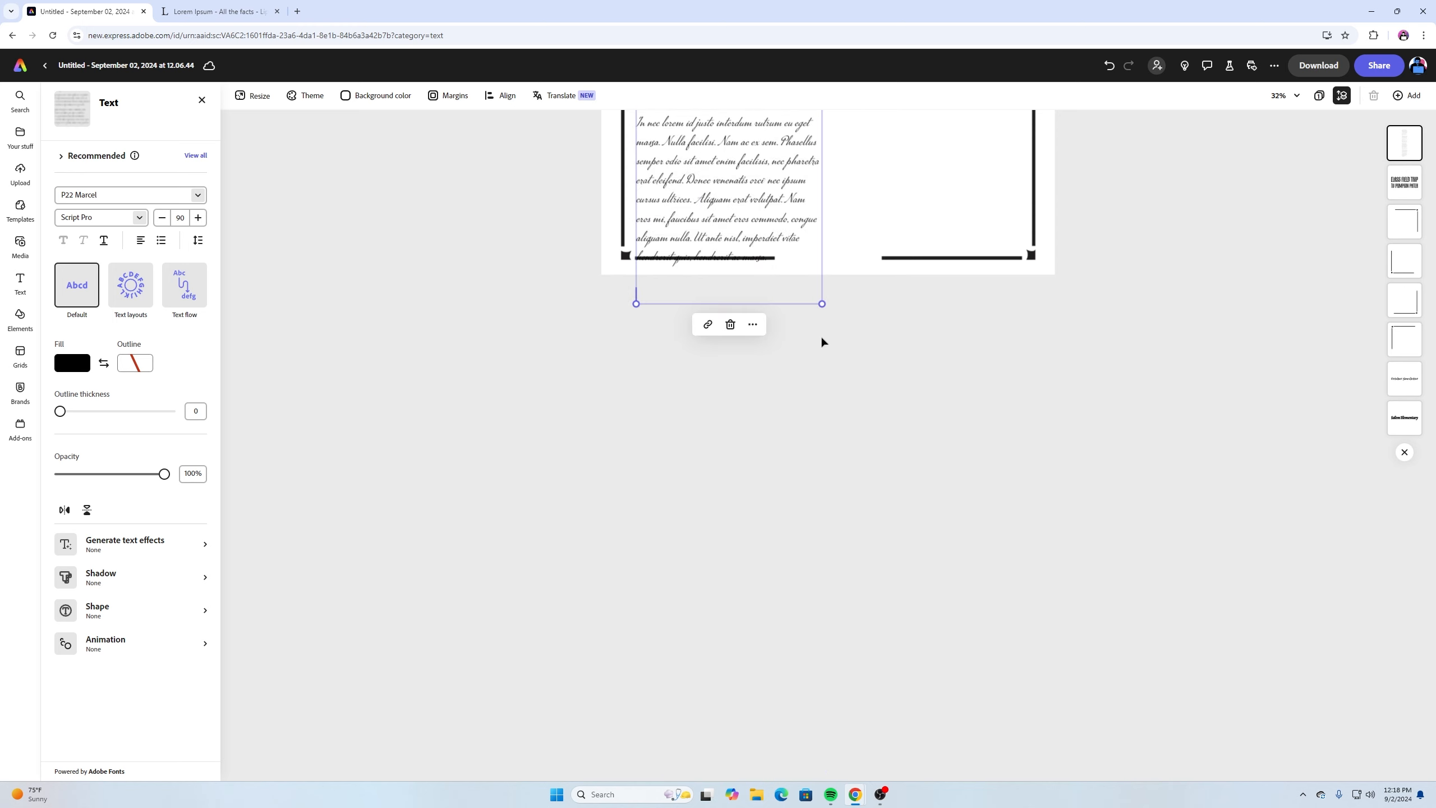
{"action": "scroll", "coordinate": [823, 335], "scroll_direction": "up", "scroll_amount": 1}
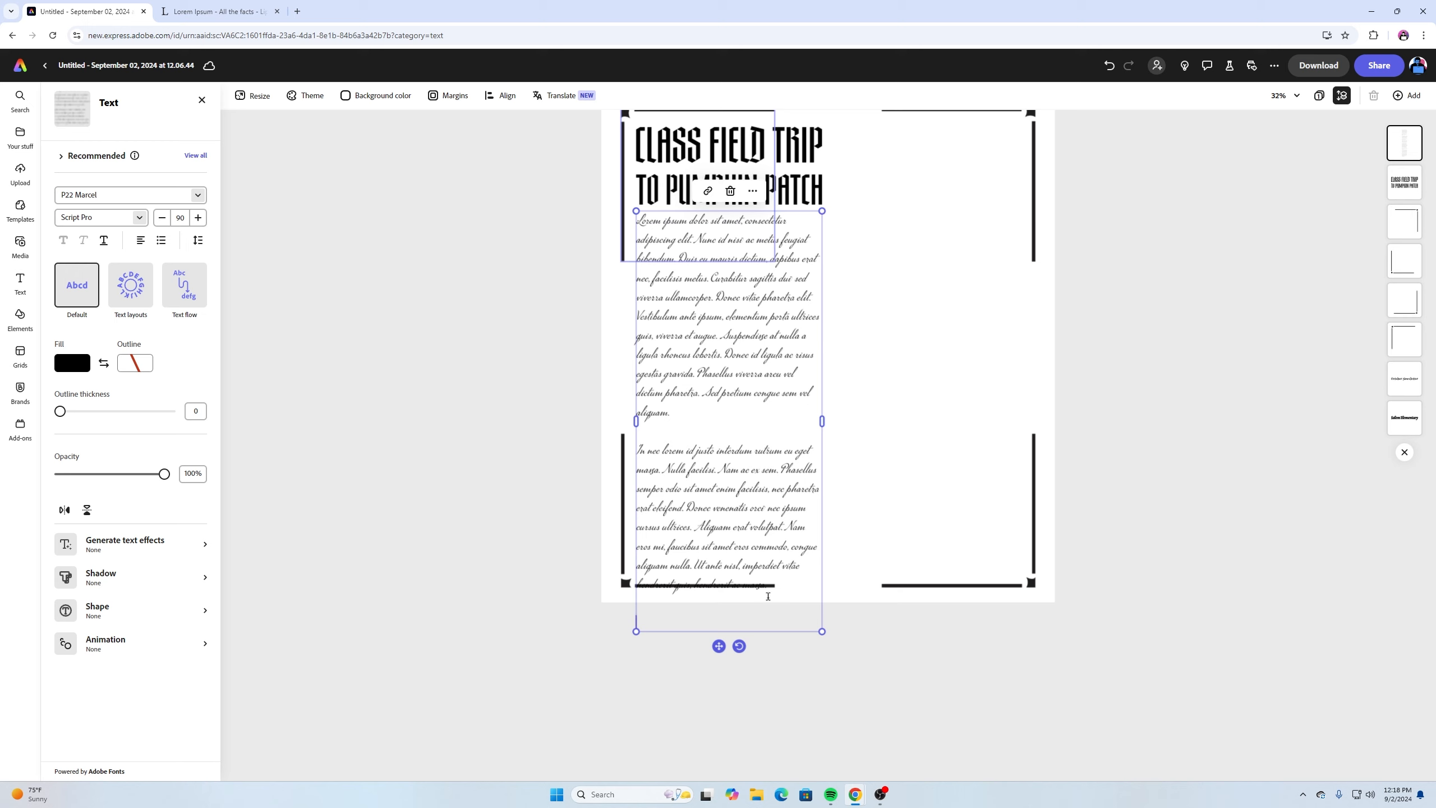
{"action": "left_click_drag", "start_coordinate": [796, 605], "coordinate": [651, 235]}
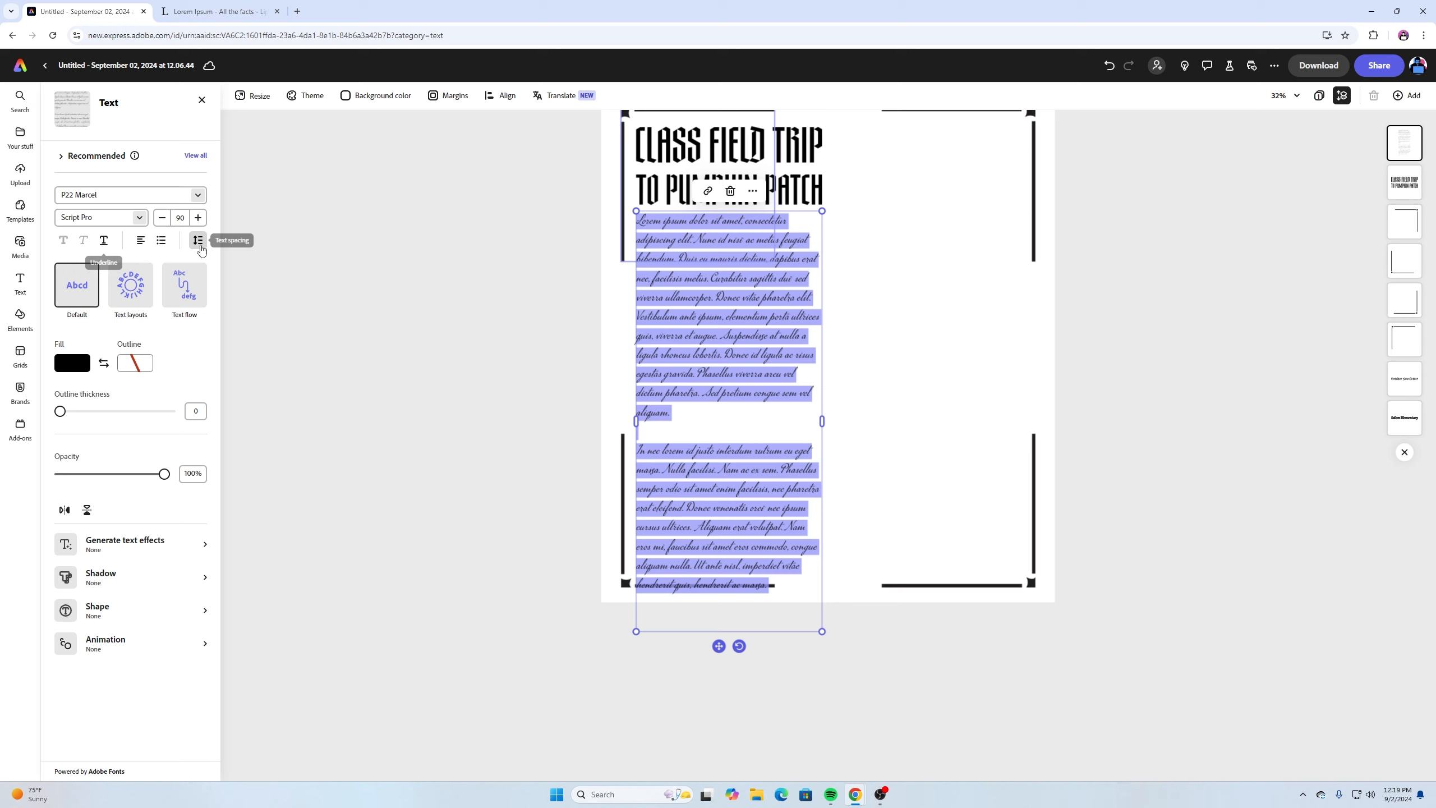
{"action": "left_click", "coordinate": [198, 241]}
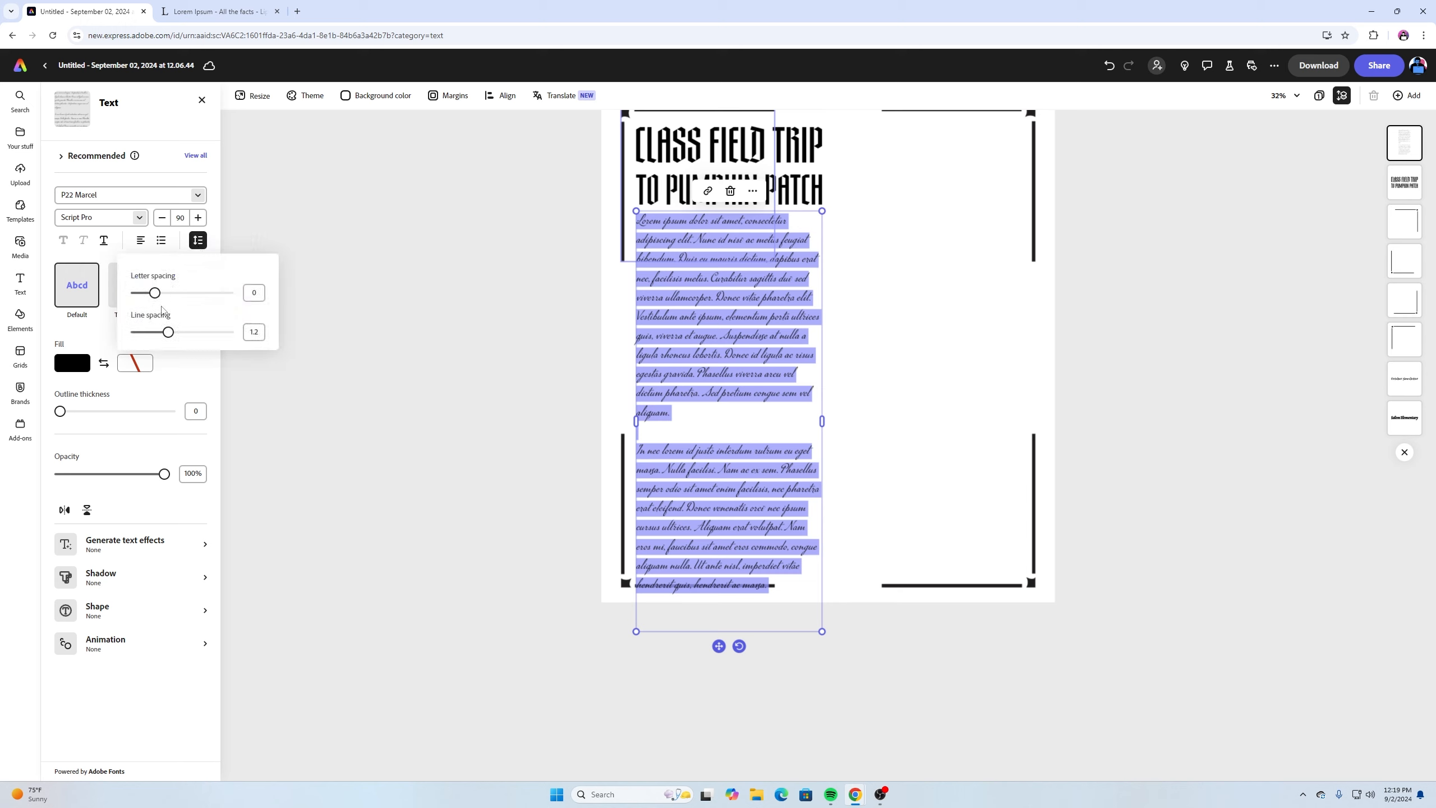
{"action": "left_click_drag", "start_coordinate": [168, 333], "coordinate": [152, 332]}
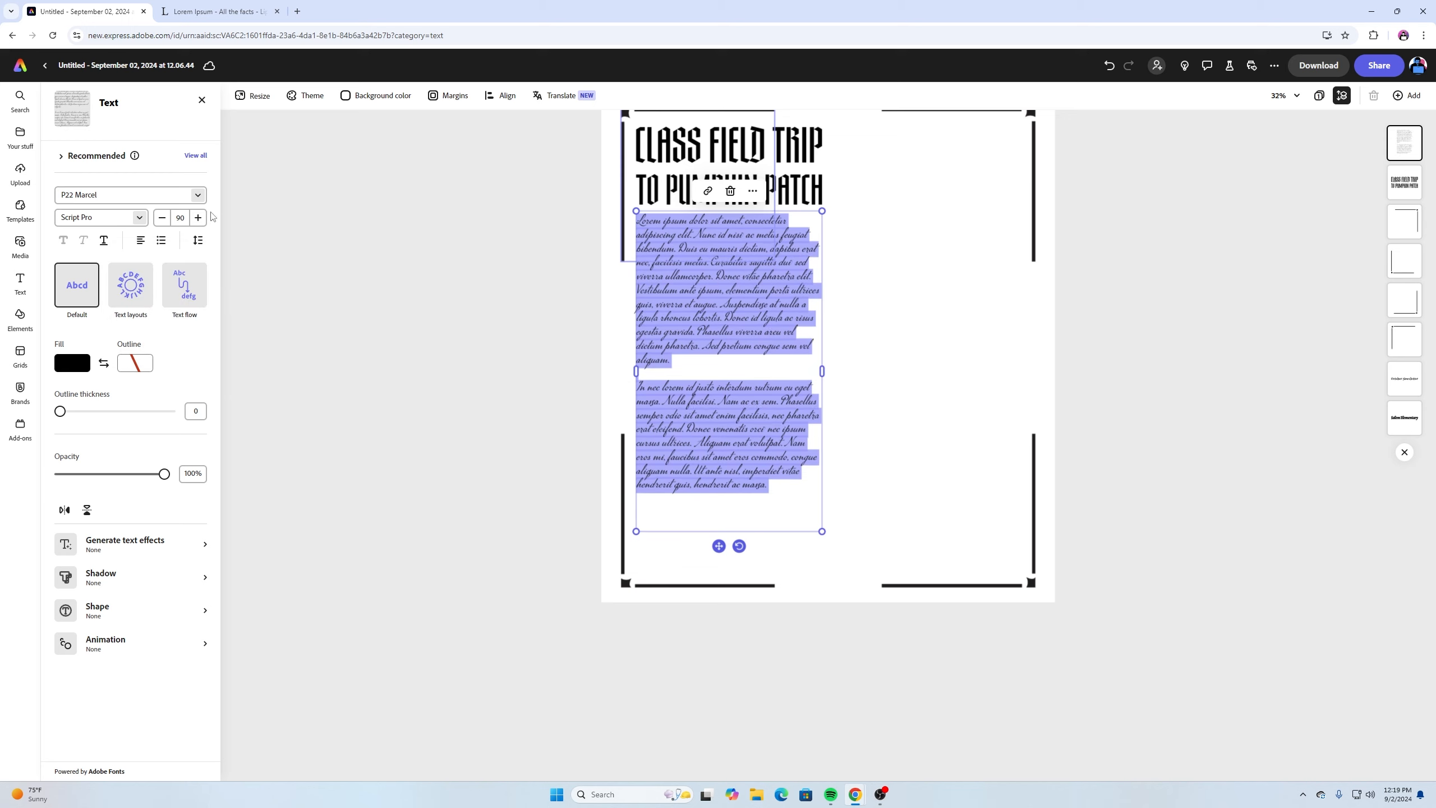
Reduce the font size of the selected Lorem Ipsum paragraphs to 72
{"action": "left_click", "coordinate": [163, 221]}
{"action": "left_click", "coordinate": [163, 220]}
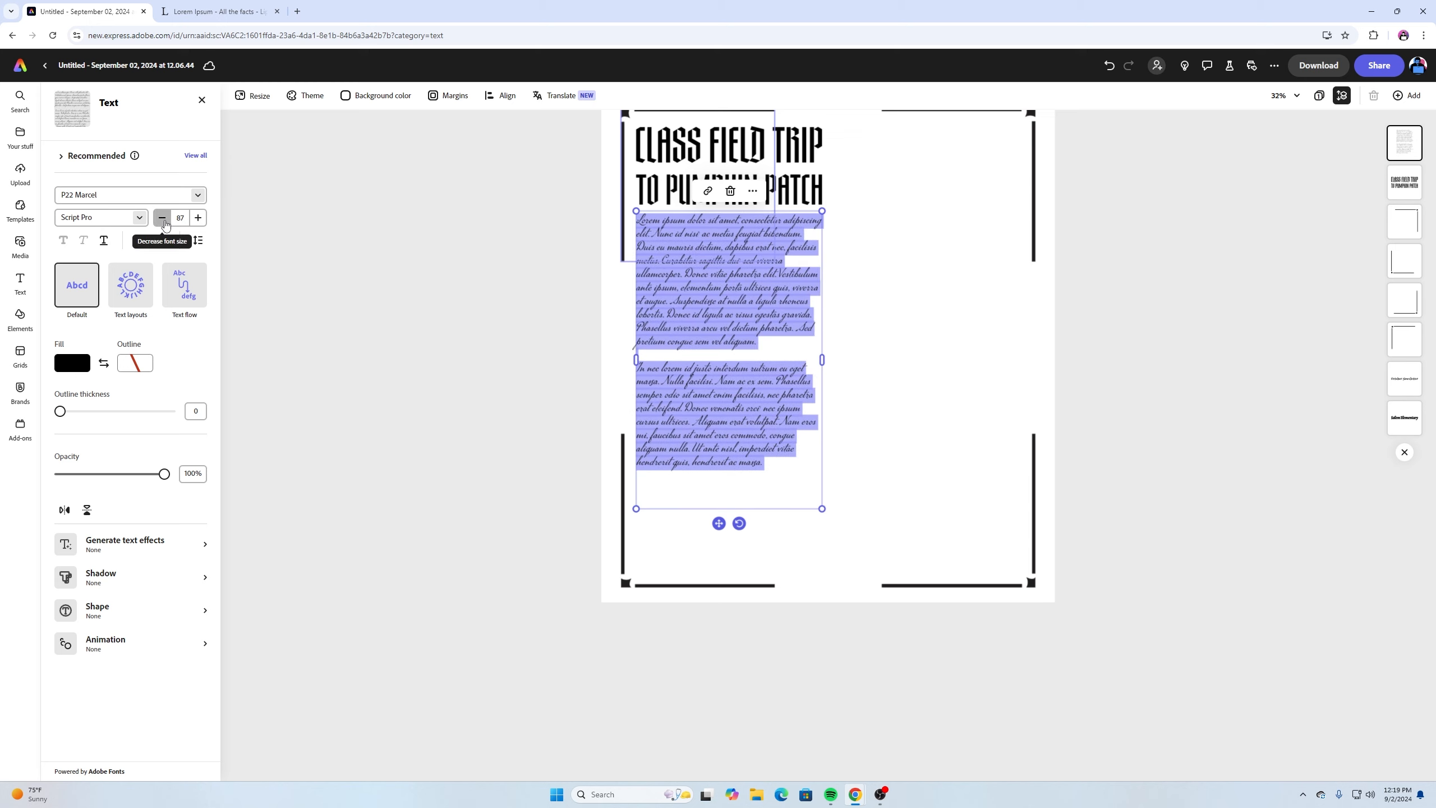
{"action": "left_click", "coordinate": [164, 220]}
{"action": "left_click", "coordinate": [164, 220]}
{"action": "left_click", "coordinate": [163, 220]}
{"action": "left_click", "coordinate": [163, 220]}
{"action": "left_click", "coordinate": [163, 220]}
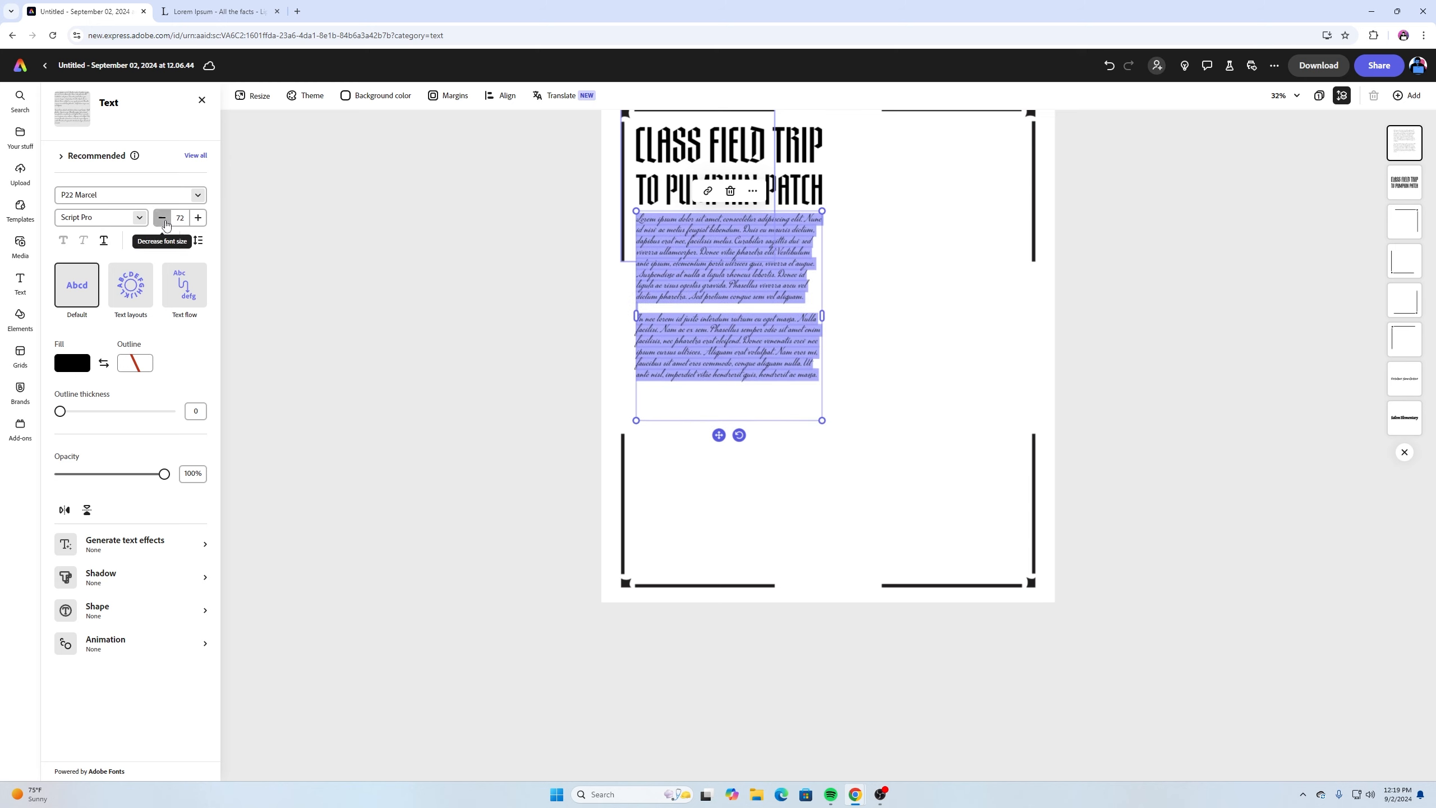
Reduce the font size of the selected Lorem Ipsum paragraphs to 61 and deselect the text box
{"action": "left_click", "coordinate": [163, 219]}
{"action": "left_click", "coordinate": [163, 219]}
{"action": "left_click", "coordinate": [164, 220]}
{"action": "left_click", "coordinate": [163, 219]}
{"action": "left_click", "coordinate": [163, 220]}
{"action": "left_click", "coordinate": [163, 220]}
{"action": "left_click", "coordinate": [163, 220]}
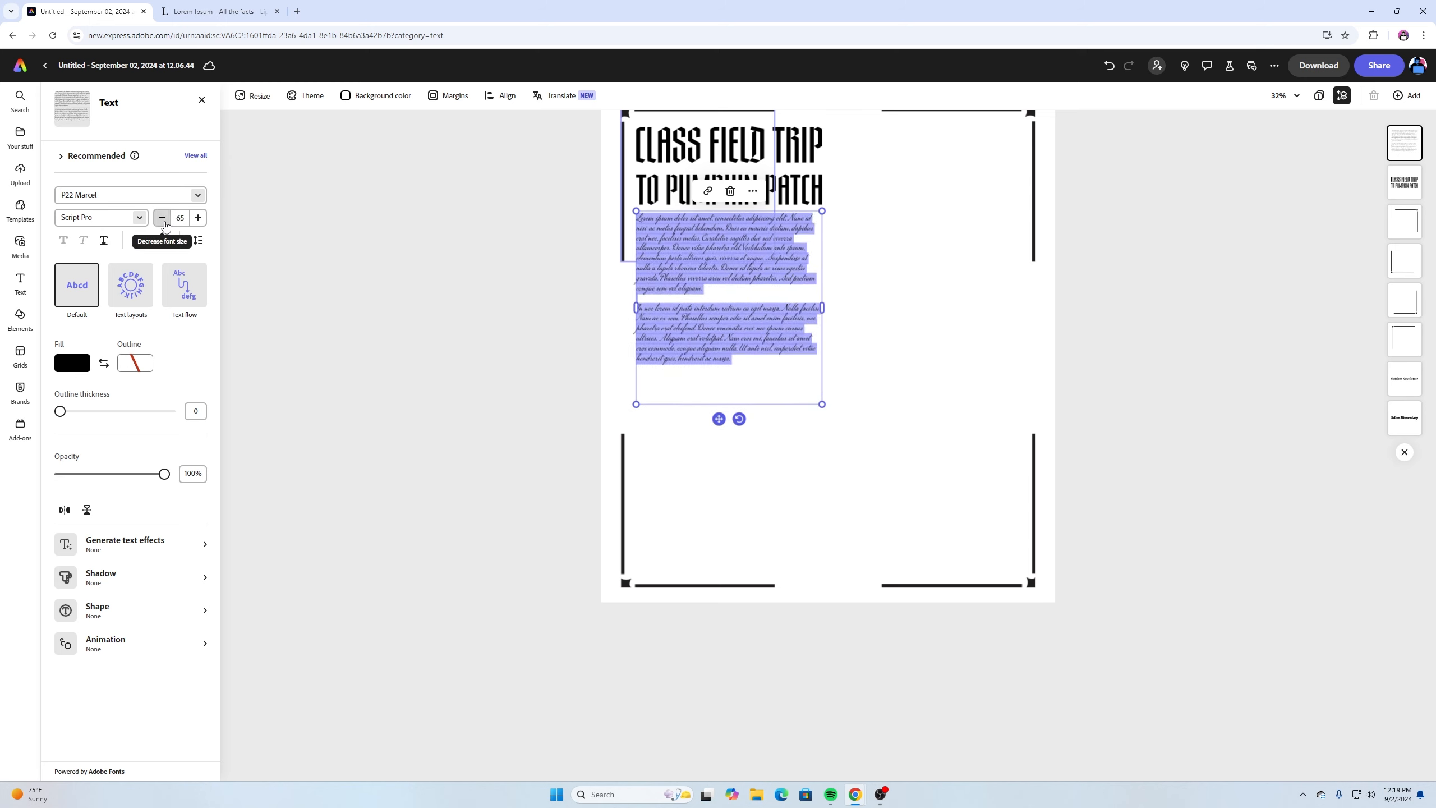
{"action": "left_click", "coordinate": [163, 219]}
{"action": "left_click", "coordinate": [164, 219]}
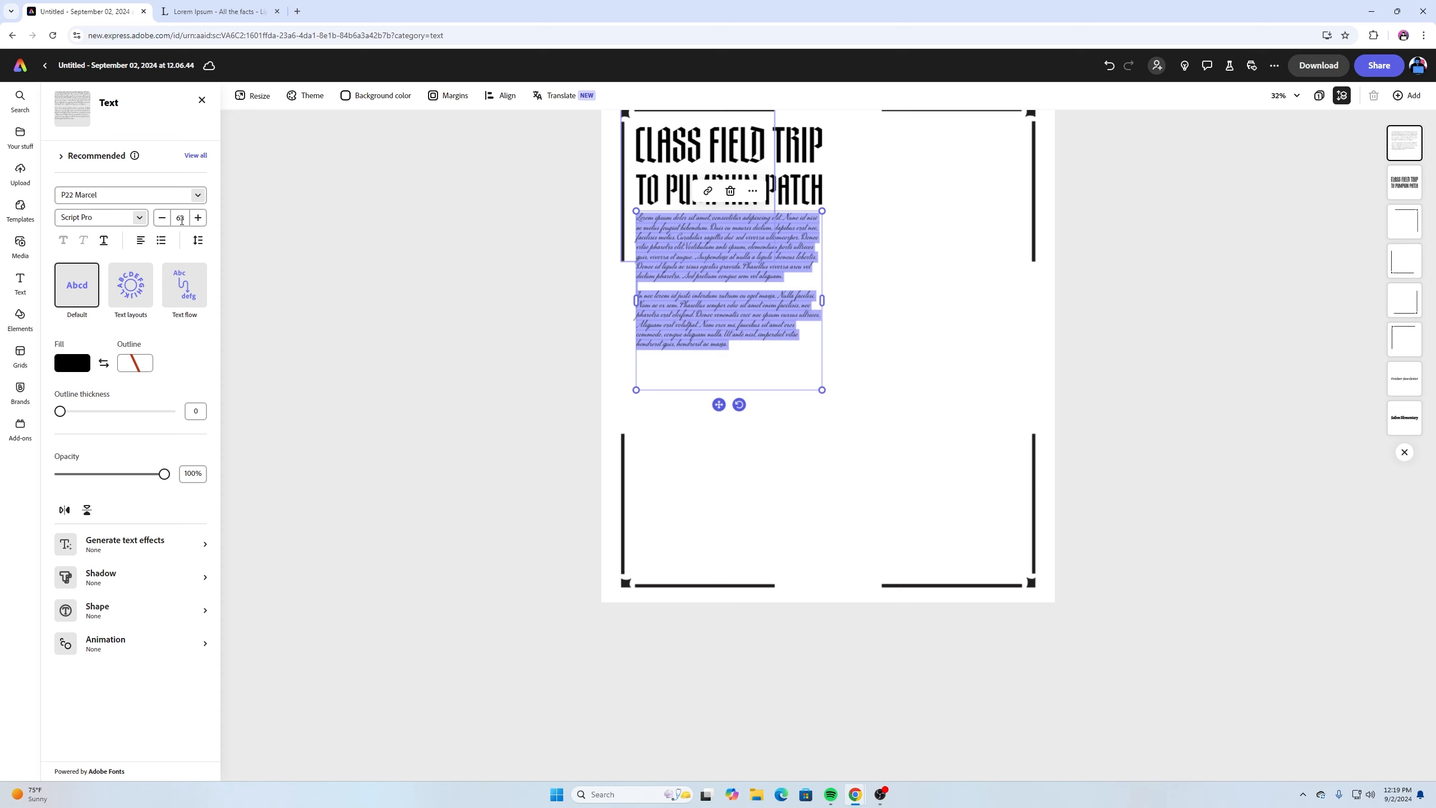
{"action": "left_click", "coordinate": [163, 219]}
{"action": "left_click", "coordinate": [164, 220]}
{"action": "left_click", "coordinate": [511, 300]}
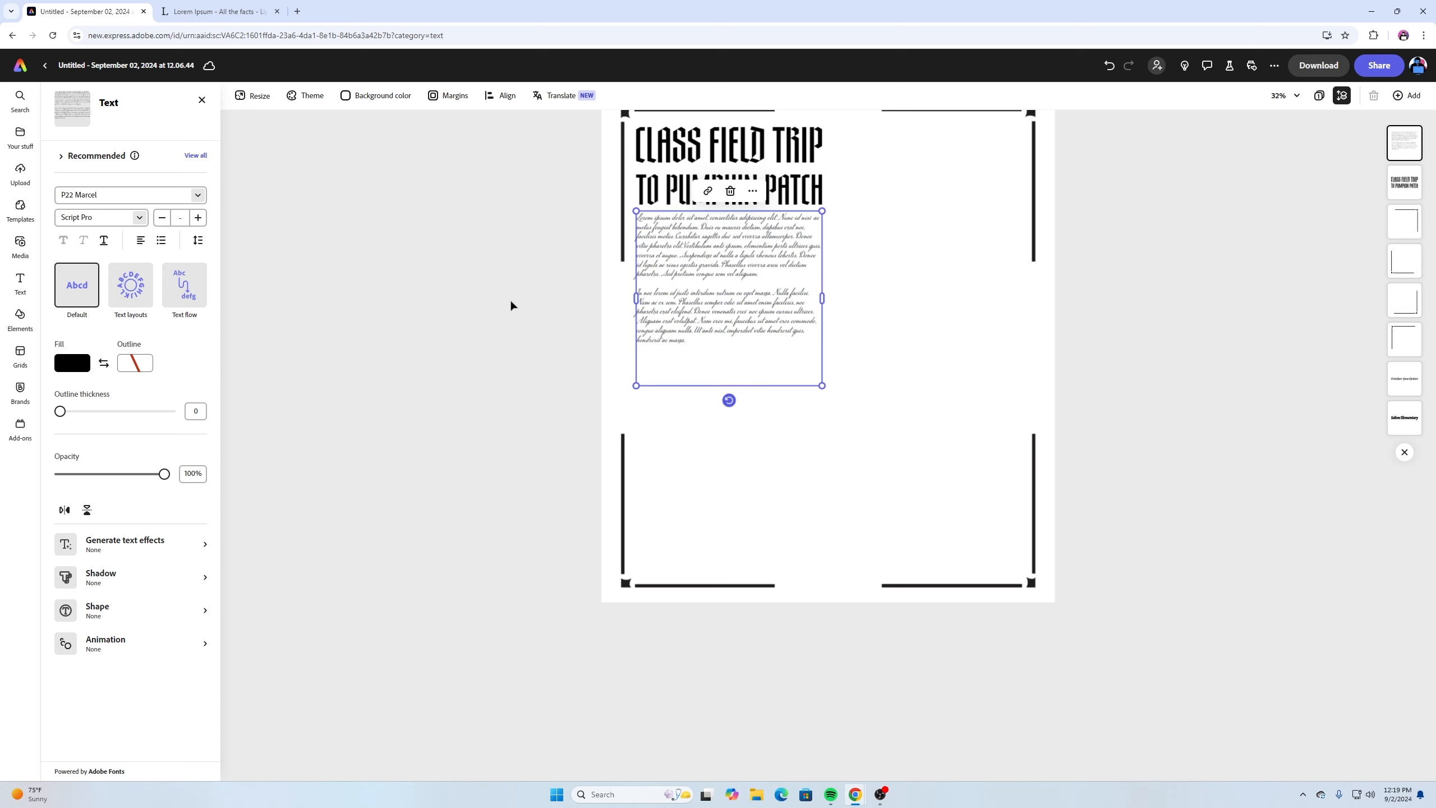
{"action": "scroll", "coordinate": [509, 299], "scroll_direction": "up", "scroll_amount": 2}
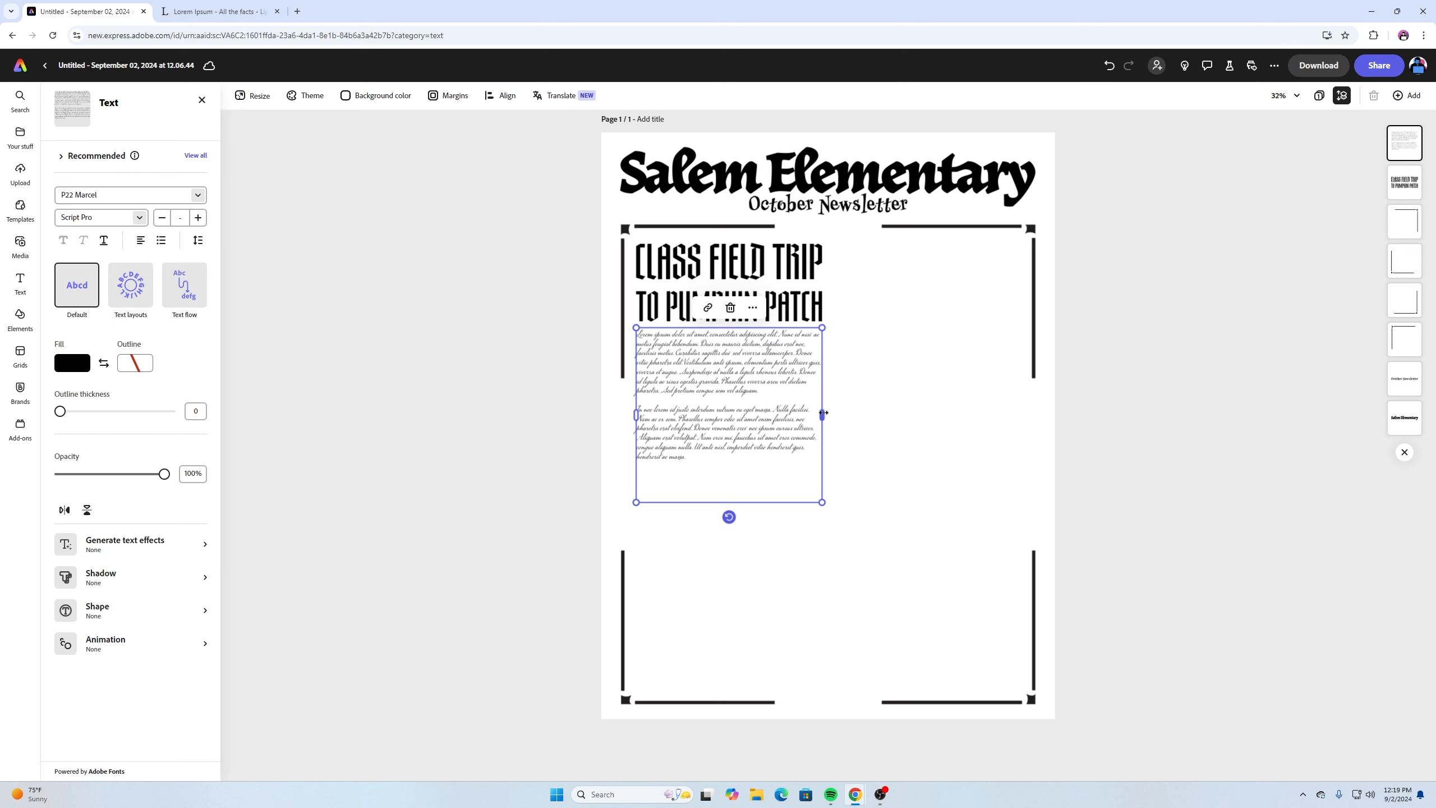
{"action": "left_click", "coordinate": [823, 413]}
{"action": "left_click", "coordinate": [1147, 462]}
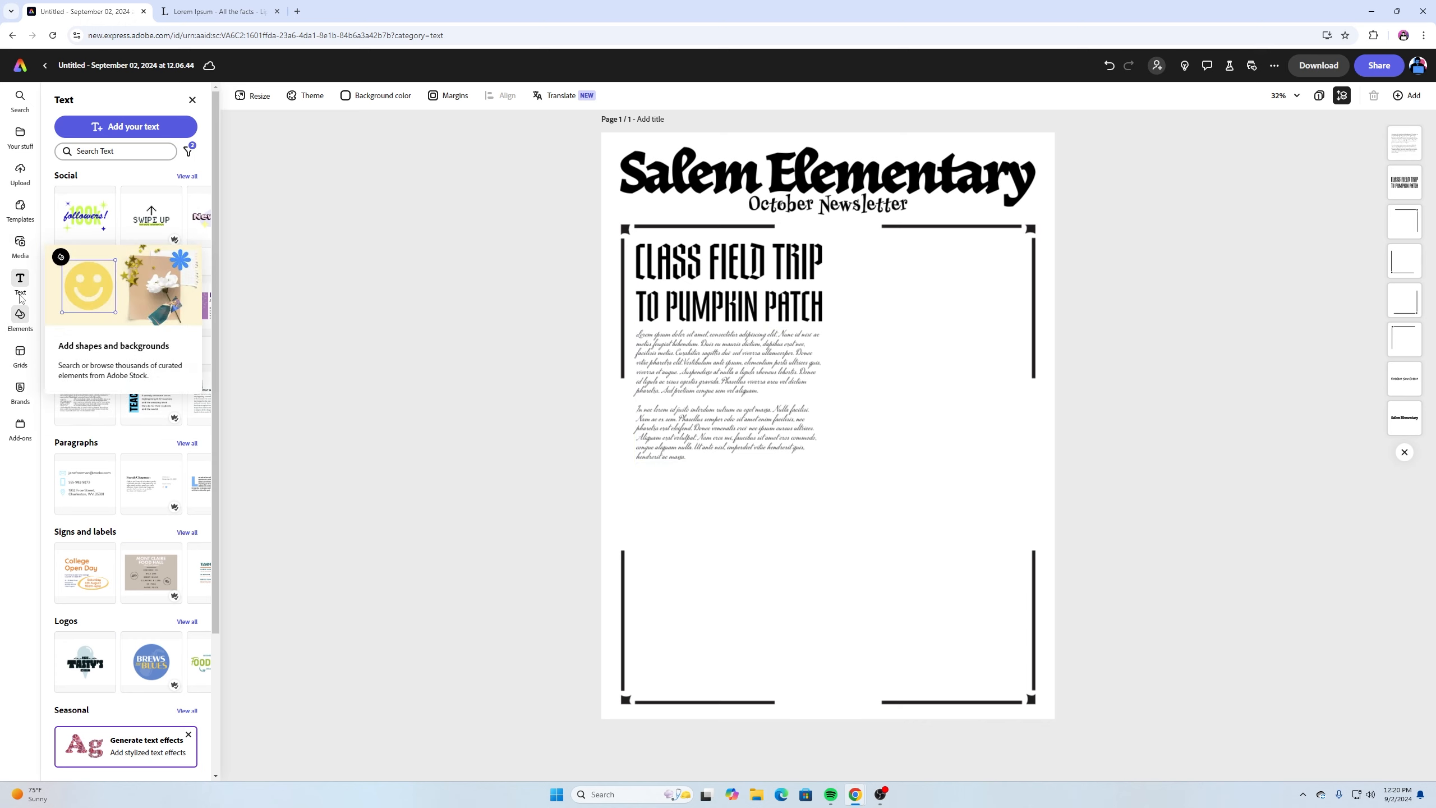
Search the stock videos for "pumpkin patch" and add the clip of the family sitting with their pumpkins to the page
{"action": "left_click", "coordinate": [18, 245]}
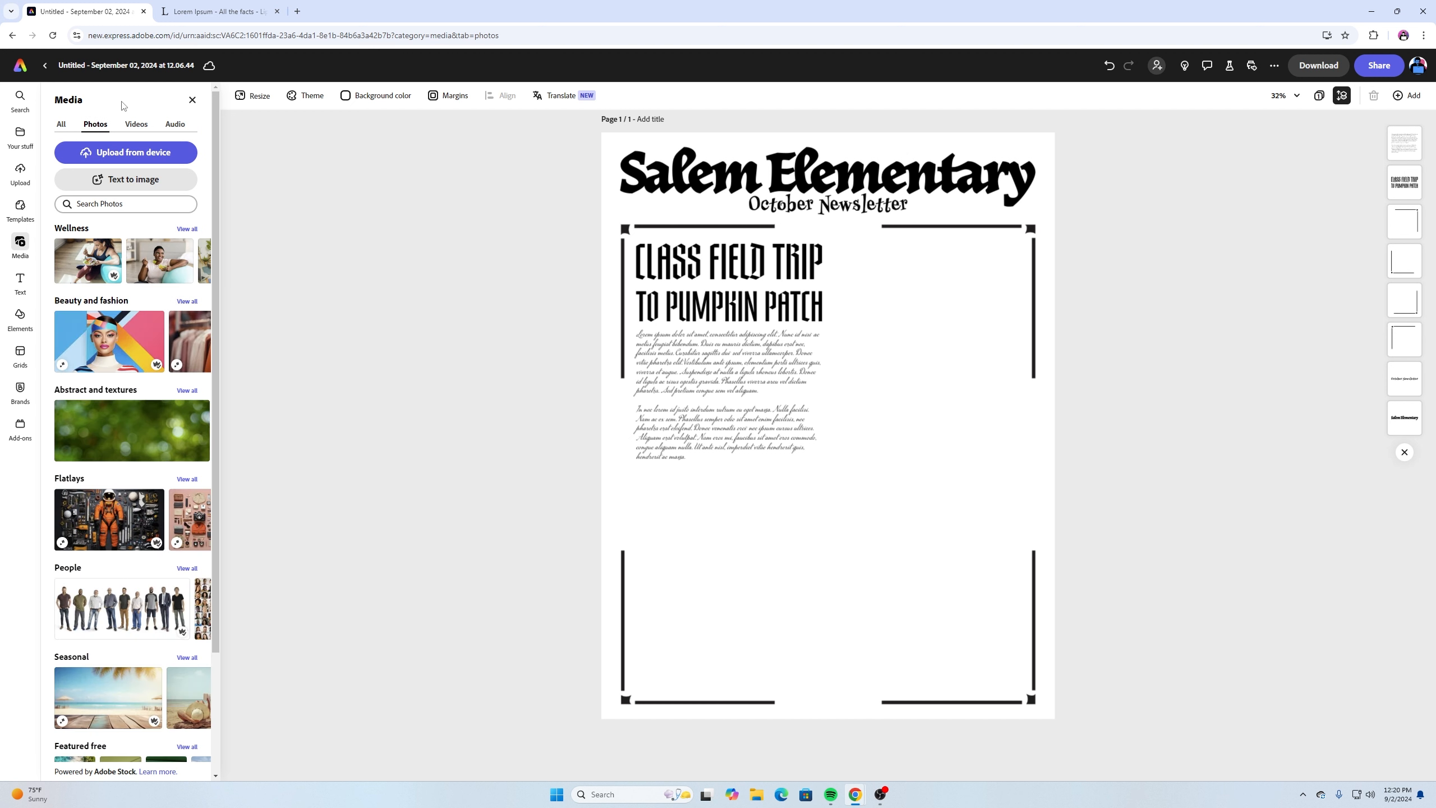
{"action": "left_click", "coordinate": [137, 124]}
{"action": "left_click", "coordinate": [124, 207]}
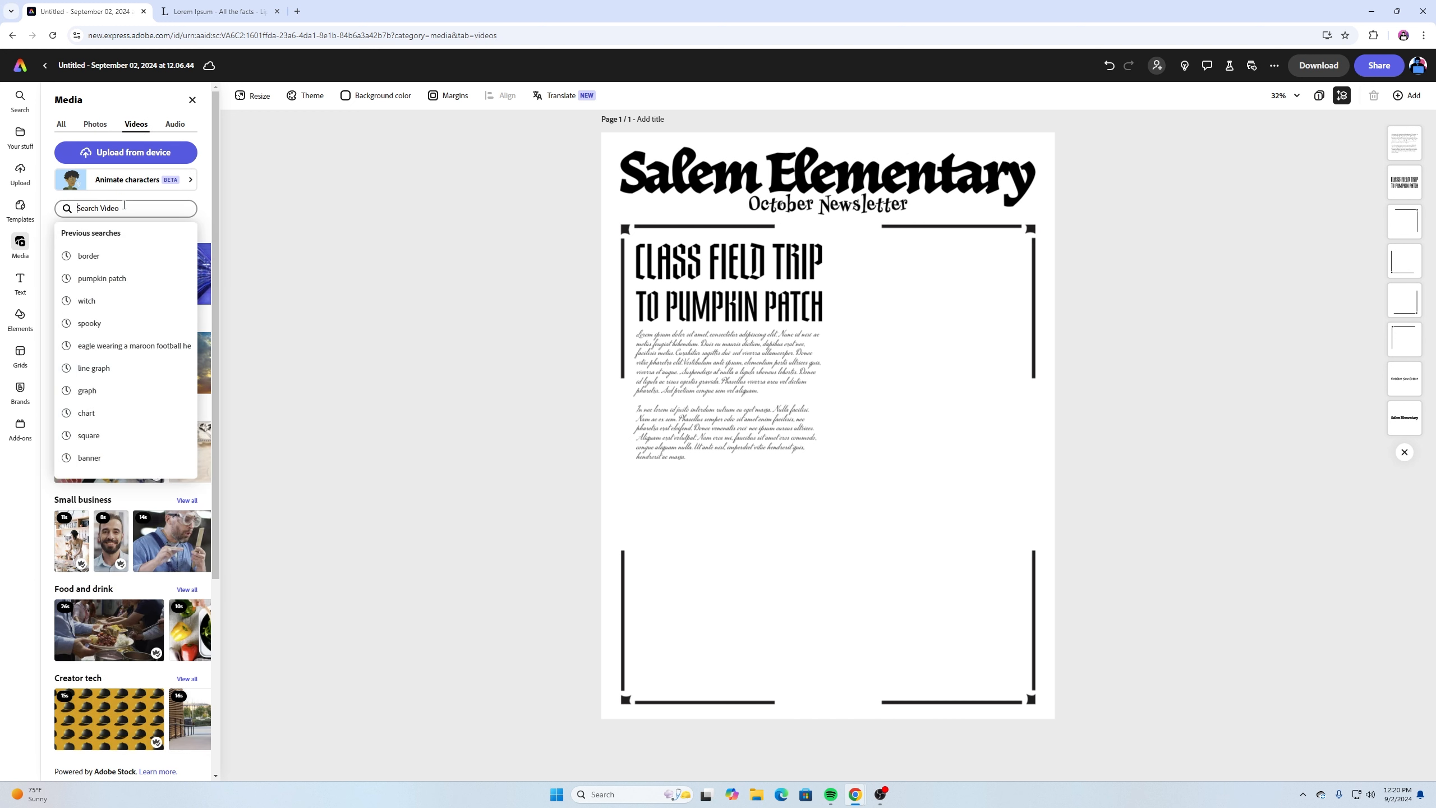
{"action": "type", "text": "pumpkin pat"}
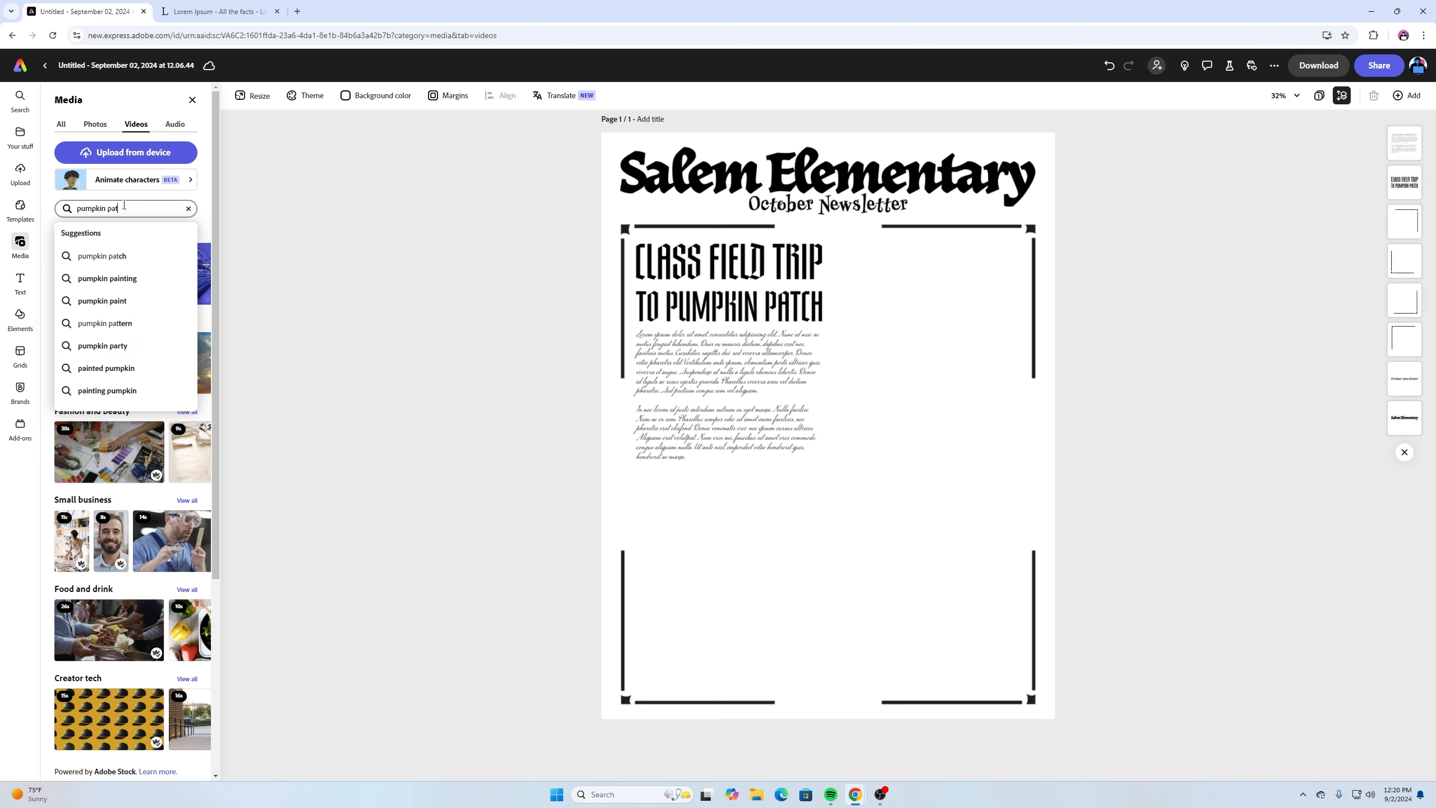
{"action": "type", "text": "ch"}
{"action": "key", "text": "Return"}
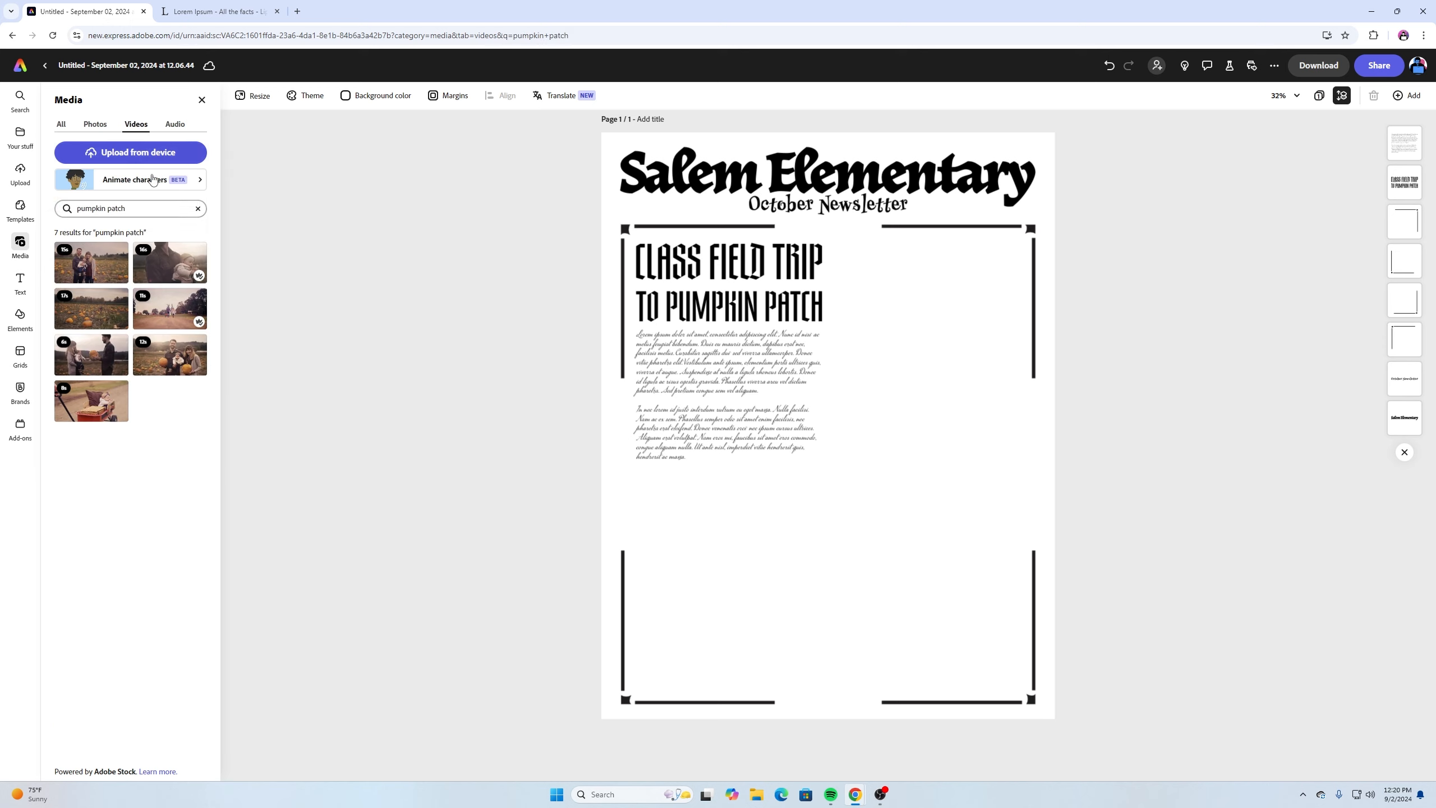
{"action": "left_click", "coordinate": [165, 359]}
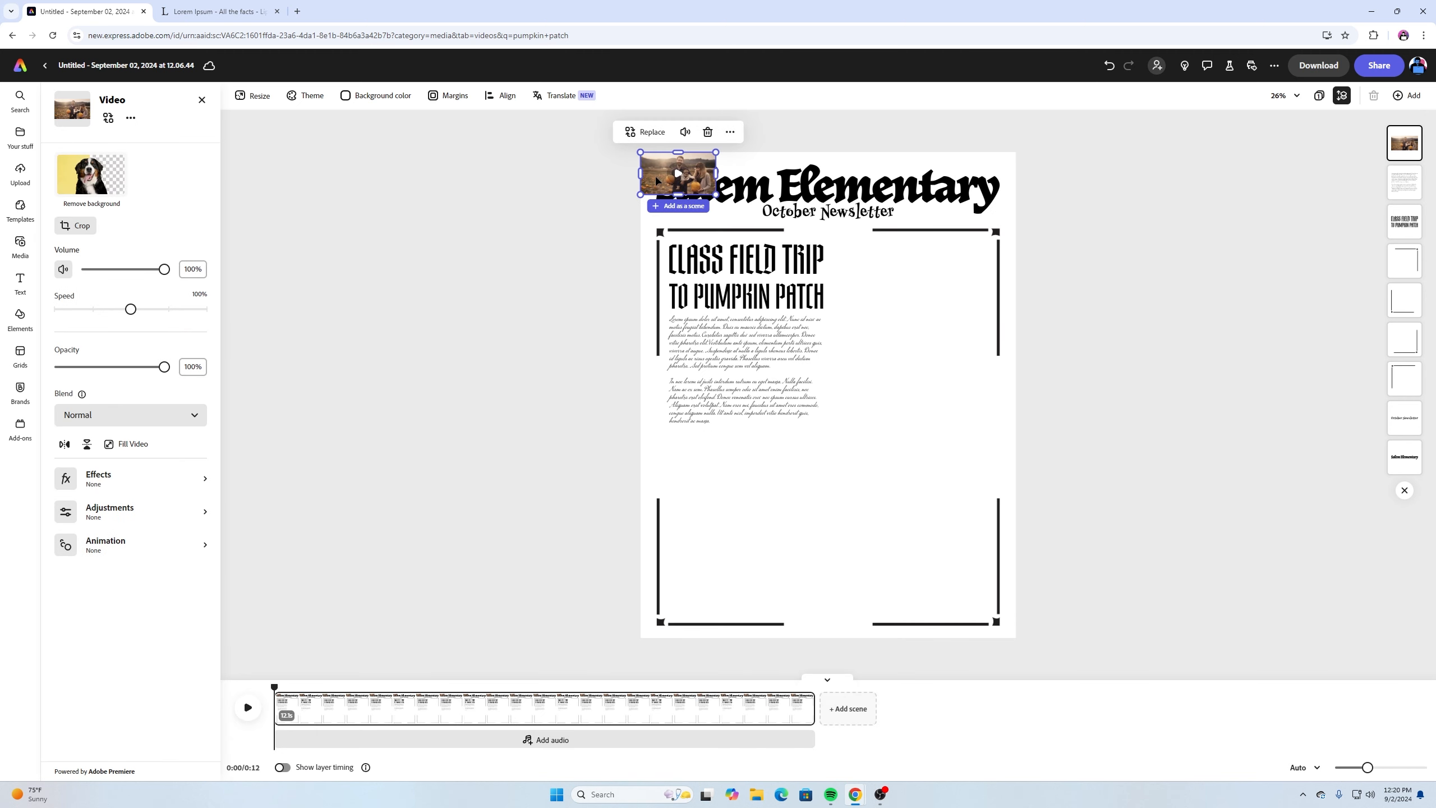
Move the family video into the frame's upper-right corner and crop both its sides to a narrower shape
{"action": "left_click_drag", "start_coordinate": [656, 180], "coordinate": [920, 266]}
{"action": "key", "text": "ctrl+equal"}
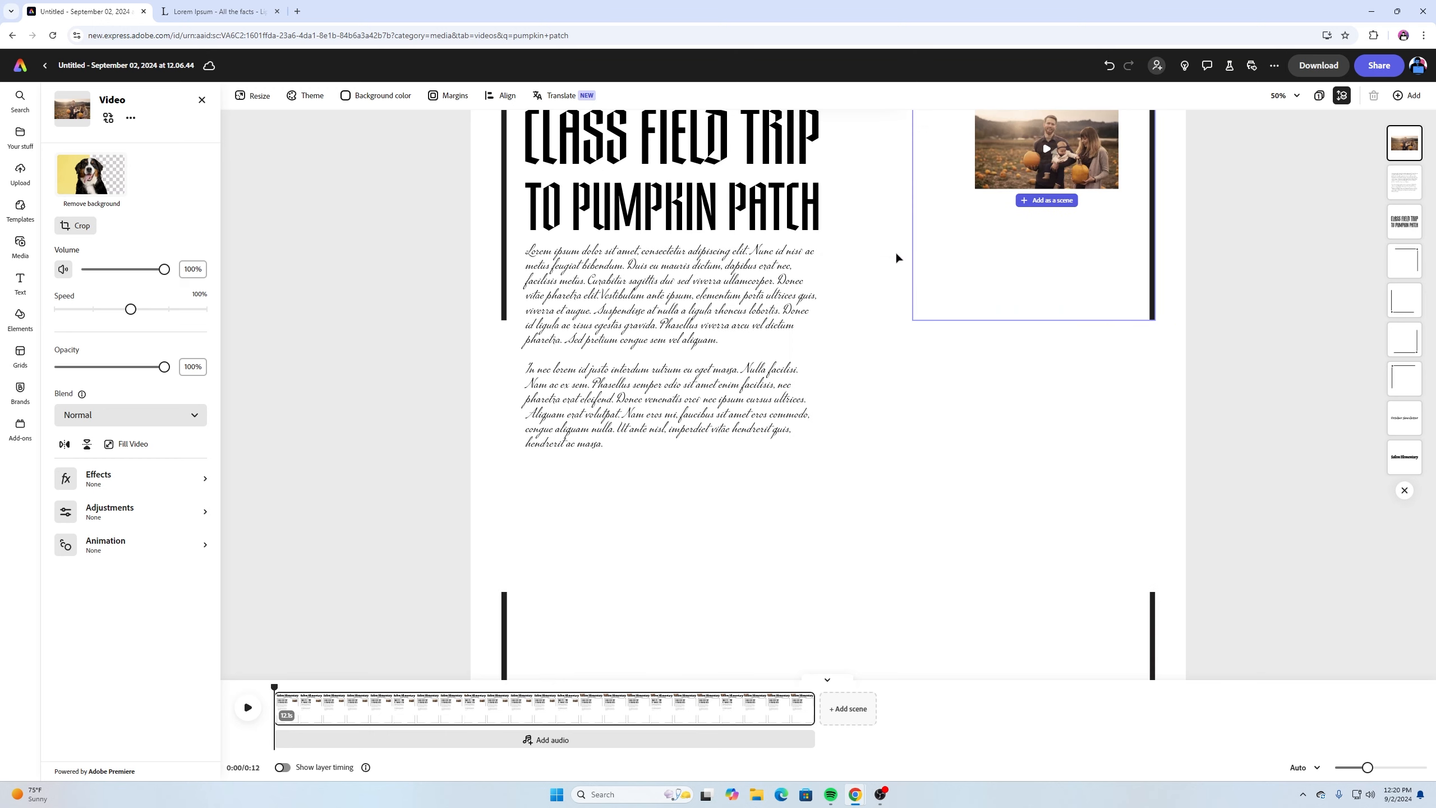
{"action": "scroll", "coordinate": [942, 283], "scroll_direction": "up", "scroll_amount": 2}
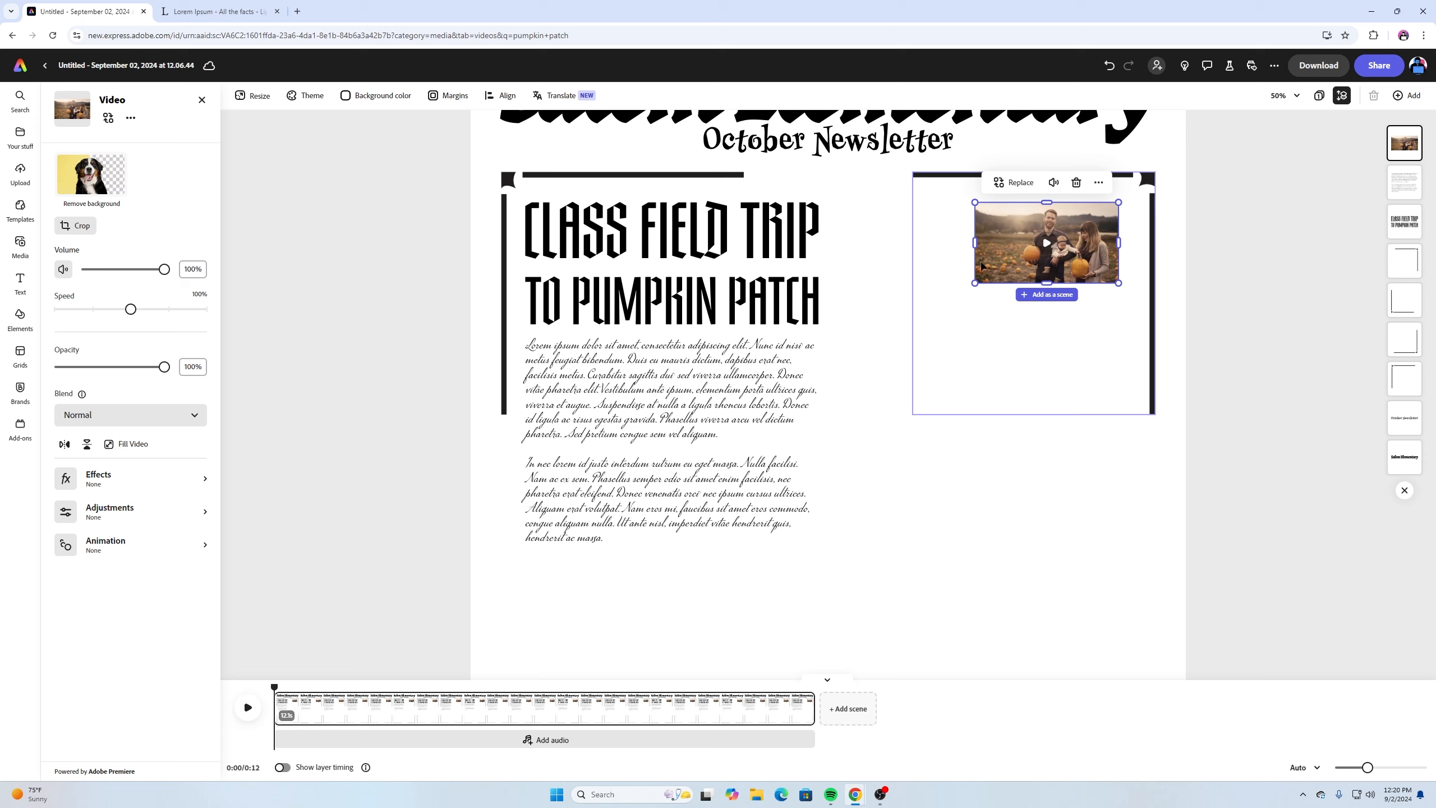
{"action": "left_click_drag", "start_coordinate": [979, 242], "coordinate": [1014, 243]}
{"action": "left_click_drag", "start_coordinate": [1119, 243], "coordinate": [1110, 252]}
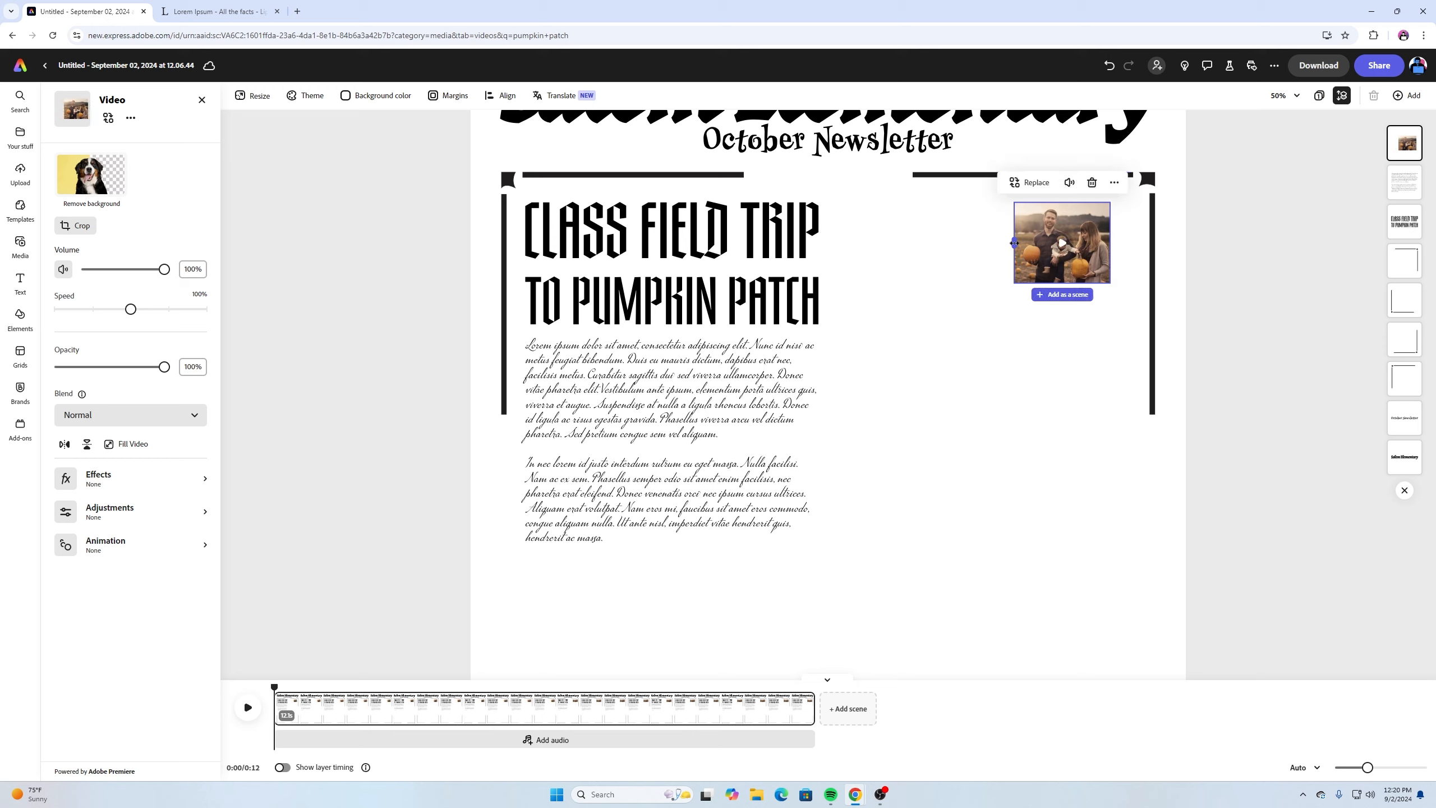
Enlarge the cropped family video to fill the space between the pumpkin patch heading and the frame's right edge
{"action": "left_click_drag", "start_coordinate": [1015, 244], "coordinate": [834, 449]}
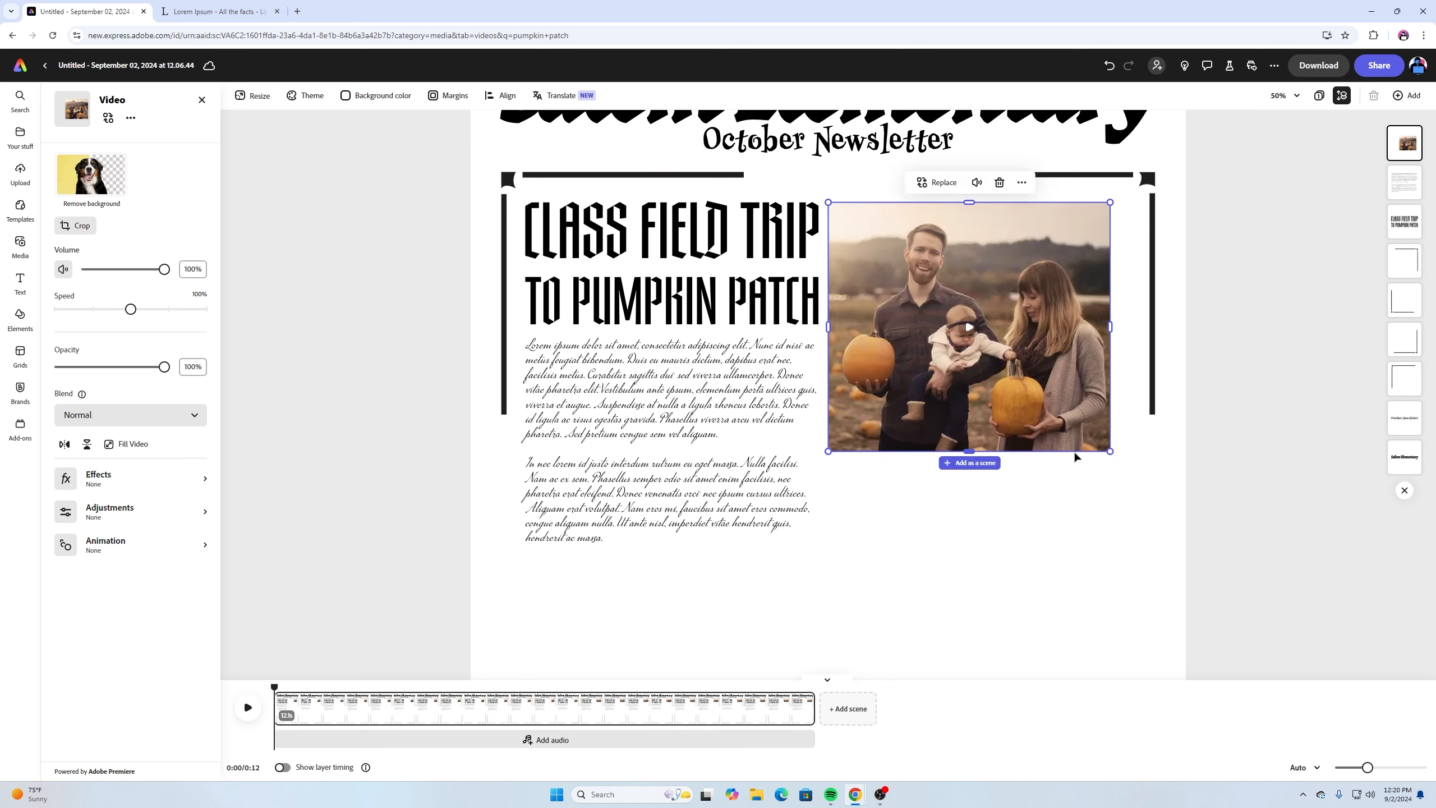
{"action": "left_click_drag", "start_coordinate": [1110, 451], "coordinate": [1125, 490]}
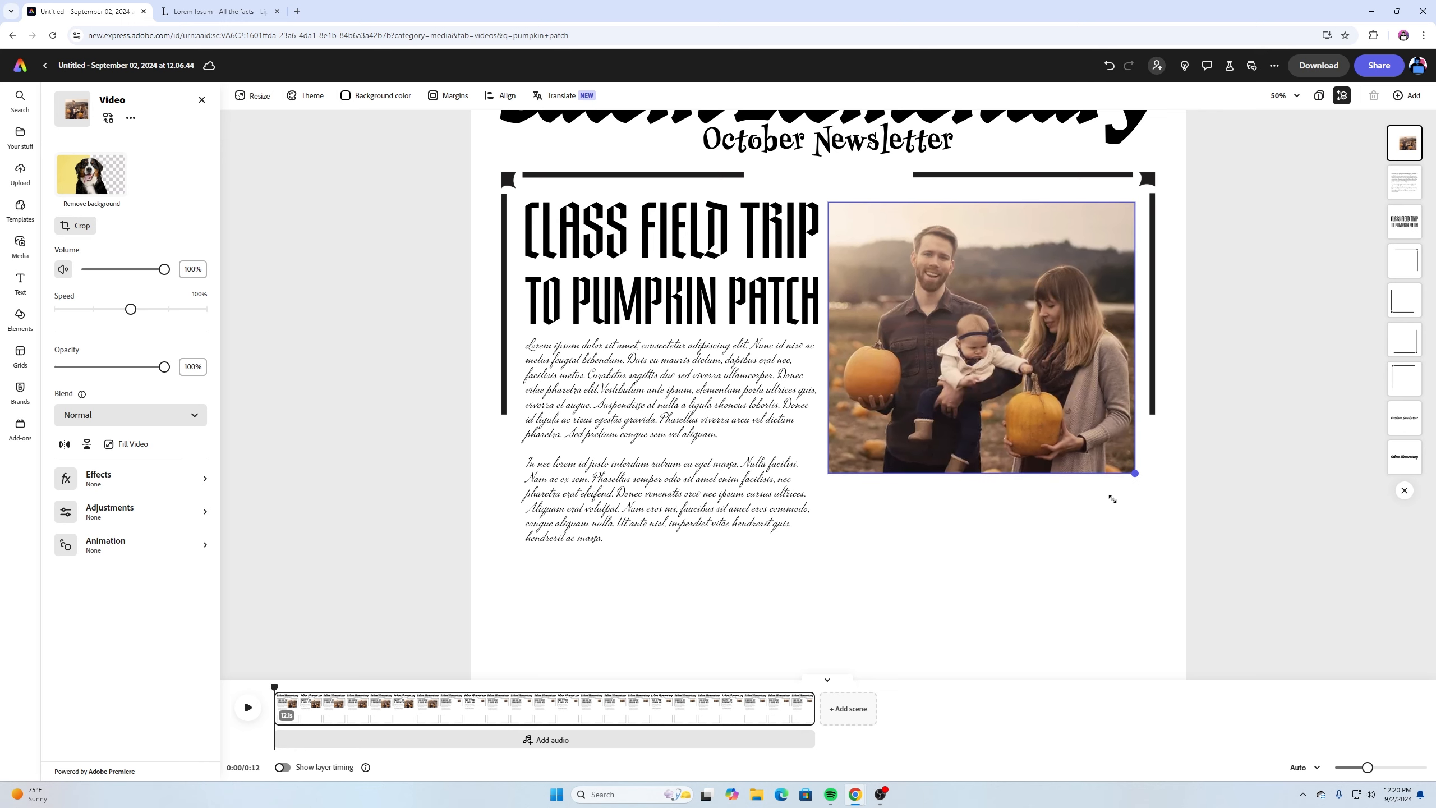
{"action": "left_click_drag", "start_coordinate": [1111, 499], "coordinate": [1107, 495]}
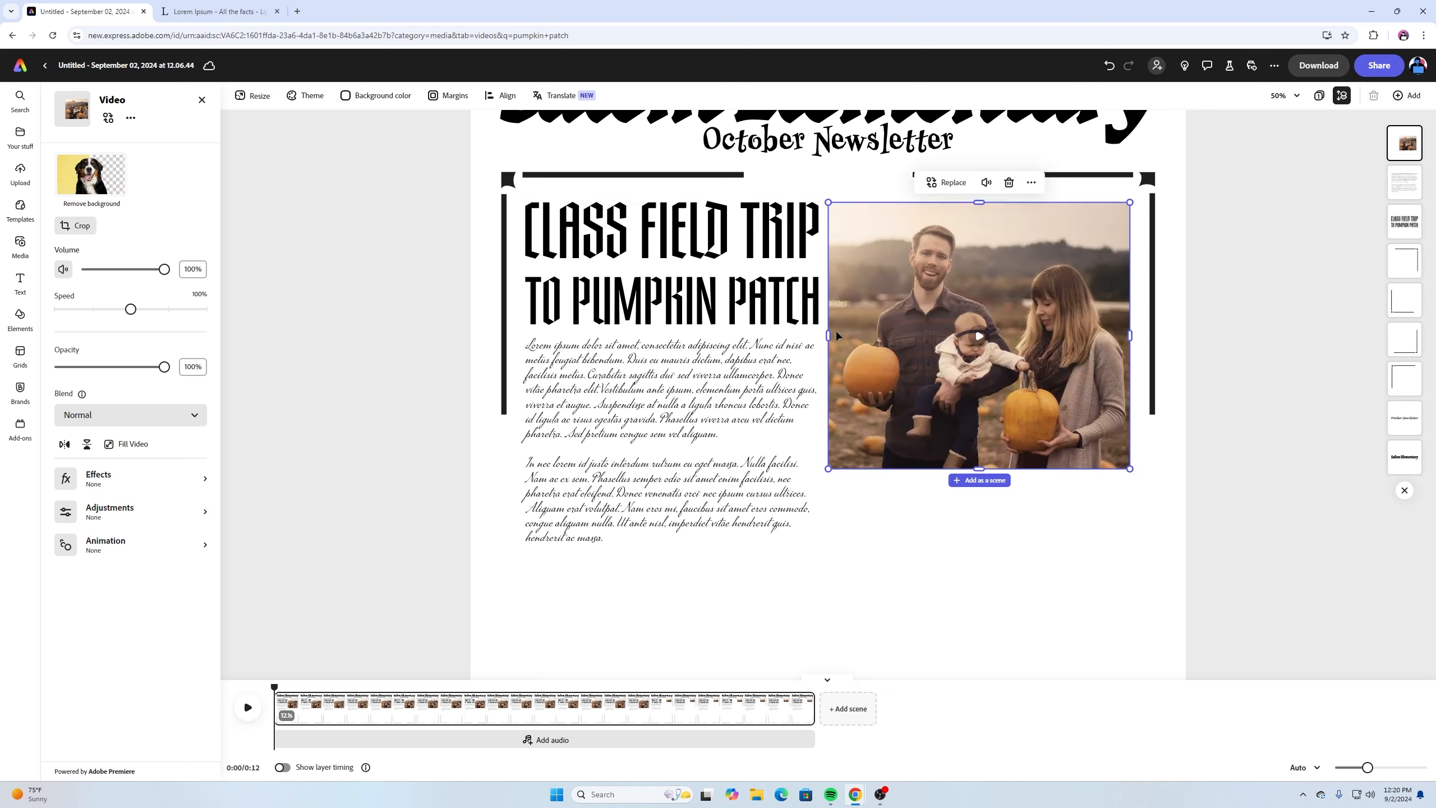
{"action": "left_click_drag", "start_coordinate": [826, 457], "coordinate": [841, 453]}
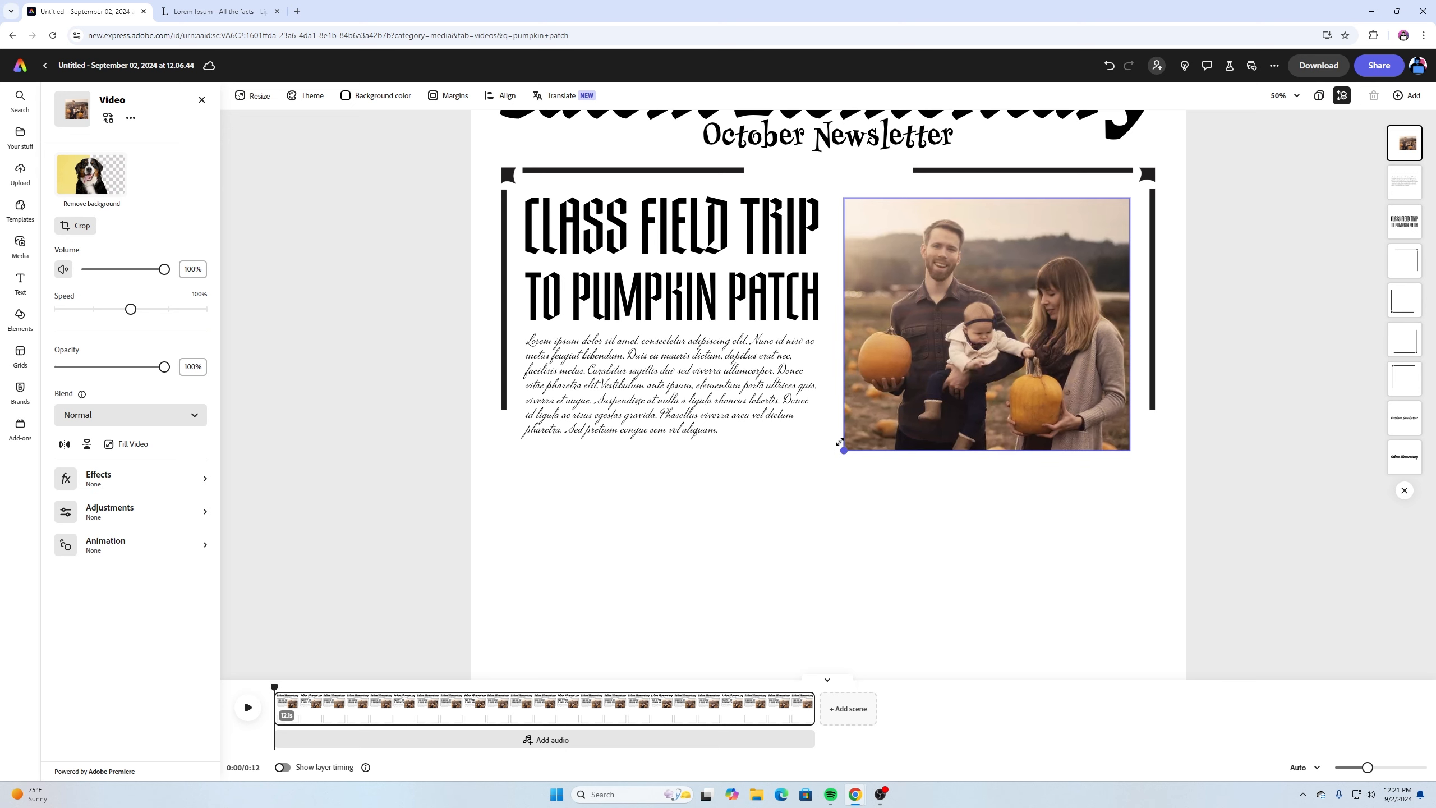
Tighten the line spacing of the "Class Field Trip to Pumpkin Patch" heading
{"action": "left_click", "coordinate": [749, 486]}
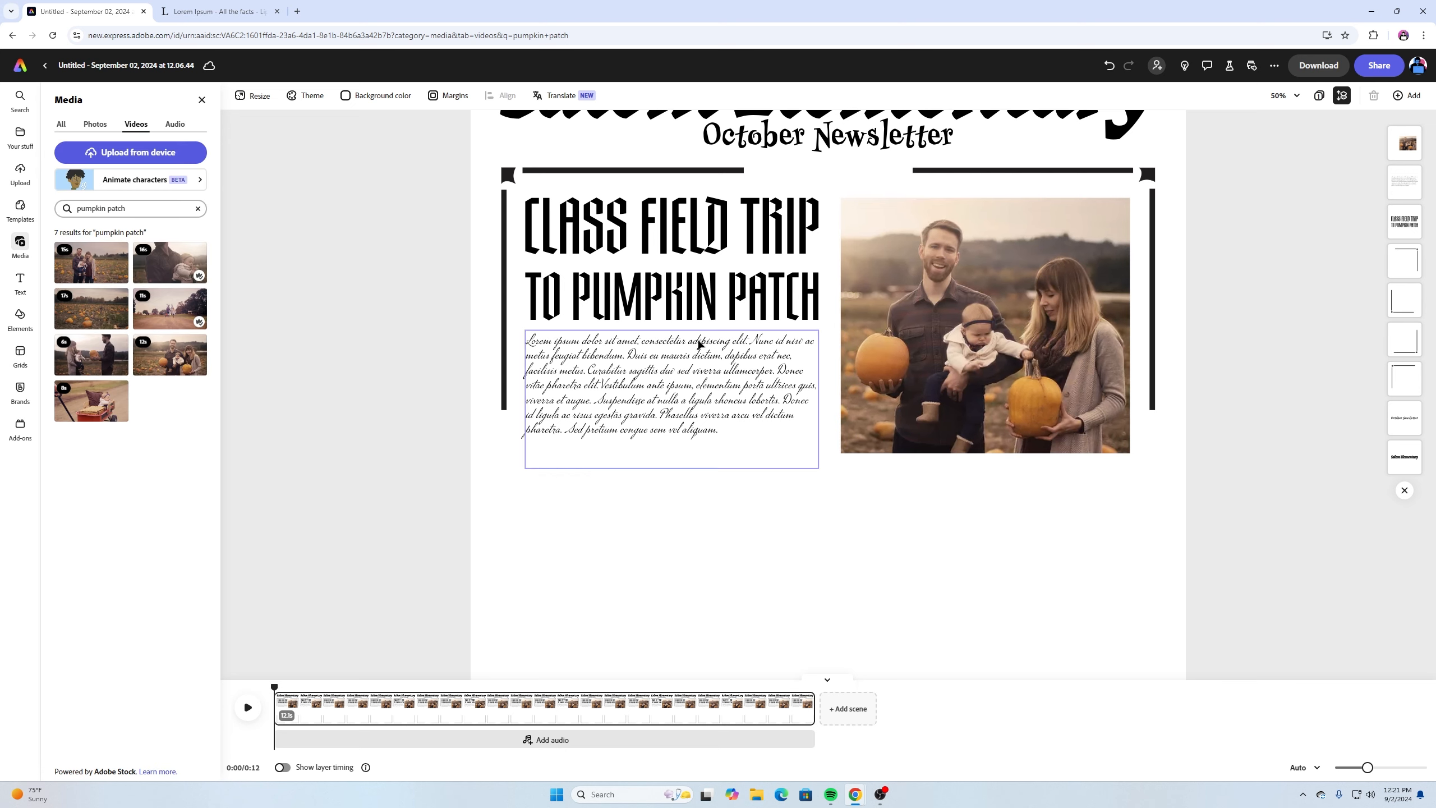
{"action": "left_click", "coordinate": [667, 311]}
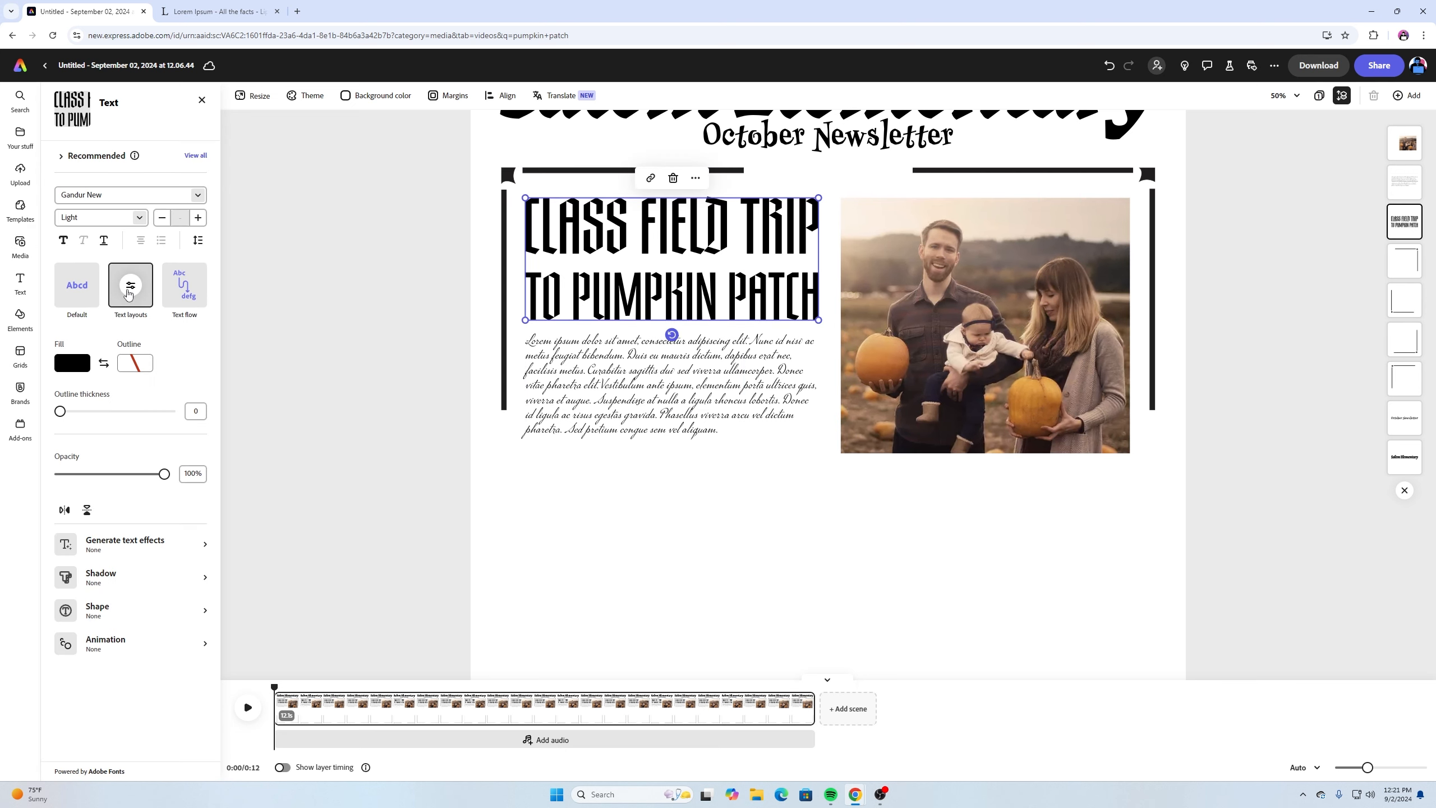
{"action": "left_click", "coordinate": [198, 241]}
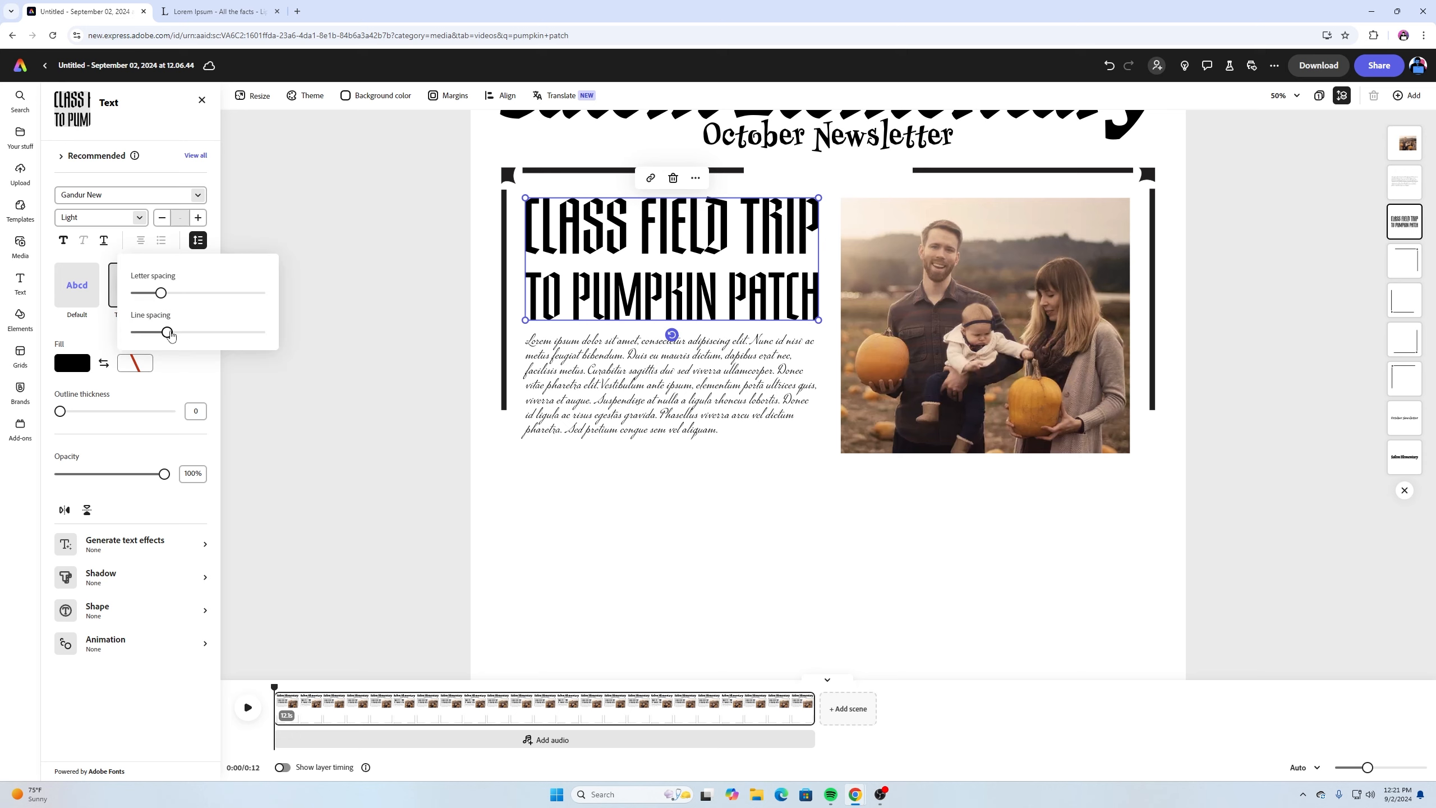
{"action": "left_click_drag", "start_coordinate": [167, 332], "coordinate": [156, 336]}
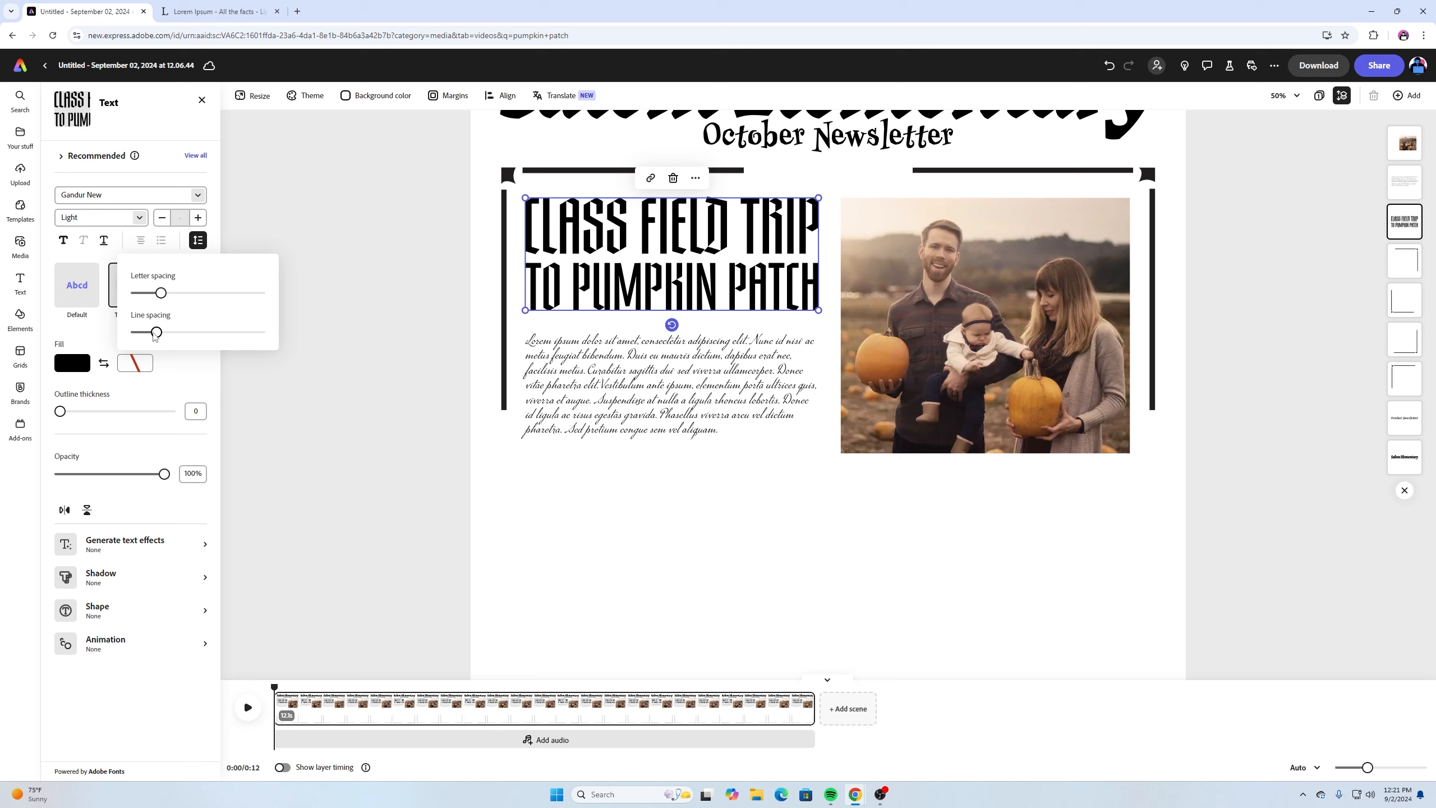
{"action": "left_click", "coordinate": [685, 526]}
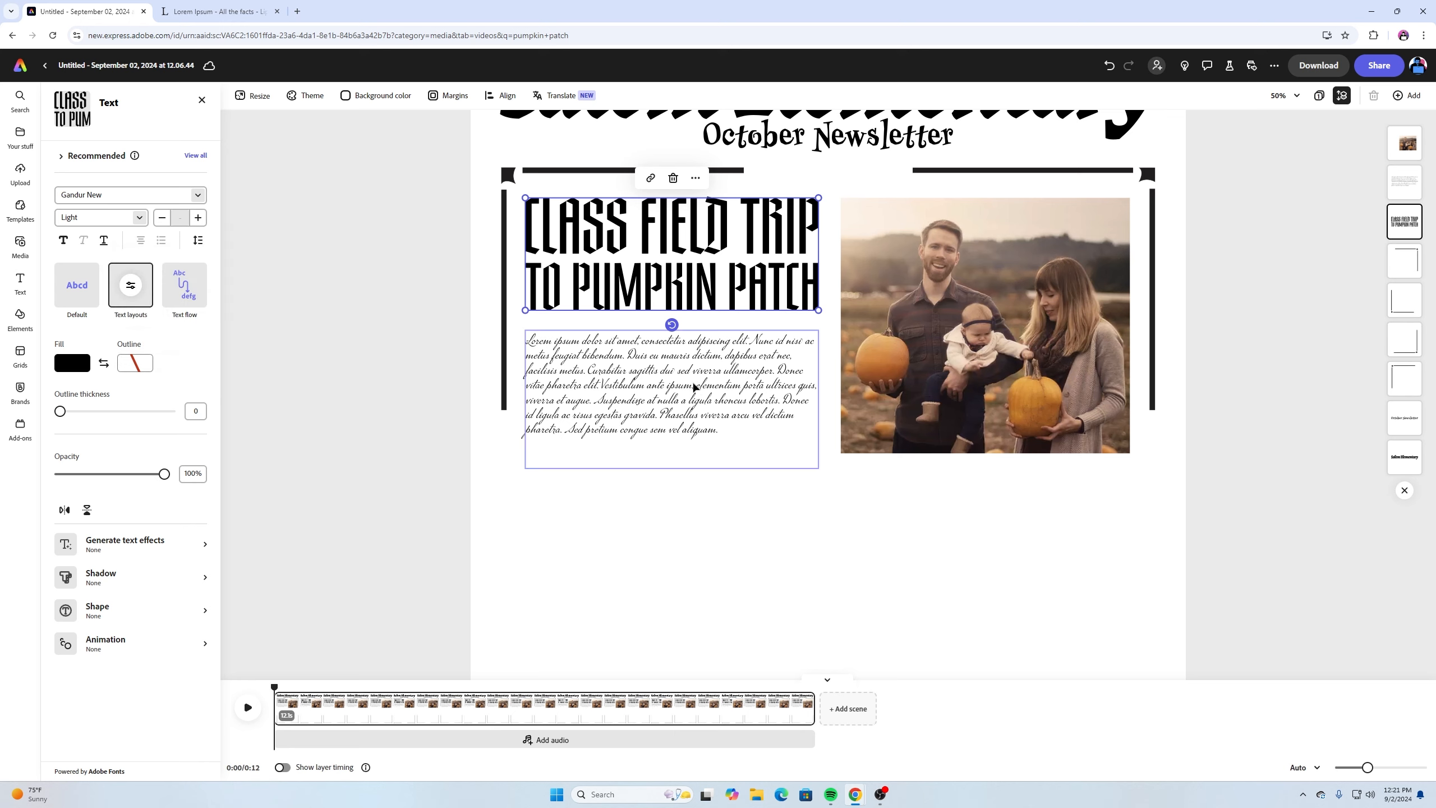
Shrink the family video to end level with the article text, and shift the video, heading and text to sit evenly inside the frame
{"action": "left_click", "coordinate": [856, 504]}
{"action": "left_click", "coordinate": [870, 440]}
{"action": "left_click_drag", "start_coordinate": [842, 453], "coordinate": [847, 420]}
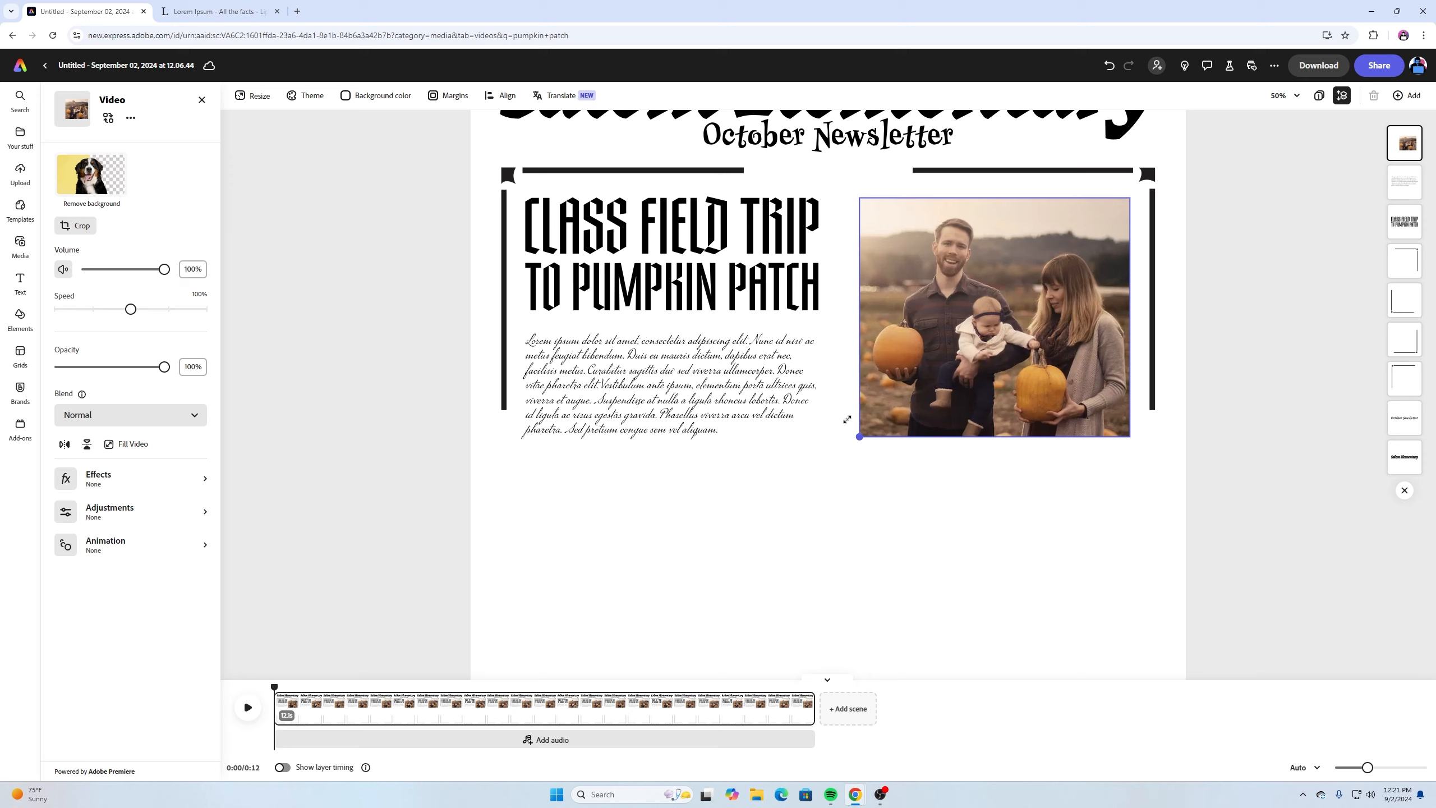
{"action": "left_click_drag", "start_coordinate": [847, 419], "coordinate": [848, 419]}
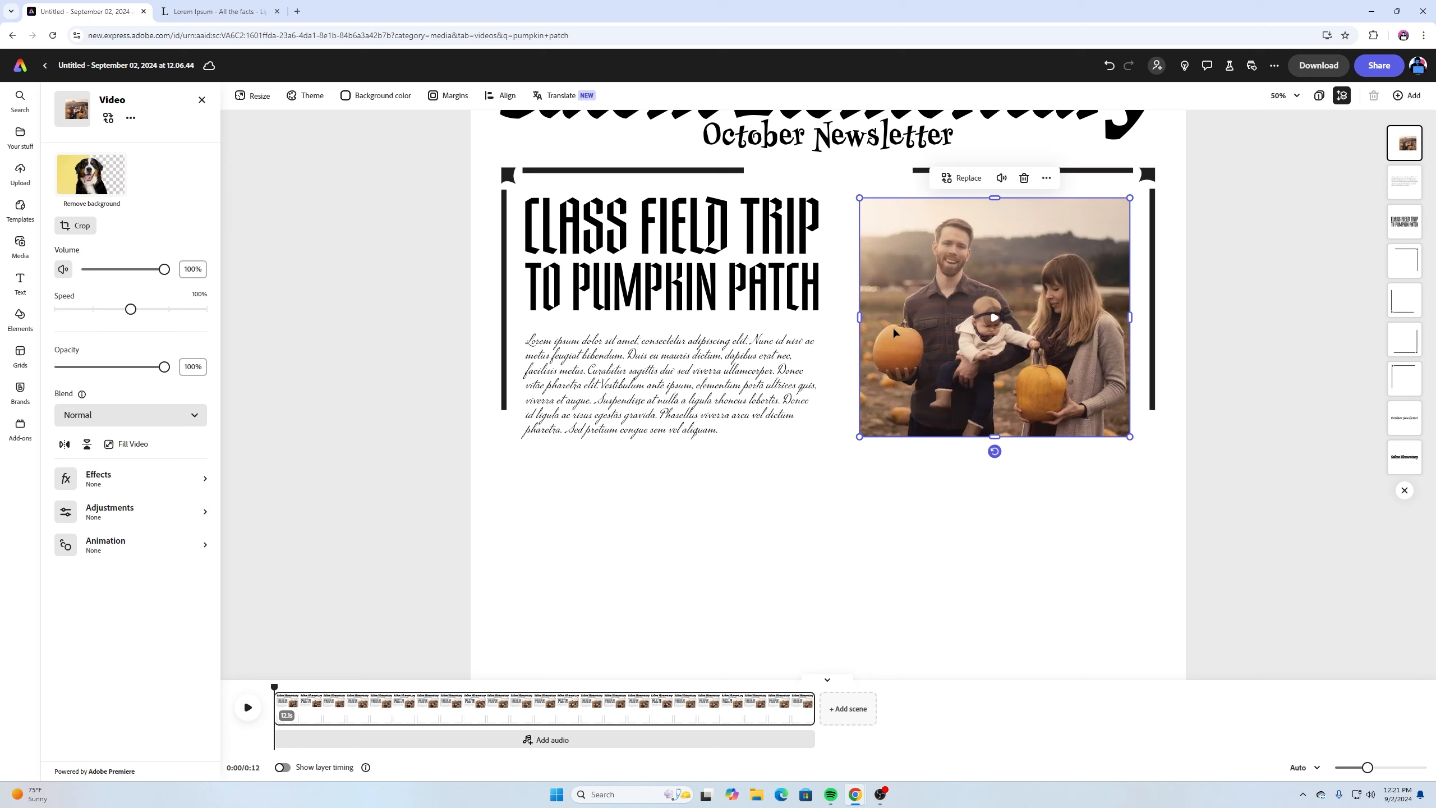
{"action": "left_click_drag", "start_coordinate": [895, 330], "coordinate": [881, 325]}
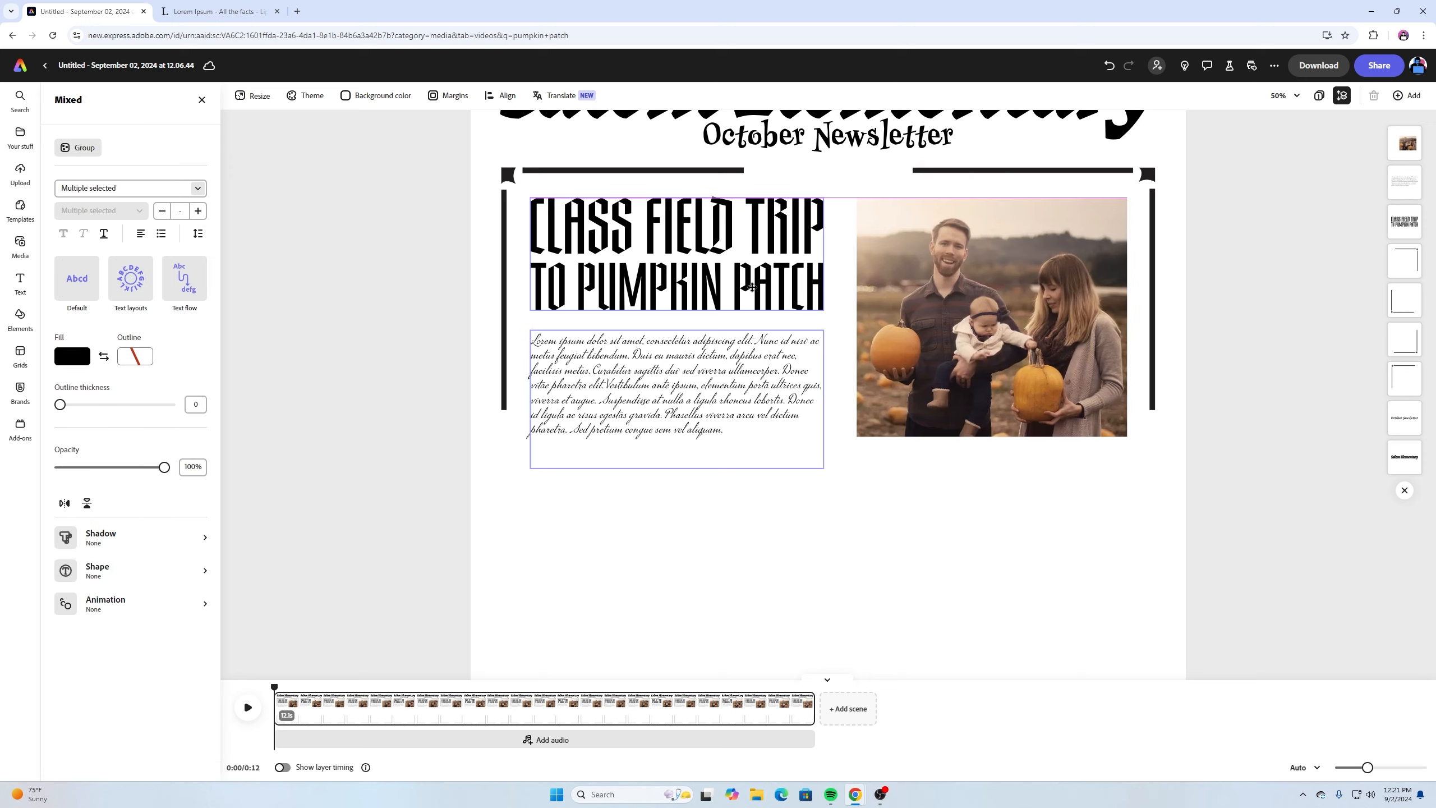
{"action": "left_click_drag", "start_coordinate": [752, 288], "coordinate": [750, 287]}
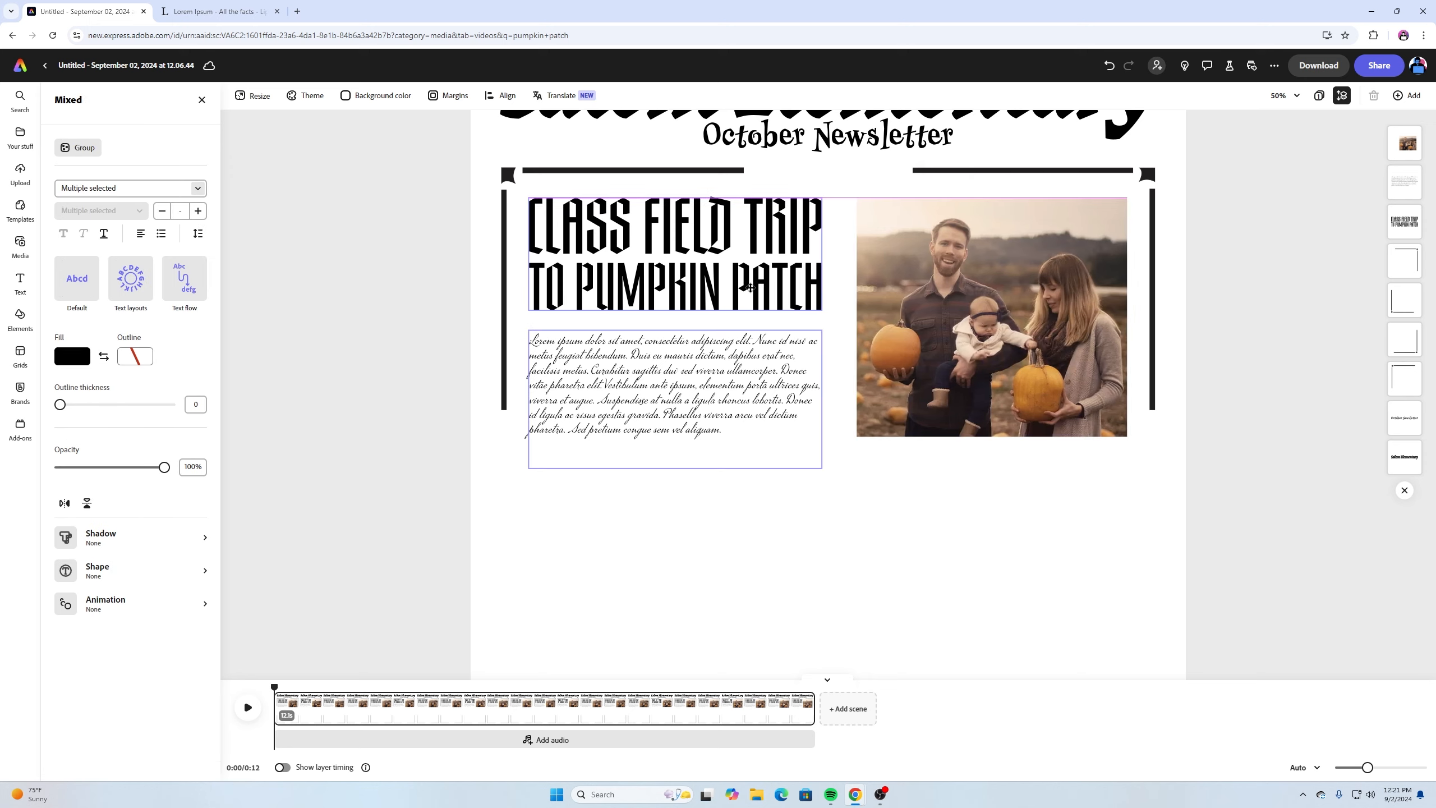
{"action": "left_click", "coordinate": [900, 503]}
Turn the family video black and white by setting its saturation to -100, and raise its contrast strongly
{"action": "scroll", "coordinate": [919, 223], "scroll_direction": "down", "scroll_amount": 1}
{"action": "left_click", "coordinate": [919, 223]}
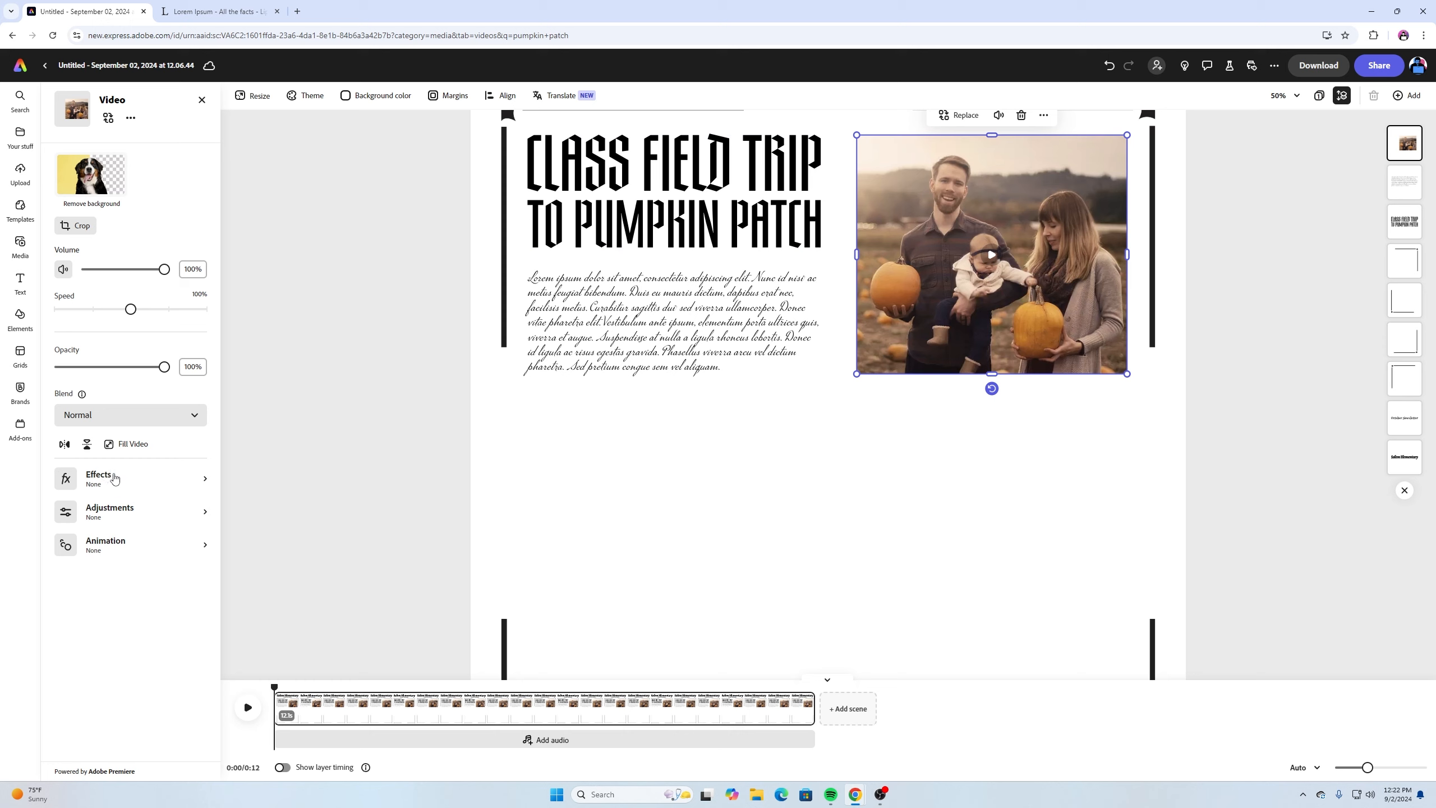
{"action": "left_click", "coordinate": [103, 486]}
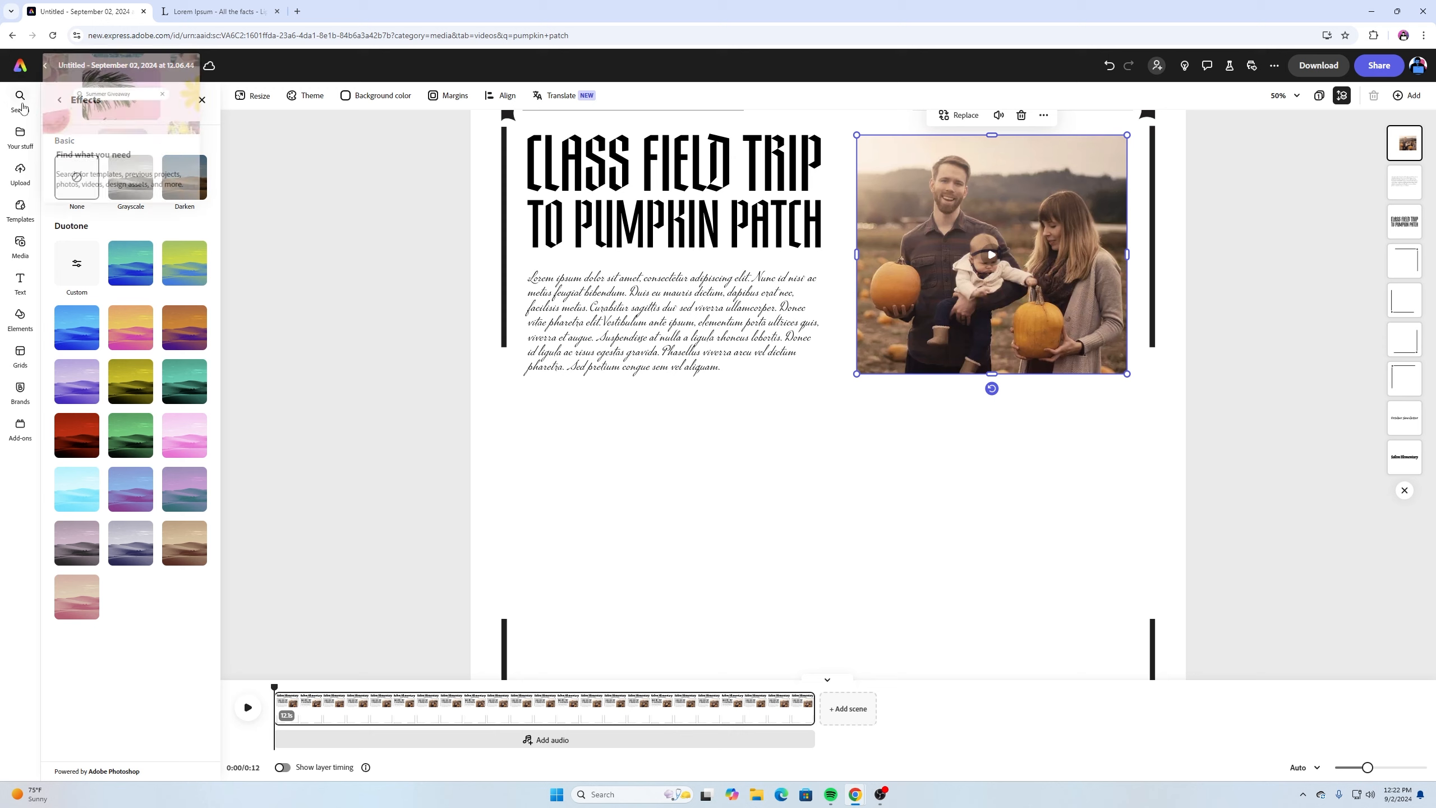
{"action": "left_click", "coordinate": [59, 99]}
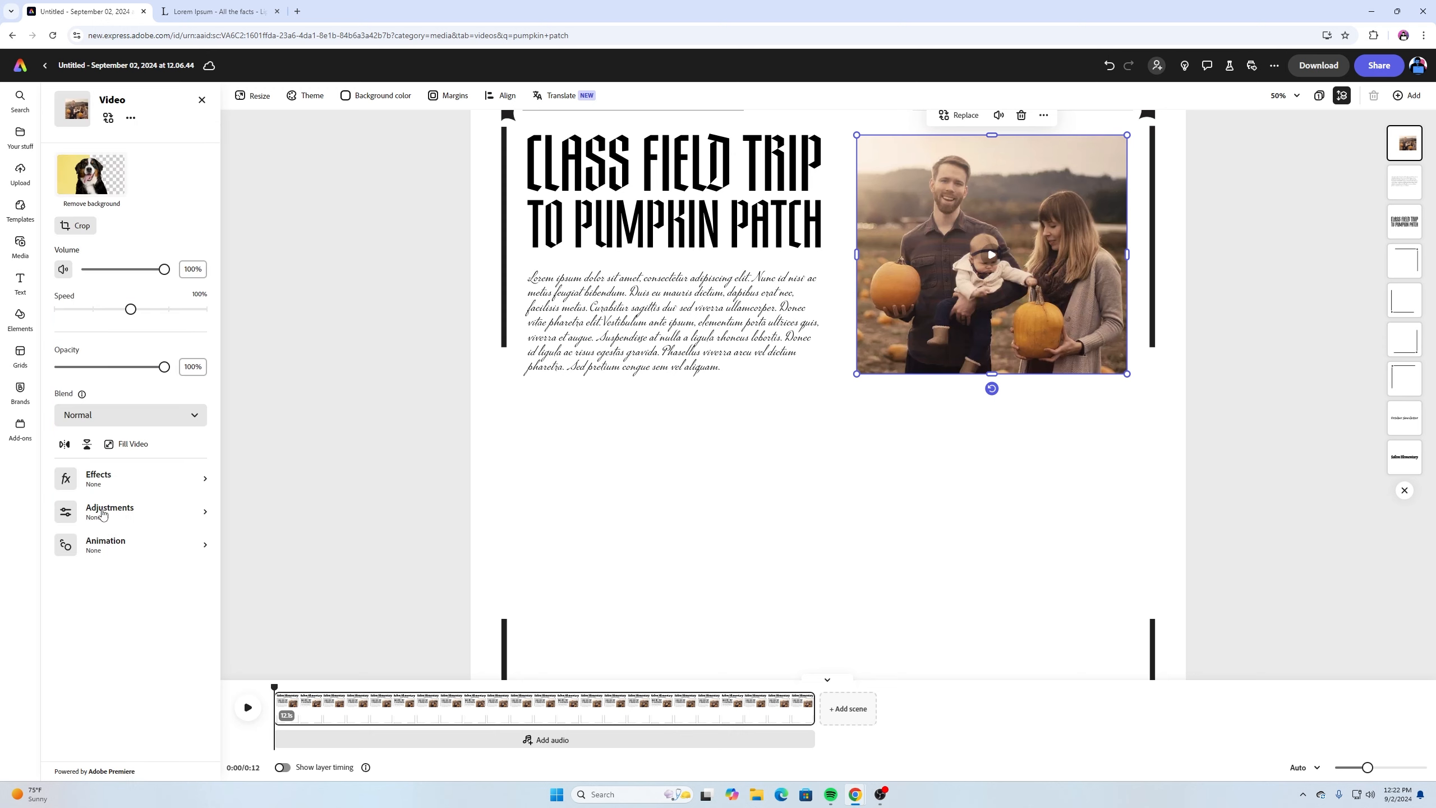
{"action": "left_click", "coordinate": [102, 513]}
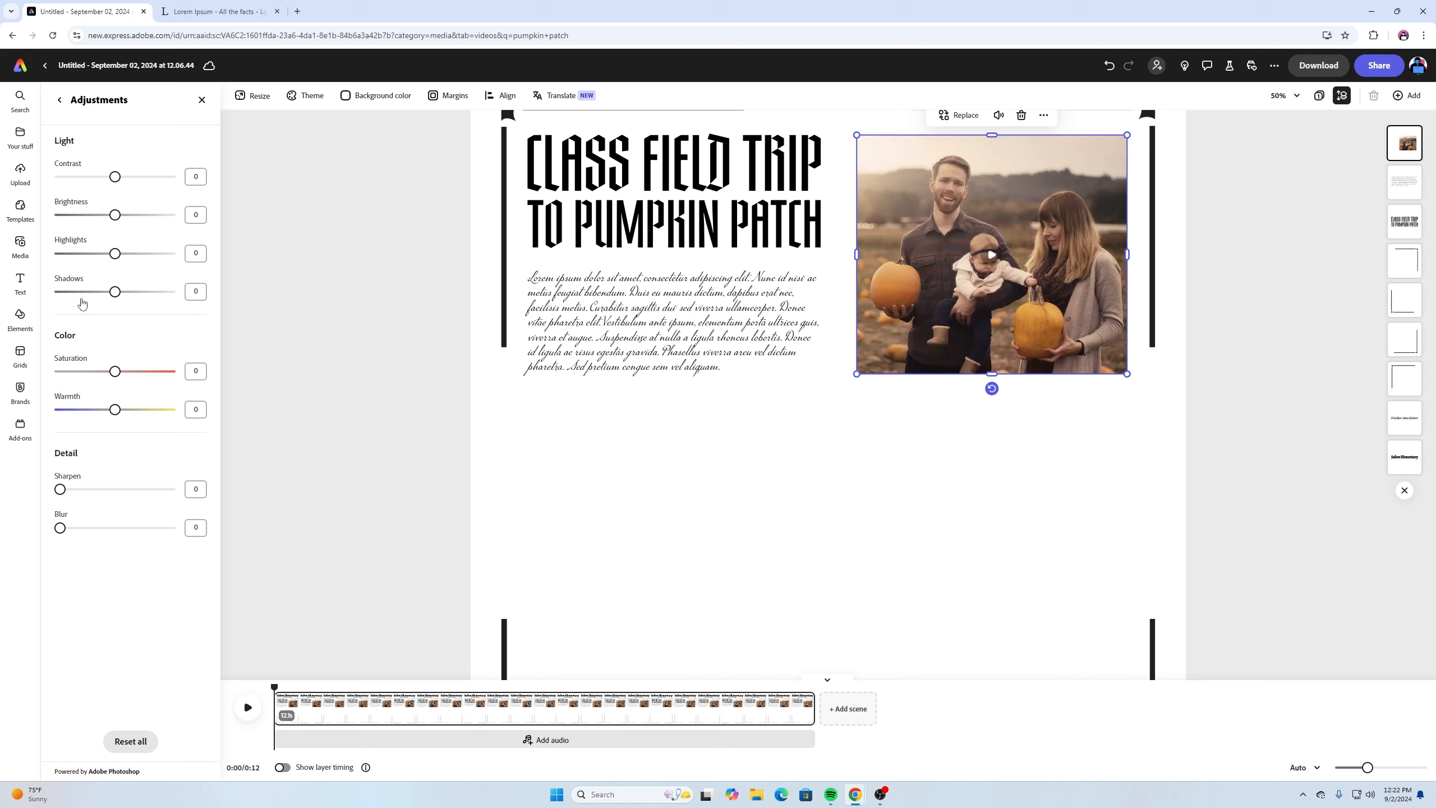
{"action": "left_click_drag", "start_coordinate": [115, 372], "coordinate": [2, 366]}
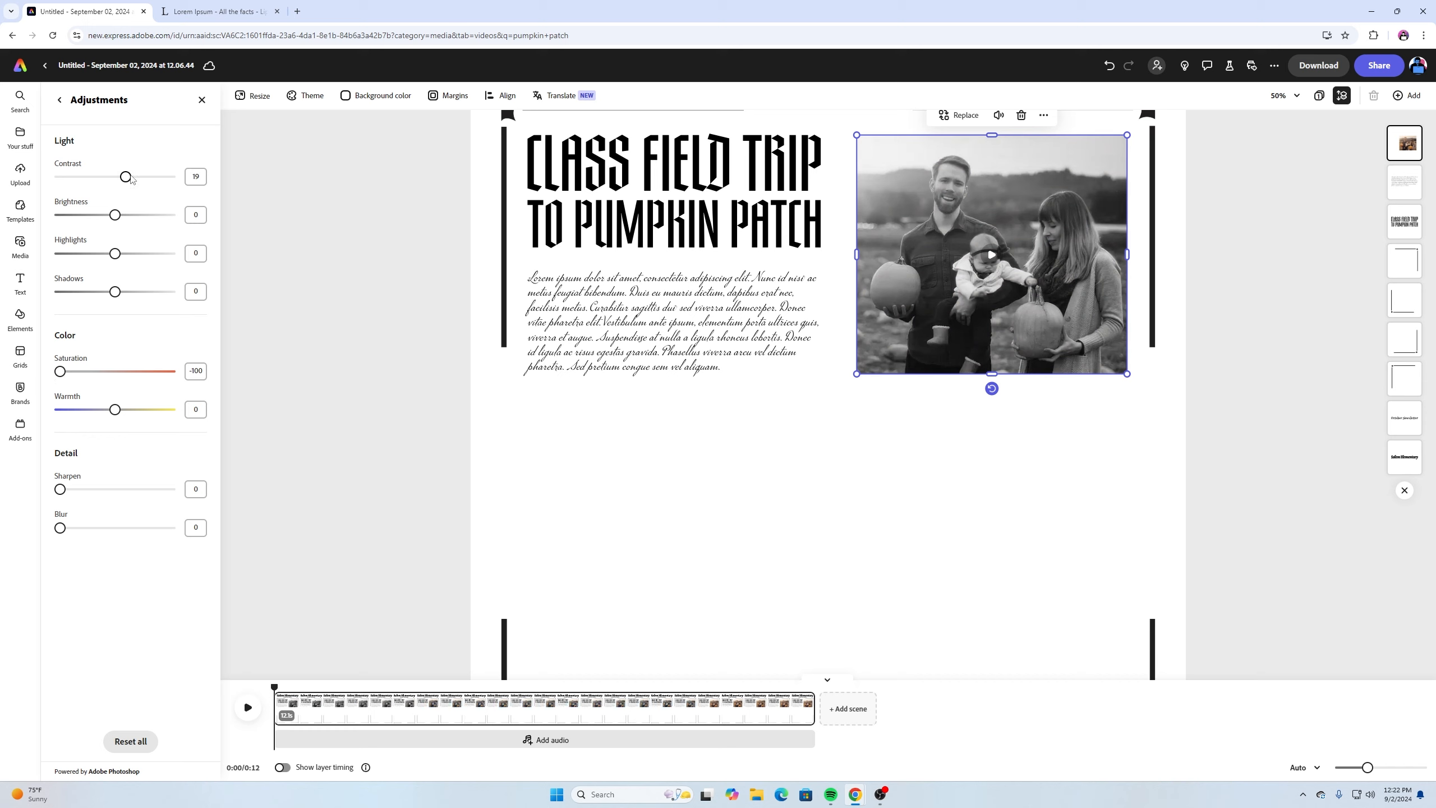
{"action": "left_click_drag", "start_coordinate": [115, 177], "coordinate": [168, 168]}
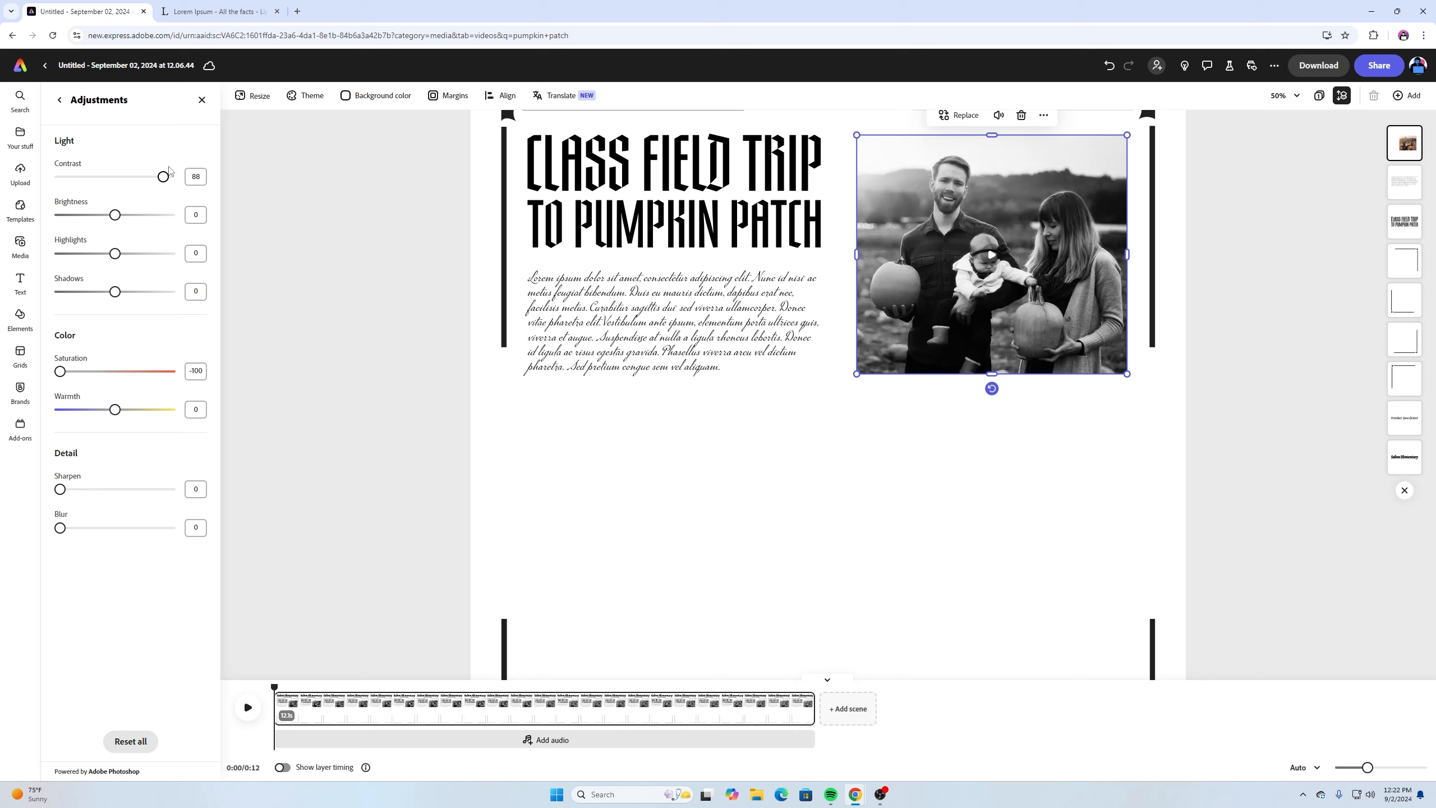
{"action": "right_click", "coordinate": [169, 168]}
{"action": "left_click", "coordinate": [160, 178]}
{"action": "mouse_move", "coordinate": [158, 180]}
{"action": "left_mouse_down"}
{"action": "mouse_move", "coordinate": [174, 180]}
{"action": "mouse_move", "coordinate": [161, 179]}
{"action": "left_mouse_up"}
{"action": "scroll", "coordinate": [806, 279], "scroll_direction": "up", "scroll_amount": 1}
{"action": "left_click", "coordinate": [702, 311]}
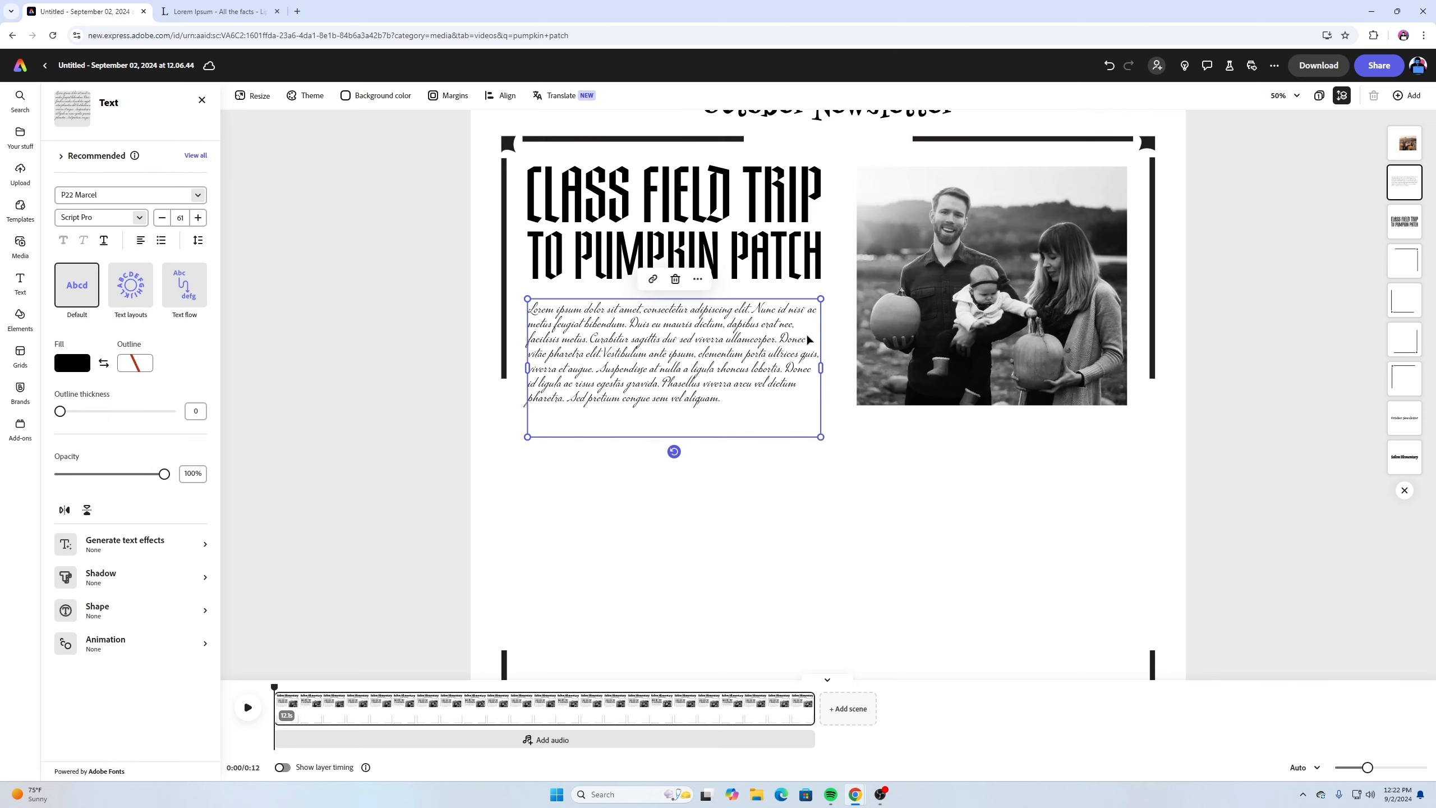
{"action": "scroll", "coordinate": [829, 314], "scroll_direction": "up", "scroll_amount": 3}
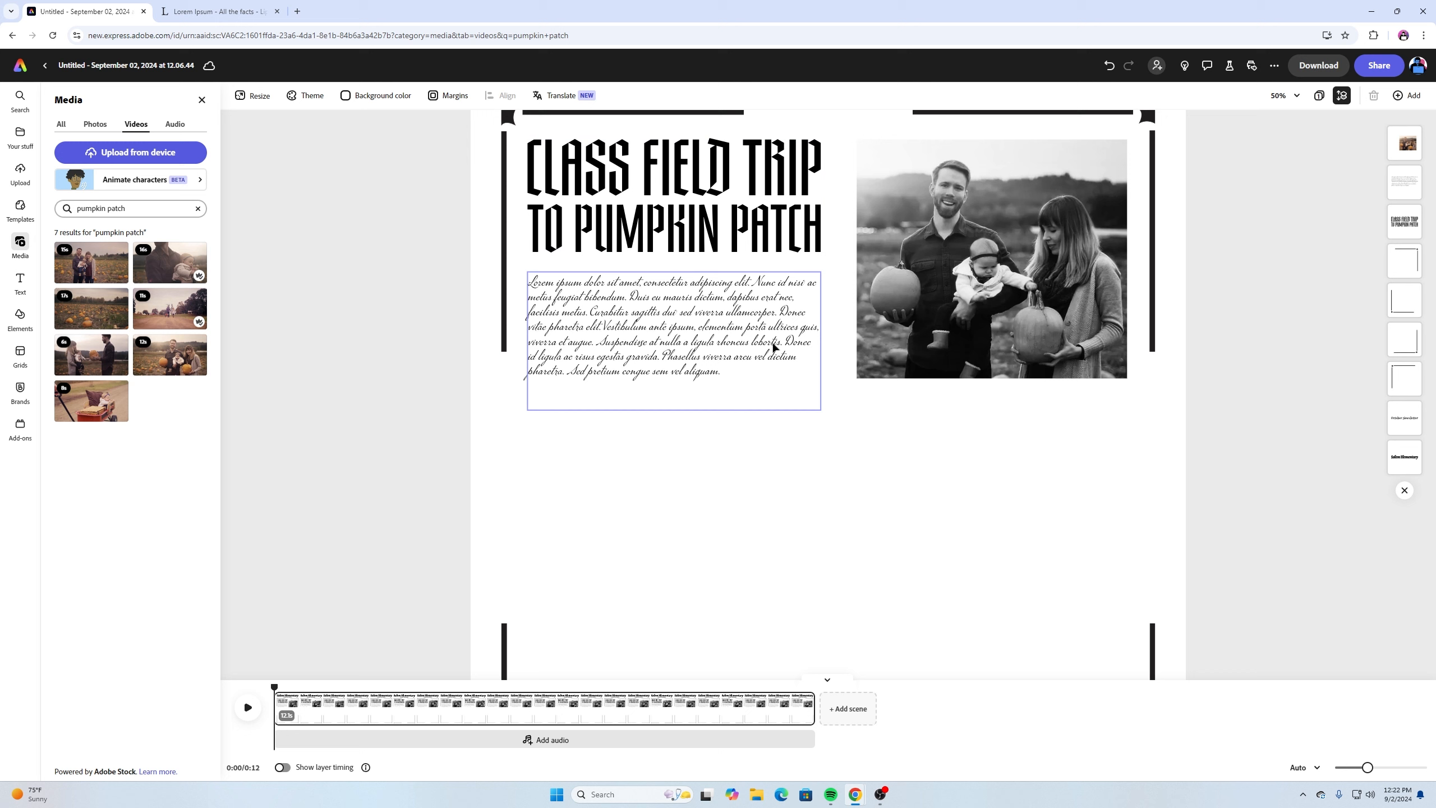
{"action": "scroll", "coordinate": [773, 346], "scroll_direction": "down", "scroll_amount": 2}
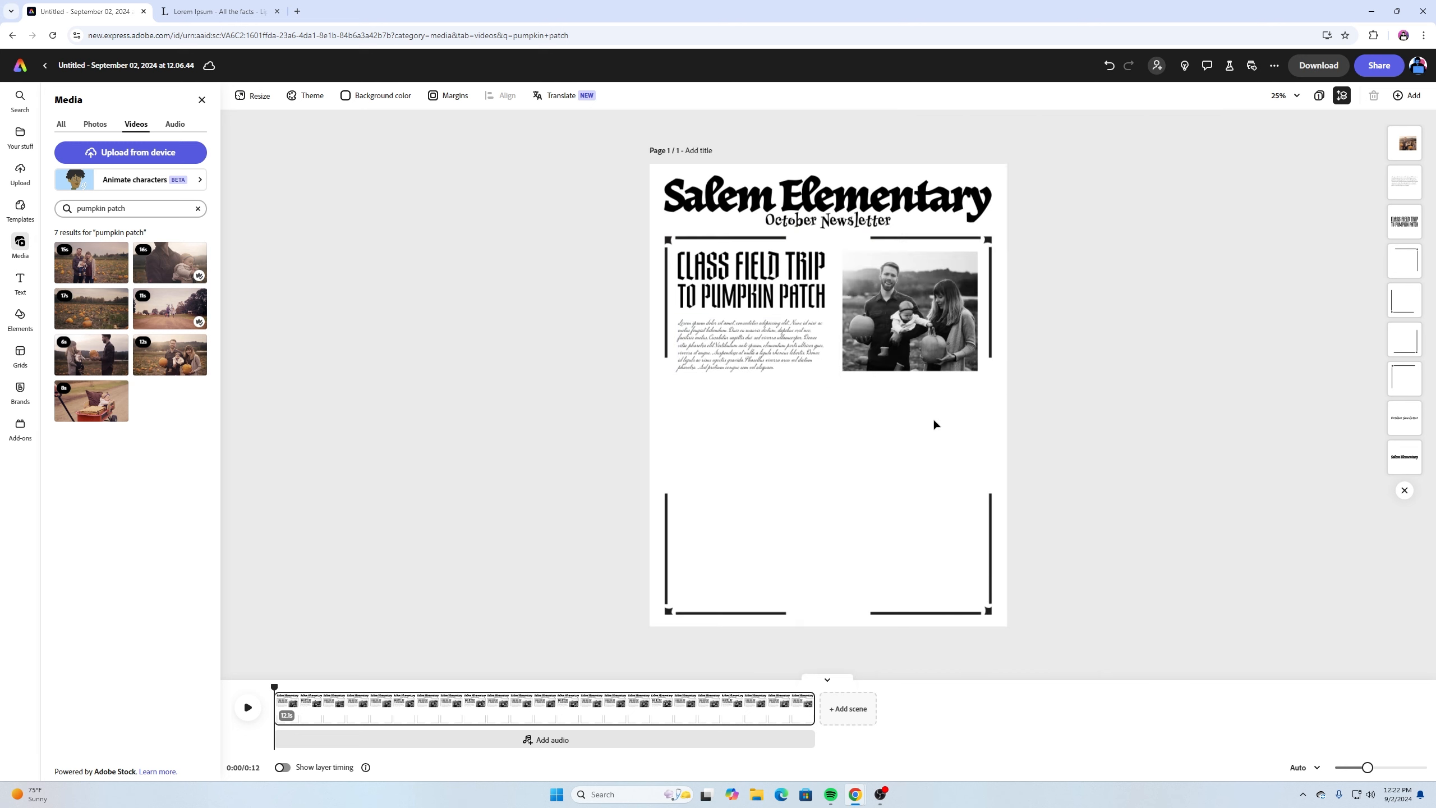
Duplicate the "Class Field Trip to Pumpkin Patch" heading below the first article and change its wording to "School-Wide Trunk or Treat Celebration"
{"action": "scroll", "coordinate": [937, 425], "scroll_direction": "up", "scroll_amount": 2}
{"action": "scroll", "coordinate": [937, 426], "scroll_direction": "down", "scroll_amount": 2}
{"action": "left_click", "coordinate": [794, 272]}
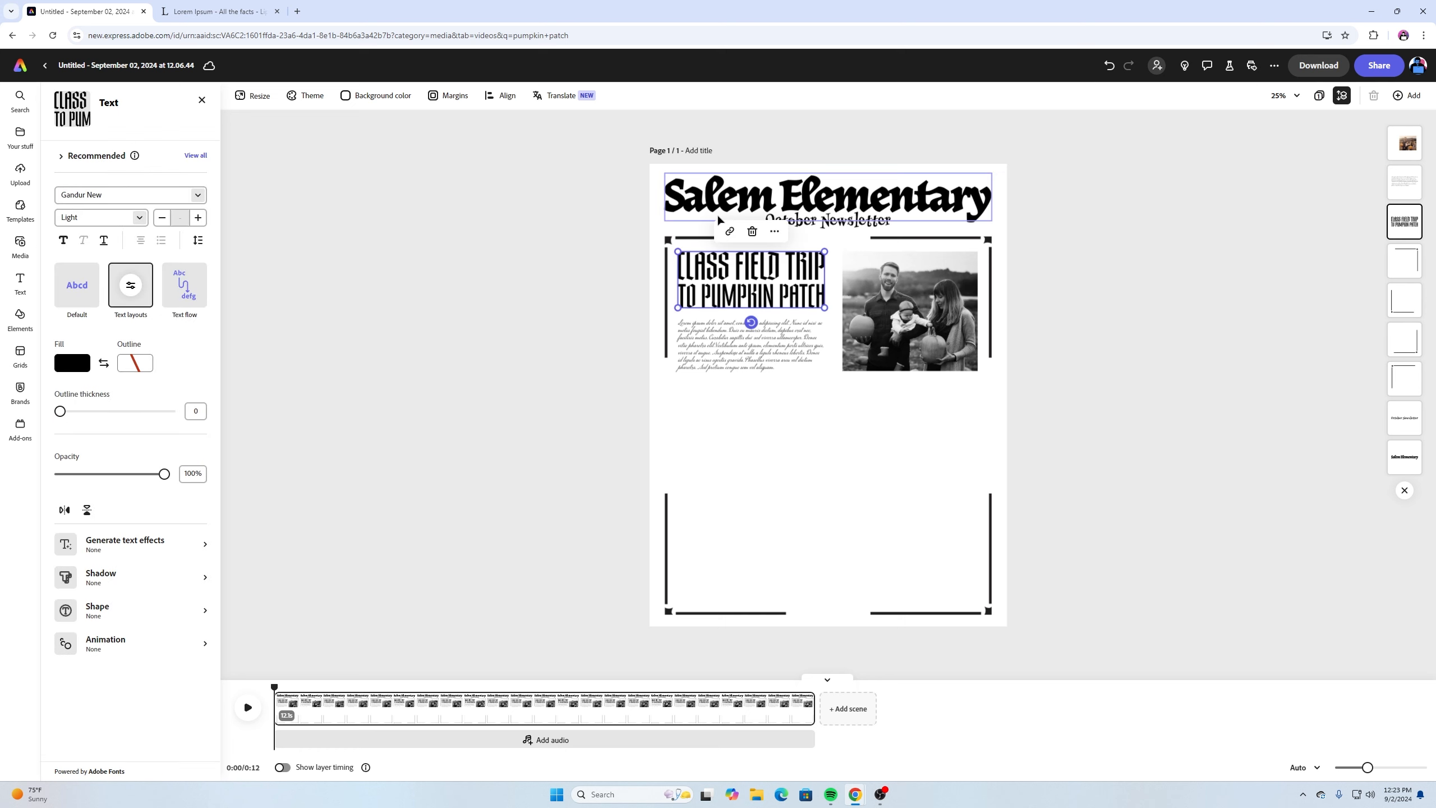
{"action": "scroll", "coordinate": [846, 247], "scroll_direction": "up", "scroll_amount": 2}
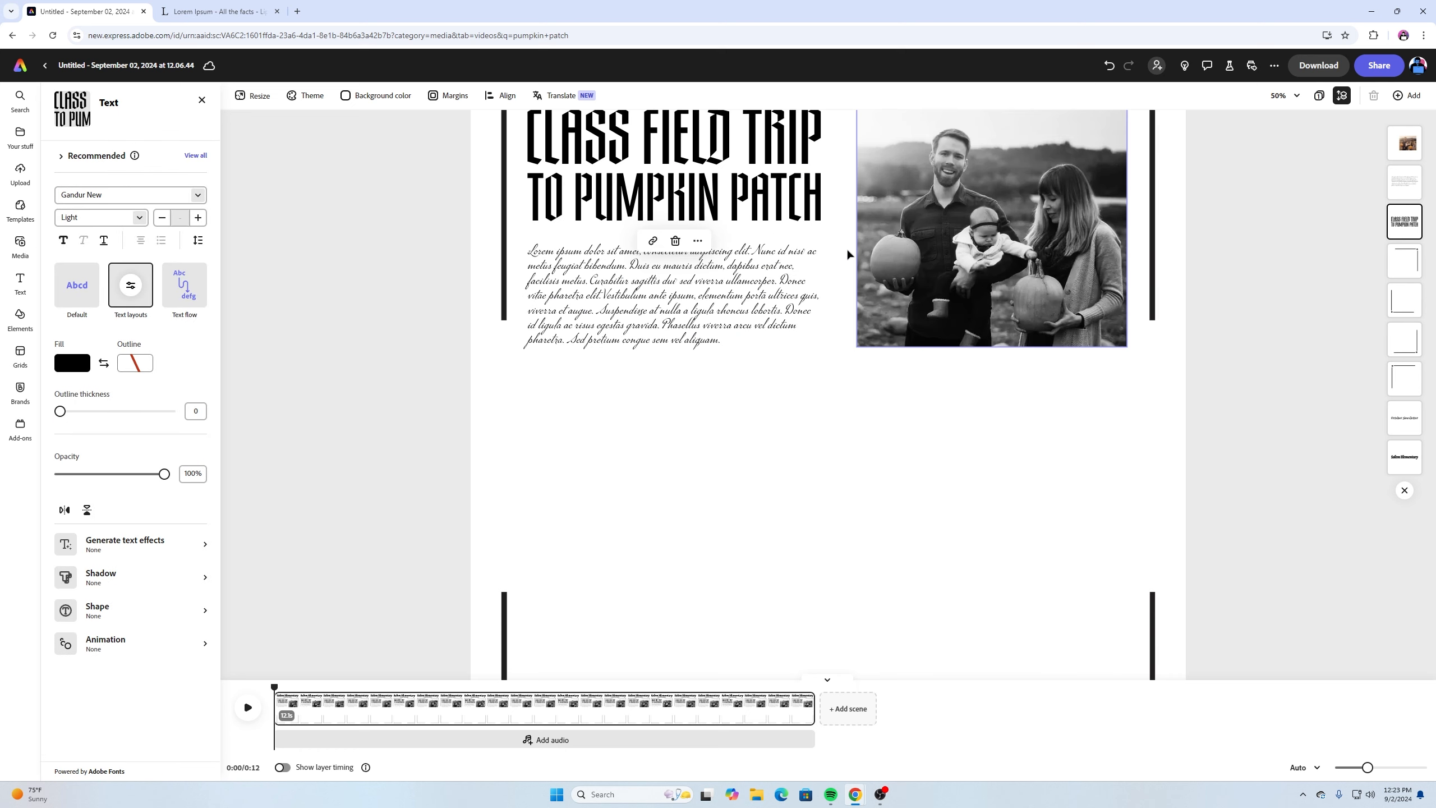
{"action": "scroll", "coordinate": [803, 265], "scroll_direction": "up", "scroll_amount": 2}
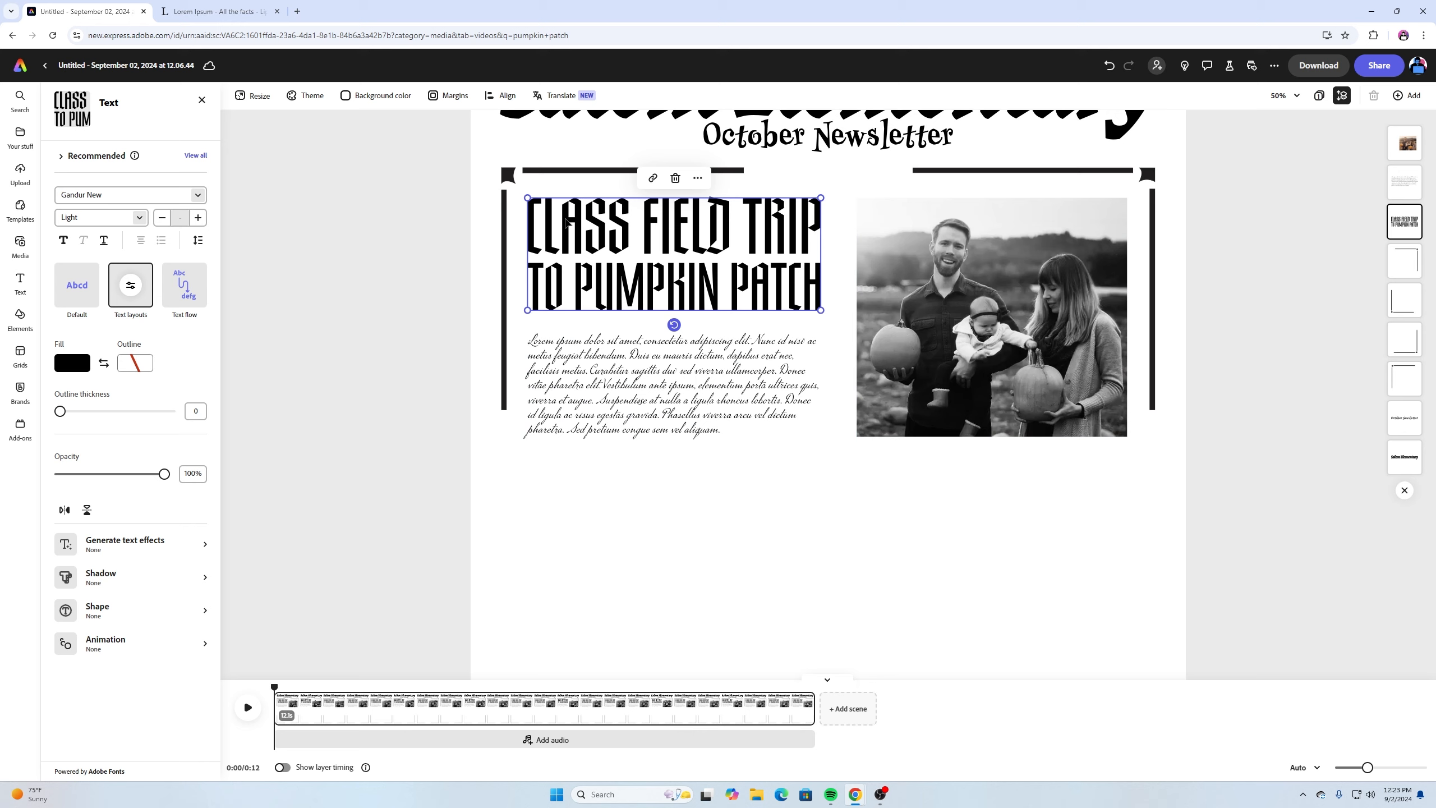
{"action": "key", "text": "ctrl+v"}
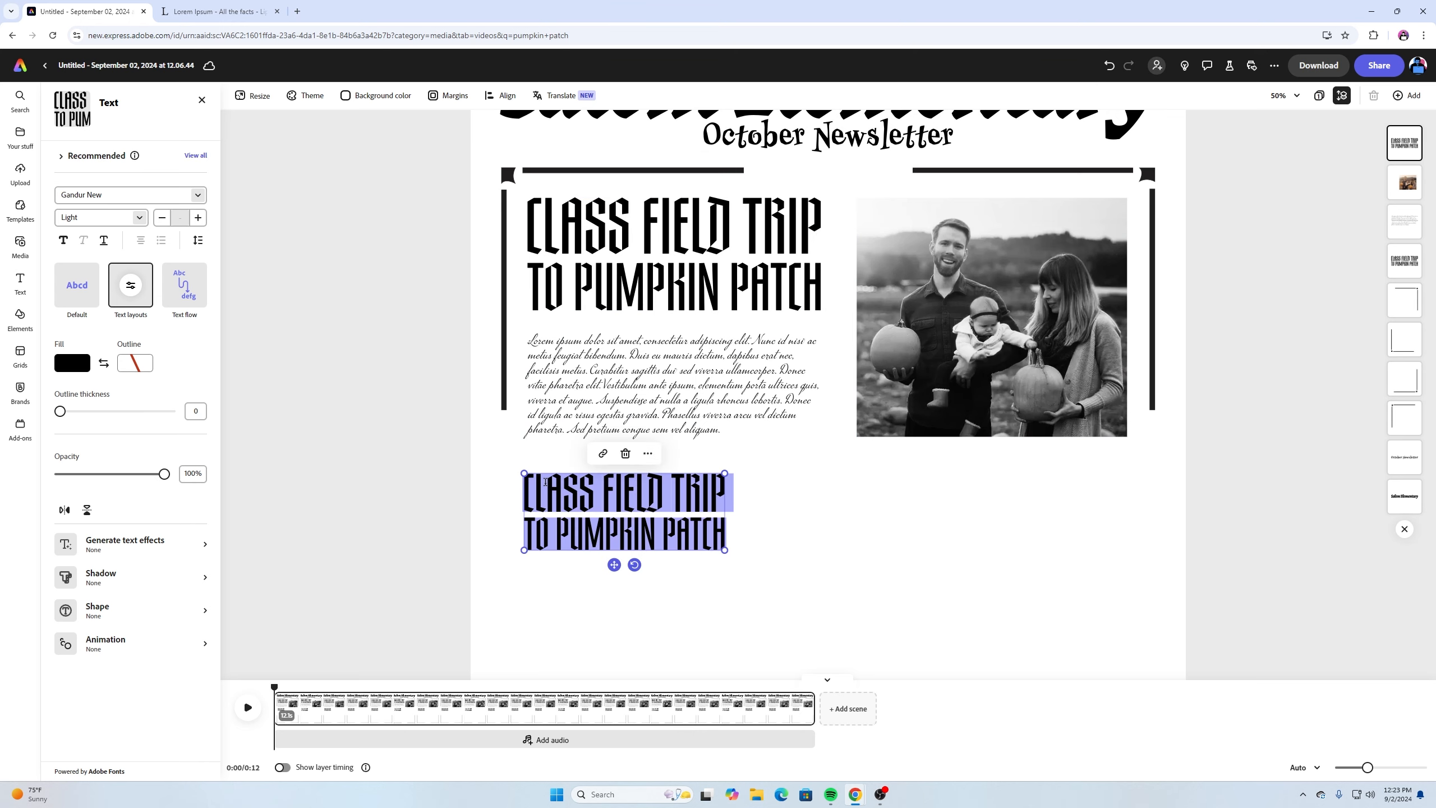
{"action": "type", "text": "SCHOOL-WIDE TRUNK OR TREAT CELEBRATION"}
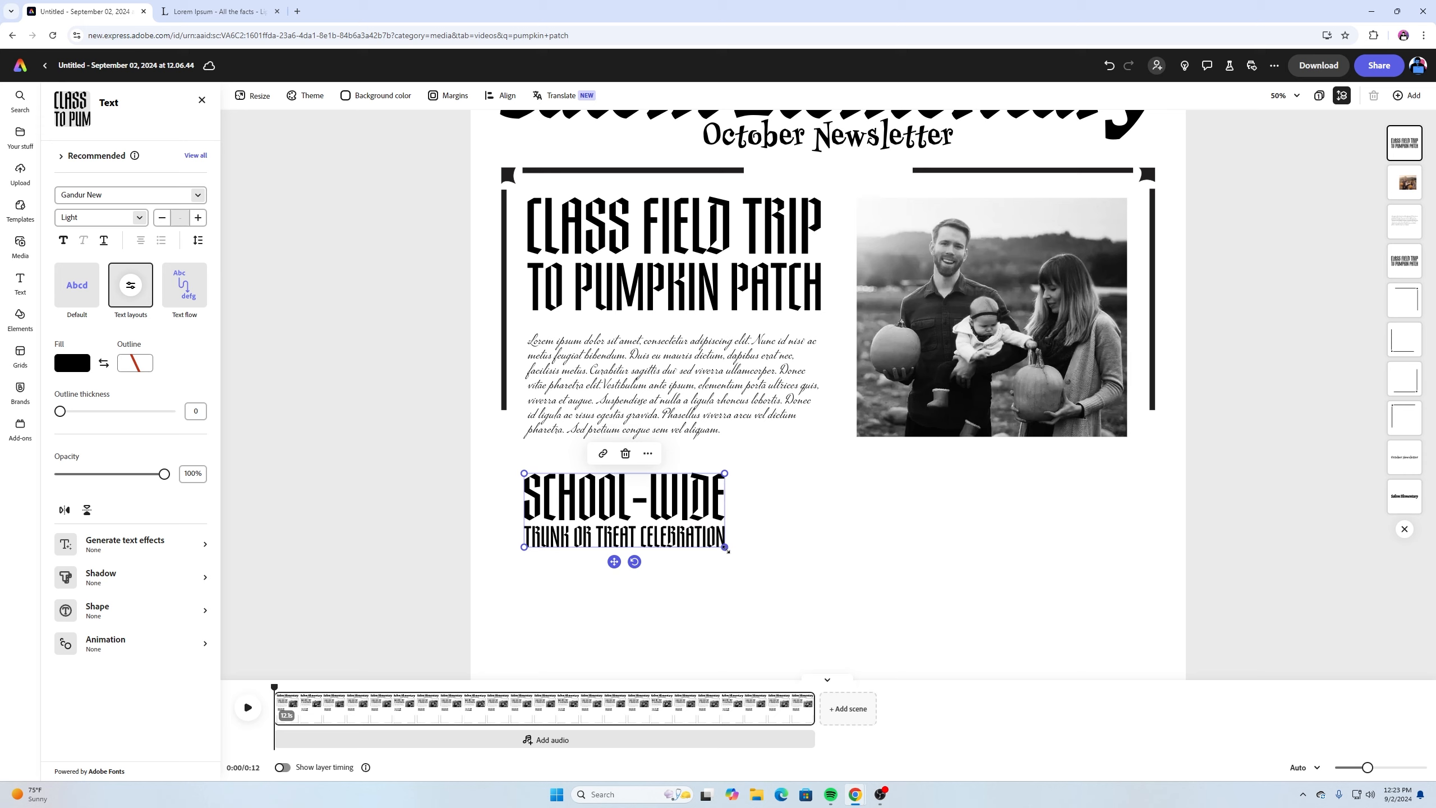
Stretch the trunk or treat heading onto one line, spanning from the article text's left edge to the family video's right edge
{"action": "left_click_drag", "start_coordinate": [726, 547], "coordinate": [1128, 524]}
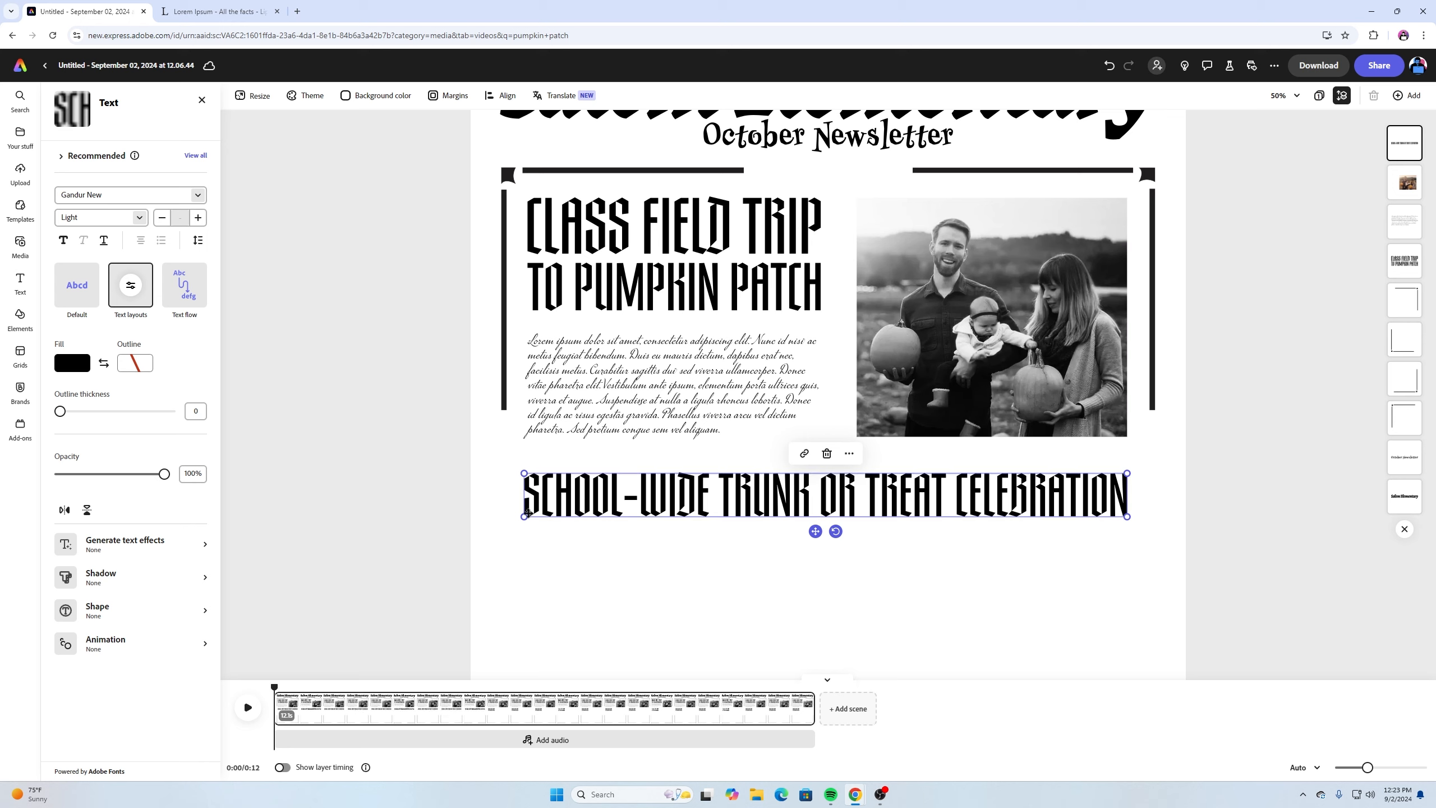
{"action": "left_click_drag", "start_coordinate": [524, 517], "coordinate": [527, 516]}
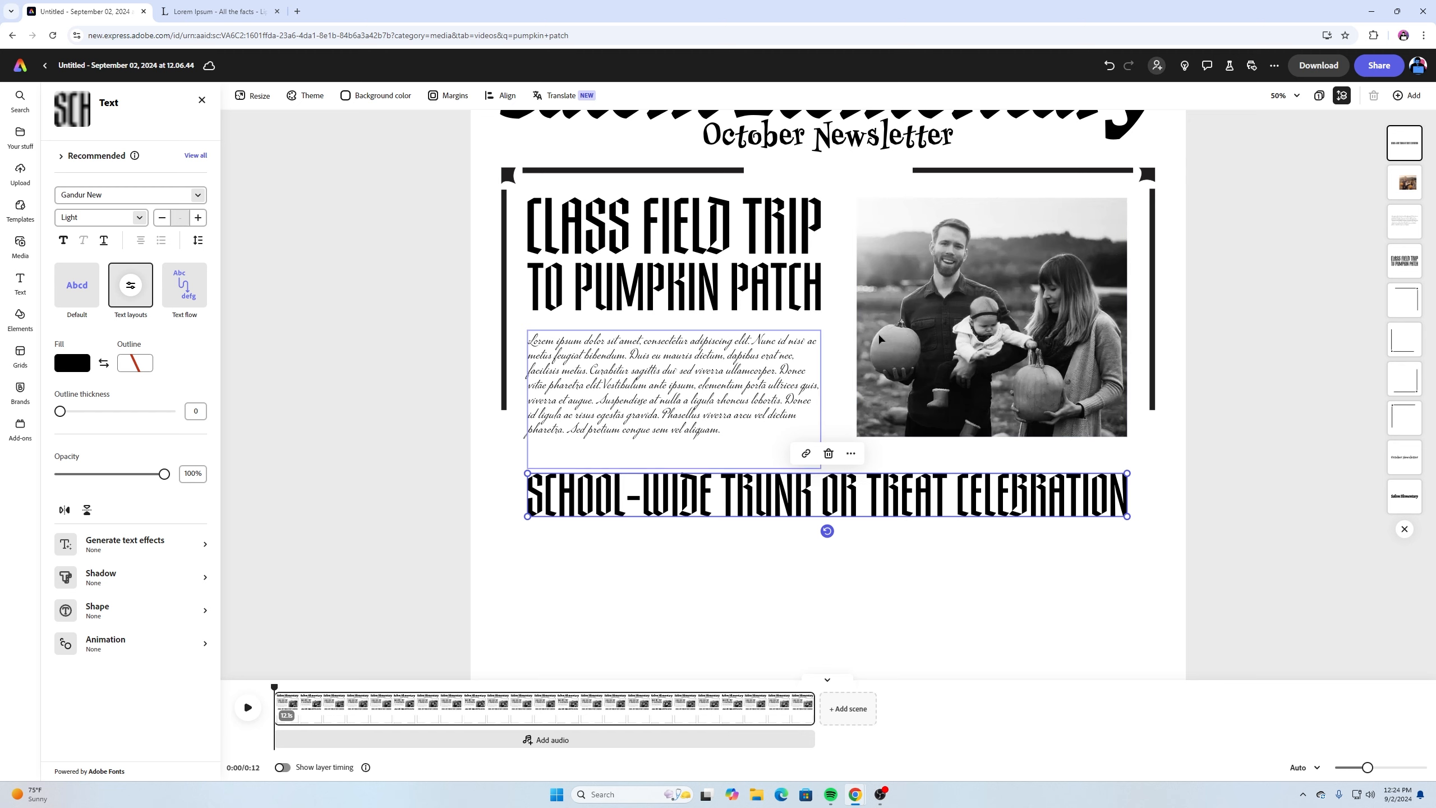
{"action": "left_click", "coordinate": [1256, 536]}
Duplicate the pumpkin patch article text below the new heading, narrow it, and copy it into three evenly spaced columns
{"action": "scroll", "coordinate": [1257, 536], "scroll_direction": "down", "scroll_amount": 5}
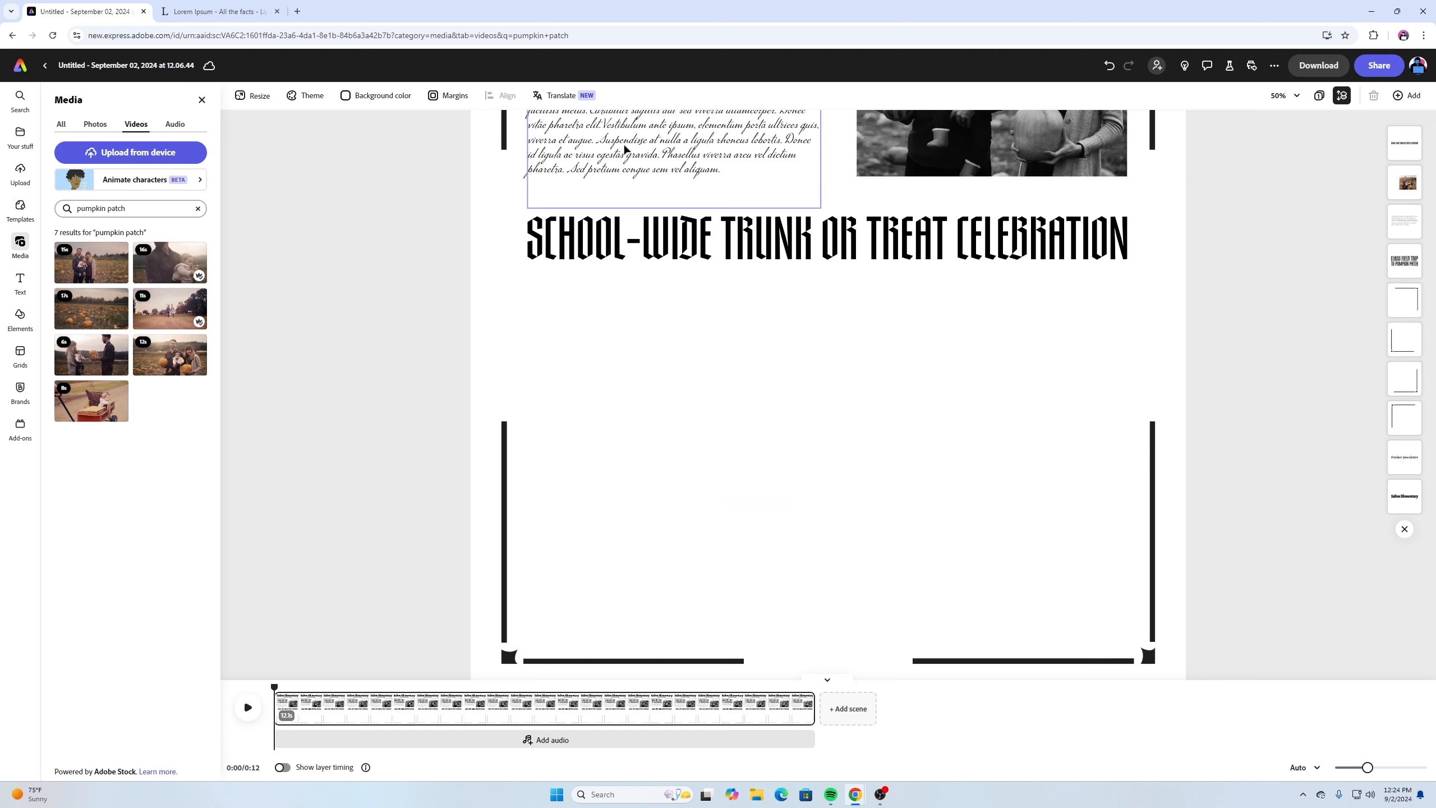
{"action": "left_click", "coordinate": [636, 167]}
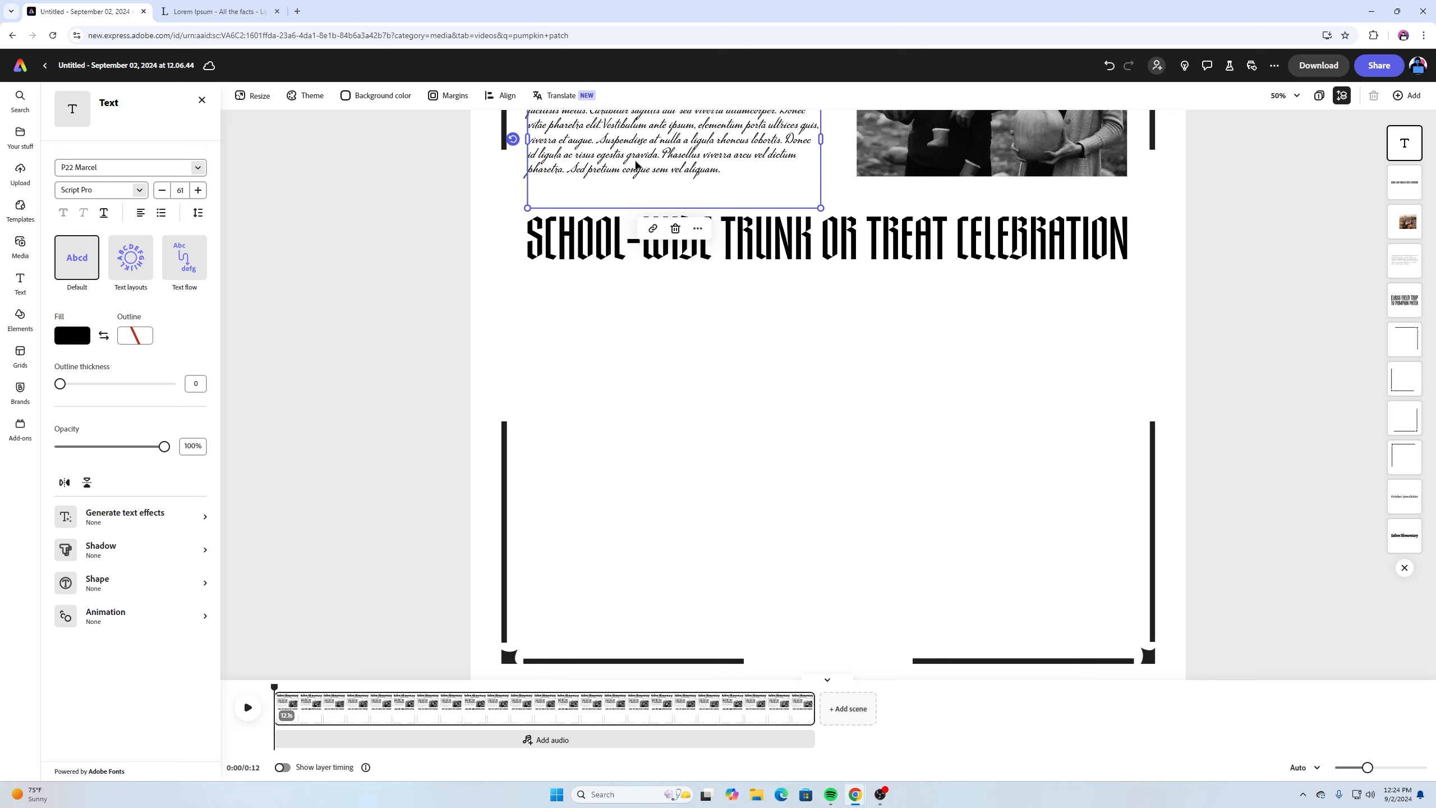
{"action": "key", "text": "ctrl+d"}
{"action": "left_click_drag", "start_coordinate": [636, 167], "coordinate": [678, 424]}
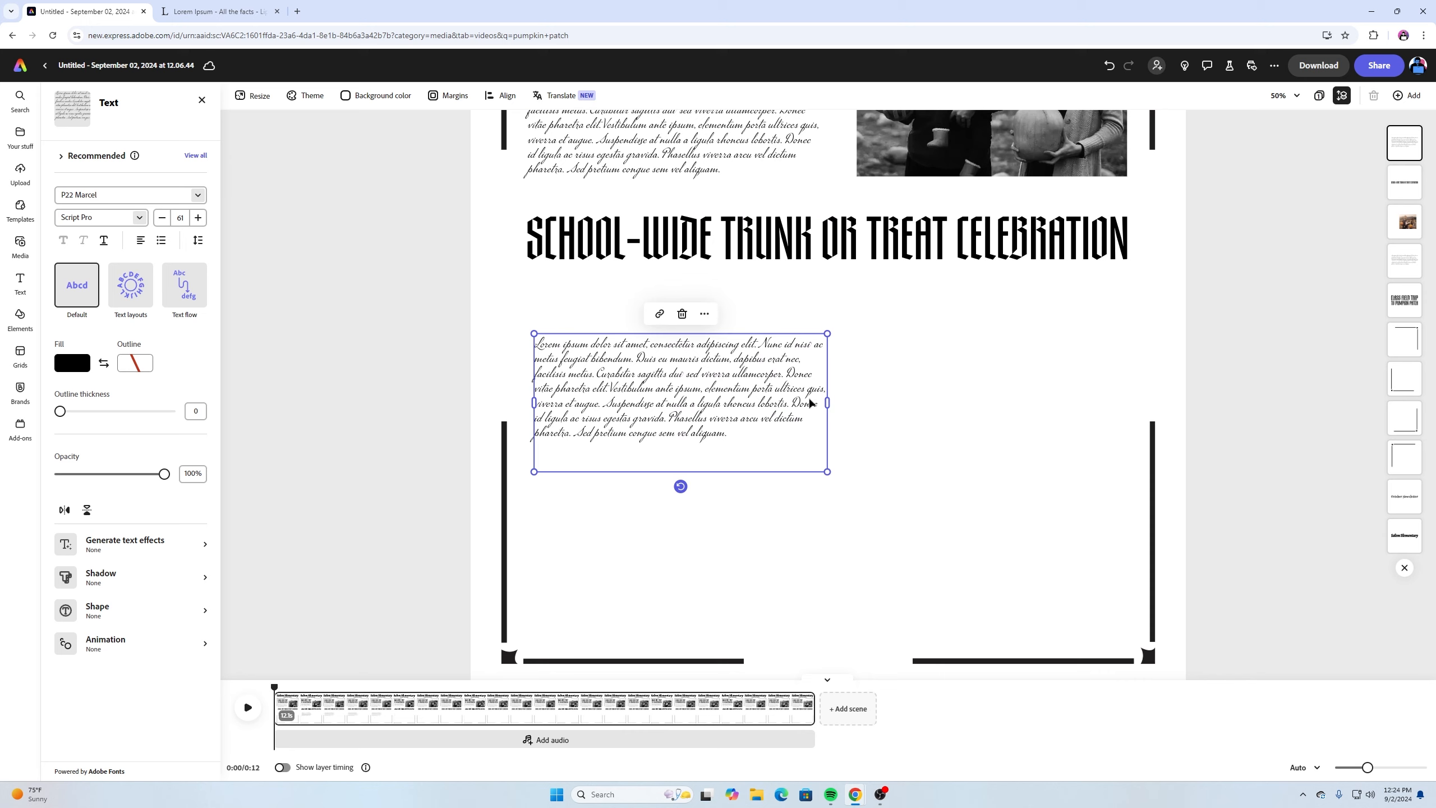
{"action": "left_click_drag", "start_coordinate": [828, 400], "coordinate": [999, 388]}
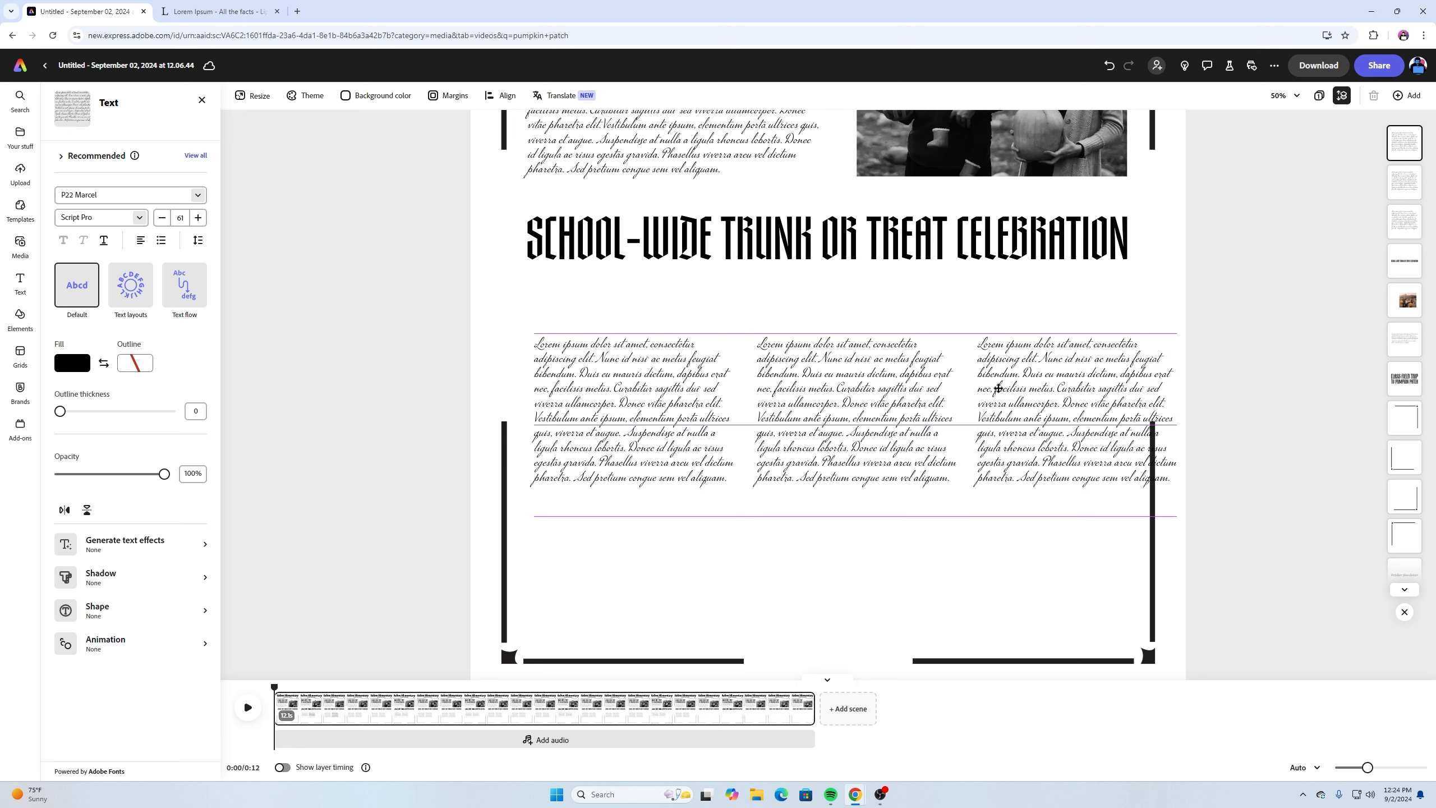
{"action": "left_click_drag", "start_coordinate": [999, 388], "coordinate": [1000, 390]}
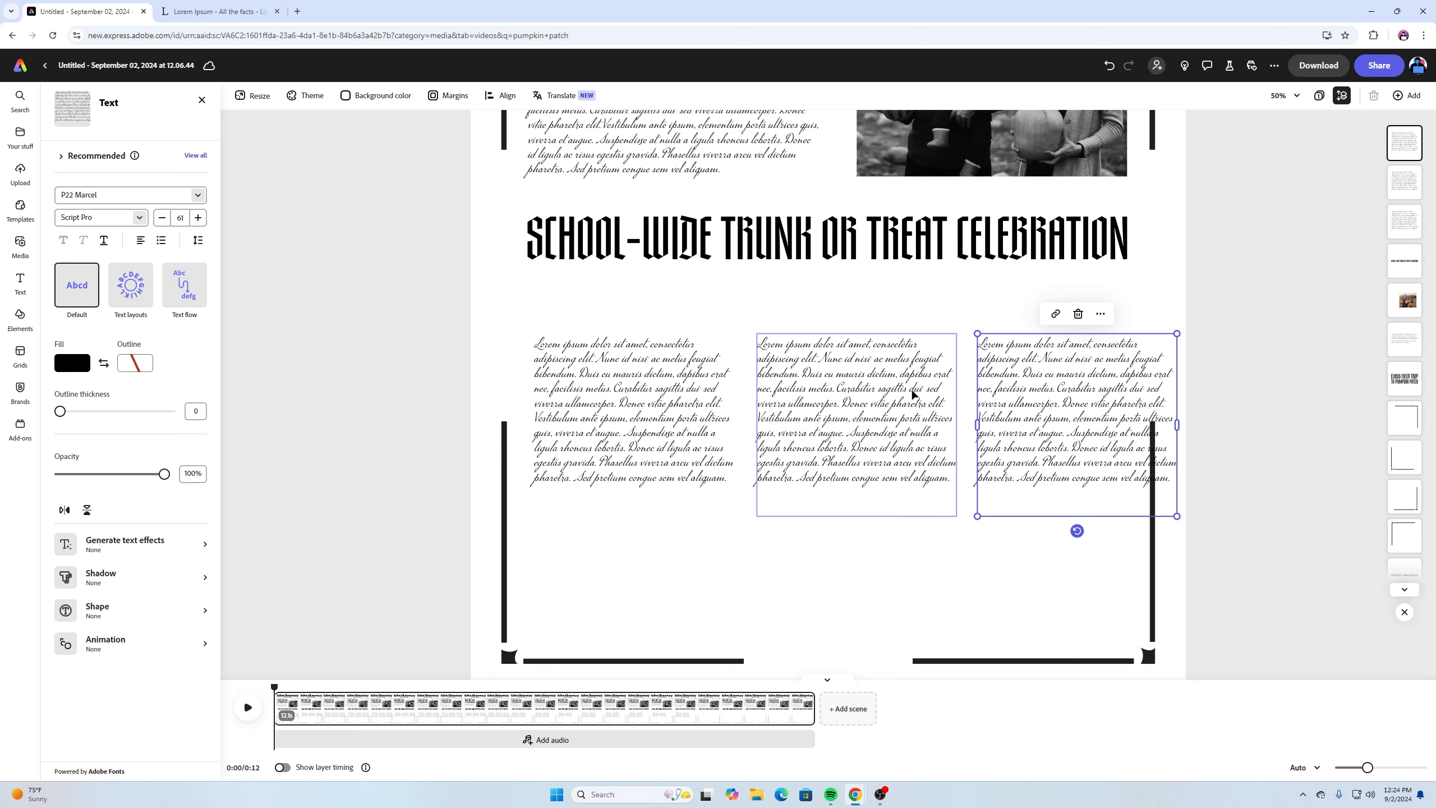
Scale the three text columns together to match the trunk or treat heading's width and move them lower inside the frame
{"action": "left_click", "coordinate": [947, 530]}
{"action": "left_click", "coordinate": [821, 451]}
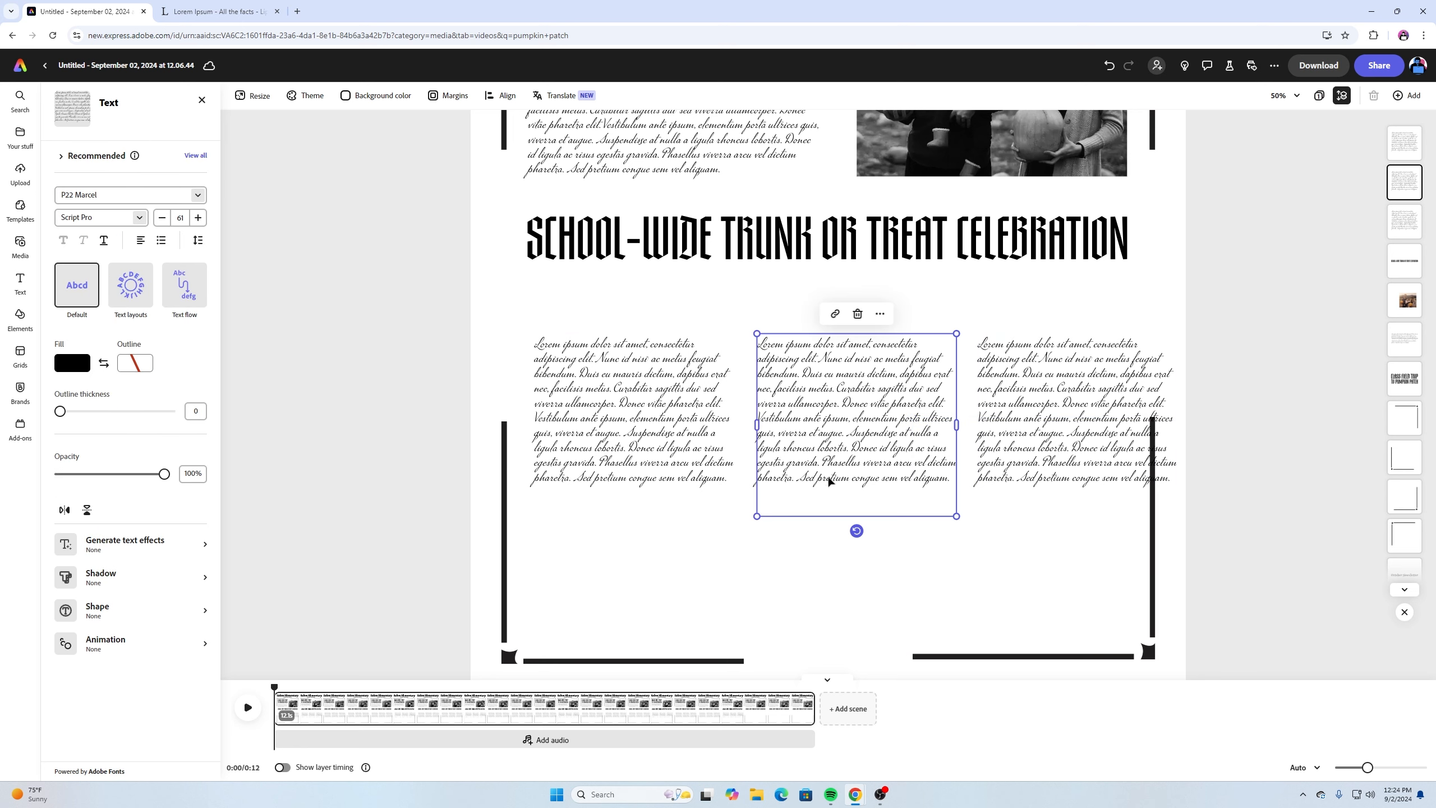
{"action": "left_click", "coordinate": [680, 451]}
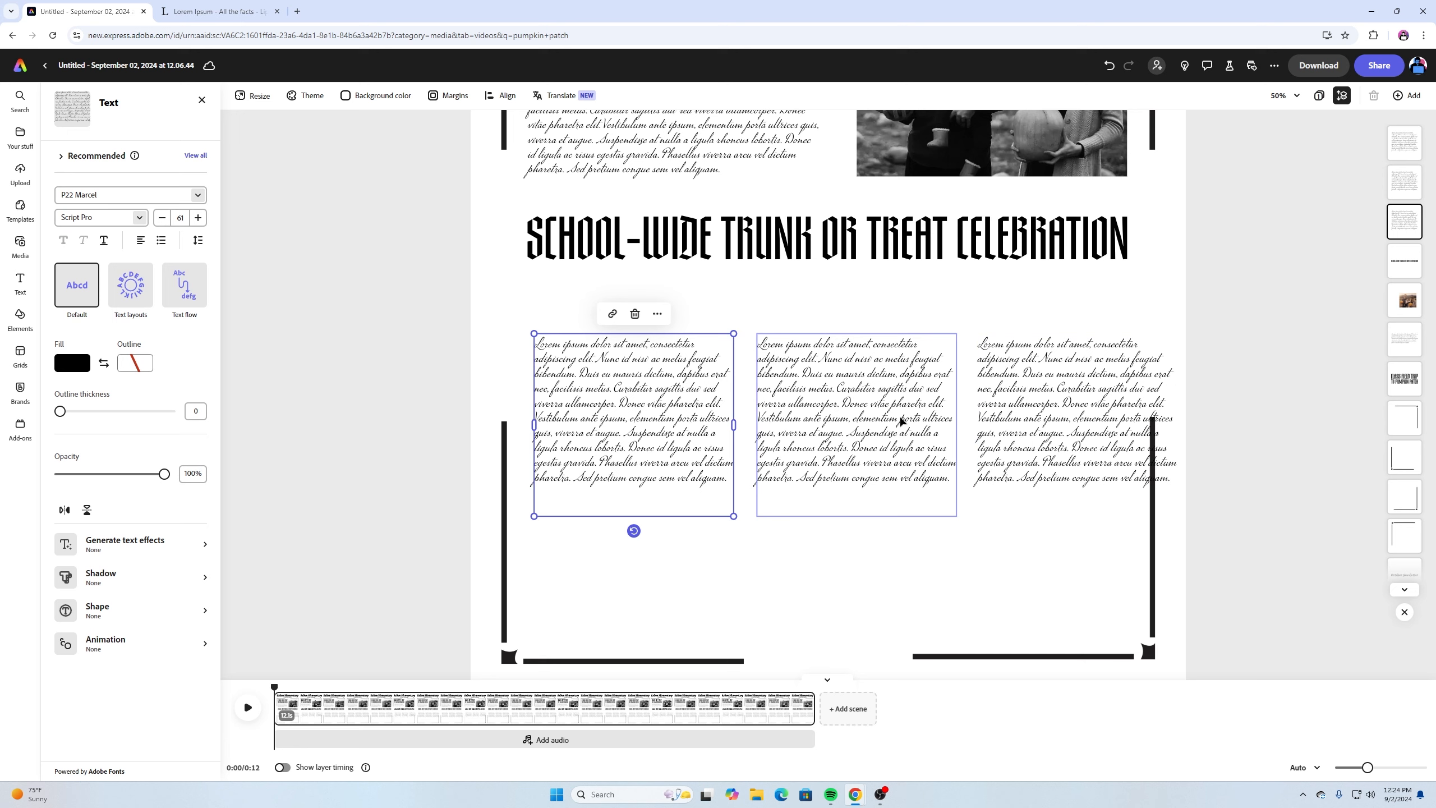
{"action": "left_click_drag", "start_coordinate": [1178, 516], "coordinate": [1128, 502]}
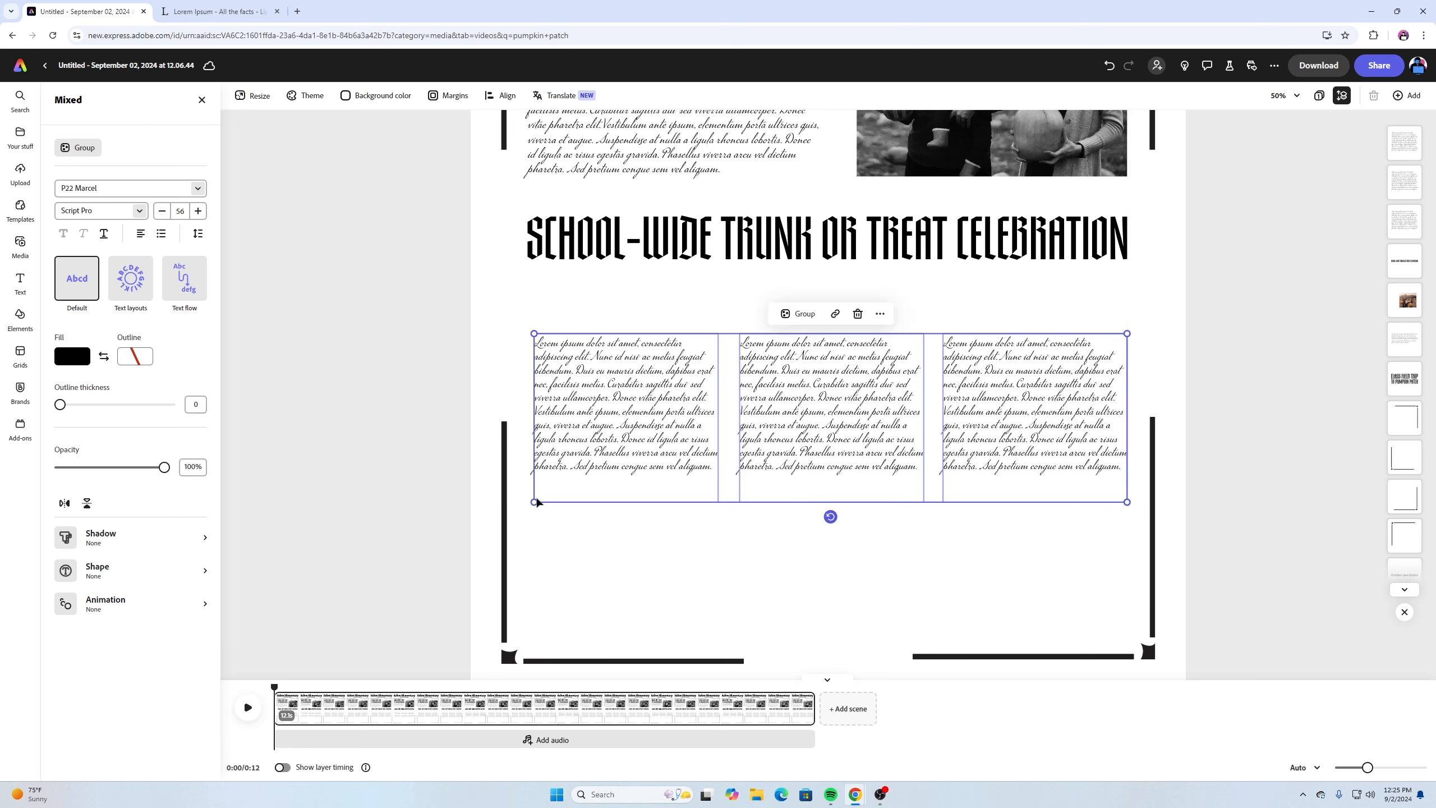
{"action": "left_click_drag", "start_coordinate": [535, 502], "coordinate": [528, 504]}
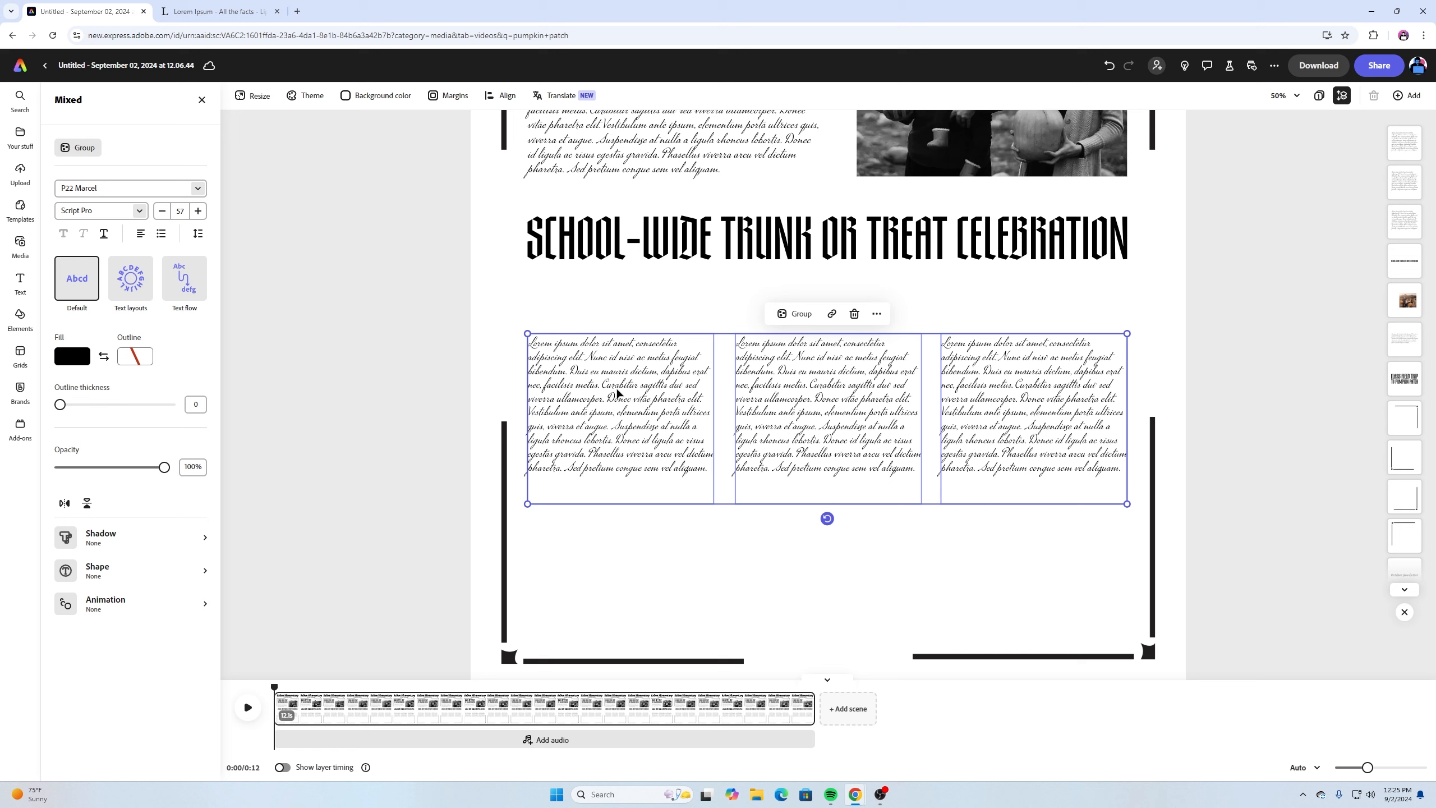
{"action": "left_click_drag", "start_coordinate": [617, 390], "coordinate": [617, 395]}
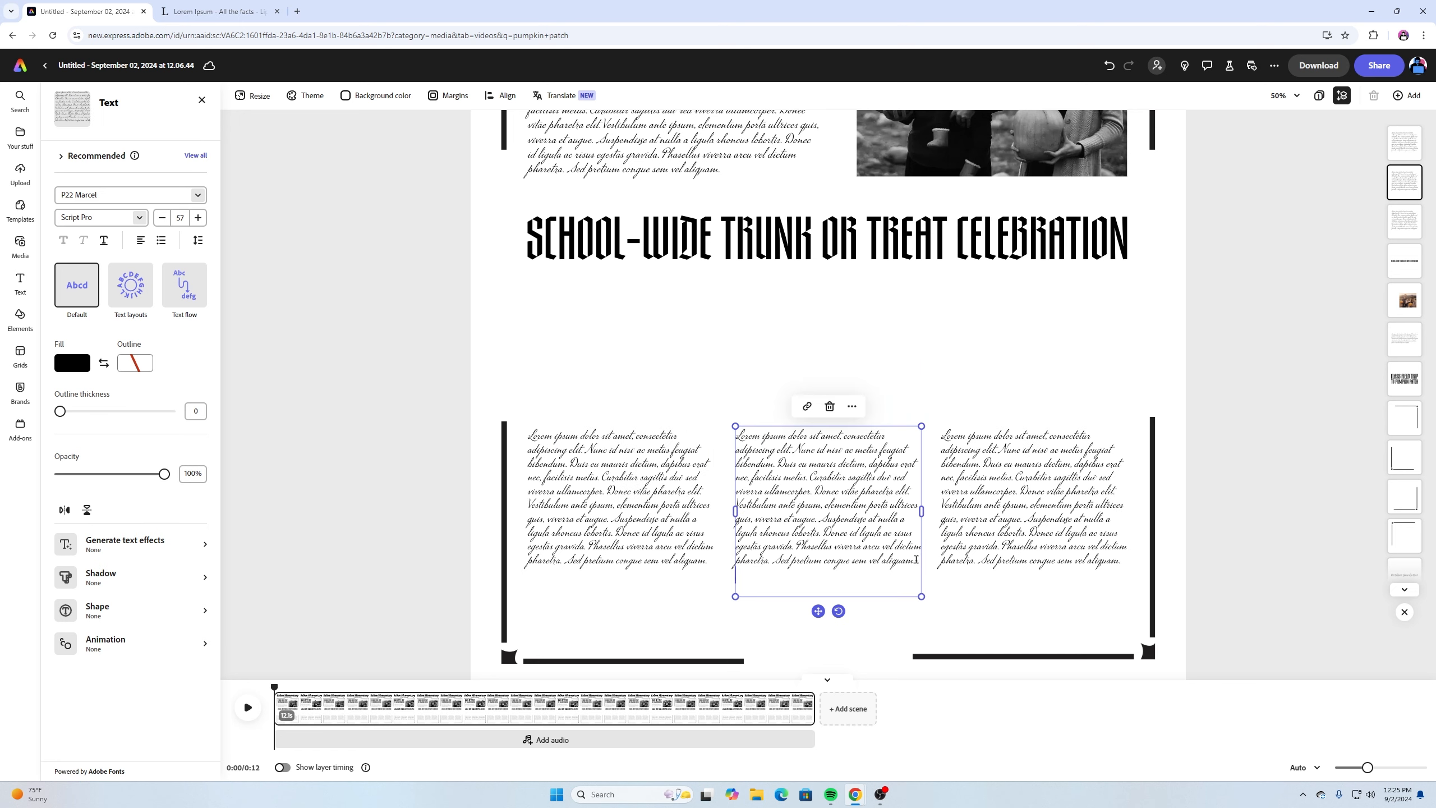
Double the text in the middle and right columns by pasting in a second copy of the lorem ipsum passage
{"action": "left_click_drag", "start_coordinate": [917, 559], "coordinate": [737, 437]}
{"action": "key", "text": "ctrl+c"}
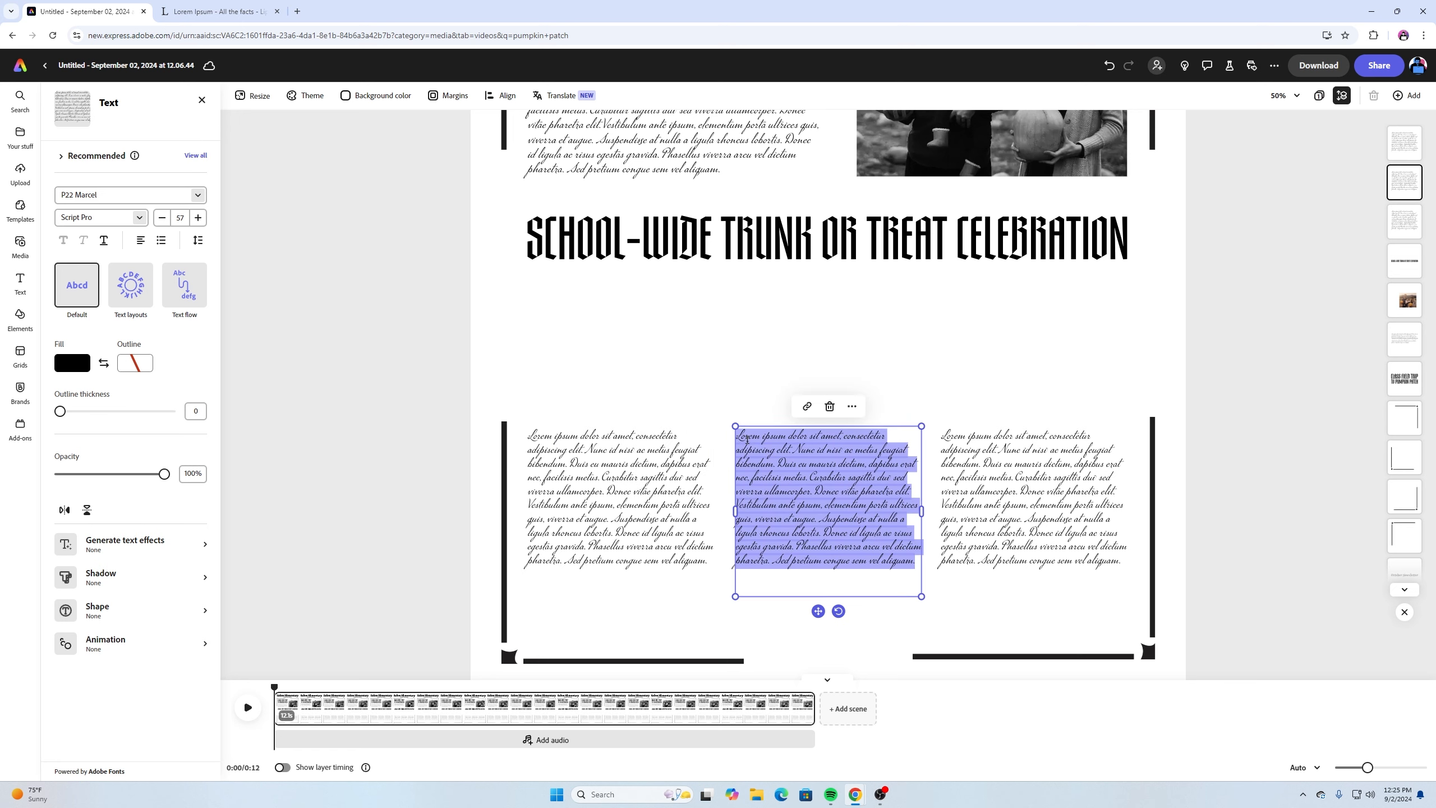
{"action": "left_click", "coordinate": [918, 554]}
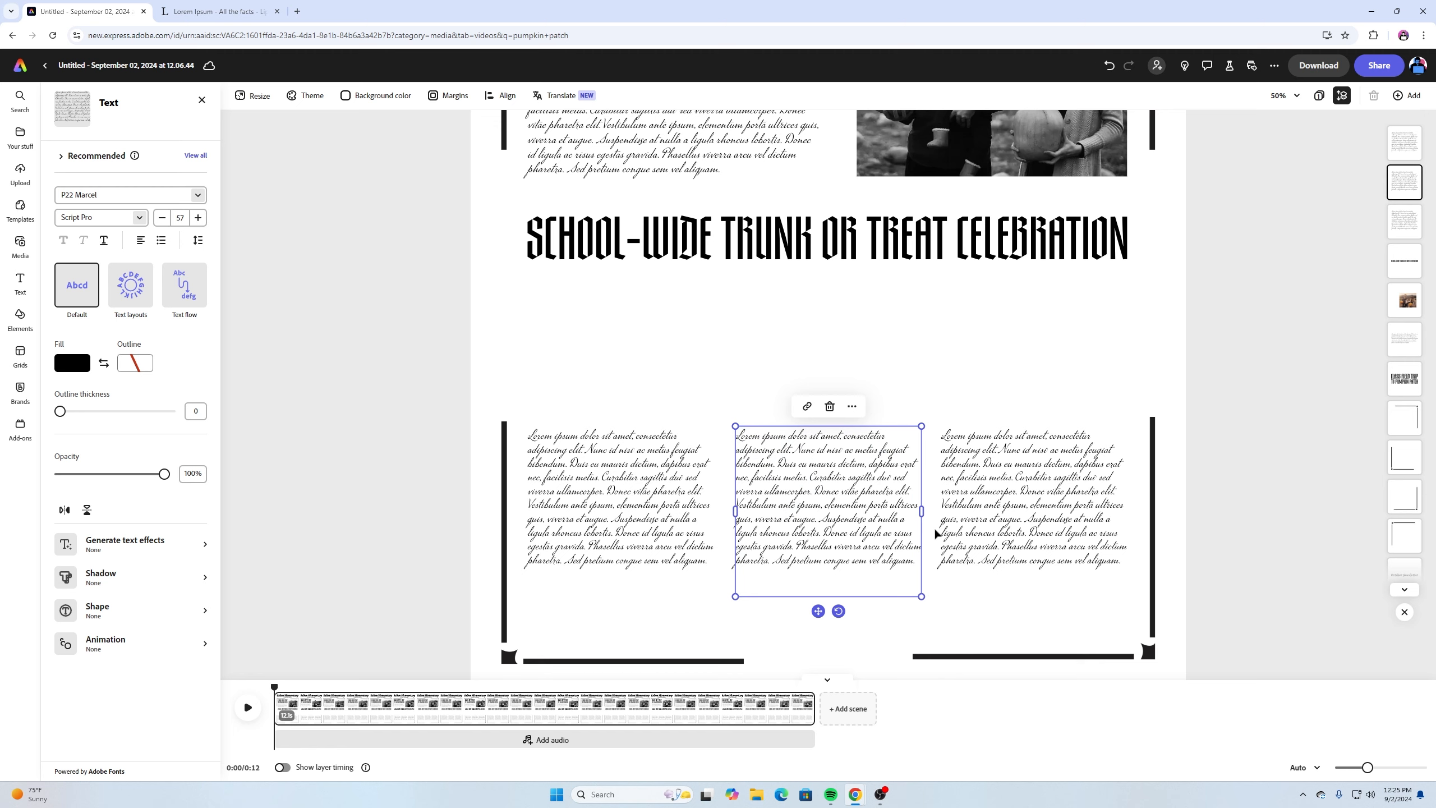
{"action": "key", "text": "ctrl+v"}
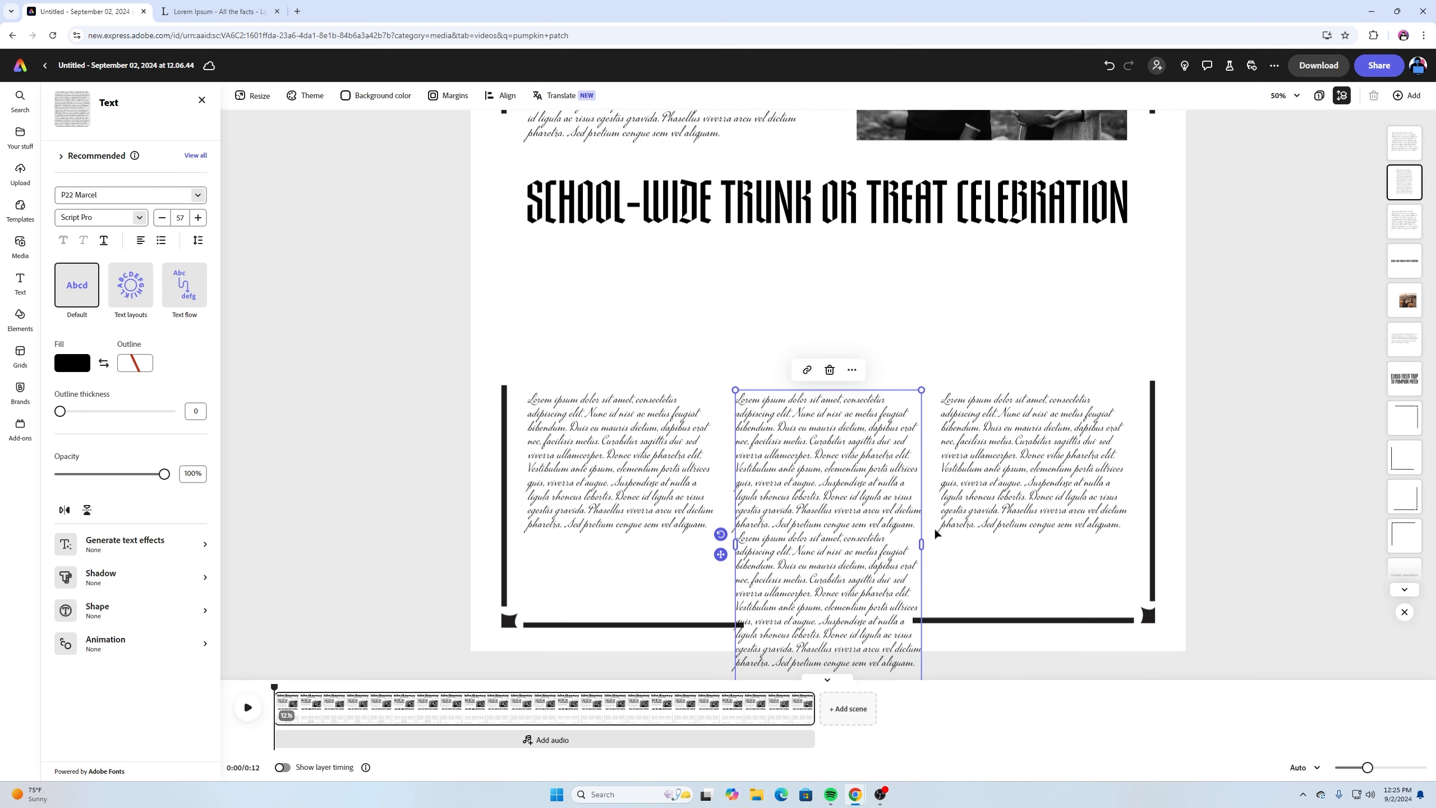
{"action": "left_click", "coordinate": [908, 538]}
{"action": "key", "text": "Return"}
{"action": "key", "text": "Return"}
{"action": "double_click", "coordinate": [1114, 529]}
{"action": "key", "text": "Return"}
{"action": "key", "text": "Return"}
{"action": "key", "text": "ctrl+v"}
Raise the two longer columns to just under the heading and align the left column's last line with theirs
{"action": "left_click", "coordinate": [880, 428], "text": "shift"}
{"action": "left_click_drag", "start_coordinate": [880, 427], "coordinate": [878, 281]}
{"action": "left_click", "coordinate": [634, 490]}
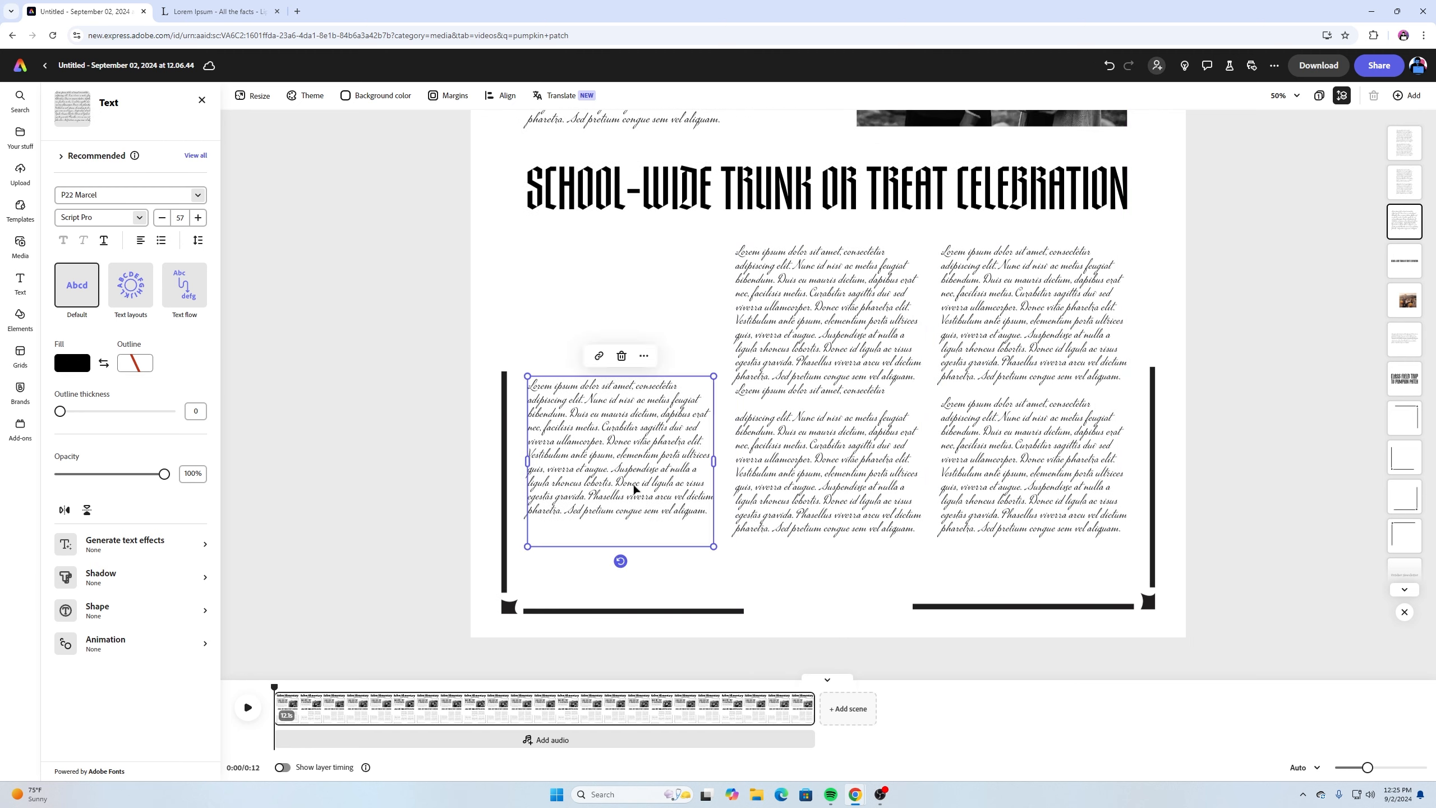
{"action": "left_click_drag", "start_coordinate": [635, 490], "coordinate": [634, 508]}
{"action": "left_click", "coordinate": [1209, 468]}
{"action": "scroll", "coordinate": [1209, 469], "scroll_direction": "up", "scroll_amount": 4}
{"action": "scroll", "coordinate": [1167, 440], "scroll_direction": "down", "scroll_amount": 4}
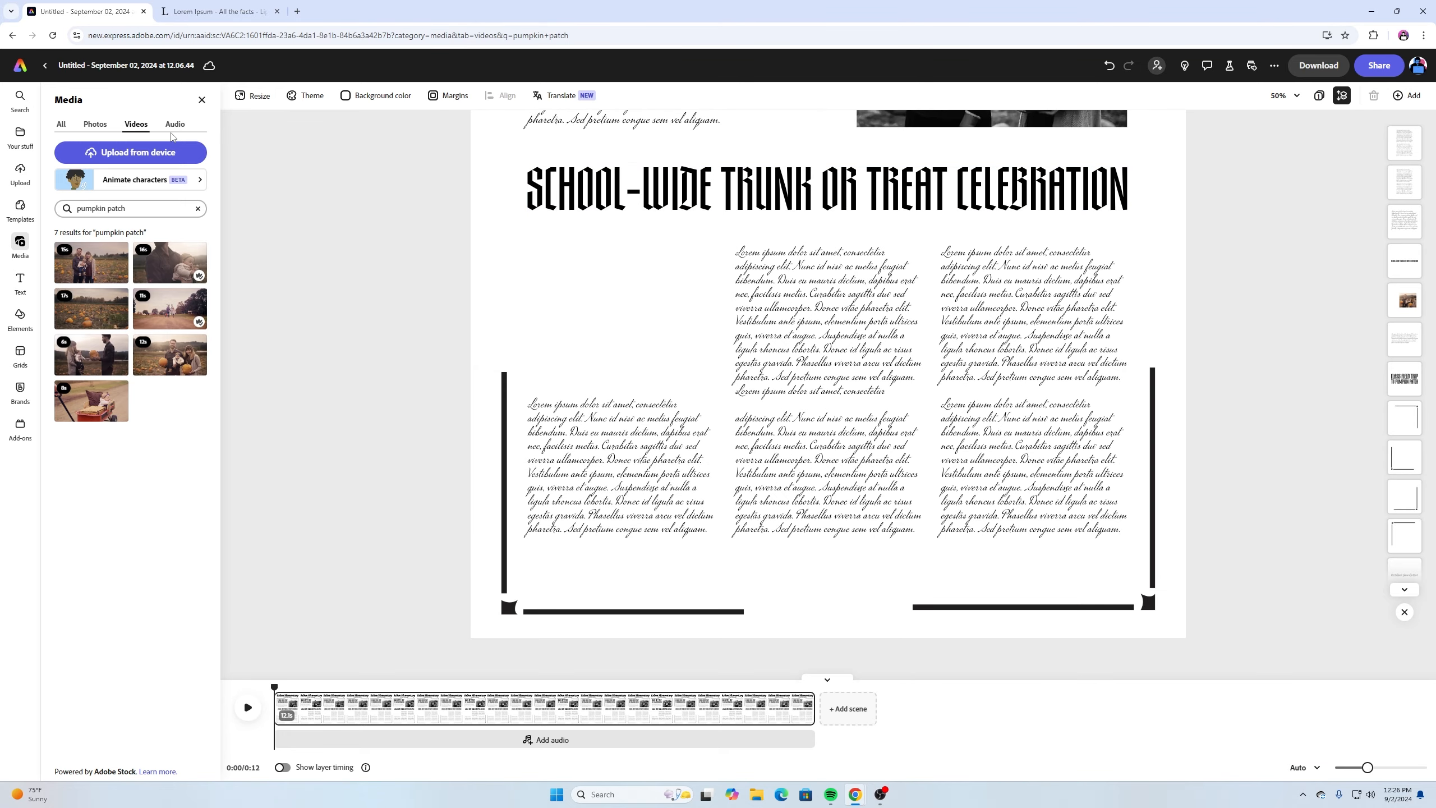
Search the stock videos for "trick or treat" and look through the clips for a suitable one
{"action": "left_click", "coordinate": [73, 215]}
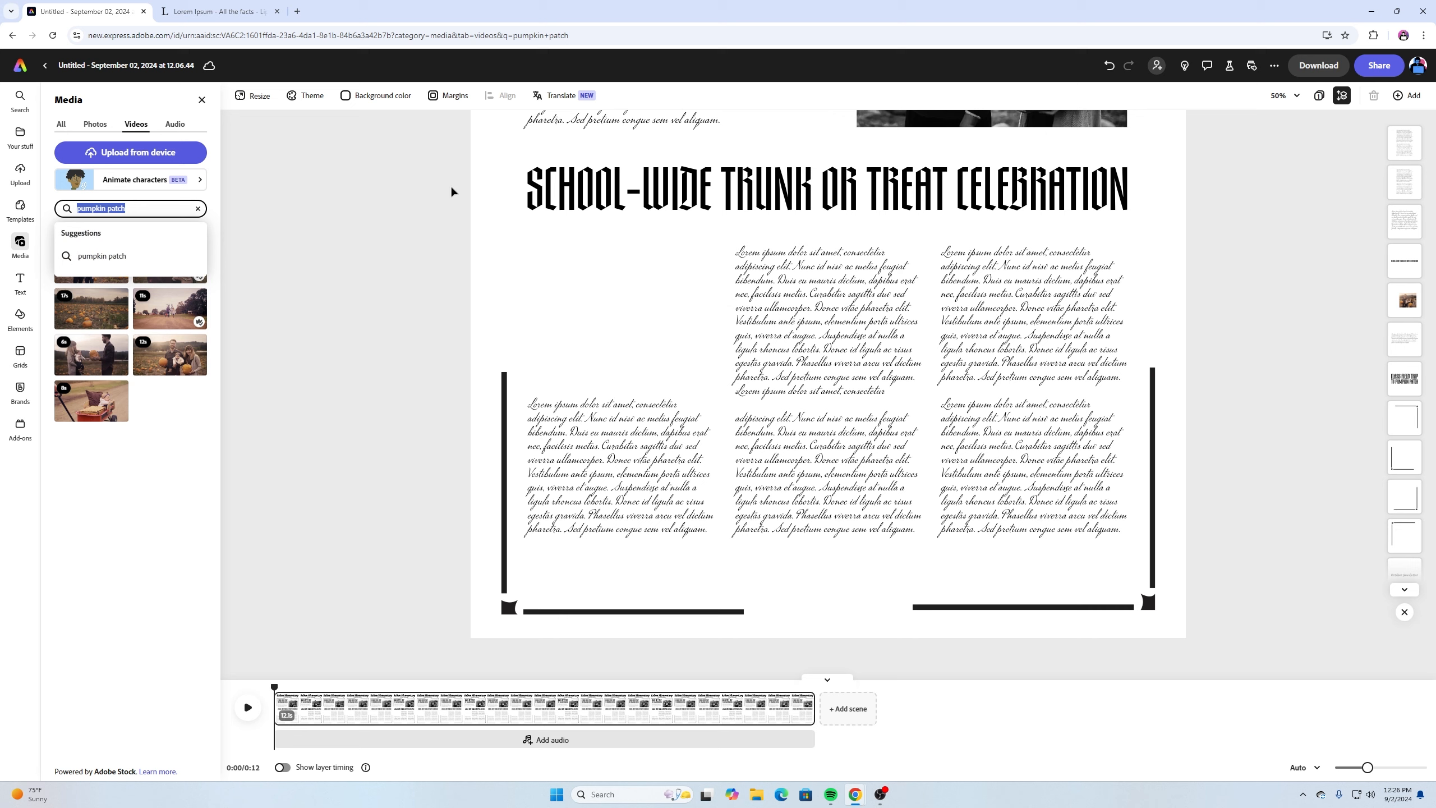
{"action": "type", "text": "trick or treat"}
{"action": "key", "text": "Return"}
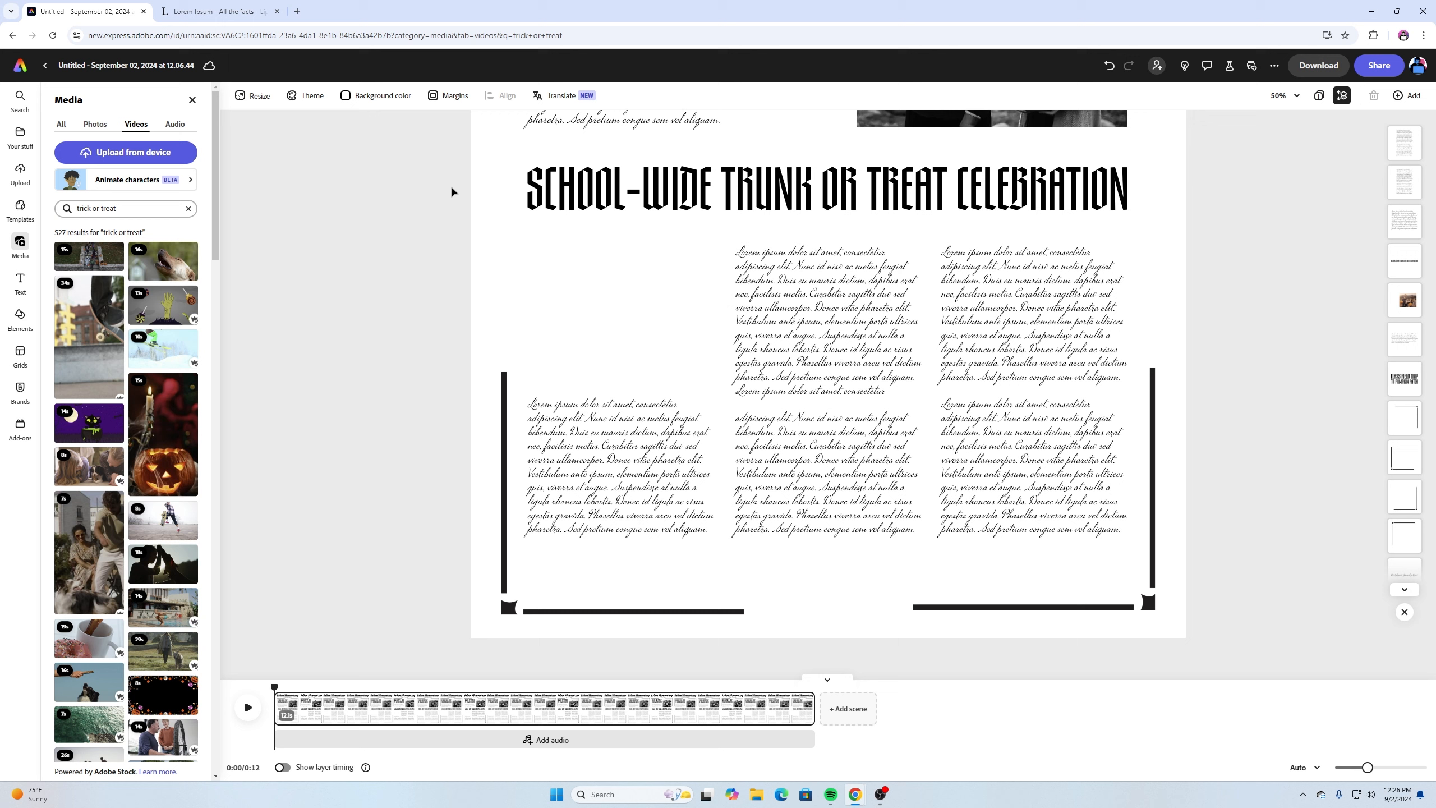
{"action": "scroll", "coordinate": [182, 304], "scroll_direction": "down", "scroll_amount": 5}
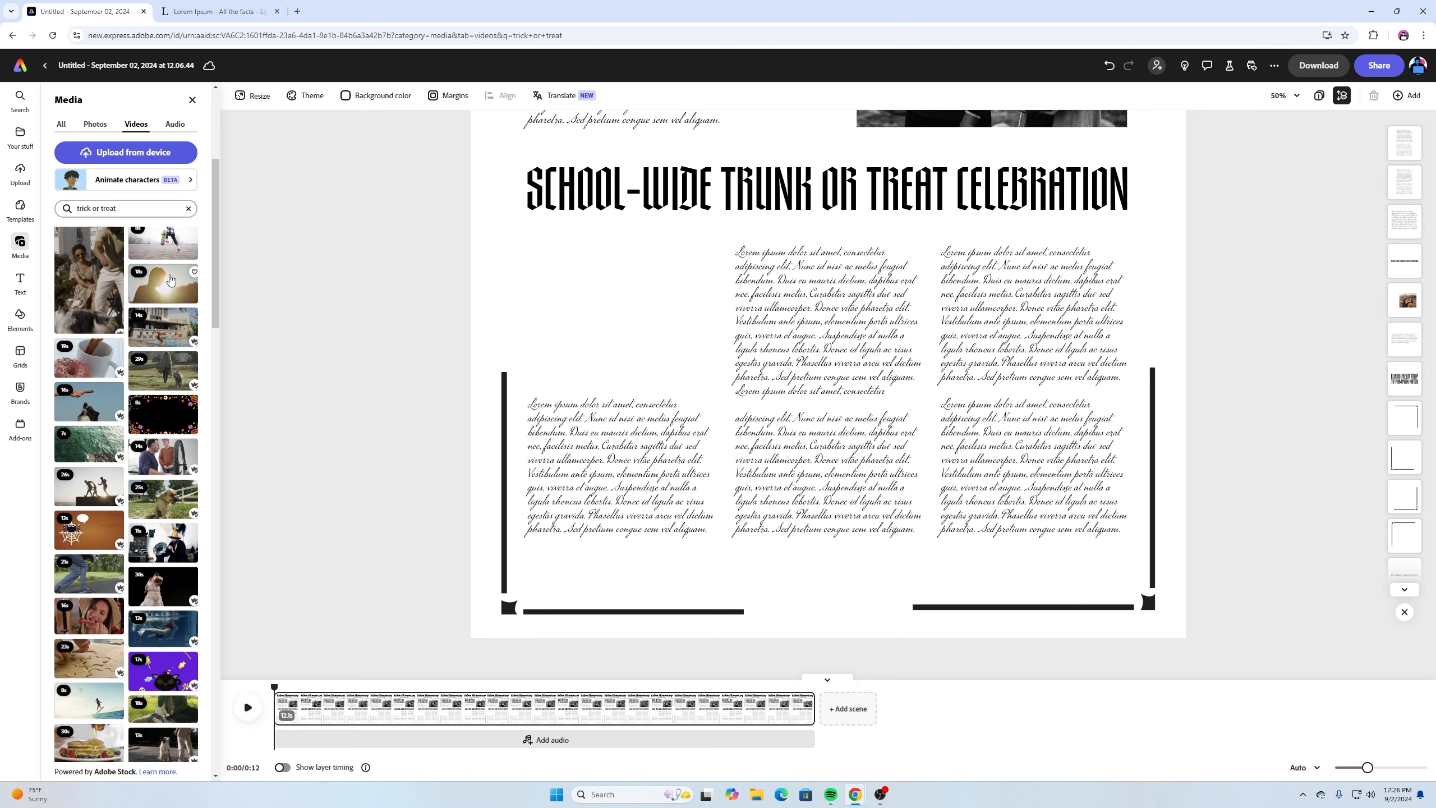
{"action": "scroll", "coordinate": [166, 289], "scroll_direction": "down", "scroll_amount": 10}
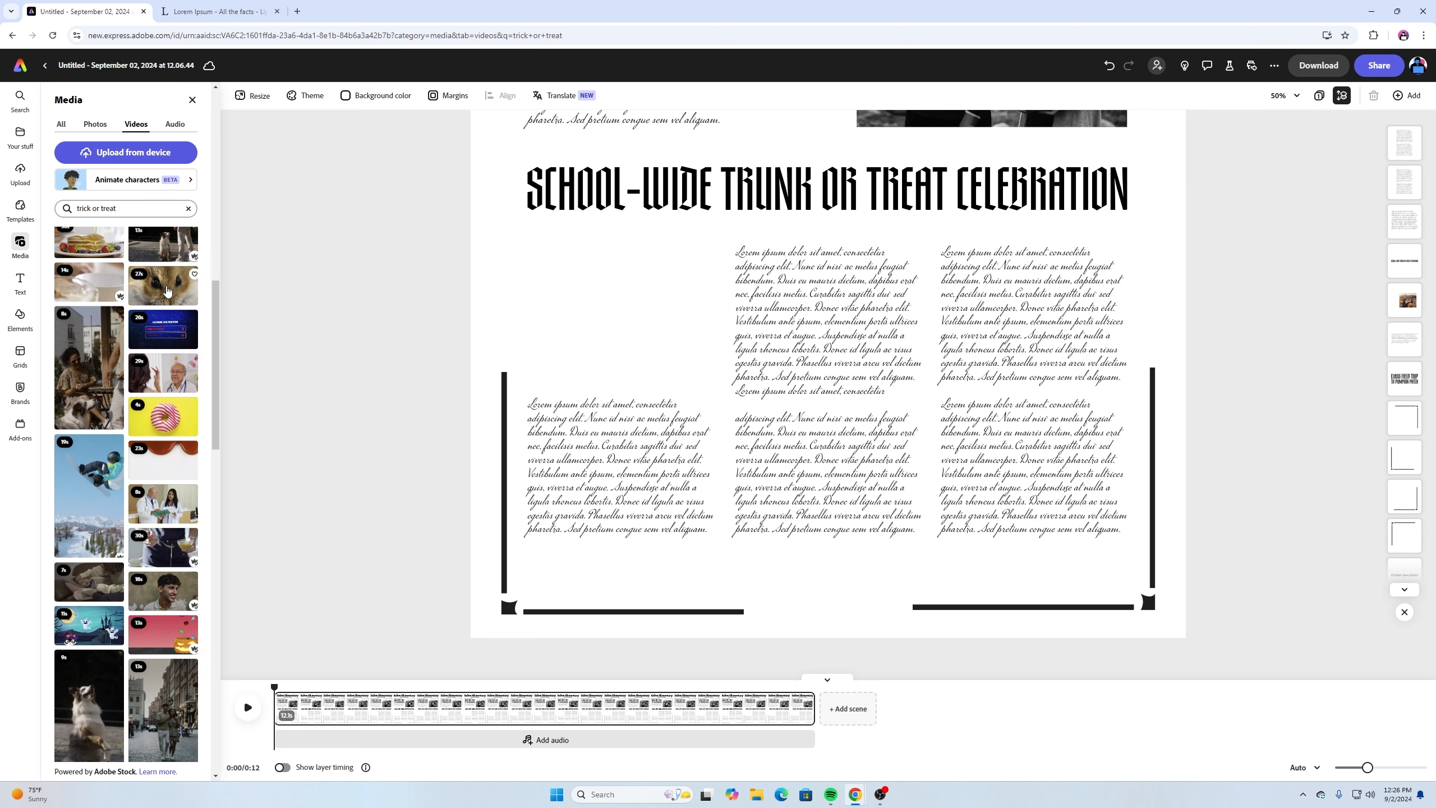
{"action": "scroll", "coordinate": [168, 292], "scroll_direction": "down", "scroll_amount": 1}
{"action": "scroll", "coordinate": [168, 291], "scroll_direction": "up", "scroll_amount": 15}
Search the videos for "halloween kids" and place the clip of costumed children at a doorway in the gap above the left column
{"action": "left_click_drag", "start_coordinate": [129, 210], "coordinate": [54, 215]}
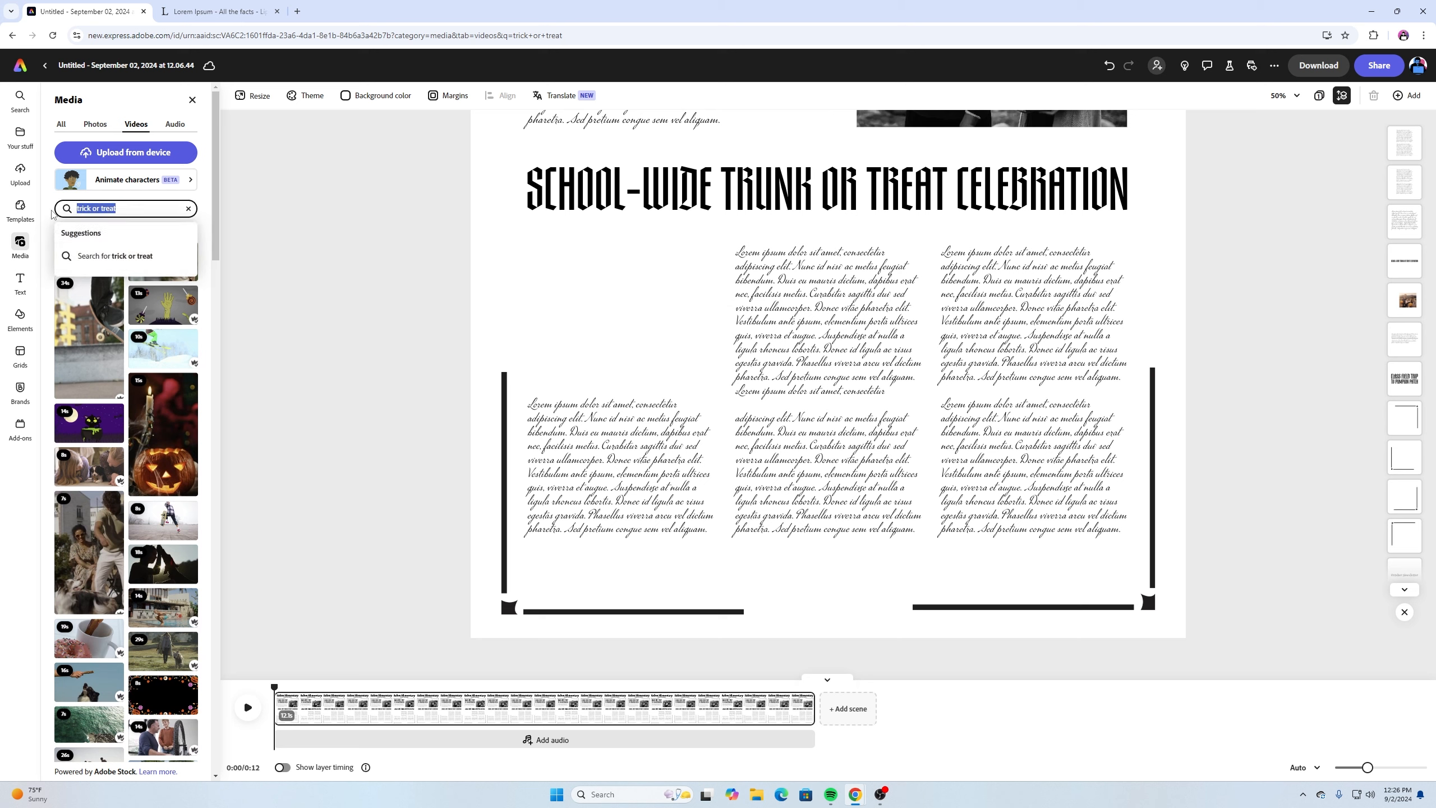
{"action": "type", "text": "halloween kids"}
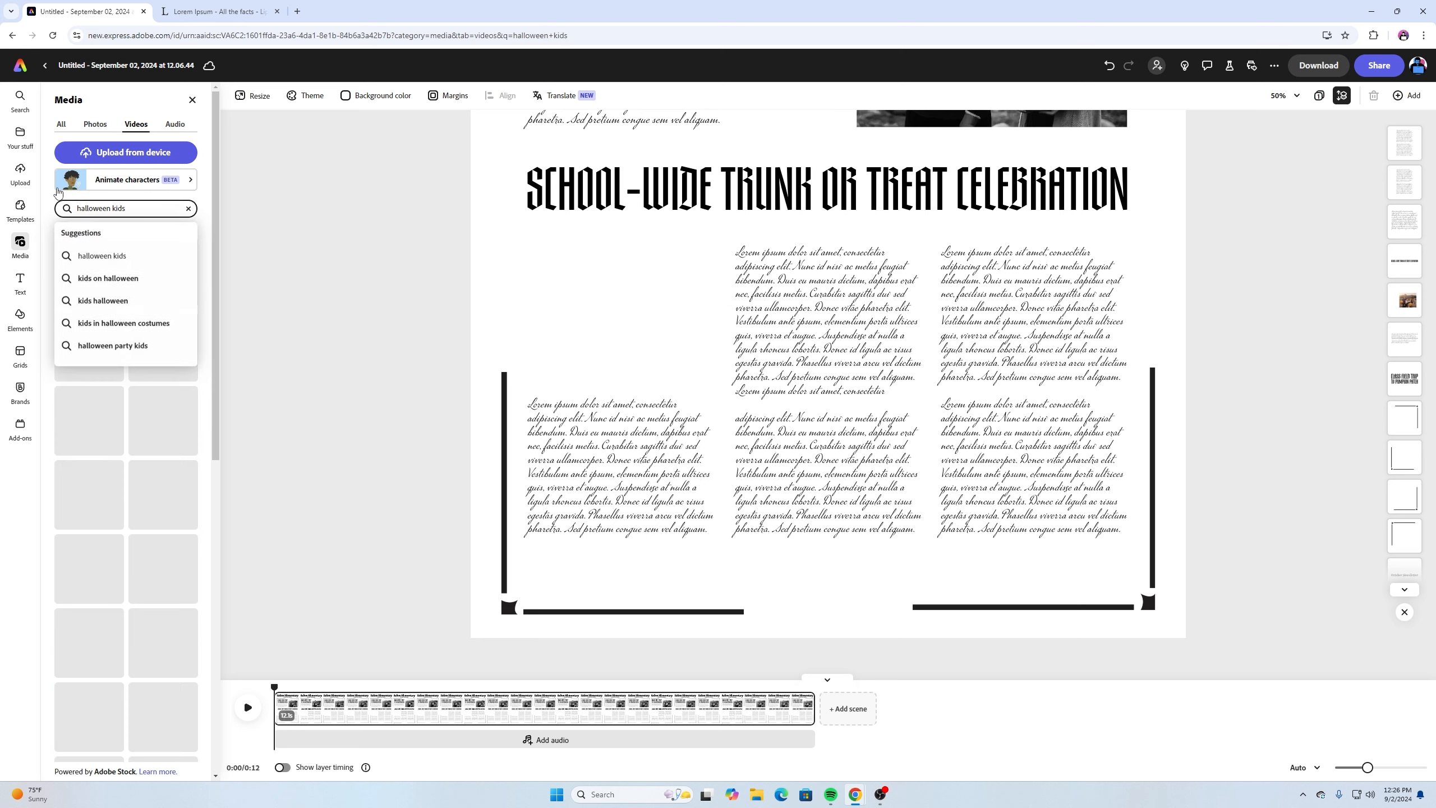
{"action": "key", "text": "Return"}
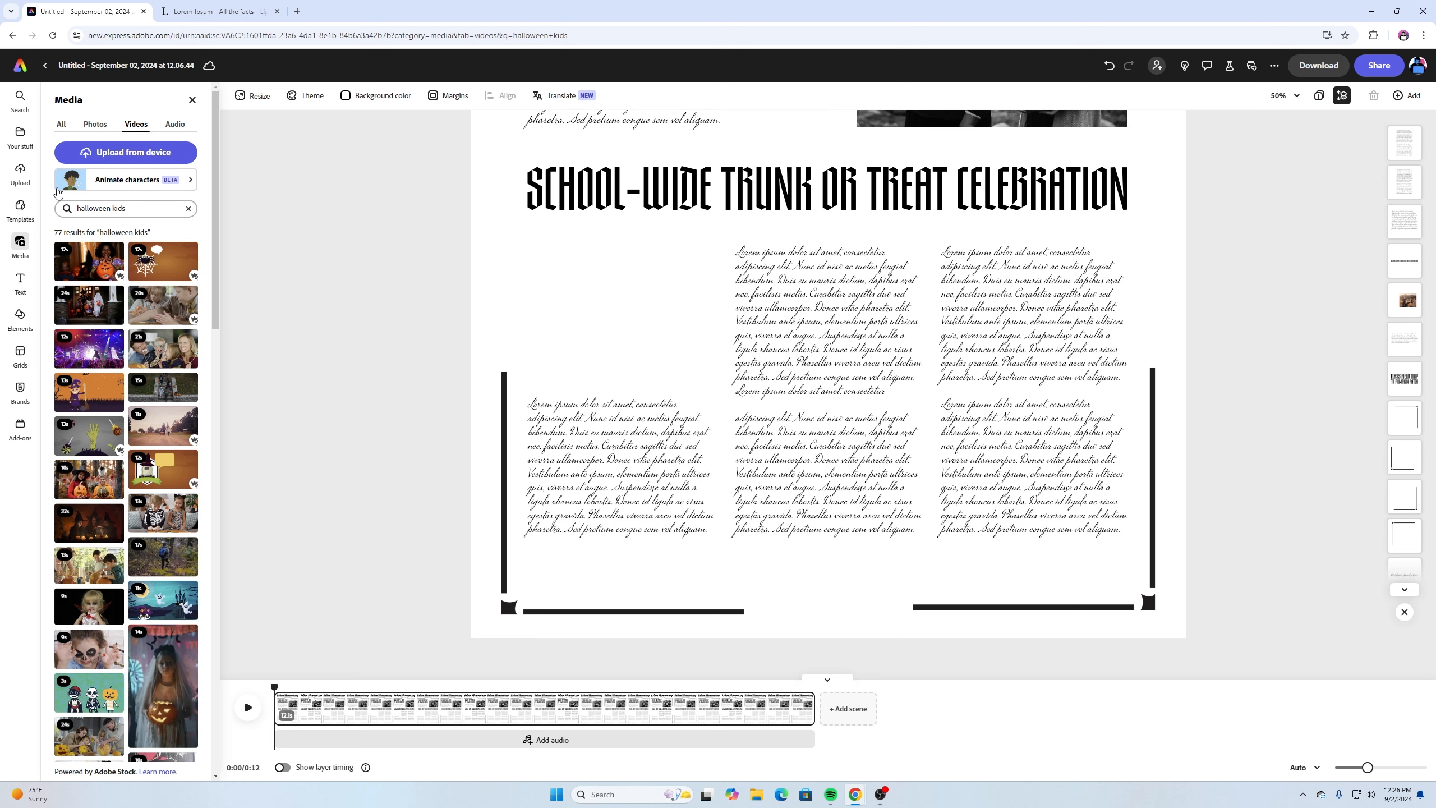
{"action": "left_click", "coordinate": [96, 307]}
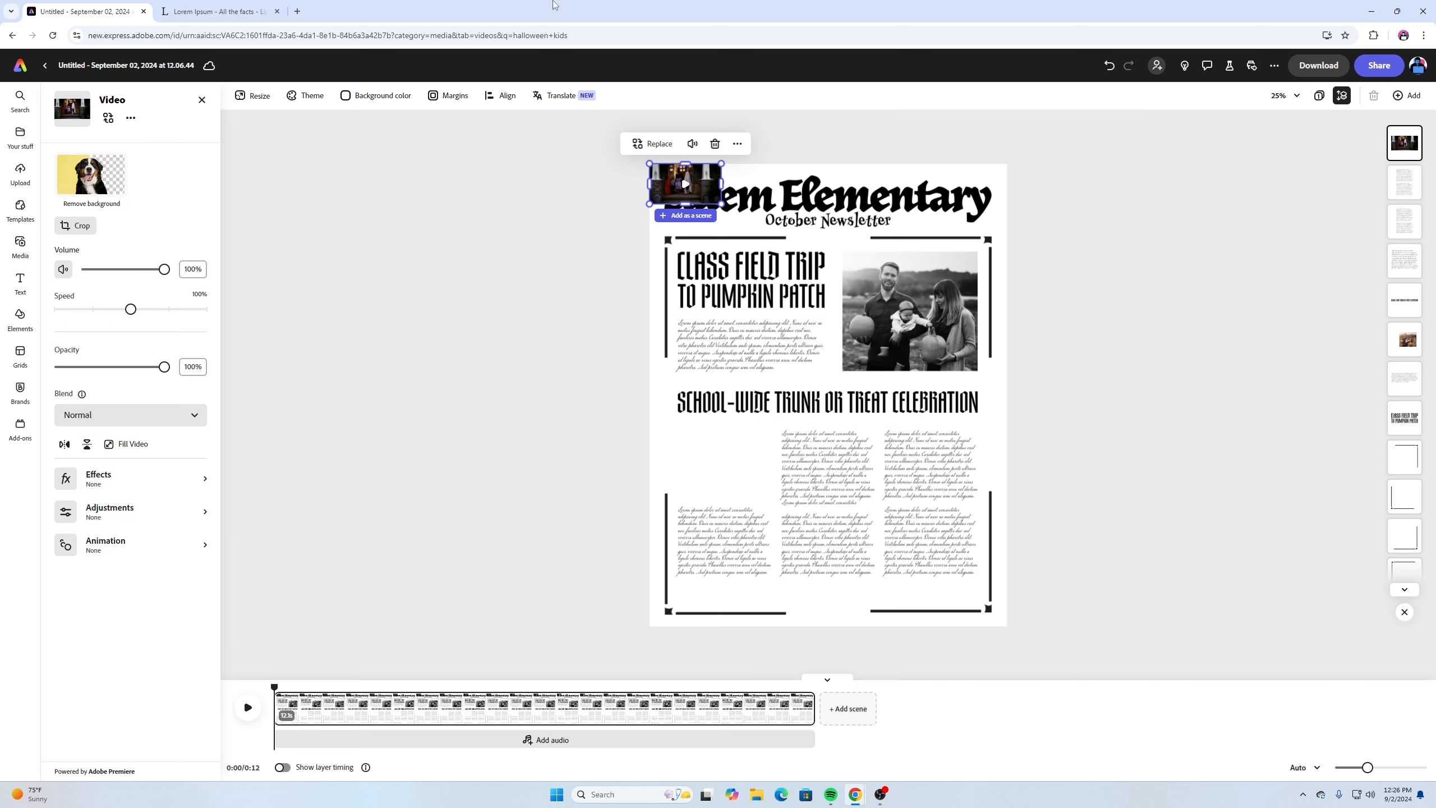
{"action": "left_click_drag", "start_coordinate": [705, 197], "coordinate": [735, 477]}
{"action": "key", "text": "ctrl+plus"}
{"action": "key", "text": "ctrl+plus"}
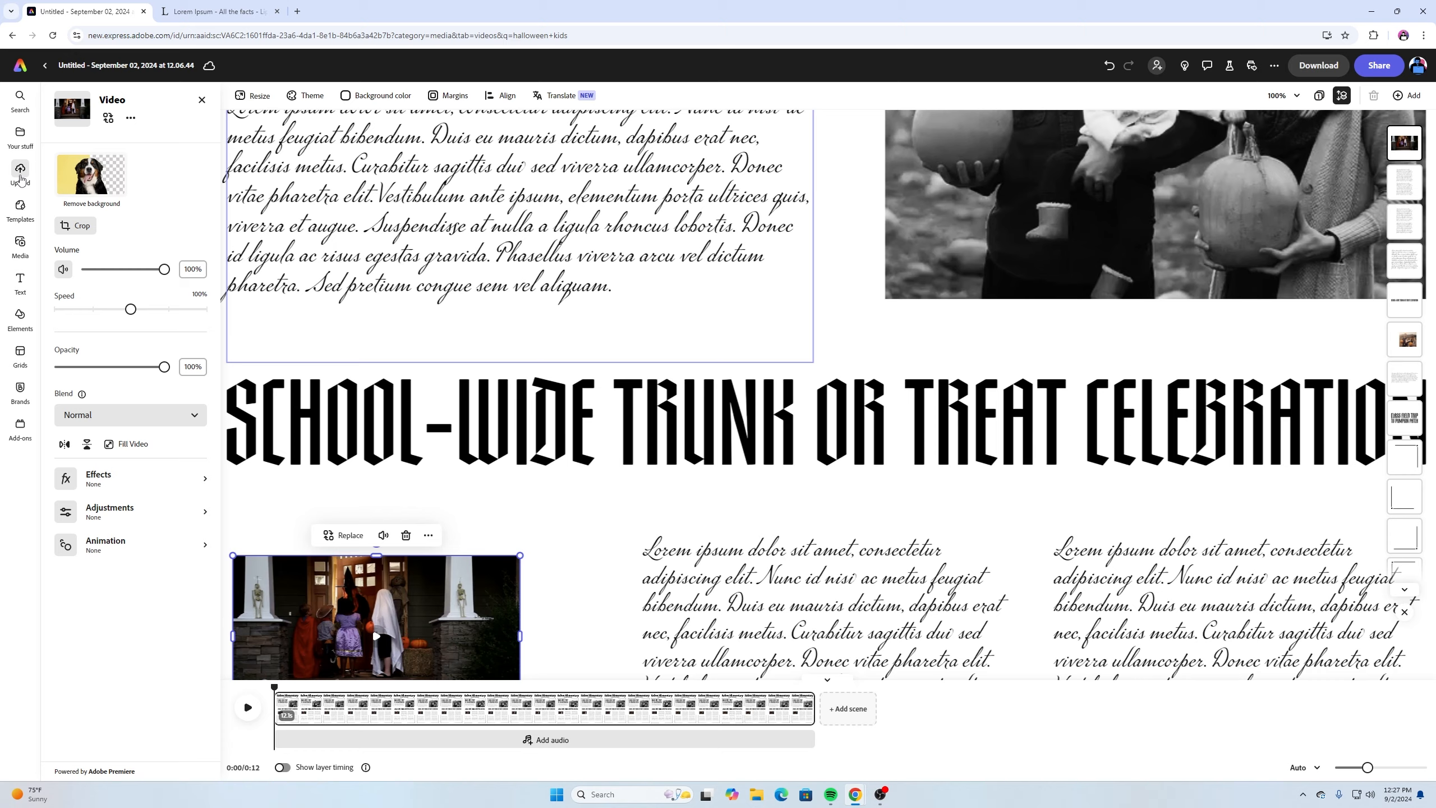
{"action": "scroll", "coordinate": [579, 400], "scroll_direction": "down", "scroll_amount": 5}
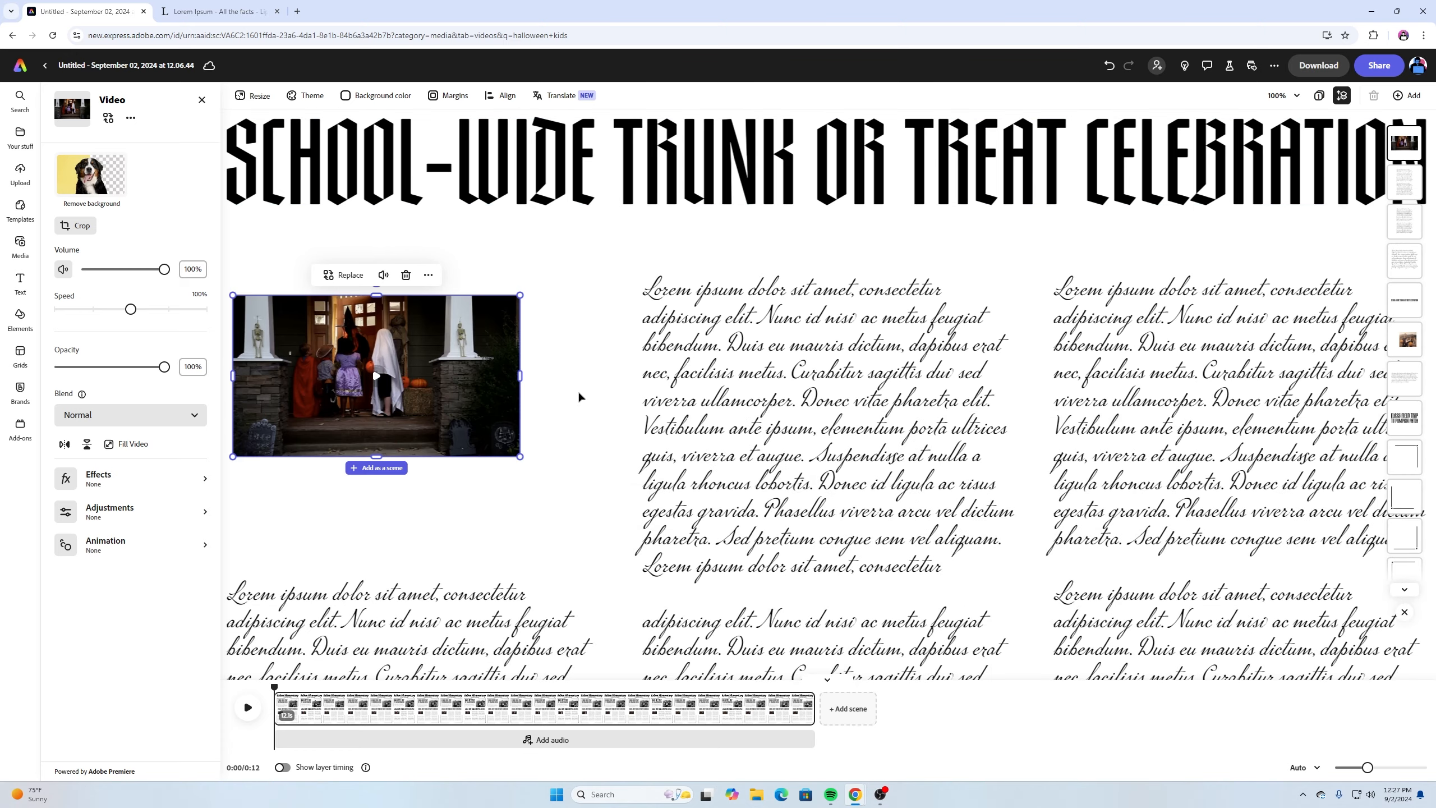
{"action": "scroll", "coordinate": [578, 390], "scroll_direction": "down", "scroll_amount": 3}
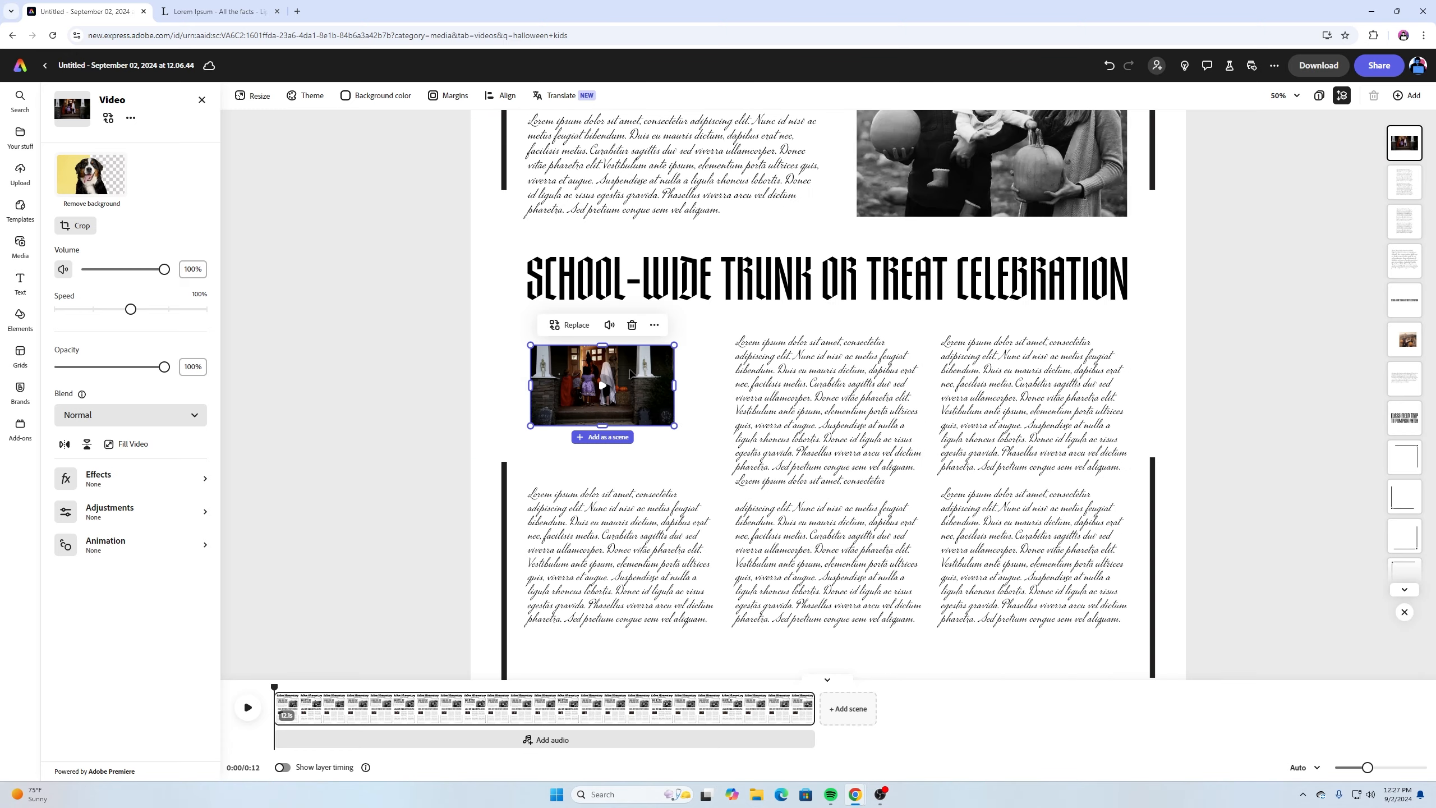
Enlarge the Halloween video and crop its sides to fill the space above the left text column at the column's width
{"action": "left_click_drag", "start_coordinate": [631, 374], "coordinate": [700, 381]}
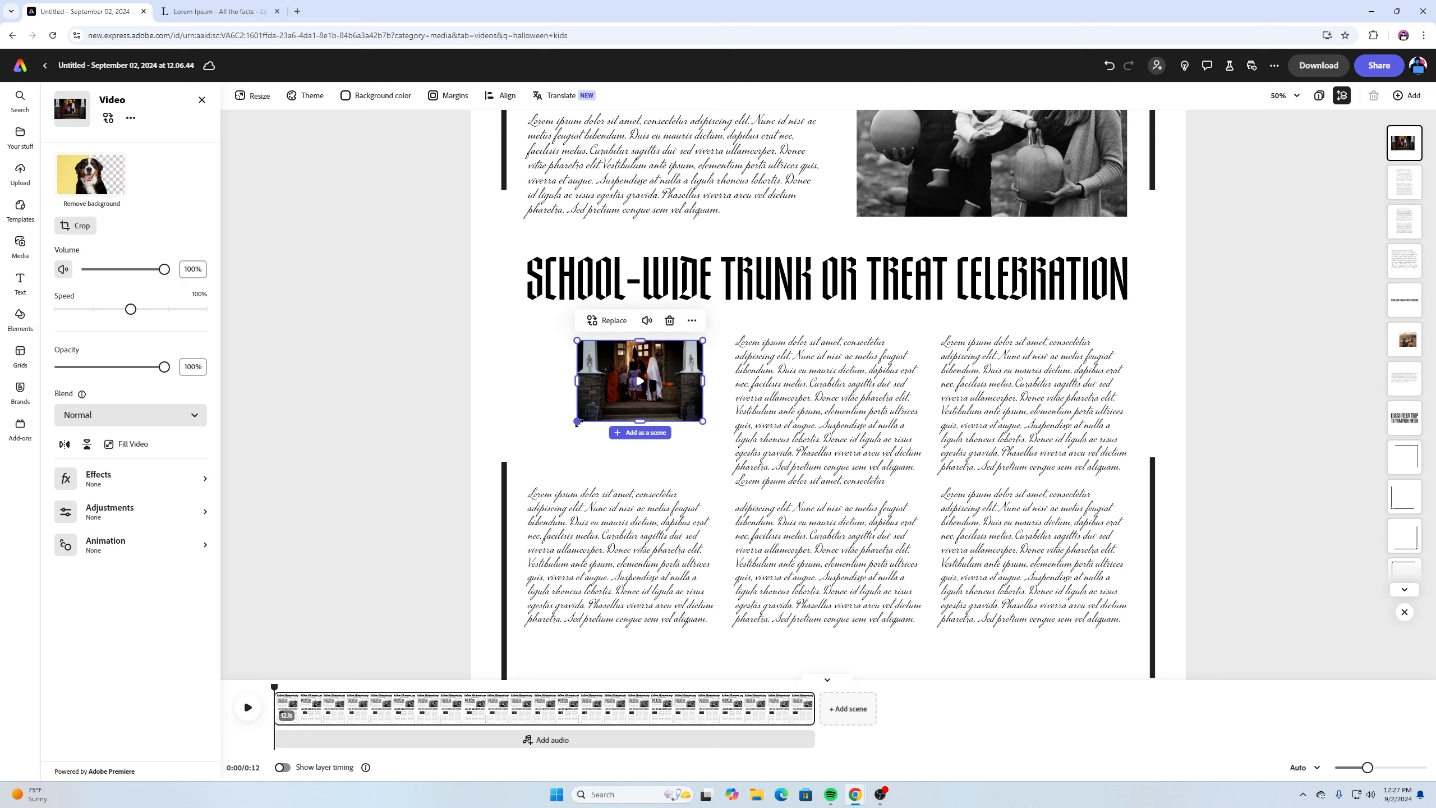
{"action": "left_click_drag", "start_coordinate": [577, 422], "coordinate": [493, 475]}
{"action": "left_click_drag", "start_coordinate": [599, 407], "coordinate": [611, 403]}
{"action": "left_click_drag", "start_coordinate": [504, 403], "coordinate": [528, 403]}
{"action": "left_click_drag", "start_coordinate": [715, 404], "coordinate": [633, 399]}
{"action": "left_click_drag", "start_coordinate": [699, 399], "coordinate": [714, 397]}
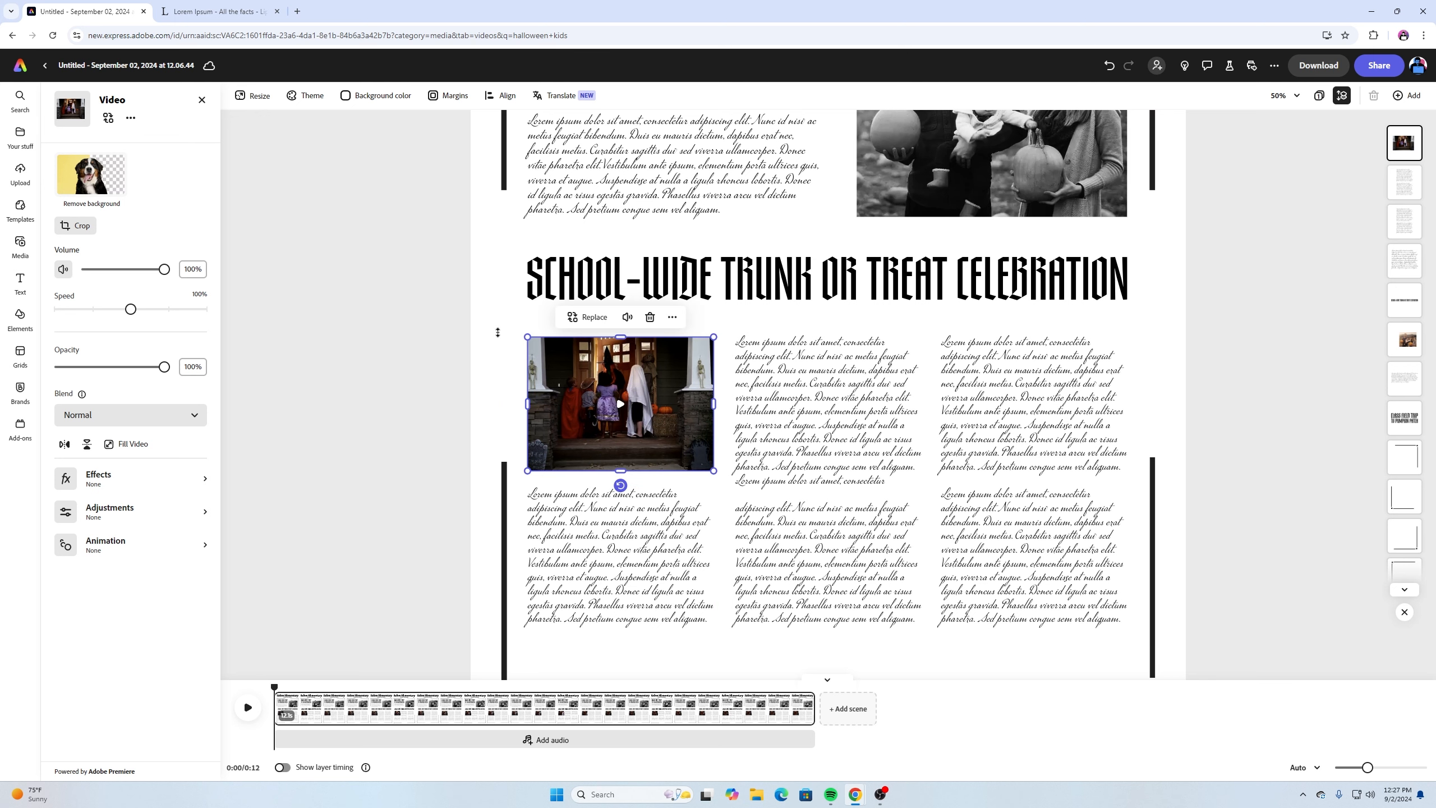
Turn the Halloween video black and white with saturation -100, raise its brightness to 94 and fine-tune its contrast
{"action": "left_click", "coordinate": [131, 511]}
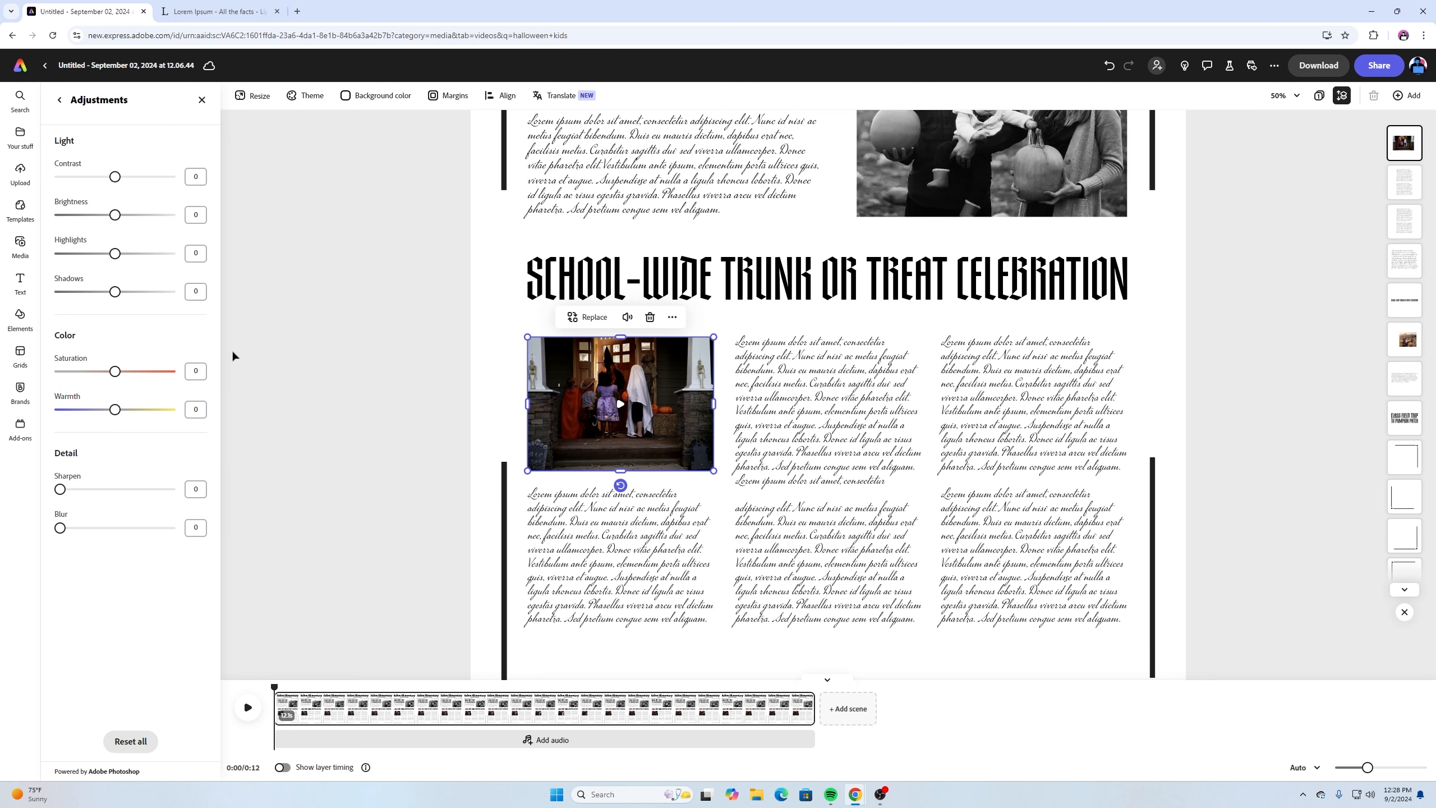
{"action": "left_click_drag", "start_coordinate": [115, 372], "coordinate": [53, 373]}
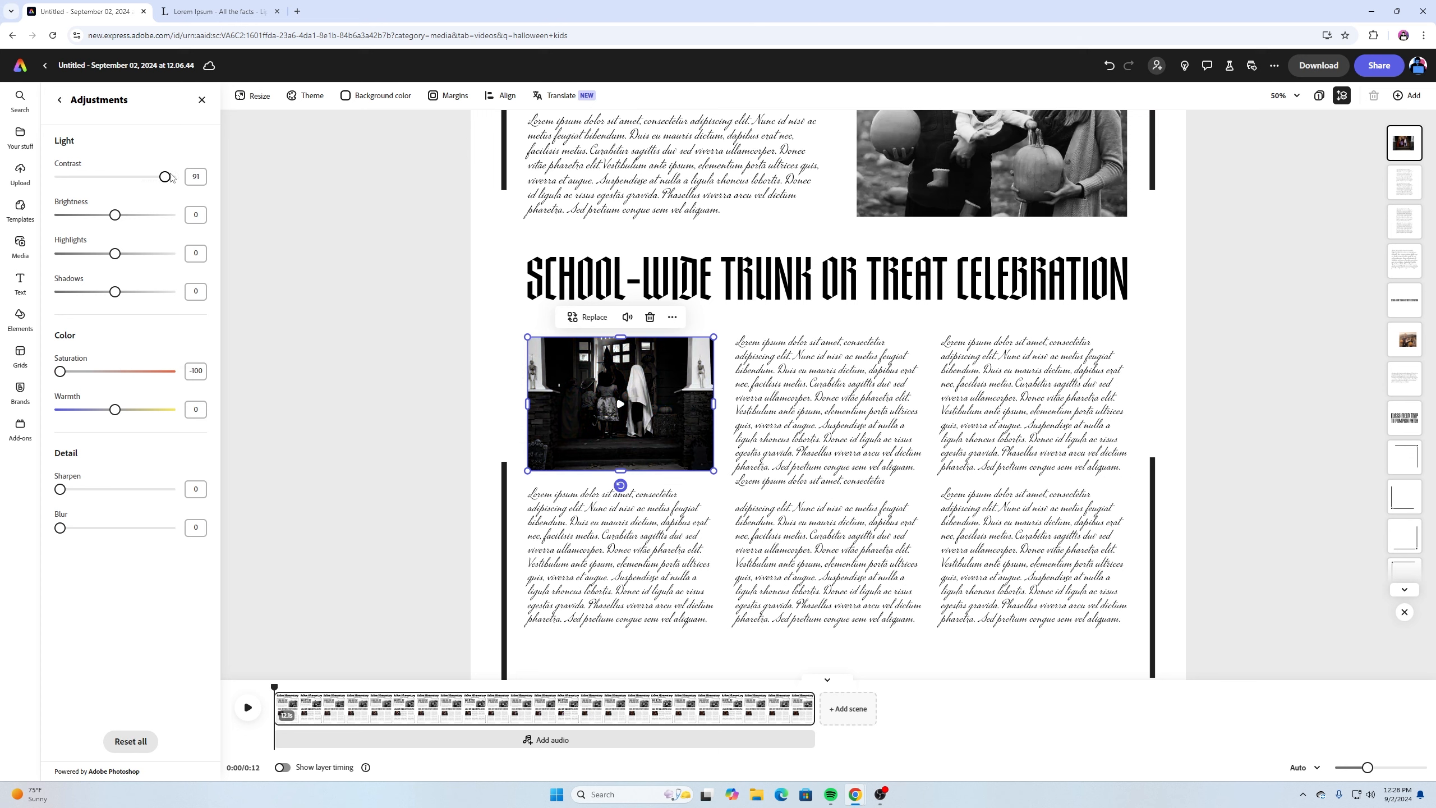
{"action": "left_click_drag", "start_coordinate": [115, 177], "coordinate": [183, 220]}
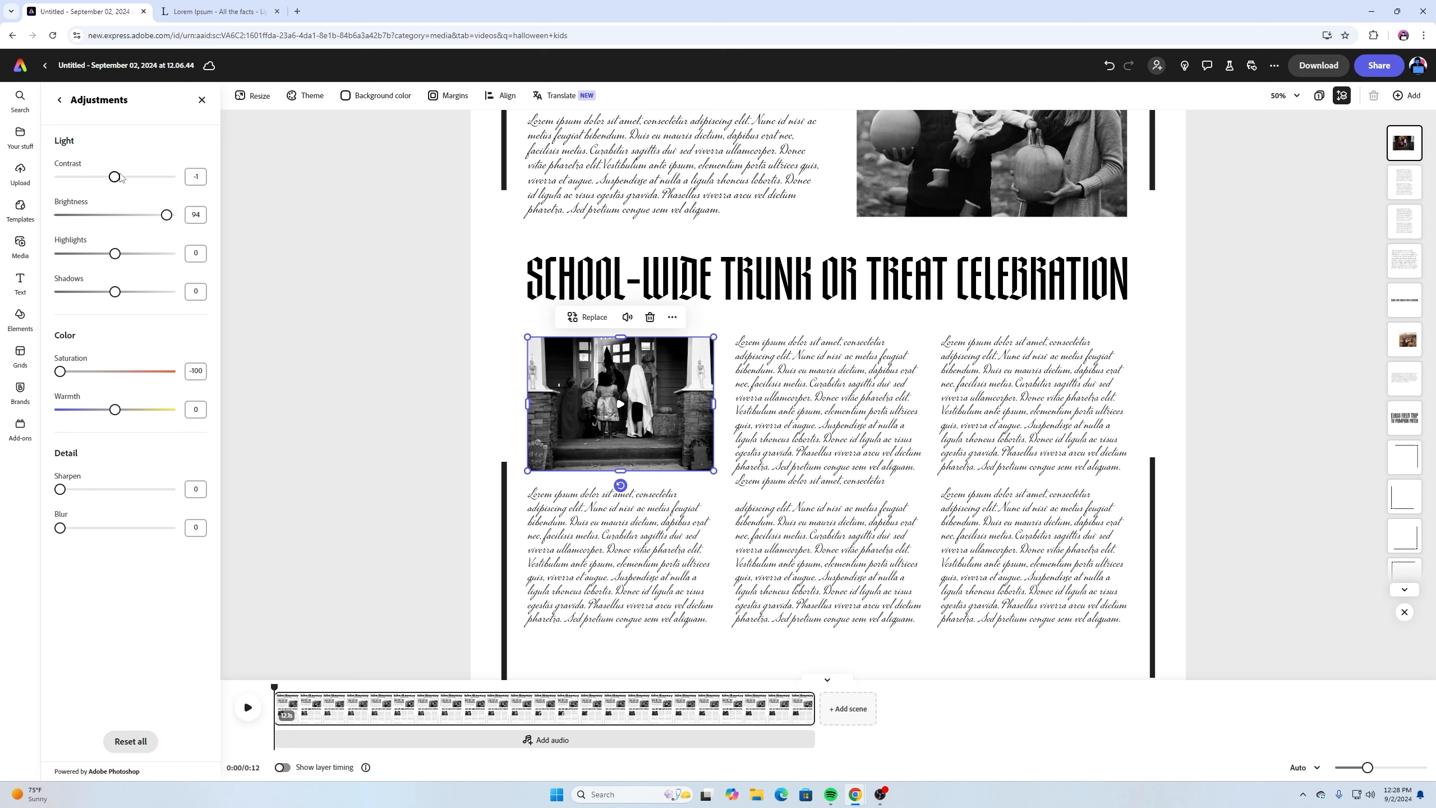
{"action": "mouse_move", "coordinate": [121, 178]}
{"action": "left_mouse_down"}
{"action": "mouse_move", "coordinate": [153, 178]}
{"action": "mouse_move", "coordinate": [105, 184]}
{"action": "left_mouse_up"}
{"action": "left_click", "coordinate": [380, 304]}
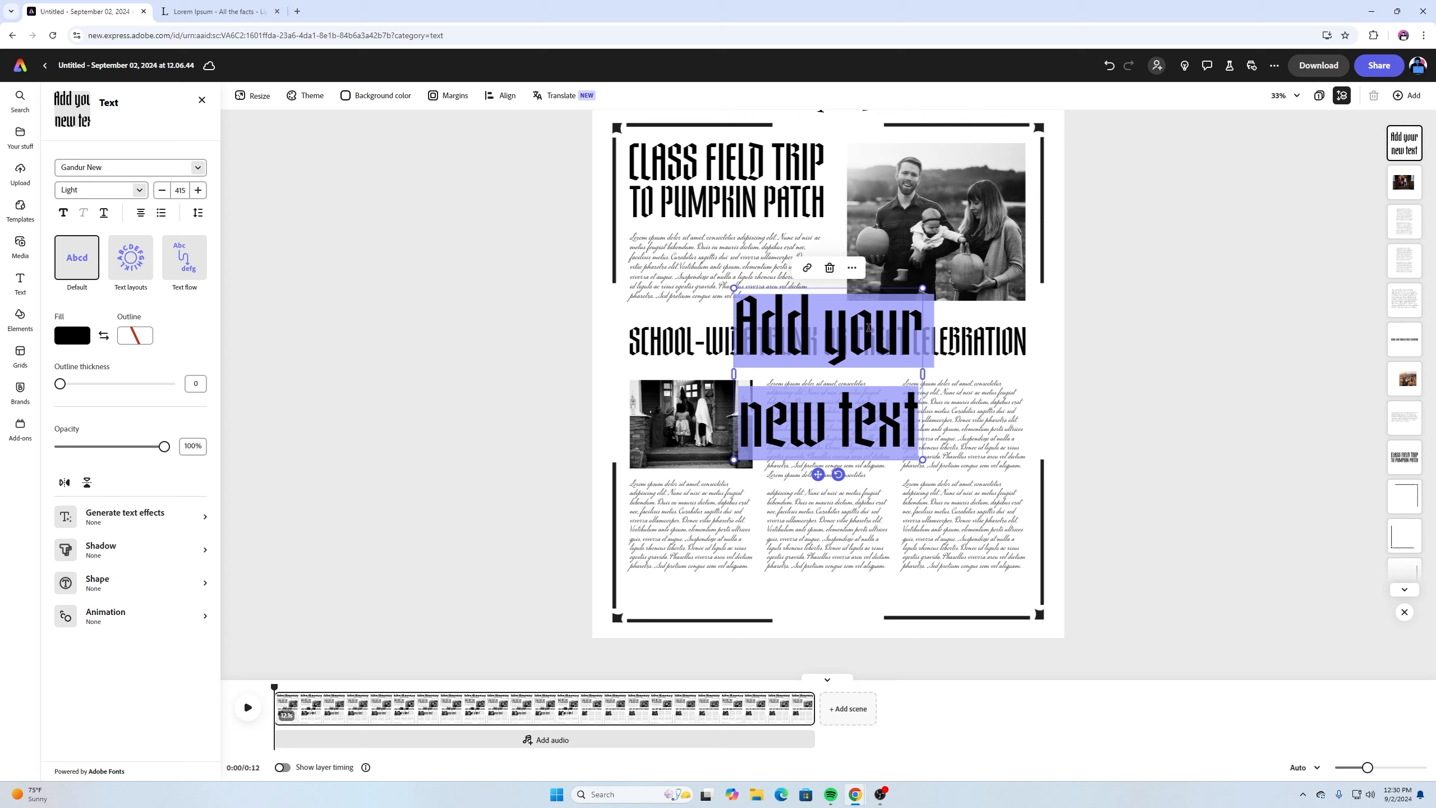
{"action": "type", "text": "W"}
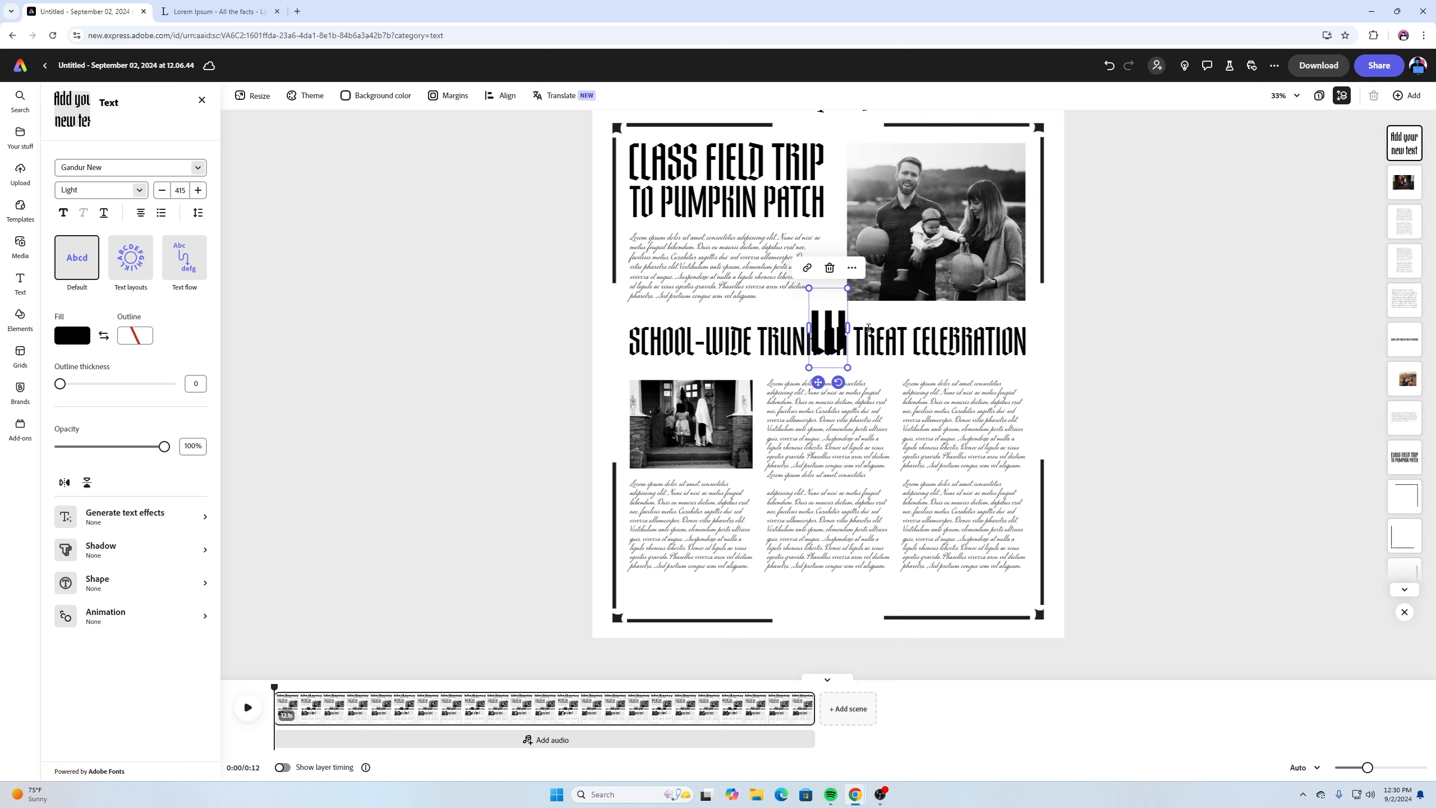
{"action": "type", "text": "WW.S"}
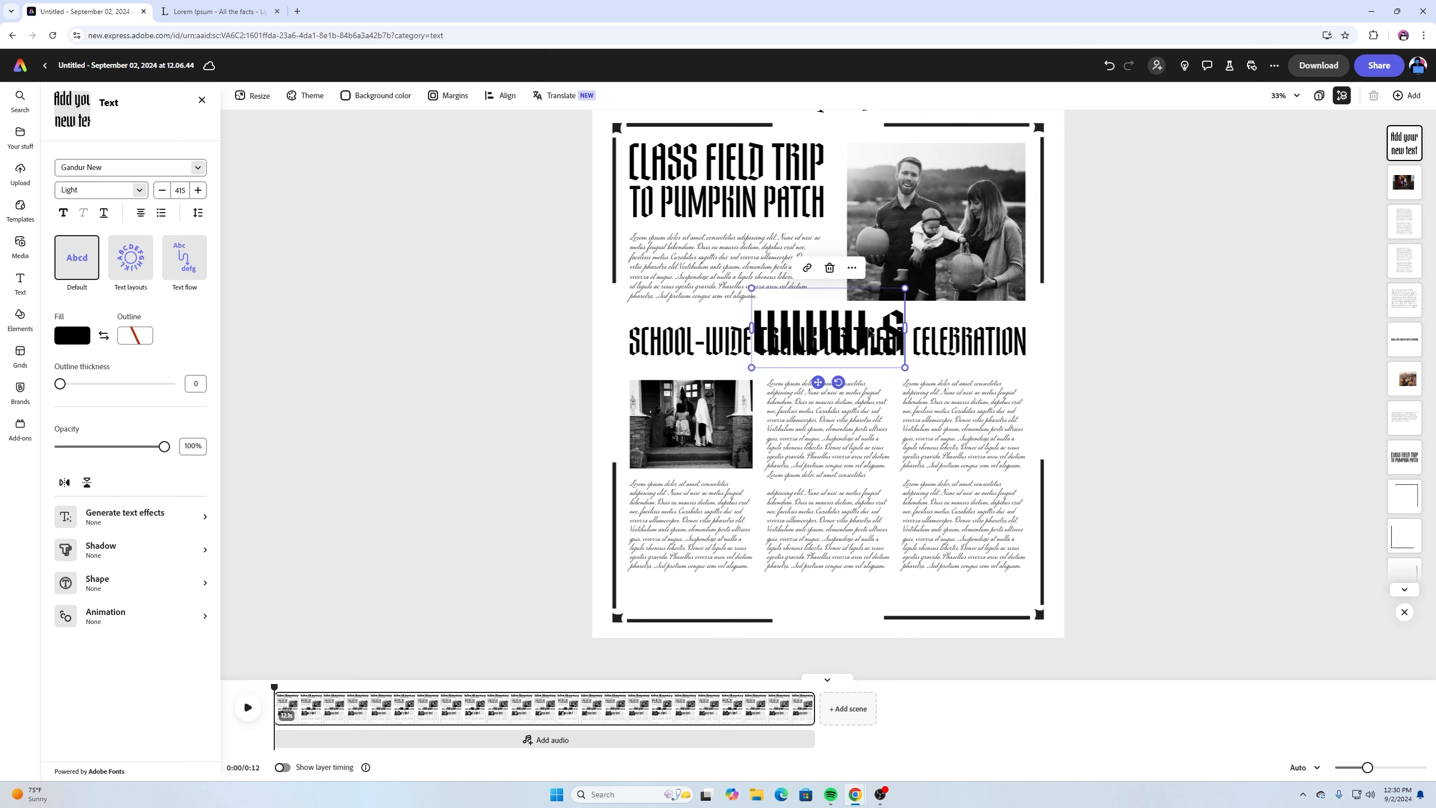
{"action": "type", "text": "alem"}
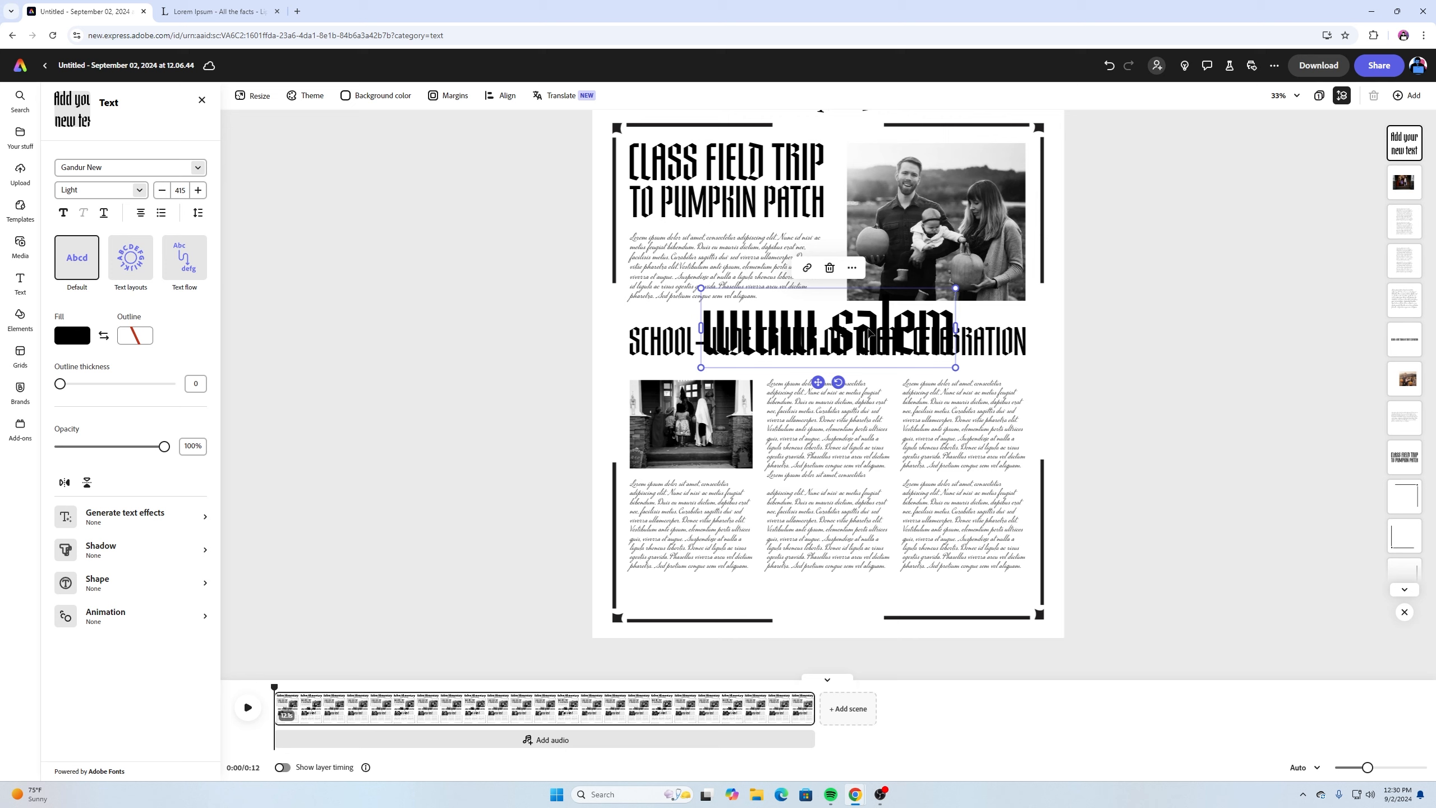
{"action": "type", "text": "element"}
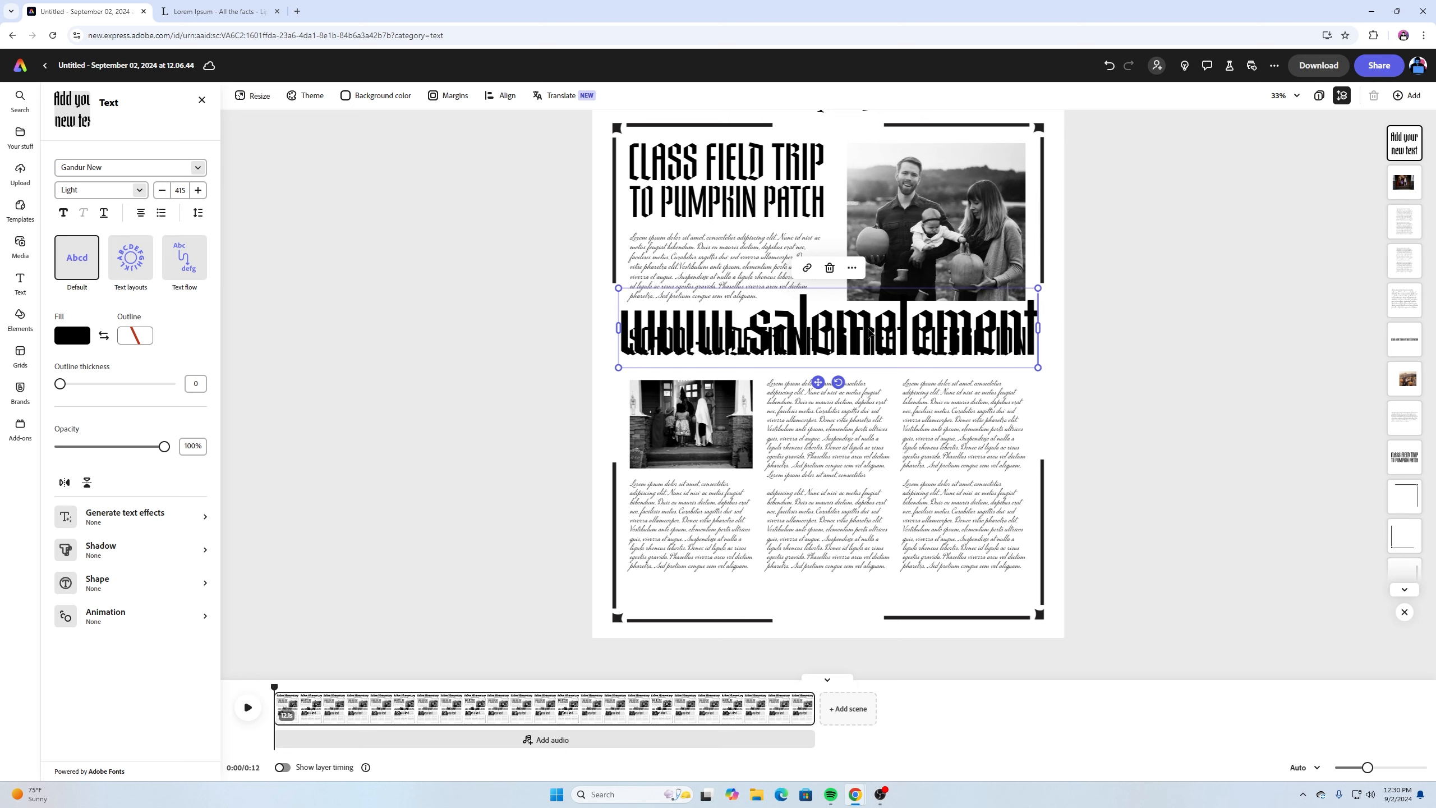
{"action": "type", "text": "ary.edu"}
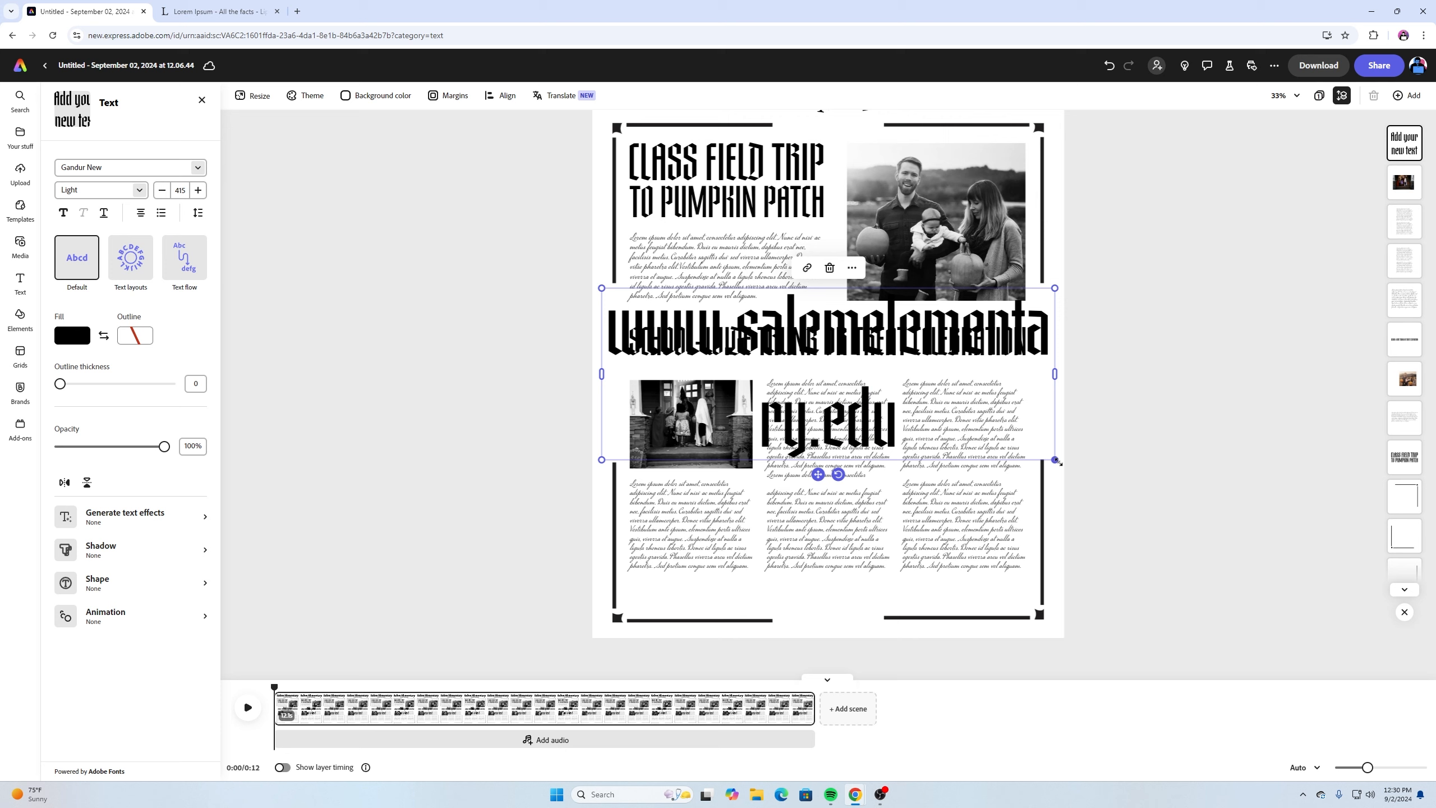
Shrink the web address to fit on one line, right-align it and move it to the page's lower right corner
{"action": "left_click_drag", "start_coordinate": [1055, 459], "coordinate": [874, 390]}
{"action": "left_click_drag", "start_coordinate": [875, 340], "coordinate": [1053, 296]}
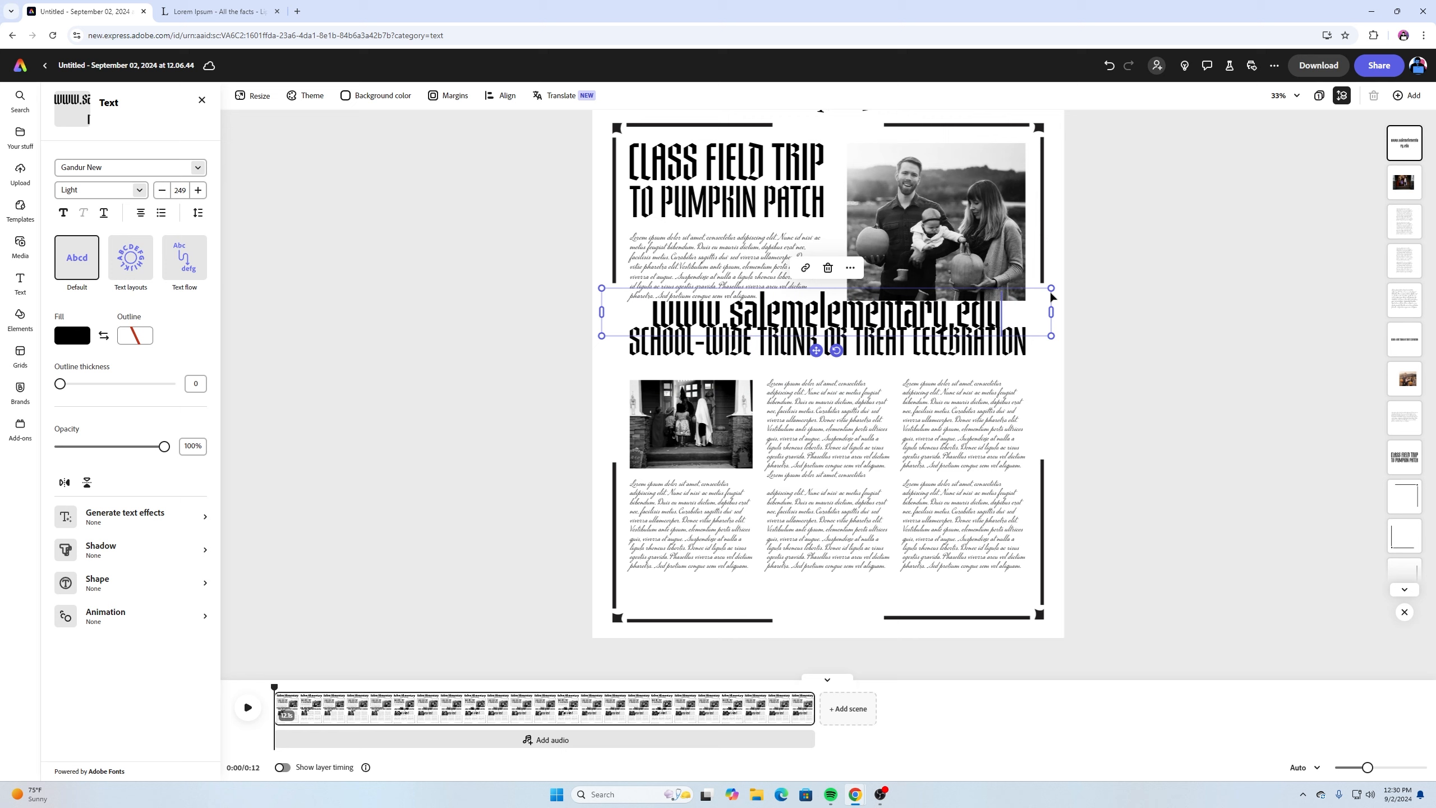
{"action": "left_click", "coordinate": [140, 212]}
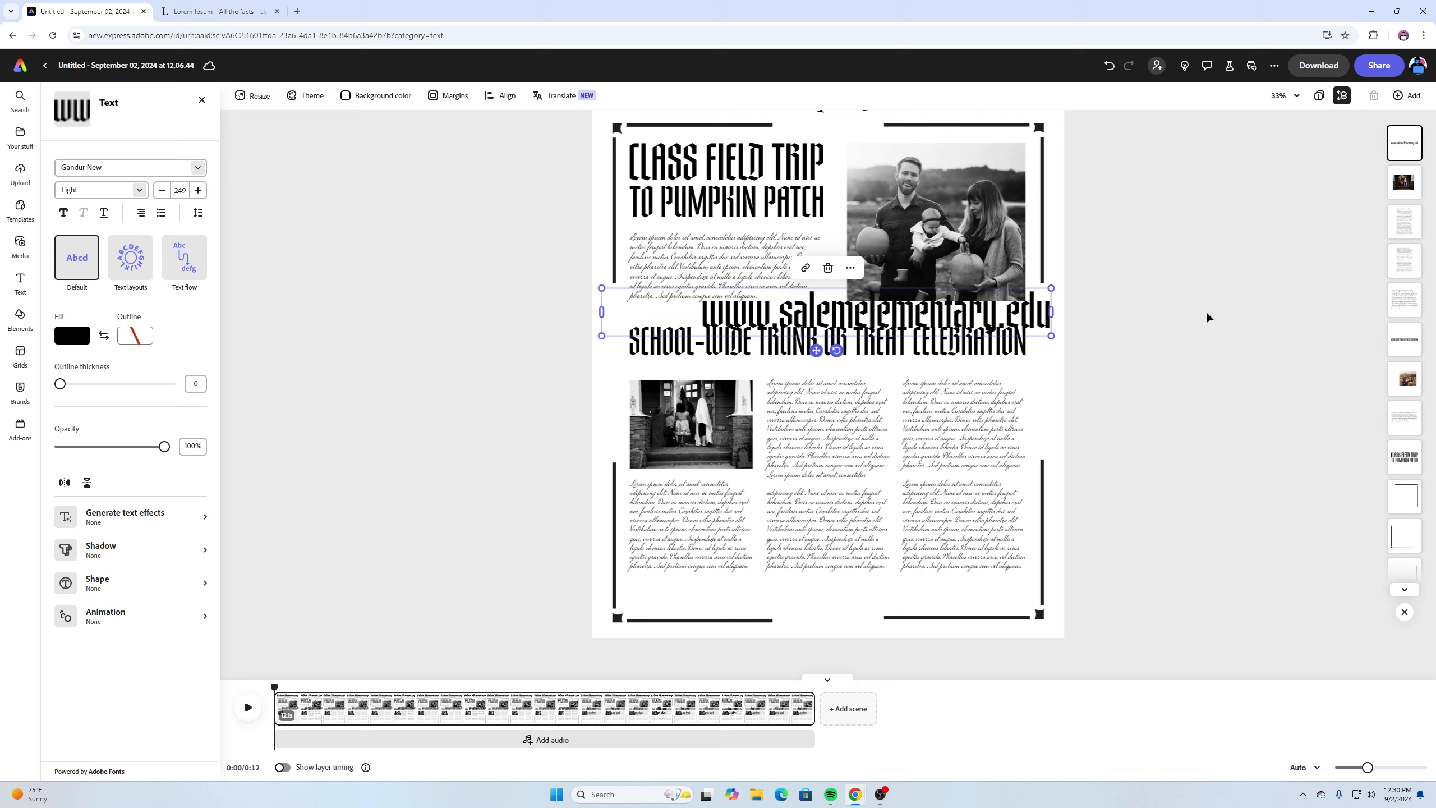
{"action": "left_click_drag", "start_coordinate": [993, 316], "coordinate": [973, 604]}
Set the web address in Professor Minty Bold and scale it down to fit inside the frame's lower right corner
{"action": "double_click", "coordinate": [1011, 599]}
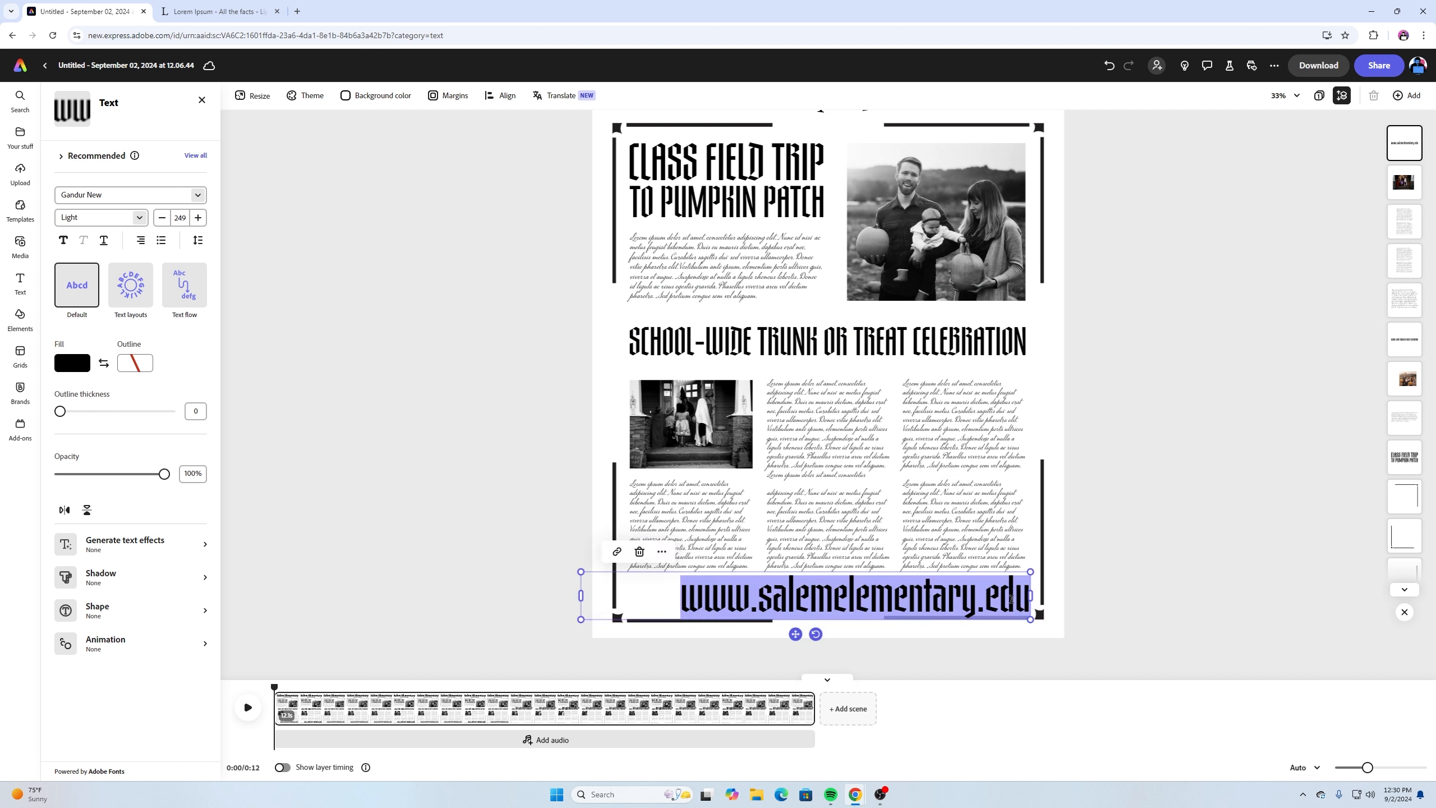
{"action": "left_click", "coordinate": [182, 199]}
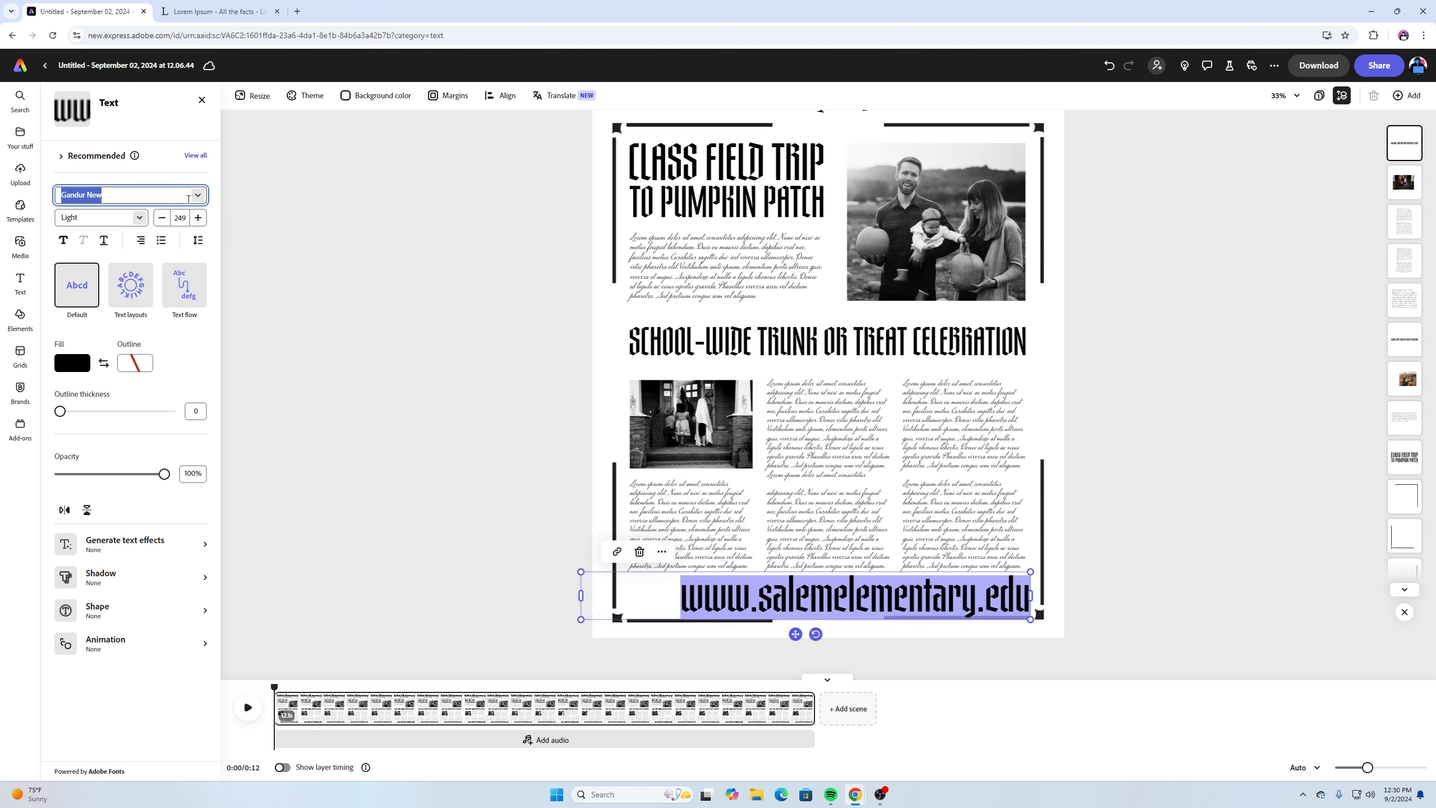
{"action": "left_click", "coordinate": [195, 199]}
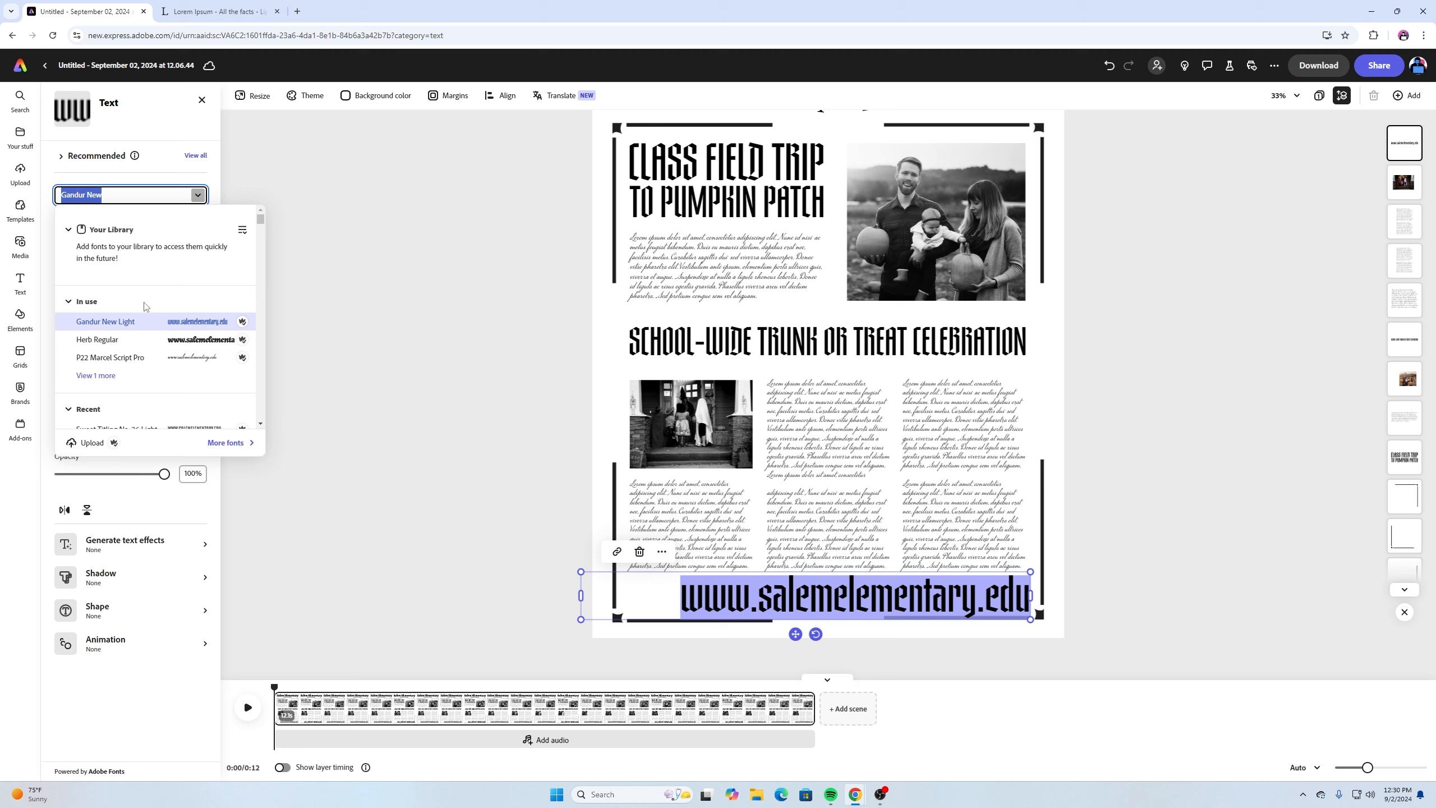
{"action": "left_click", "coordinate": [96, 376]}
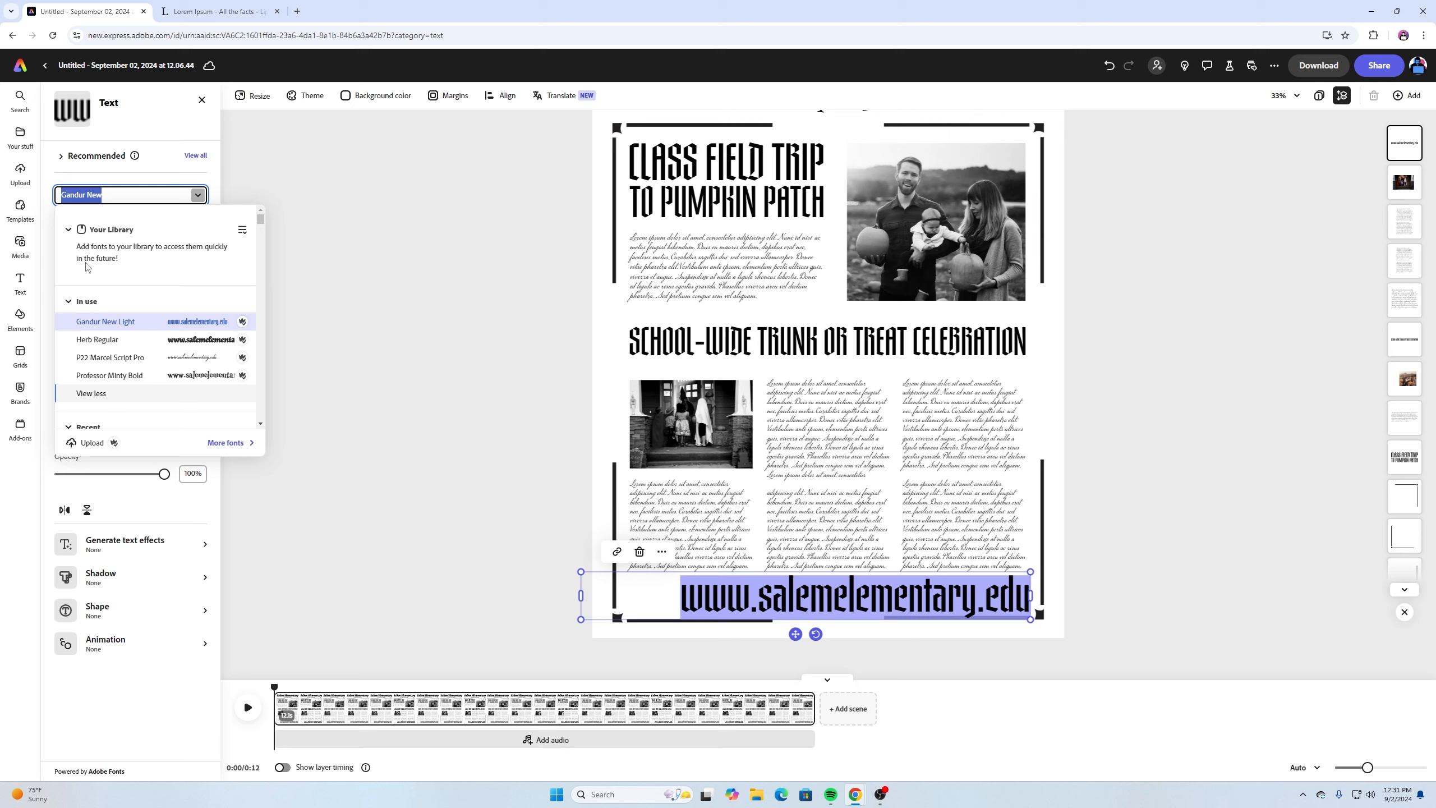
{"action": "left_click", "coordinate": [110, 376]}
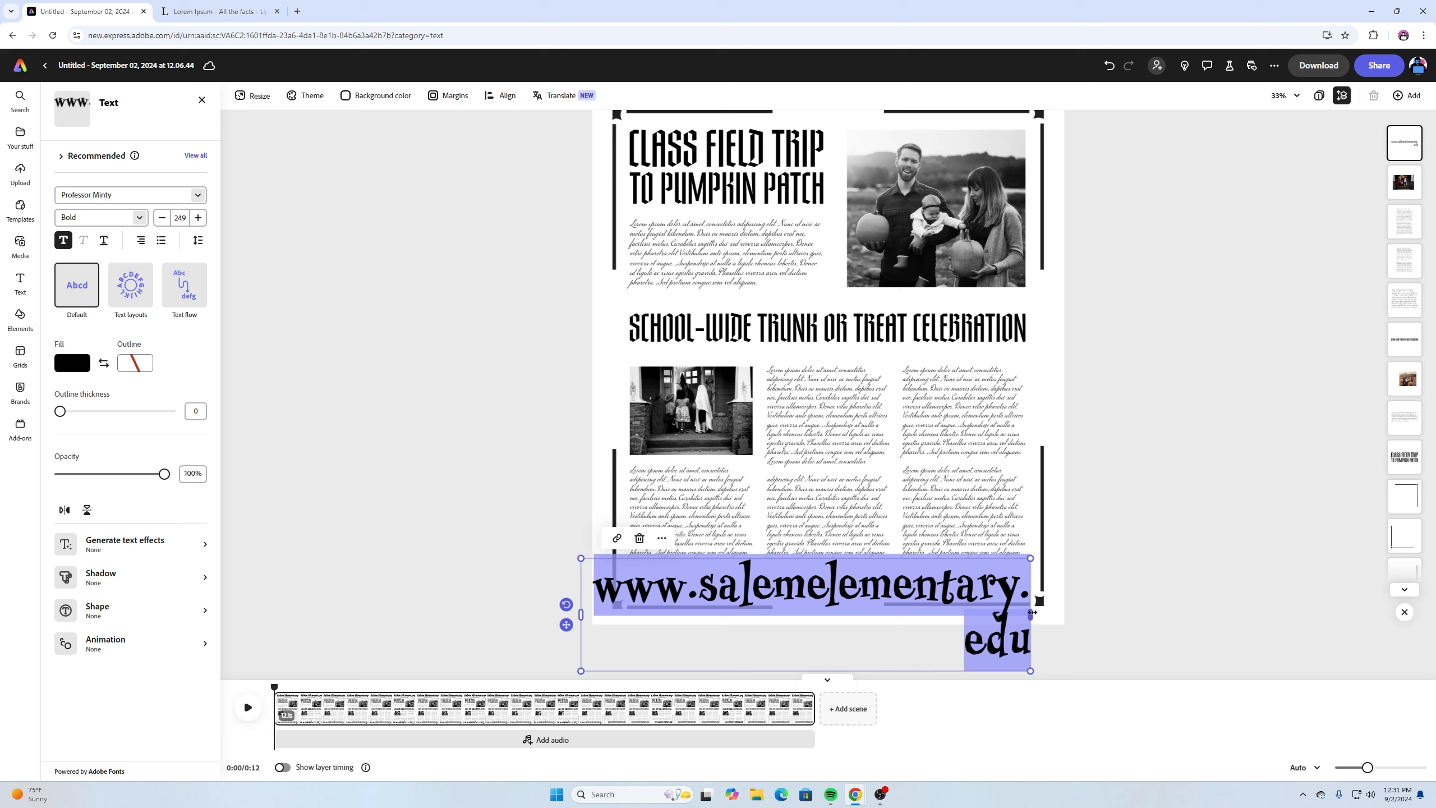
{"action": "left_click_drag", "start_coordinate": [1033, 612], "coordinate": [762, 537]}
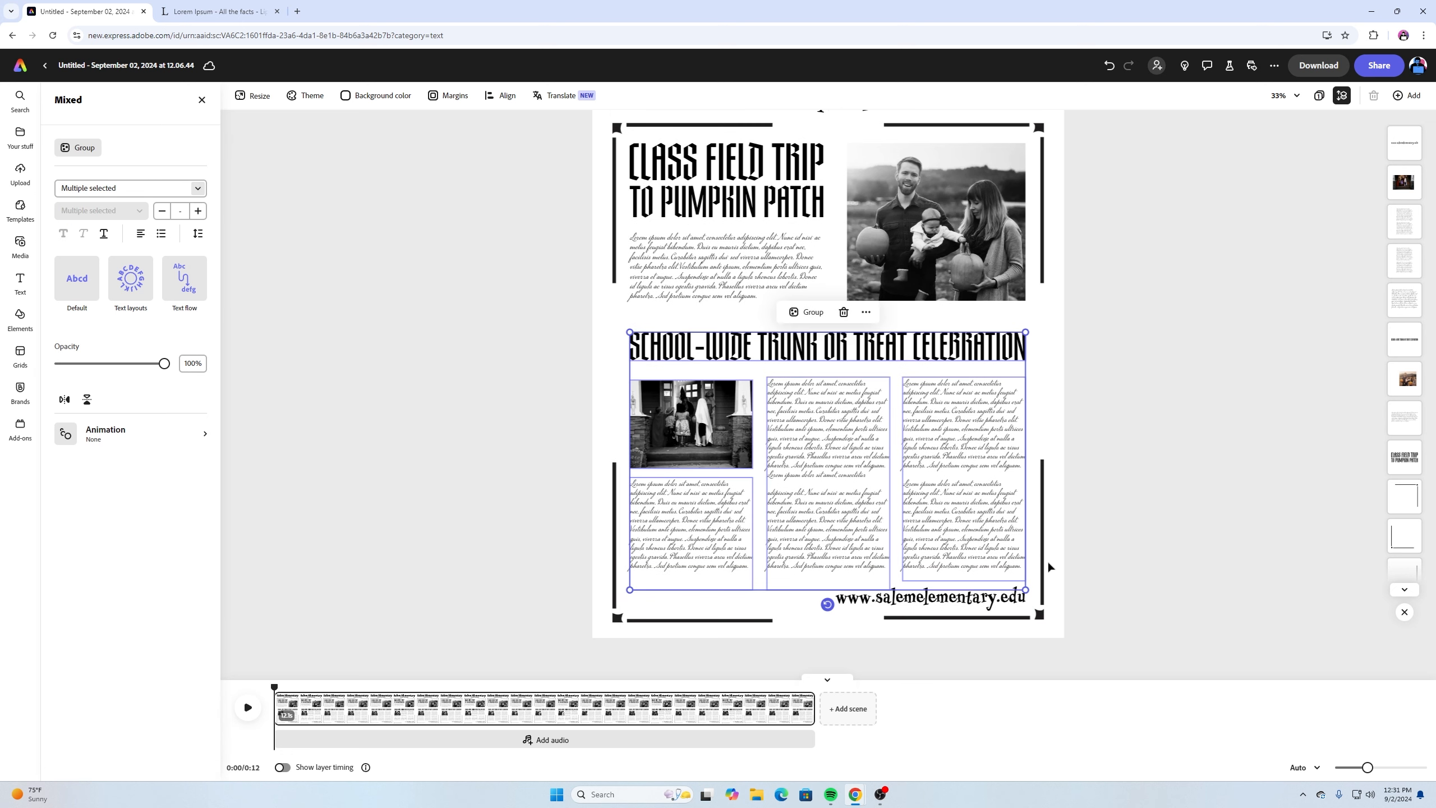
Nudge the trunk or treat heading, video and three text columns down together, closer to the web address
{"action": "key", "text": "Down"}
{"action": "key", "text": "Down"}
{"action": "key", "text": "Down"}
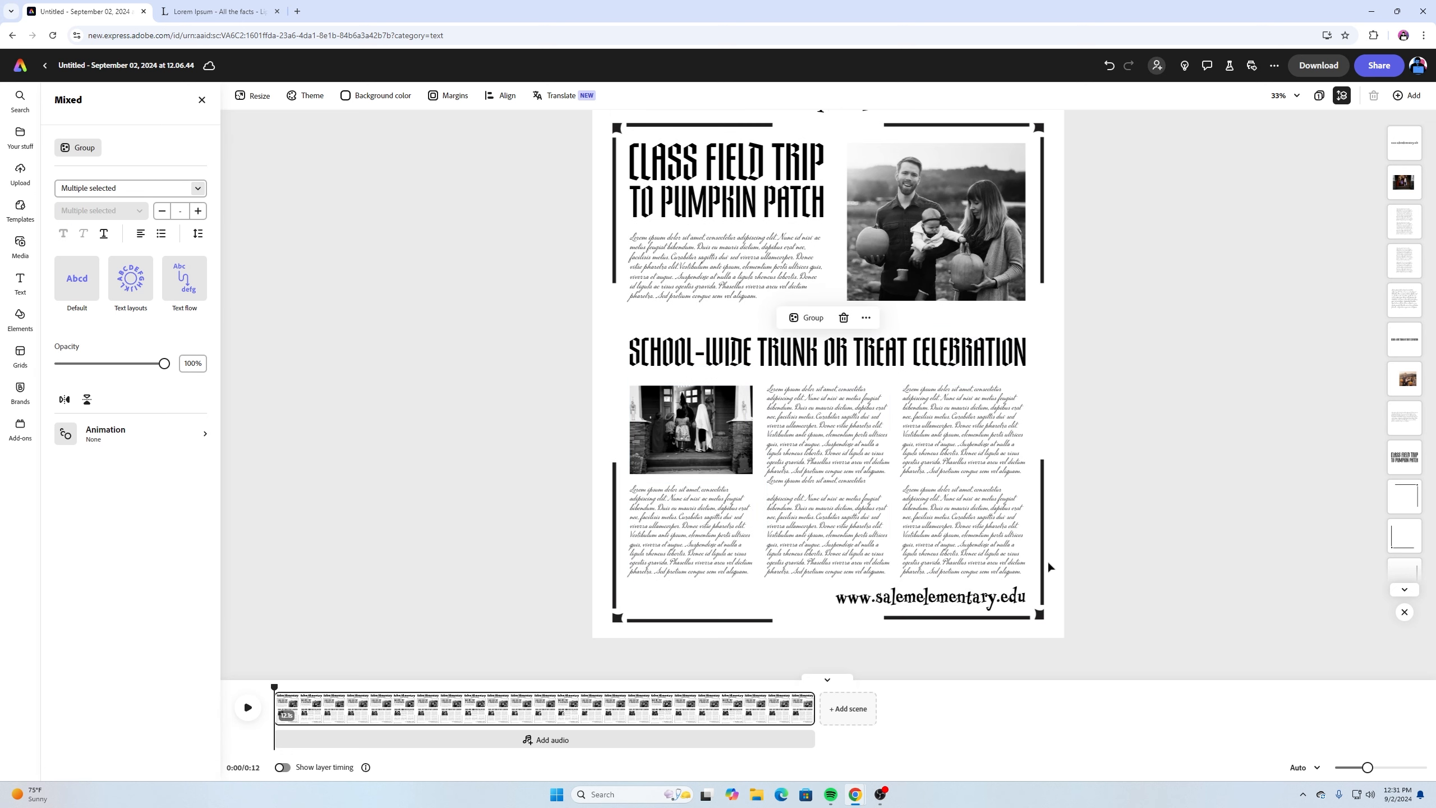
{"action": "key", "text": "Down"}
{"action": "key", "text": "Down"}
{"action": "key", "text": "Down"}
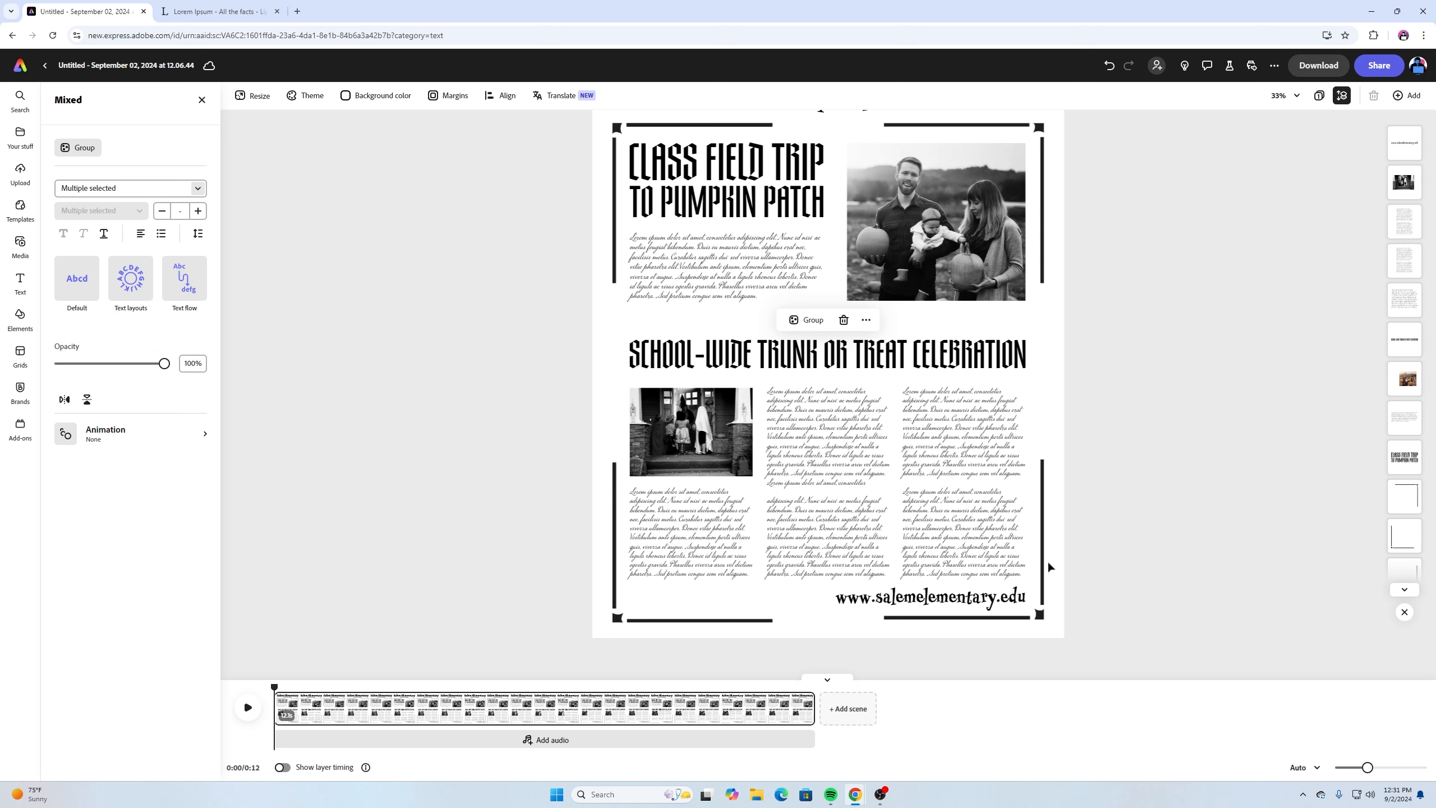
{"action": "key", "text": "Down"}
{"action": "key", "text": "Down"}
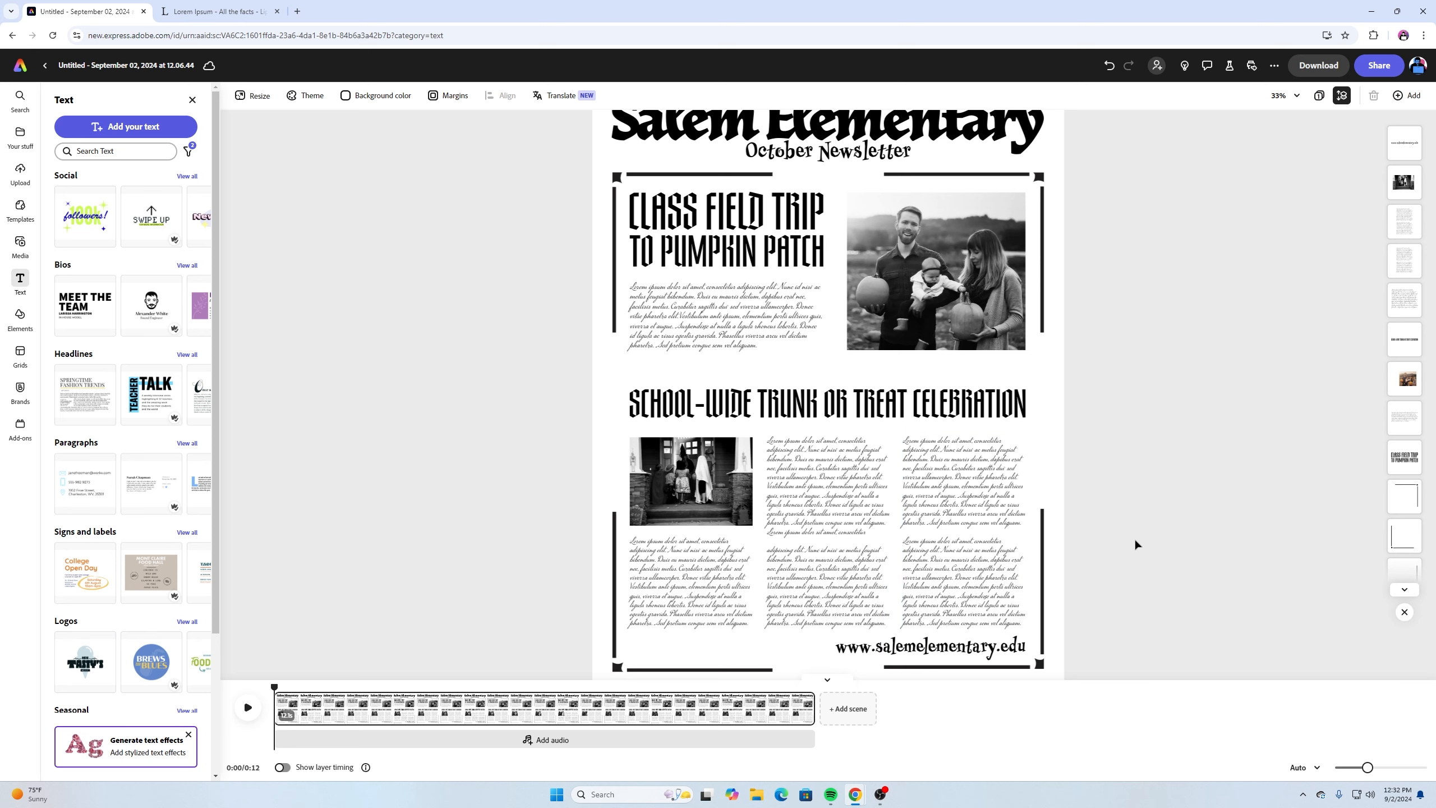
Search all media for "old paper" and show the full set of photo results
{"action": "scroll", "coordinate": [1116, 547], "scroll_direction": "down", "scroll_amount": 2}
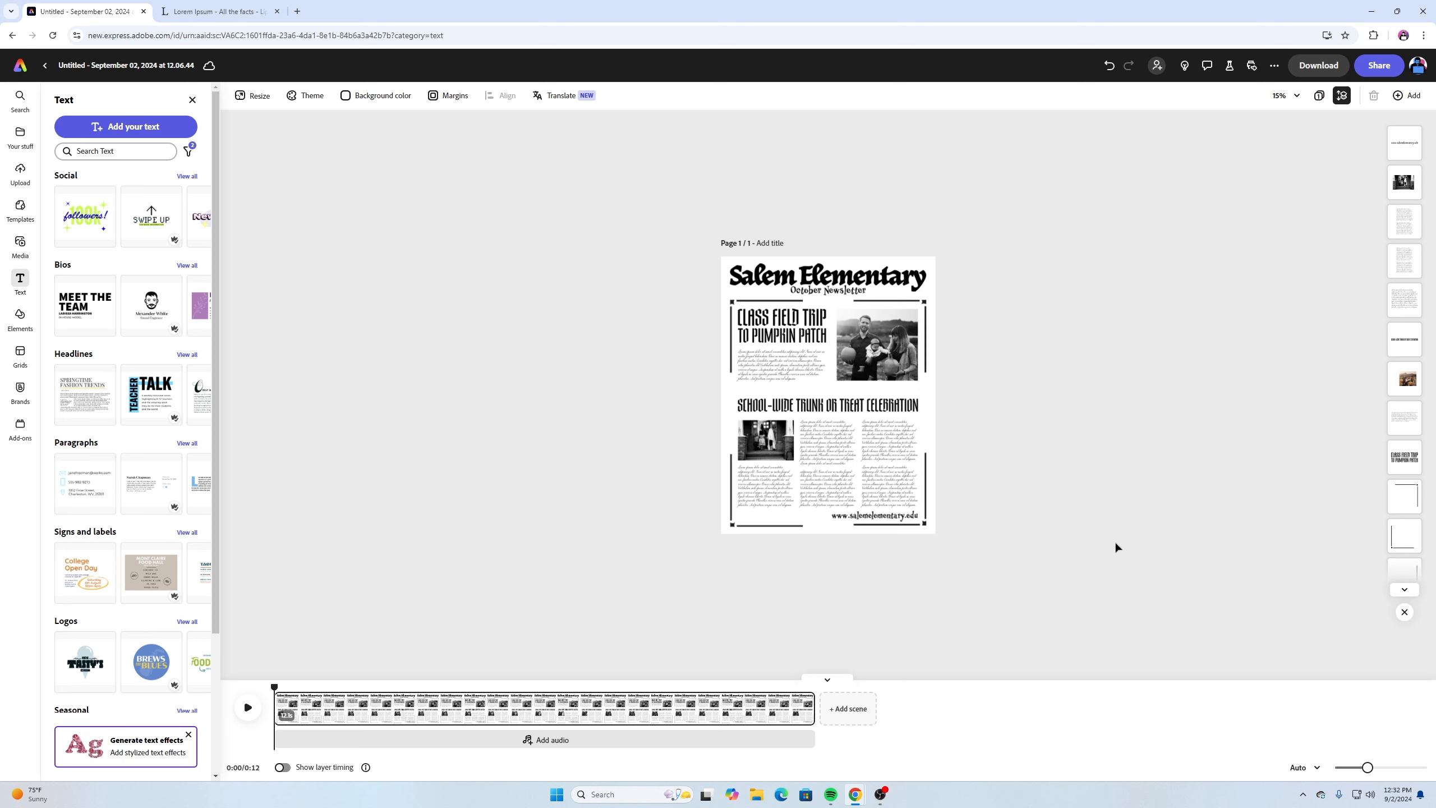
{"action": "scroll", "coordinate": [1116, 539], "scroll_direction": "up", "scroll_amount": 2}
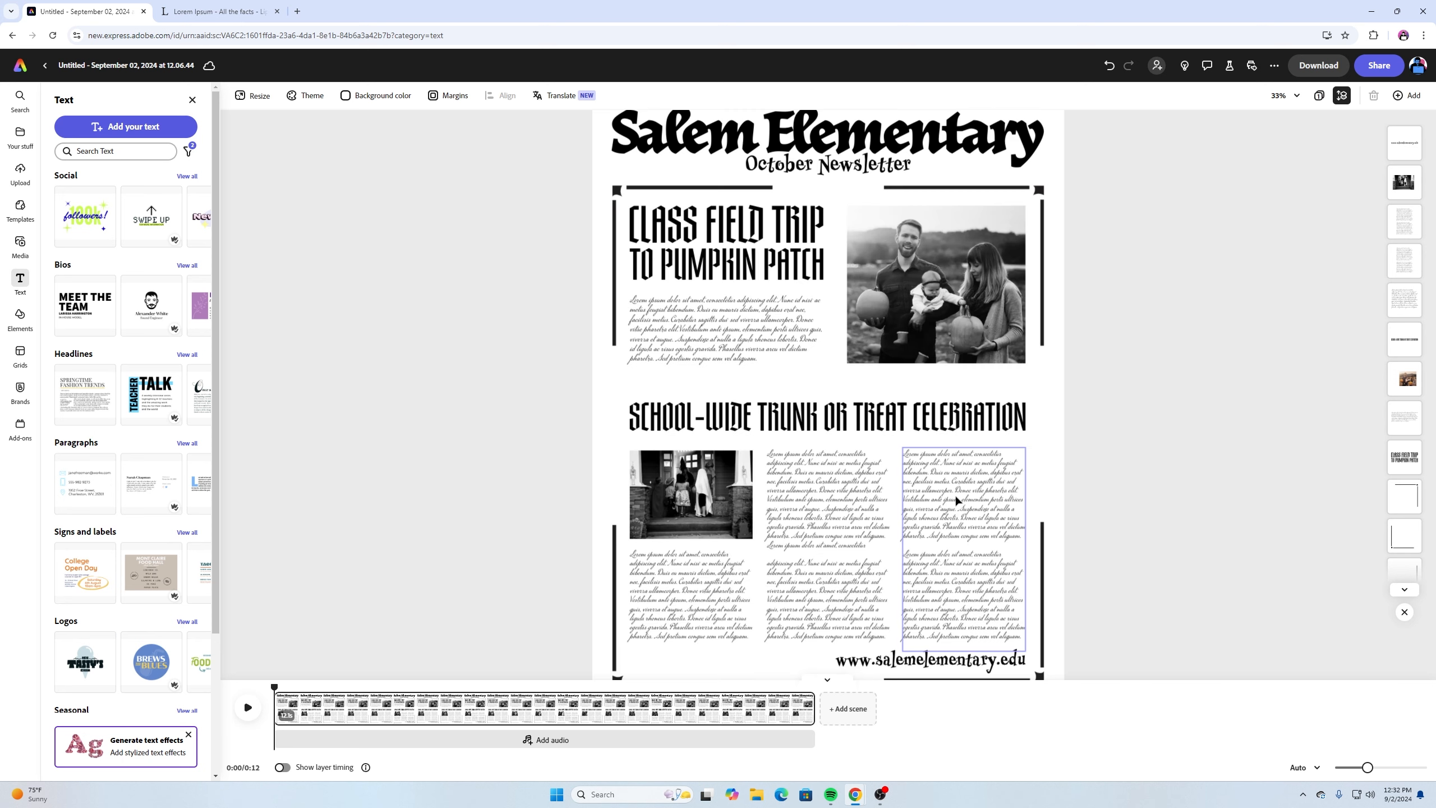
{"action": "scroll", "coordinate": [953, 374], "scroll_direction": "up", "scroll_amount": 2}
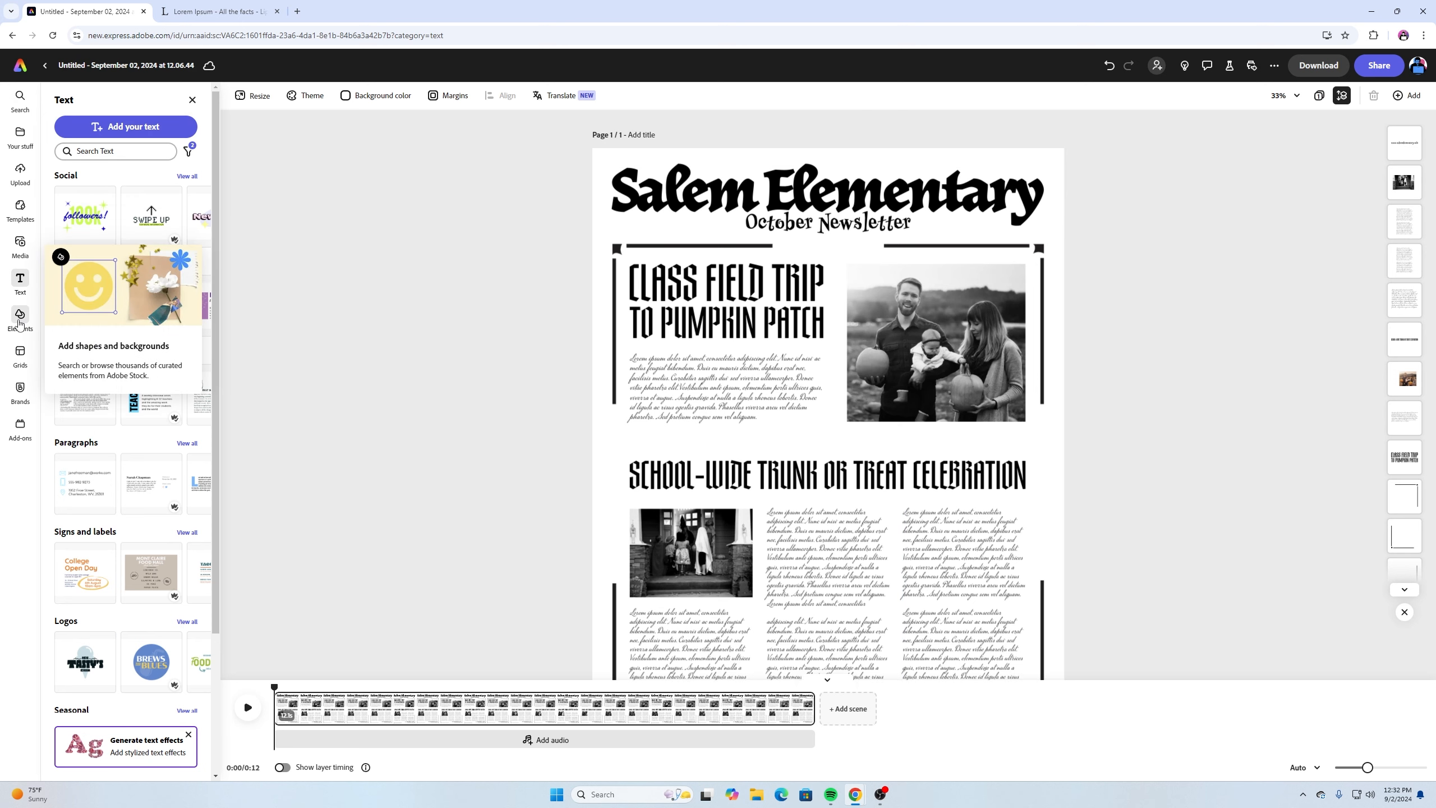
{"action": "left_click", "coordinate": [20, 243]}
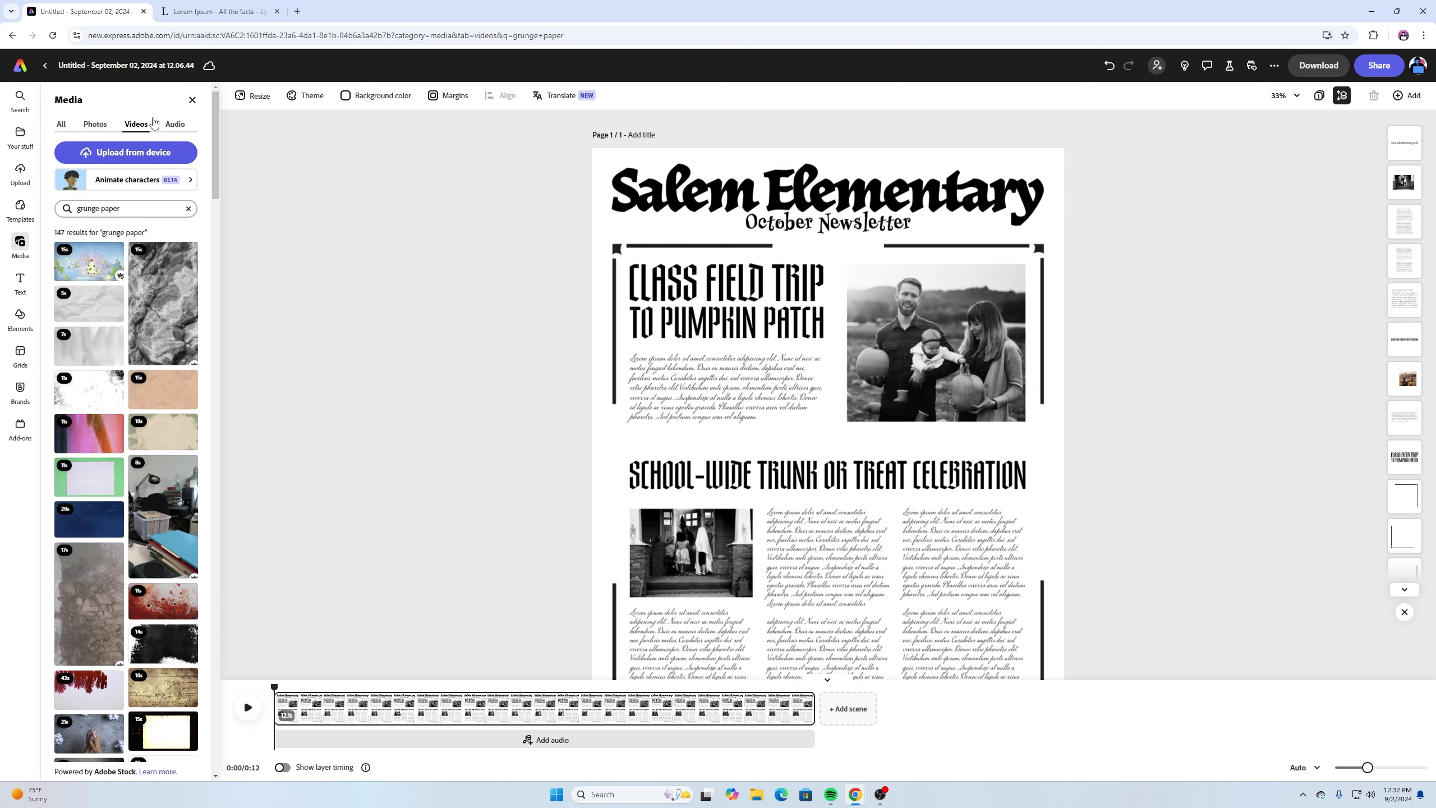
{"action": "left_click", "coordinate": [63, 123]}
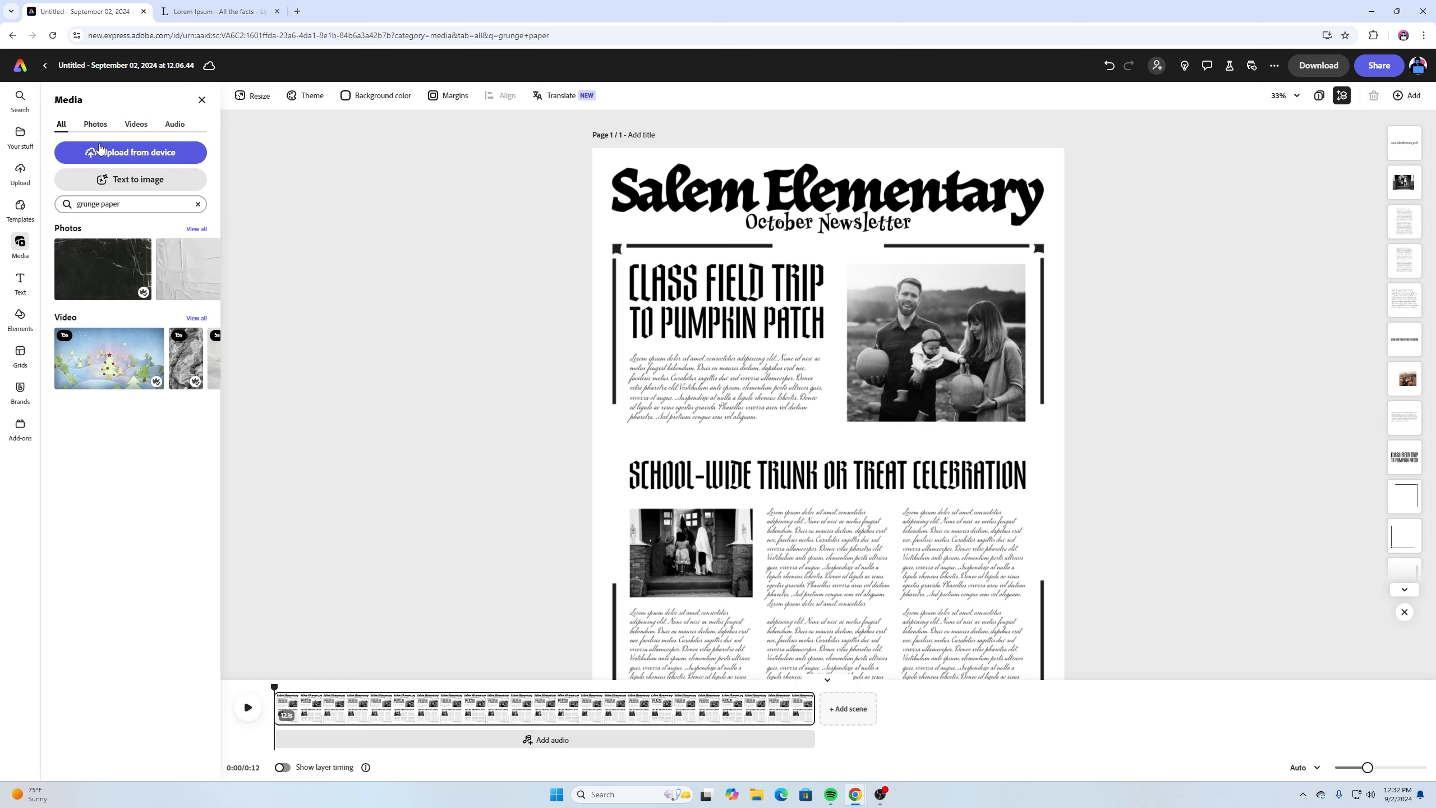
{"action": "triple_click", "coordinate": [139, 205]}
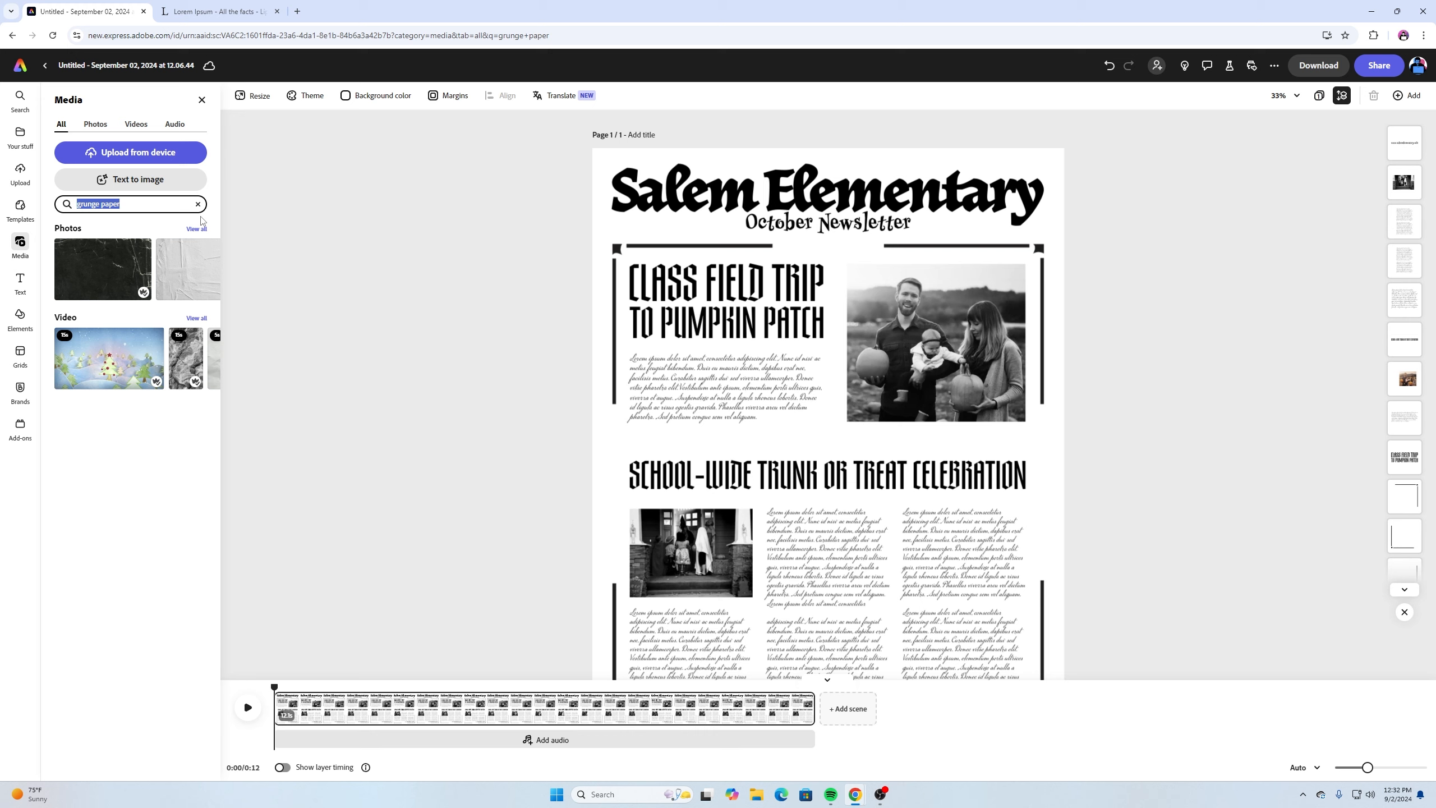
{"action": "type", "text": "old paper"}
{"action": "key", "text": "Return"}
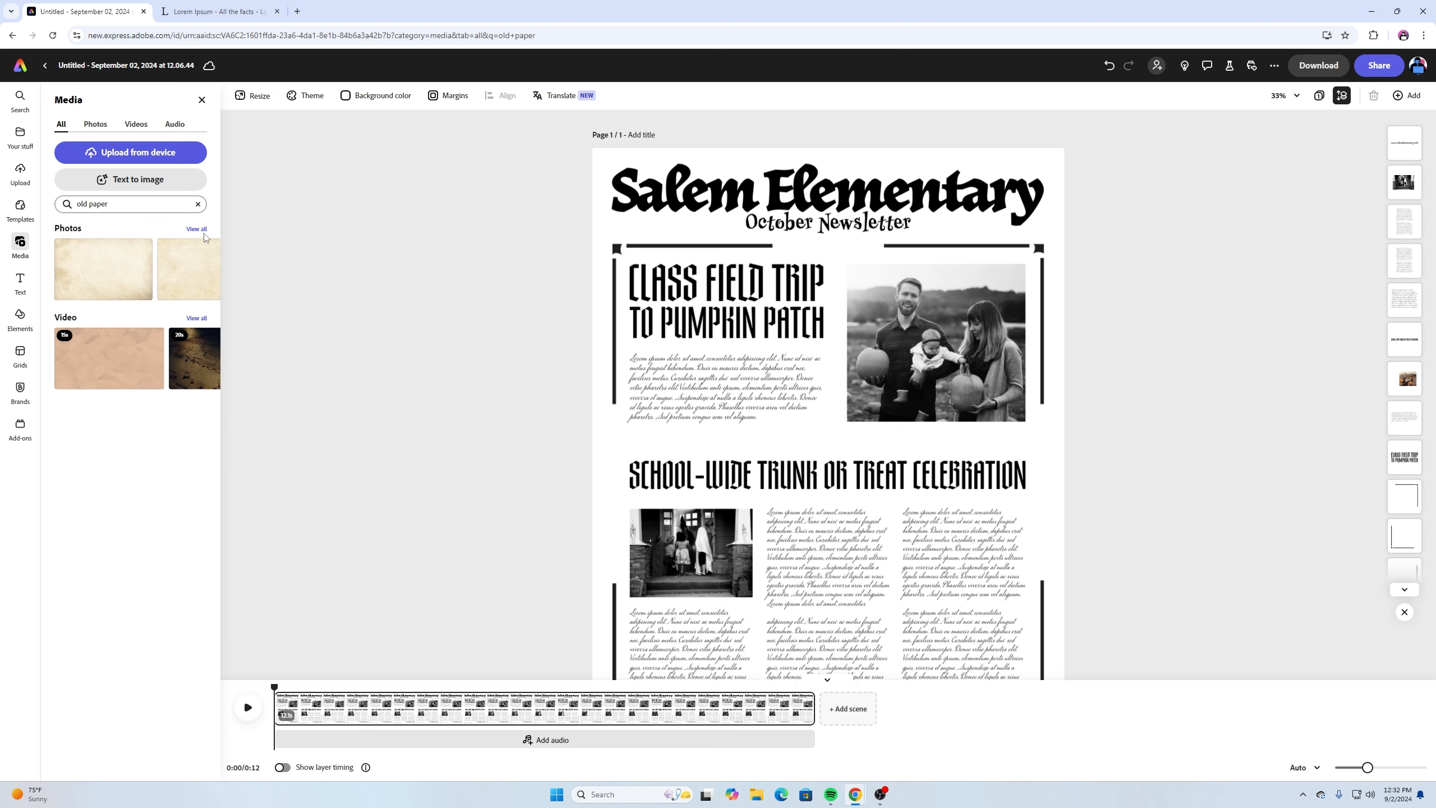
{"action": "left_click", "coordinate": [197, 228]}
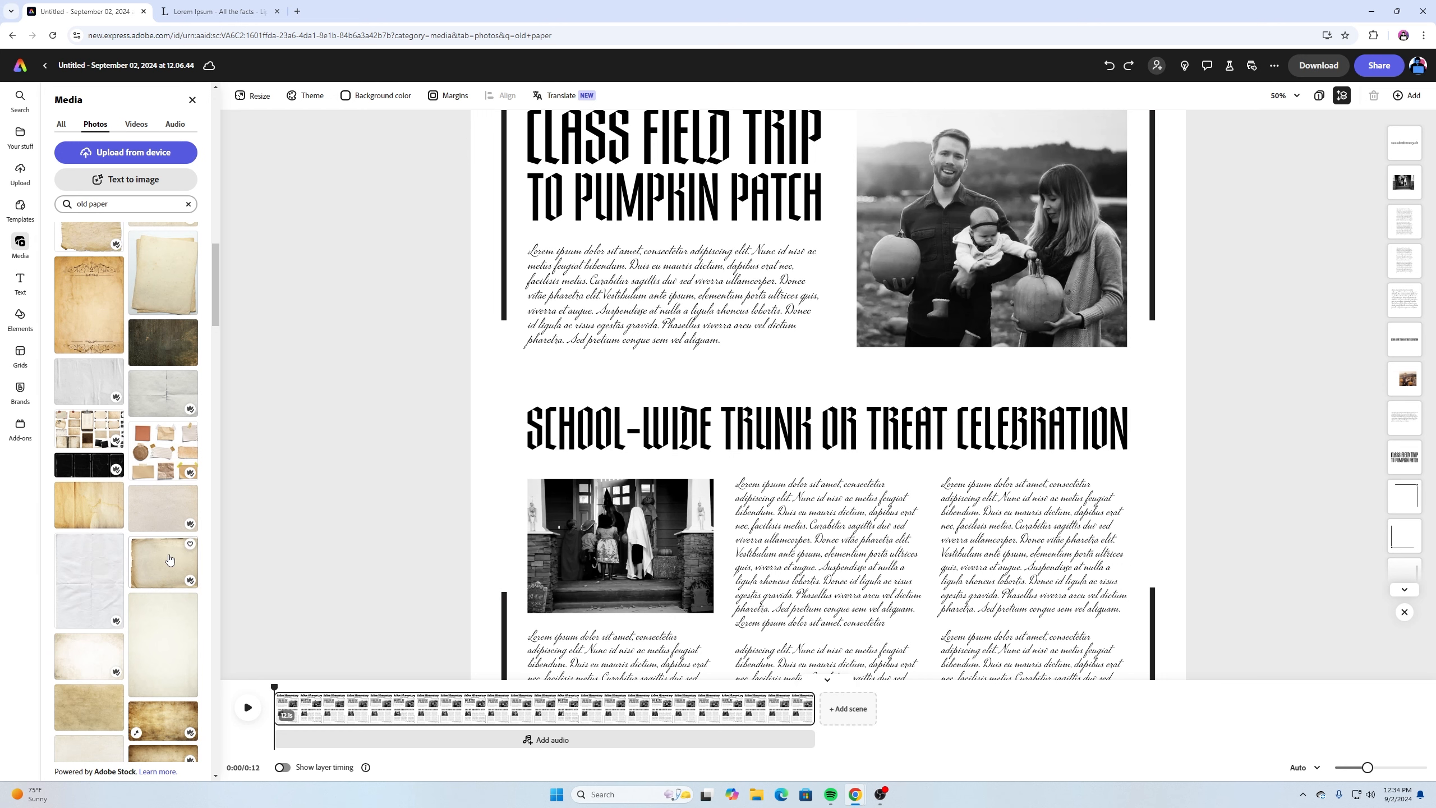
Add the old paper photo with torn brown edges to the page and rotate it to portrait orientation
{"action": "left_click", "coordinate": [169, 559]}
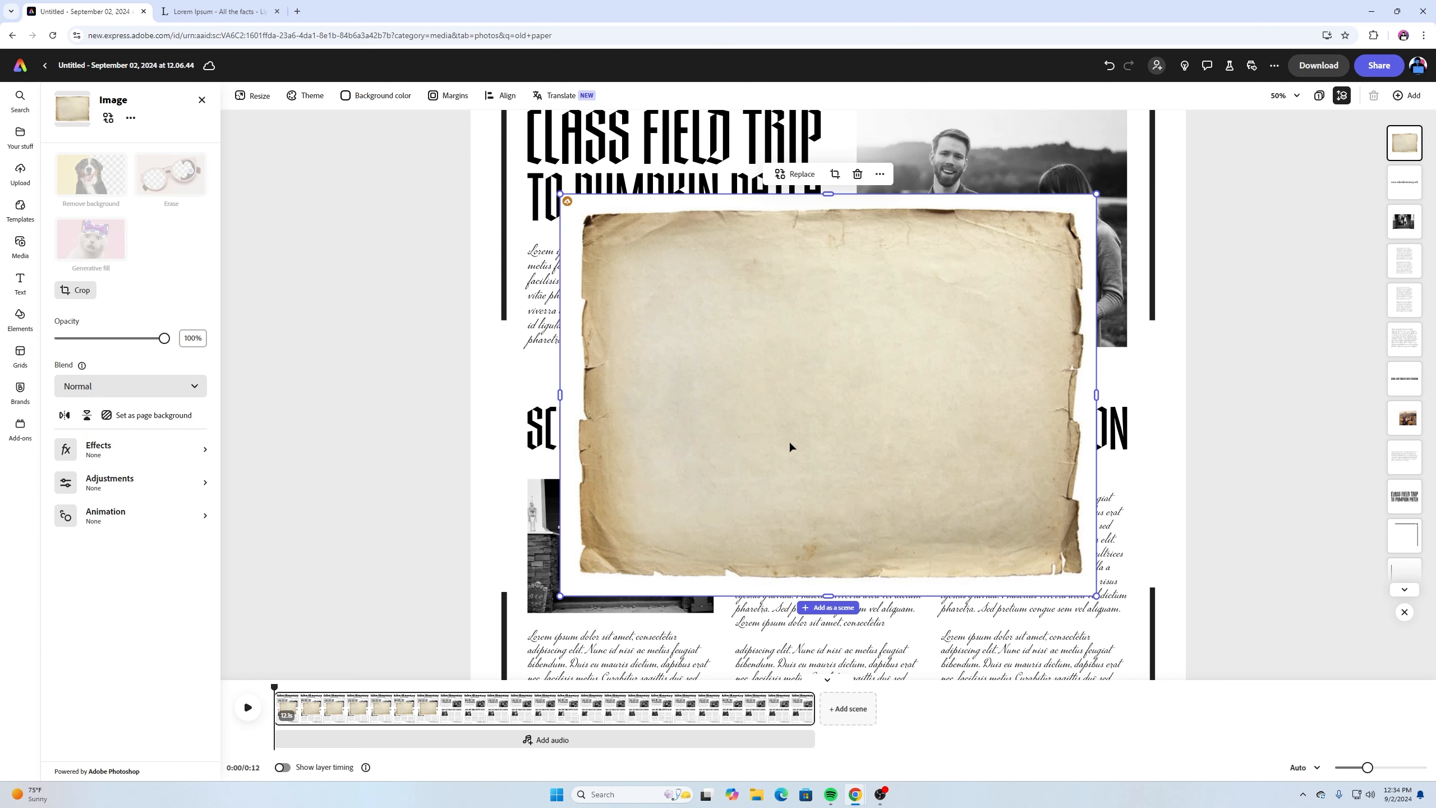
{"action": "left_click", "coordinate": [1232, 377]}
{"action": "left_click", "coordinate": [933, 400]}
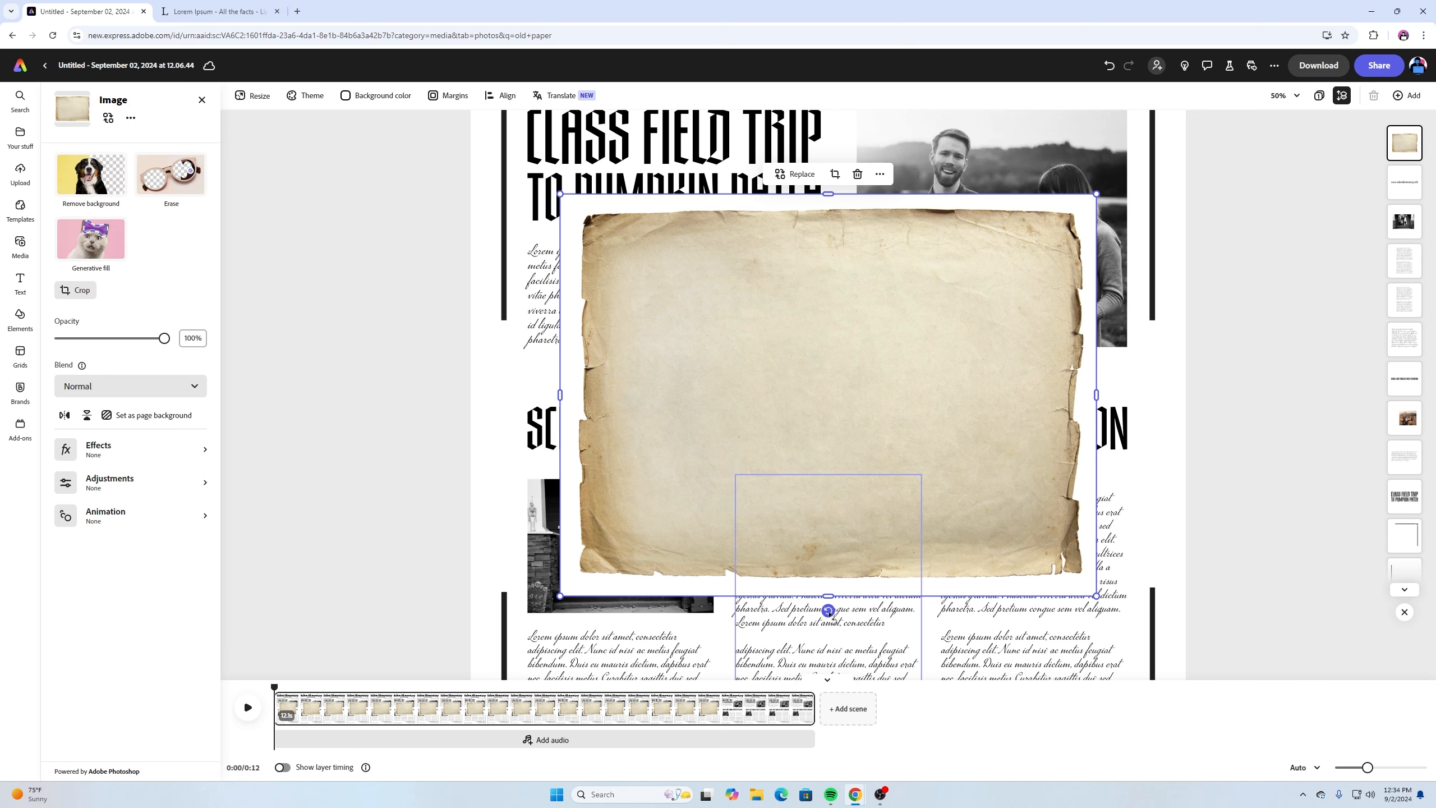
{"action": "left_click_drag", "start_coordinate": [828, 610], "coordinate": [694, 395]}
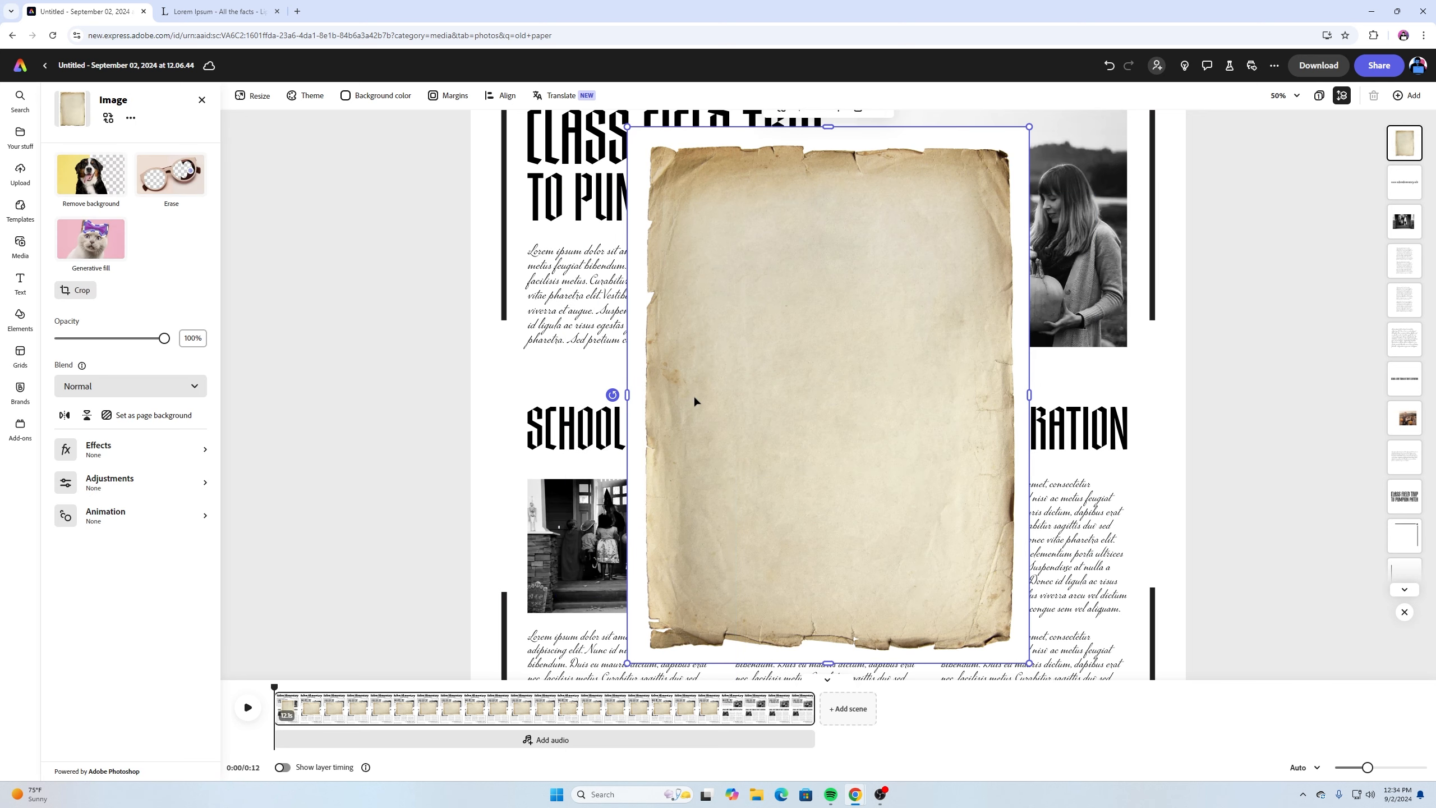
Enlarge the old paper image beyond the page edges and shift it so the paper texture covers the whole page
{"action": "key", "text": "ctrl+minus"}
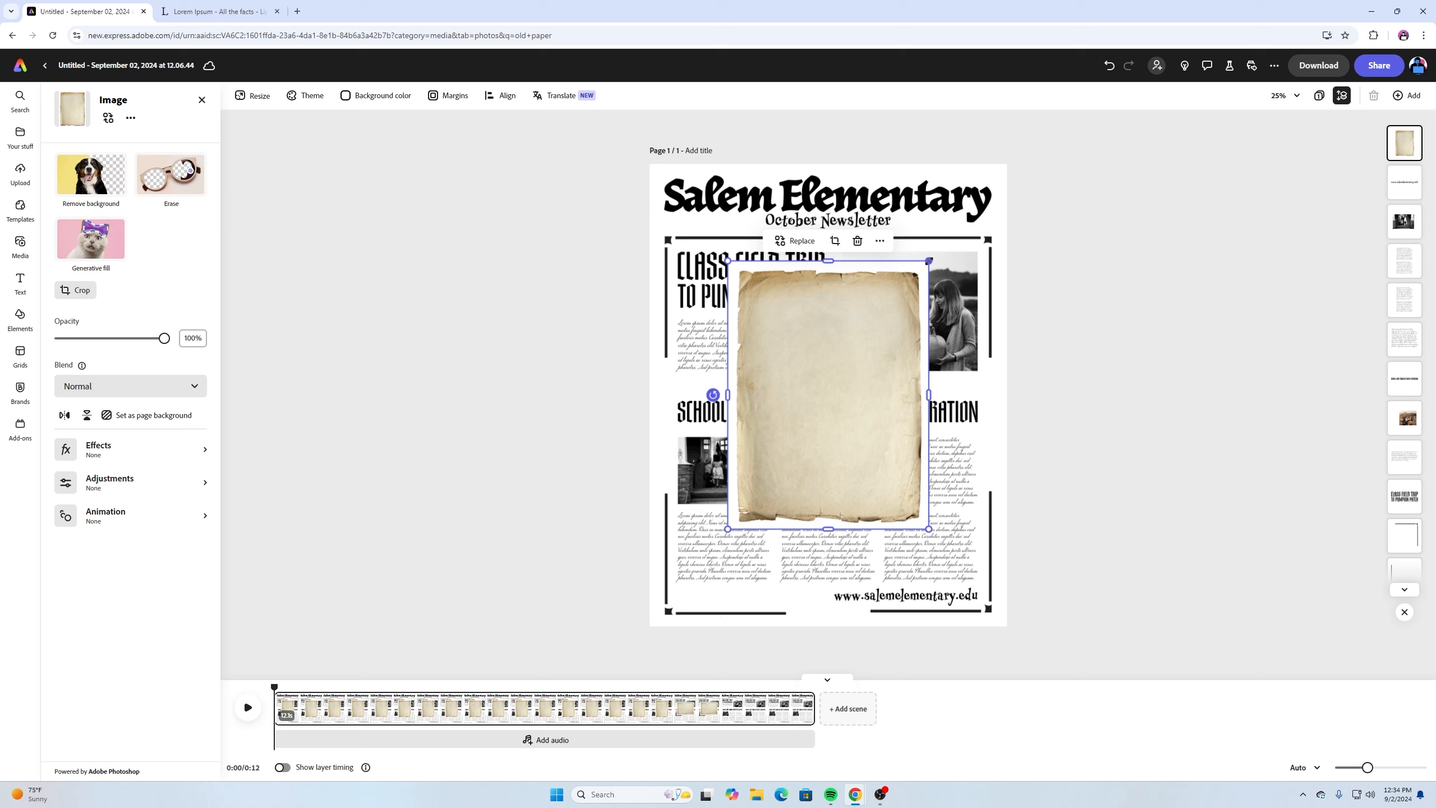
{"action": "left_click_drag", "start_coordinate": [929, 261], "coordinate": [1078, 177]}
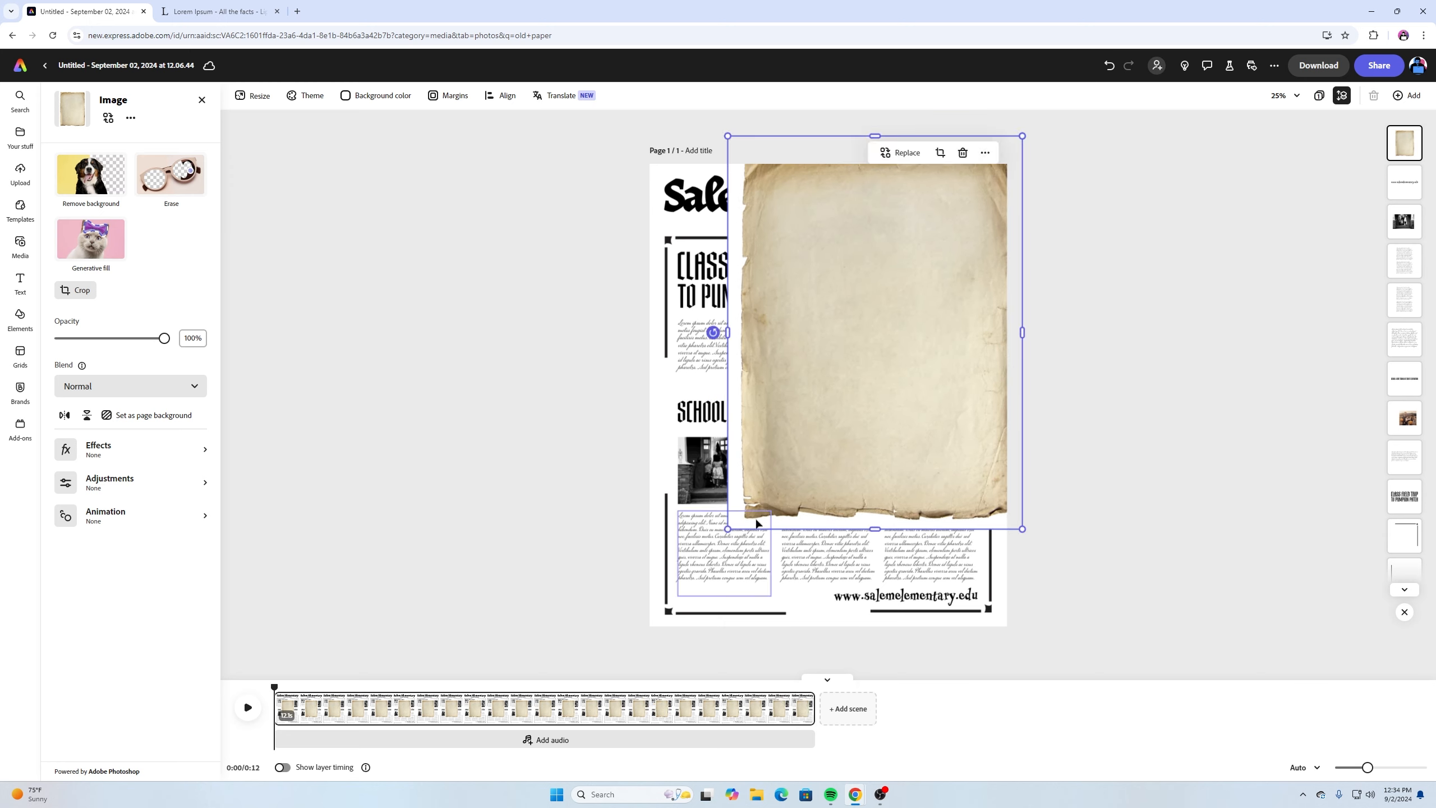
{"action": "left_click_drag", "start_coordinate": [729, 528], "coordinate": [569, 676]}
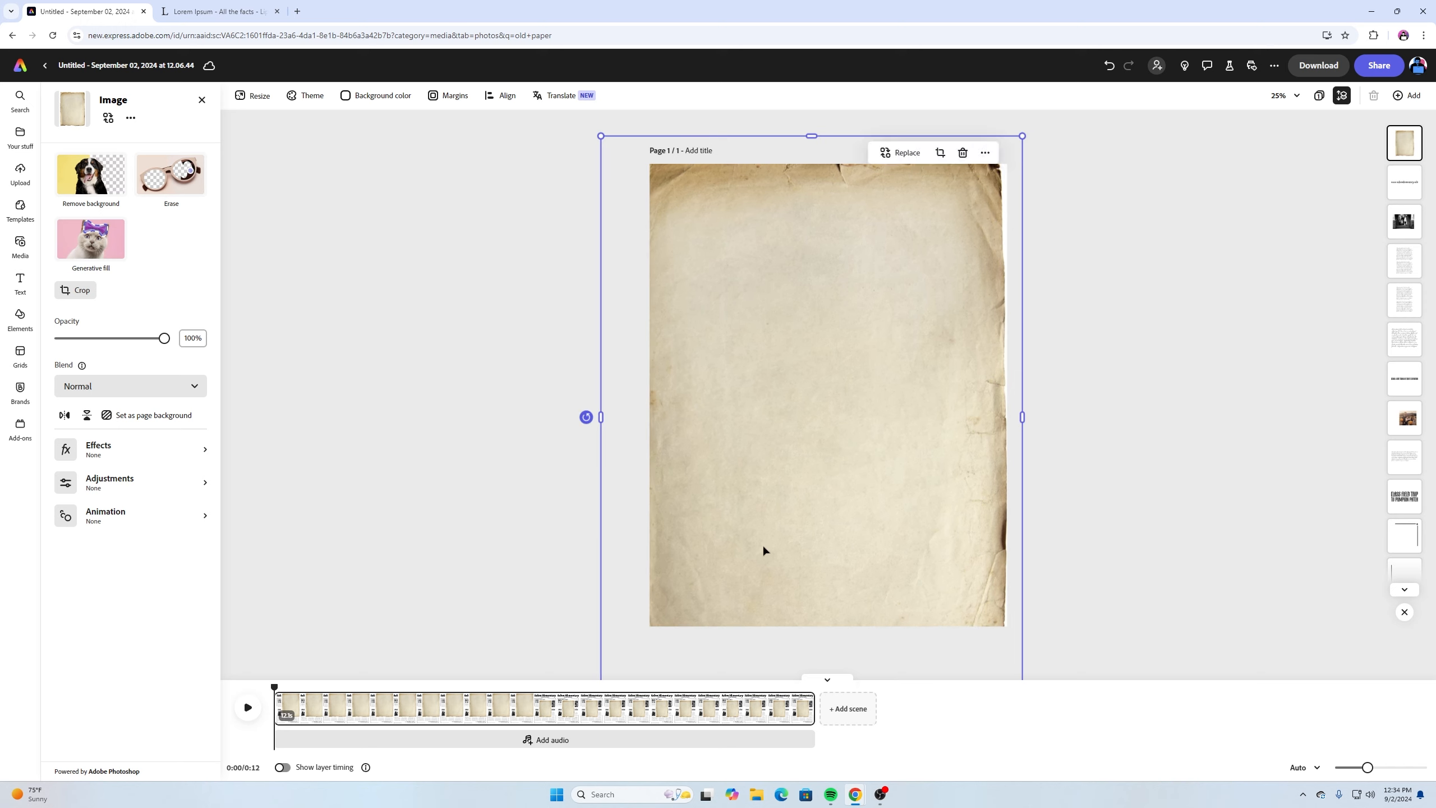
{"action": "left_click_drag", "start_coordinate": [763, 549], "coordinate": [778, 527]}
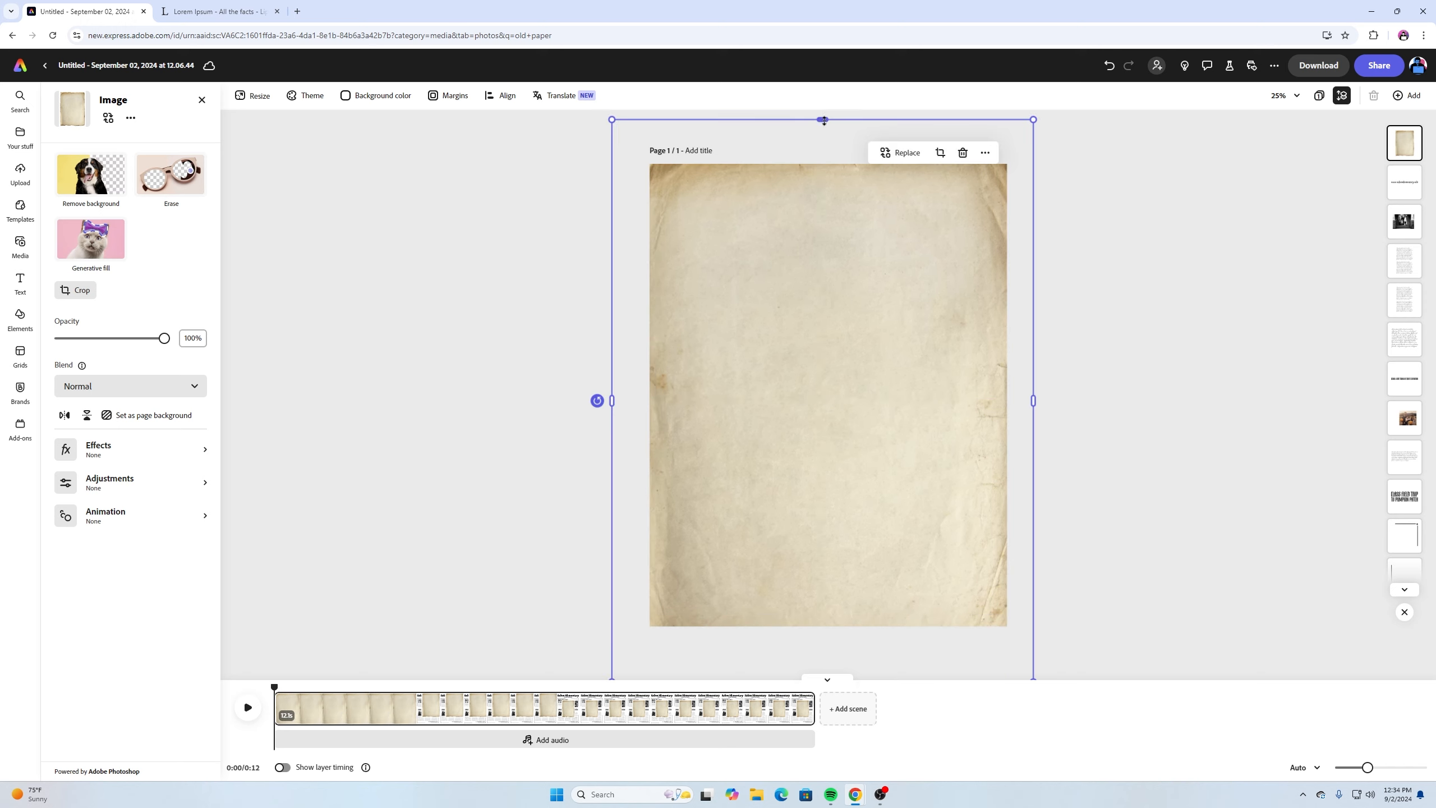
Crop the old paper image's sides to the page edges, trim its torn bottom edge, and position it so it covers the whole page
{"action": "left_click_drag", "start_coordinate": [824, 134], "coordinate": [827, 163]}
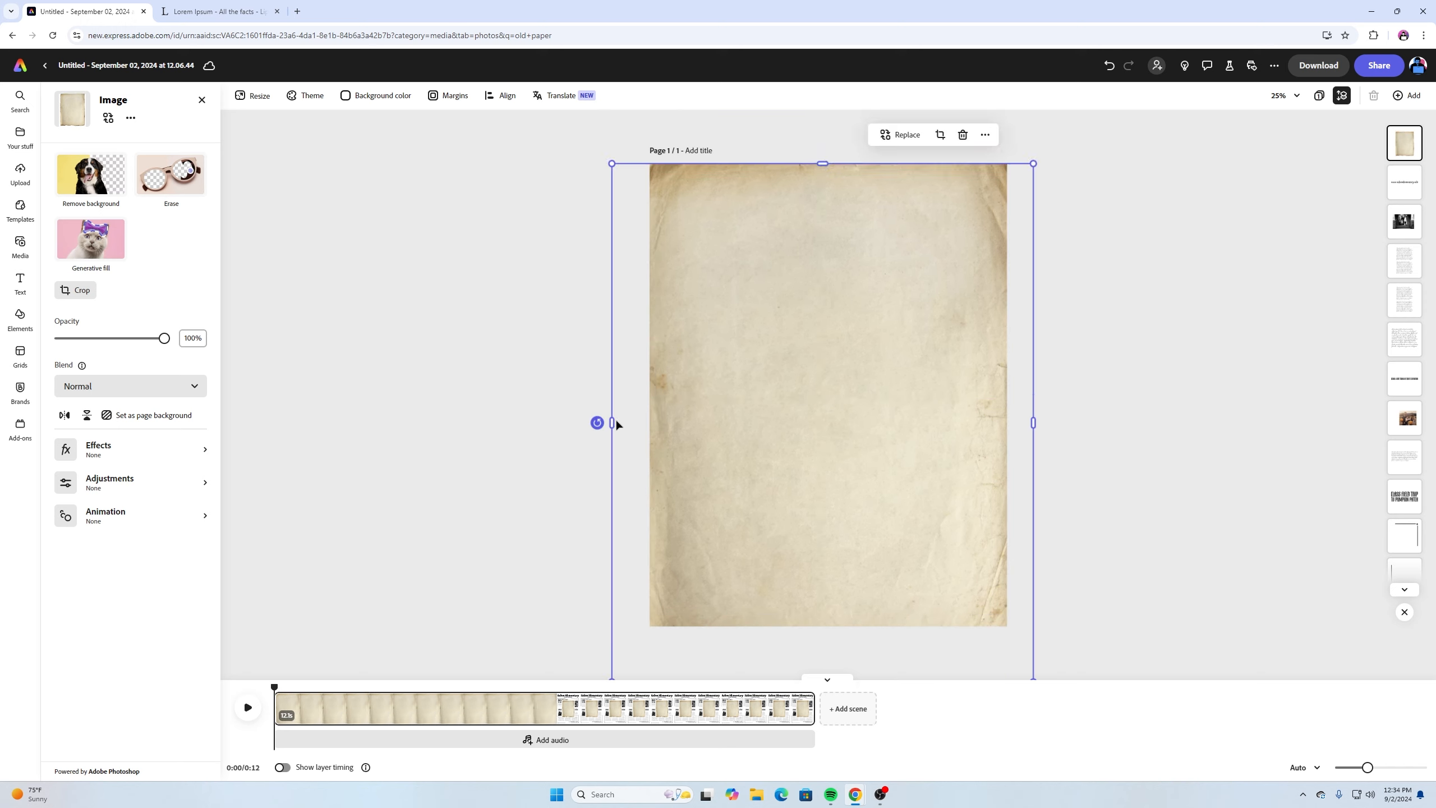
{"action": "left_click_drag", "start_coordinate": [613, 423], "coordinate": [650, 423]}
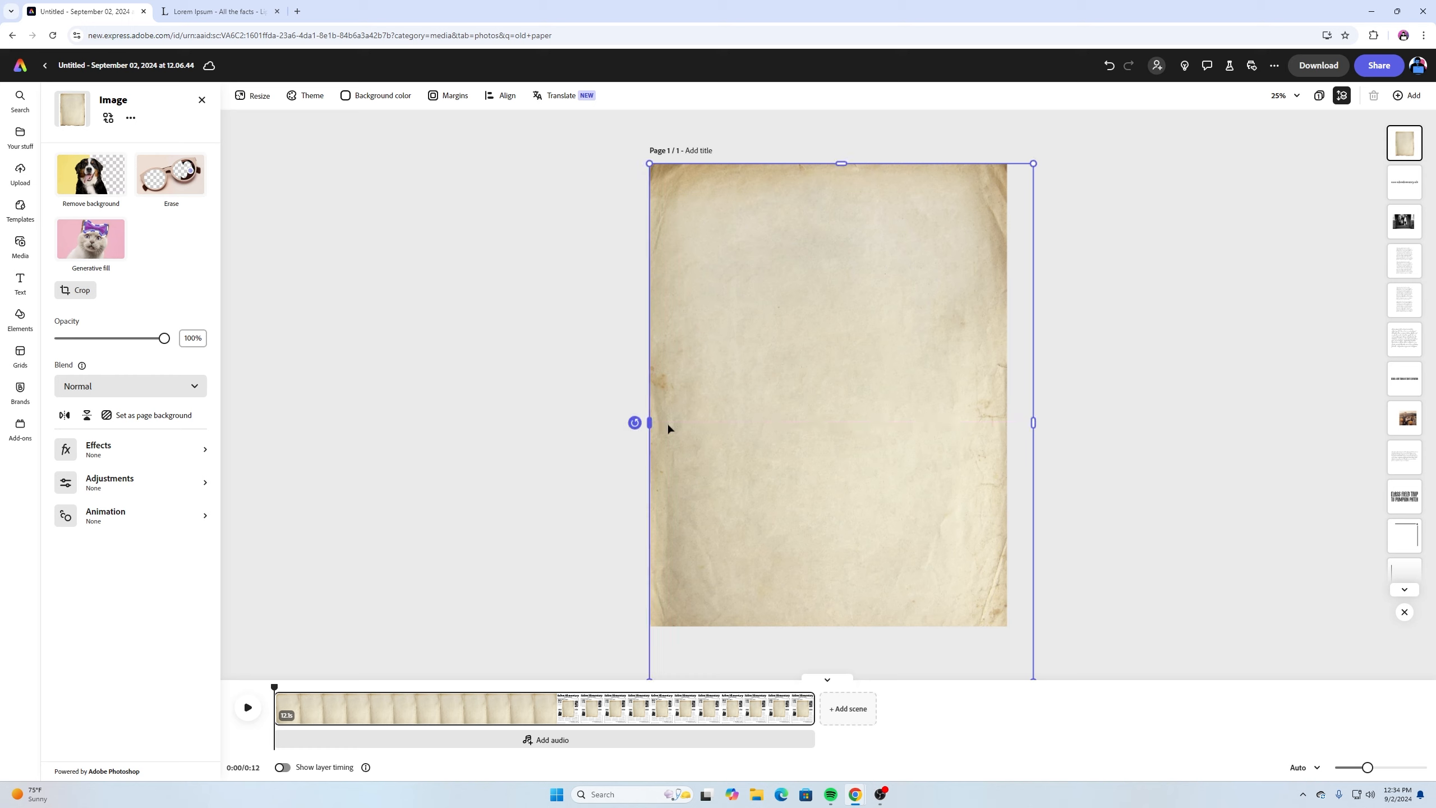
{"action": "left_click_drag", "start_coordinate": [1032, 424], "coordinate": [1005, 422]}
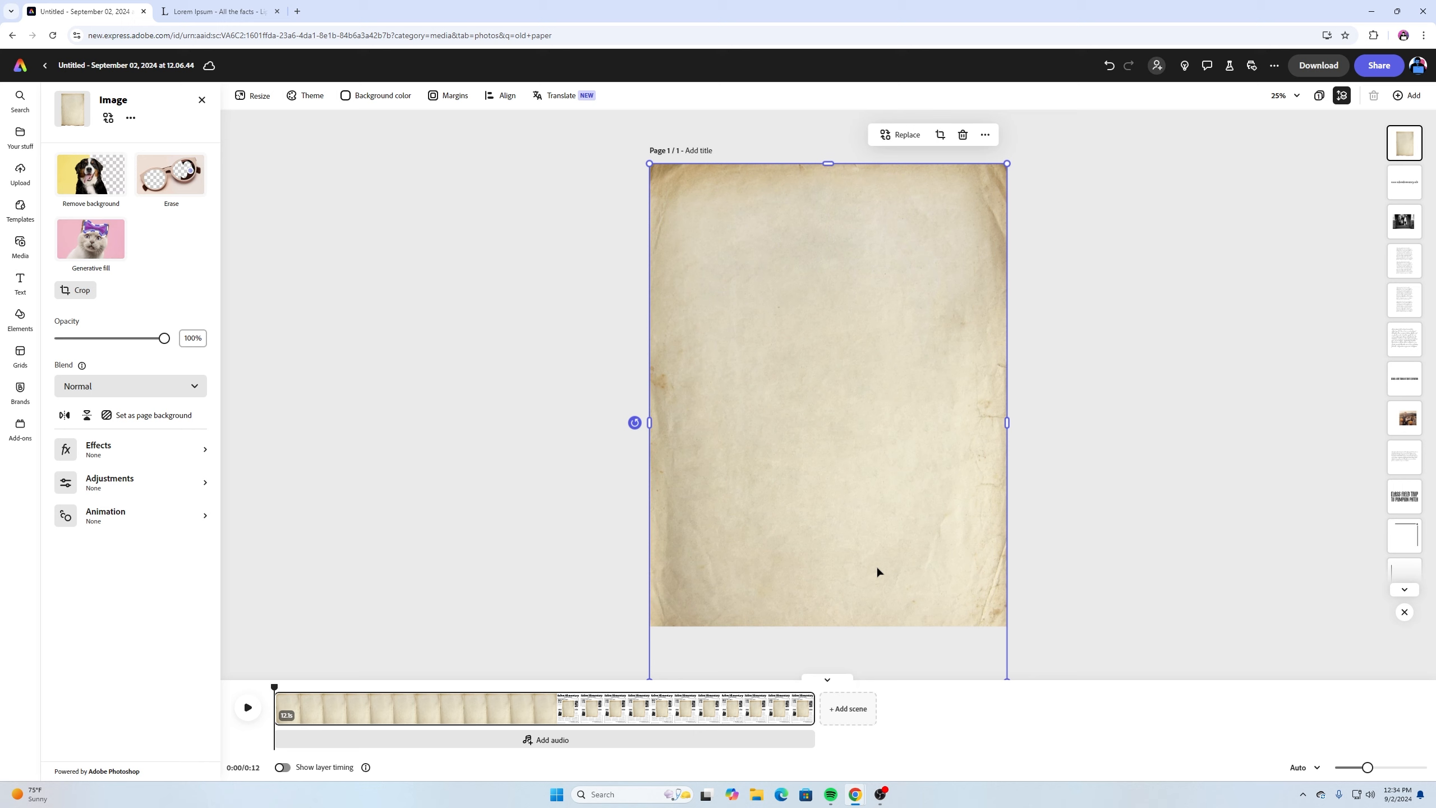
{"action": "left_click_drag", "start_coordinate": [877, 572], "coordinate": [875, 510]}
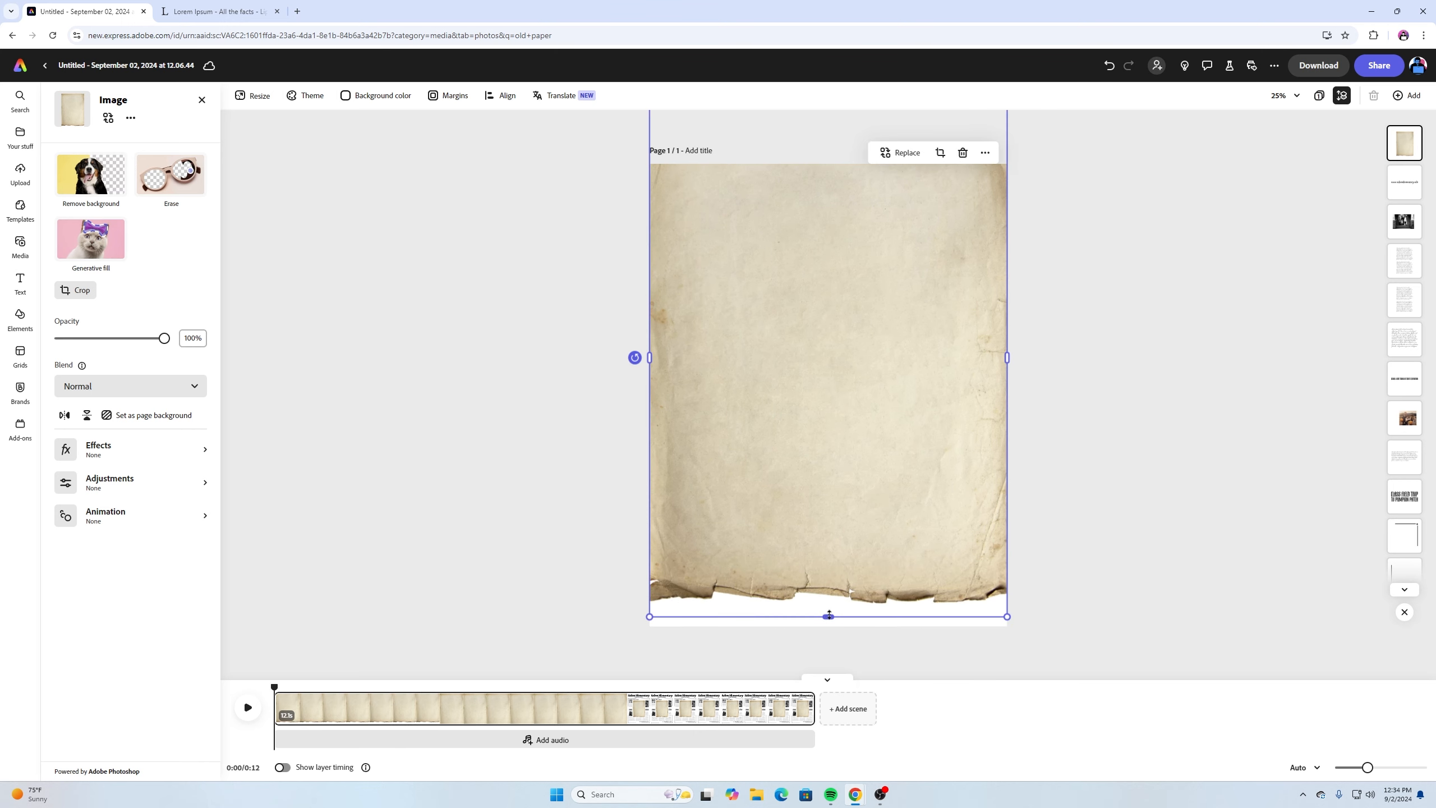
{"action": "left_click_drag", "start_coordinate": [829, 616], "coordinate": [829, 575]}
{"action": "left_click_drag", "start_coordinate": [866, 520], "coordinate": [865, 583]}
Send the old paper image to the back of the layer stack, beneath all text, borders and videos
{"action": "left_click", "coordinate": [1131, 429]}
{"action": "left_click_drag", "start_coordinate": [1405, 143], "coordinate": [1408, 510]}
{"action": "left_click_drag", "start_coordinate": [1406, 498], "coordinate": [1414, 594]}
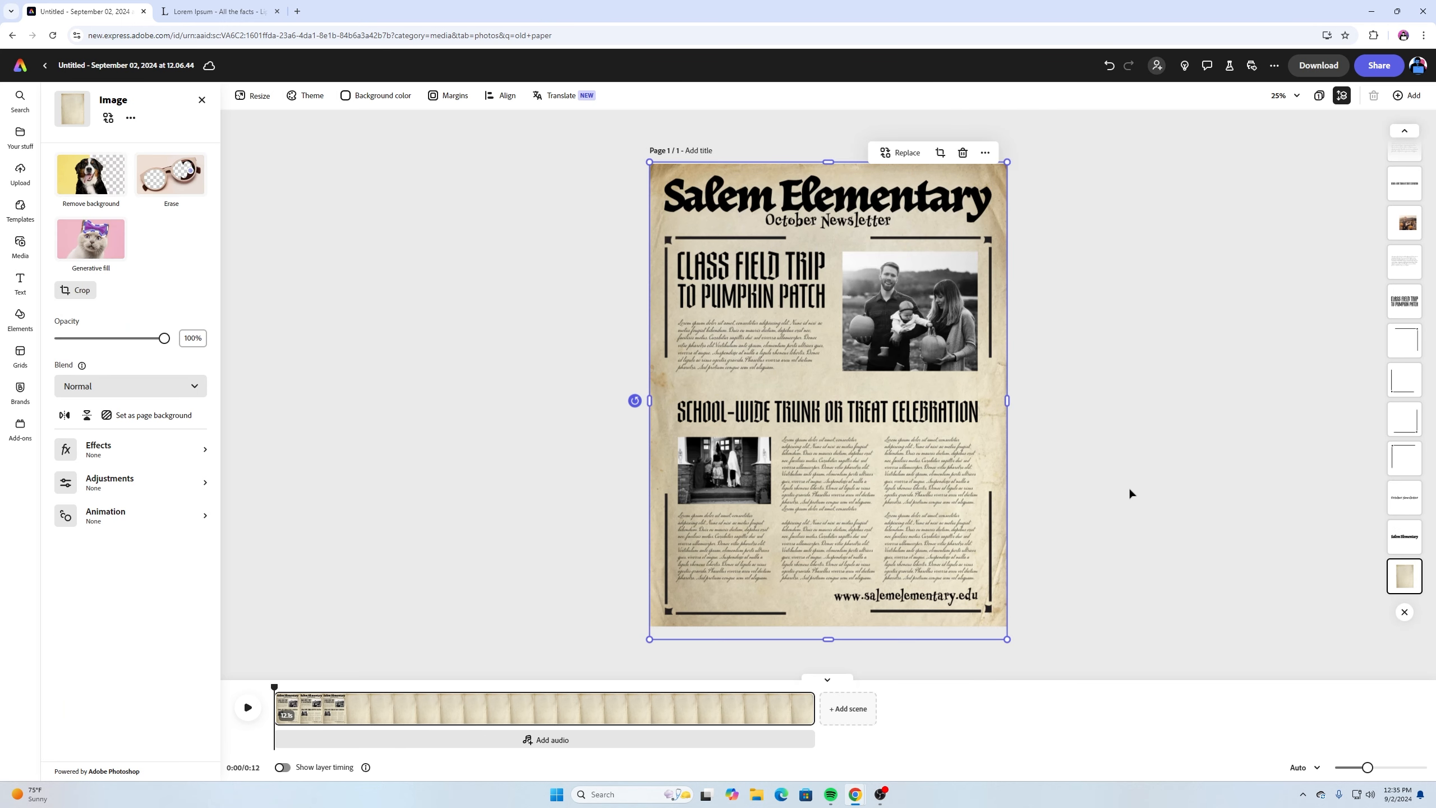
Set the blend mode of the black-and-white pumpkin patch family video to Multiply
{"action": "left_click", "coordinate": [922, 316]}
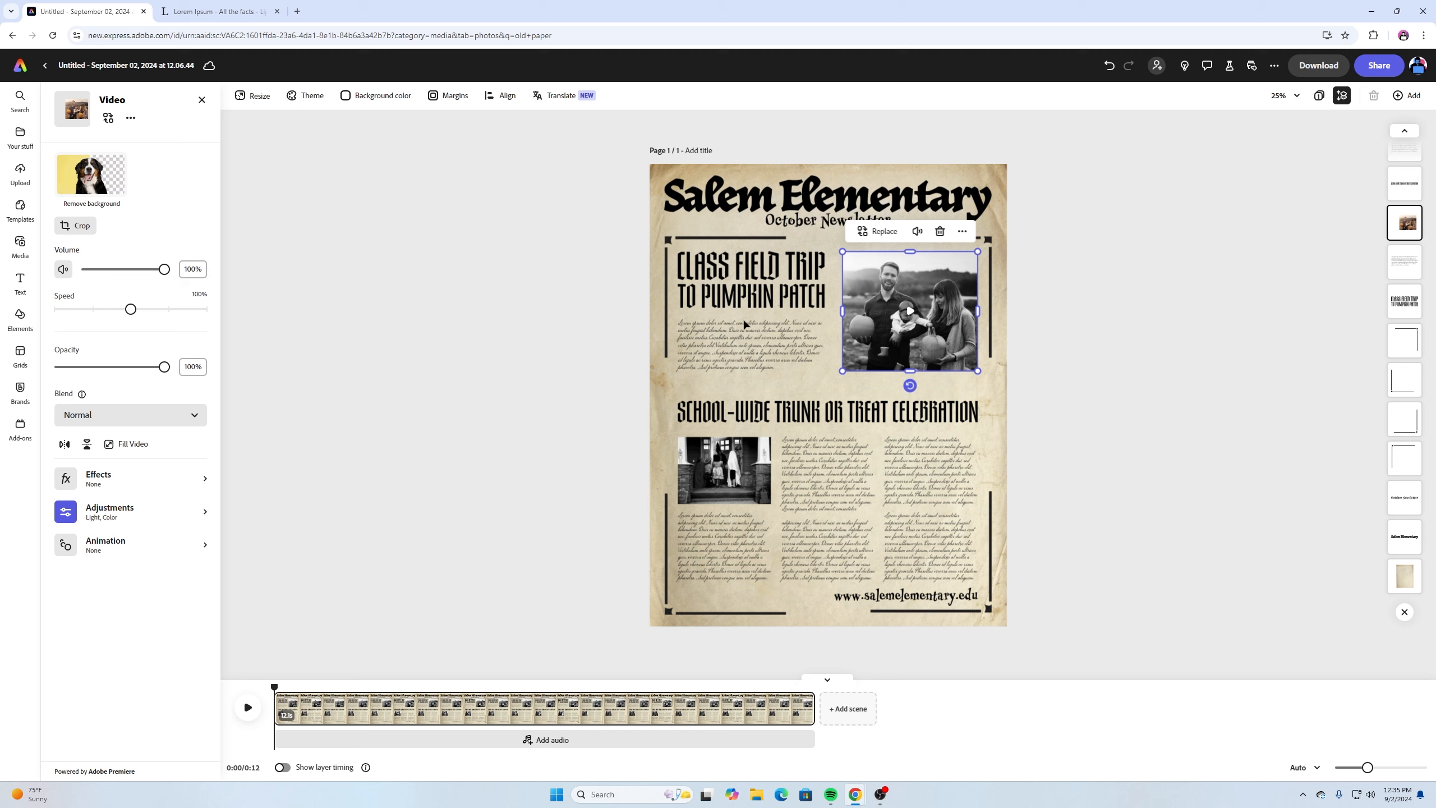
{"action": "left_click", "coordinate": [161, 418]}
{"action": "left_click", "coordinate": [160, 498]}
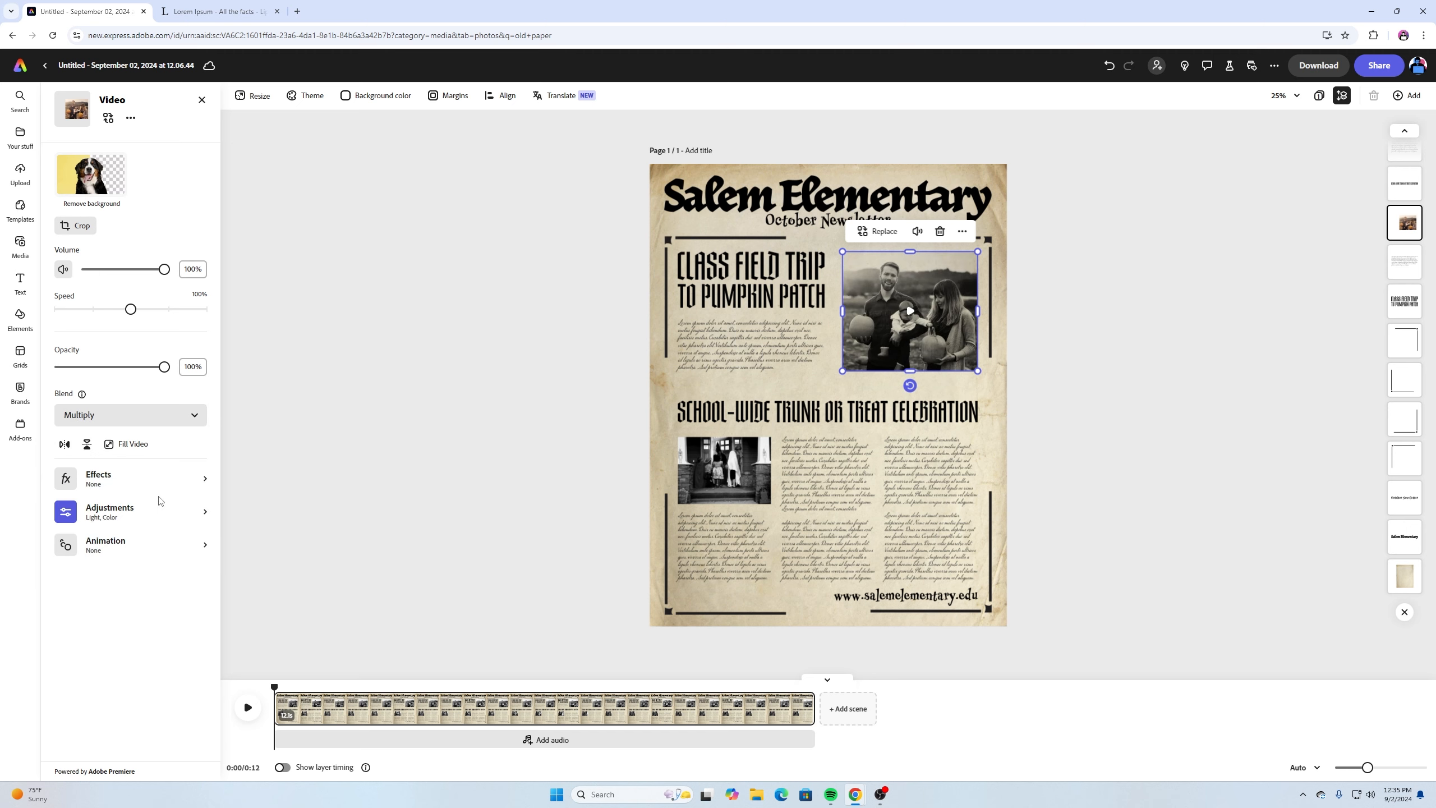
Try the Screen blend mode on the pumpkin patch family video and return it to Multiply
{"action": "left_click", "coordinate": [160, 417]}
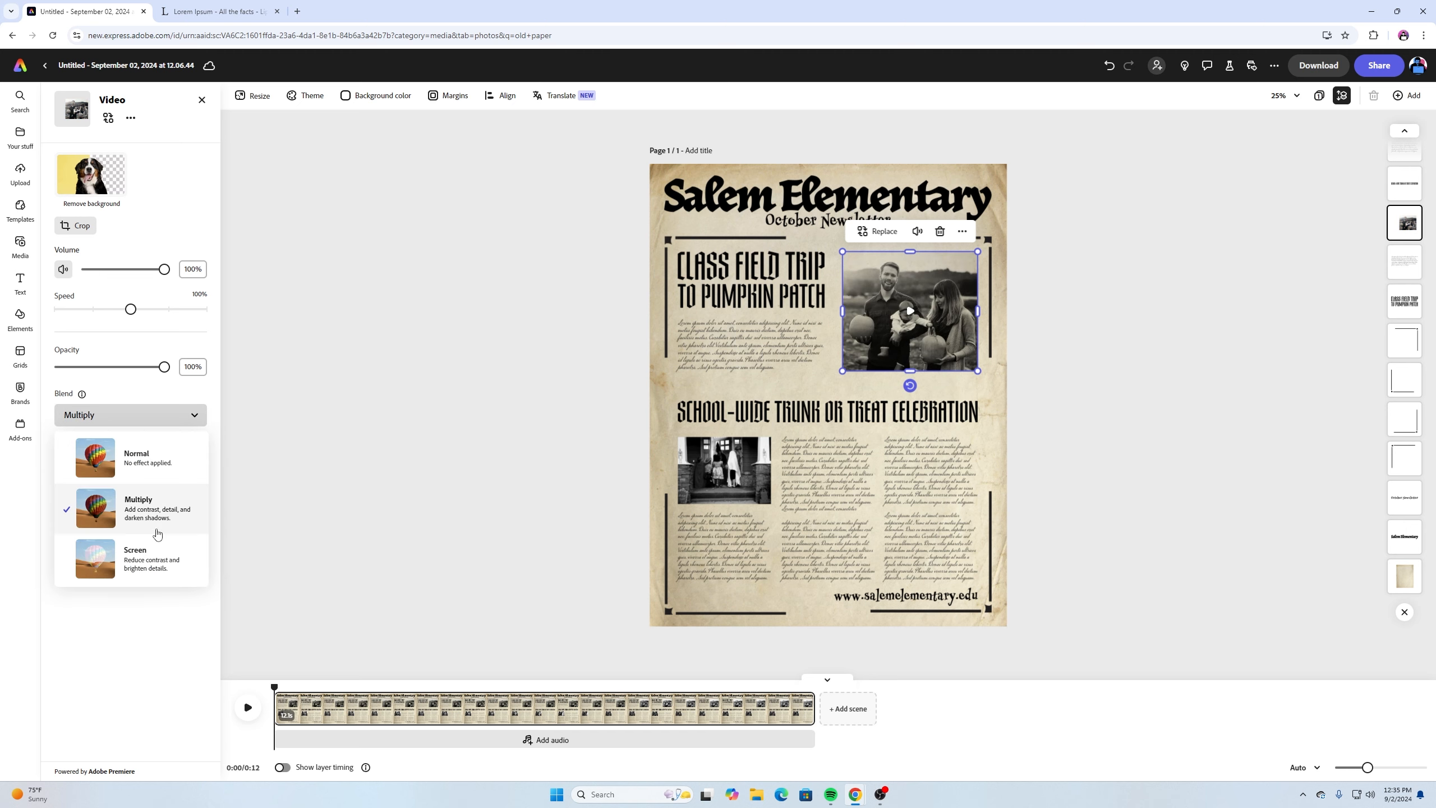
{"action": "left_click", "coordinate": [157, 549]}
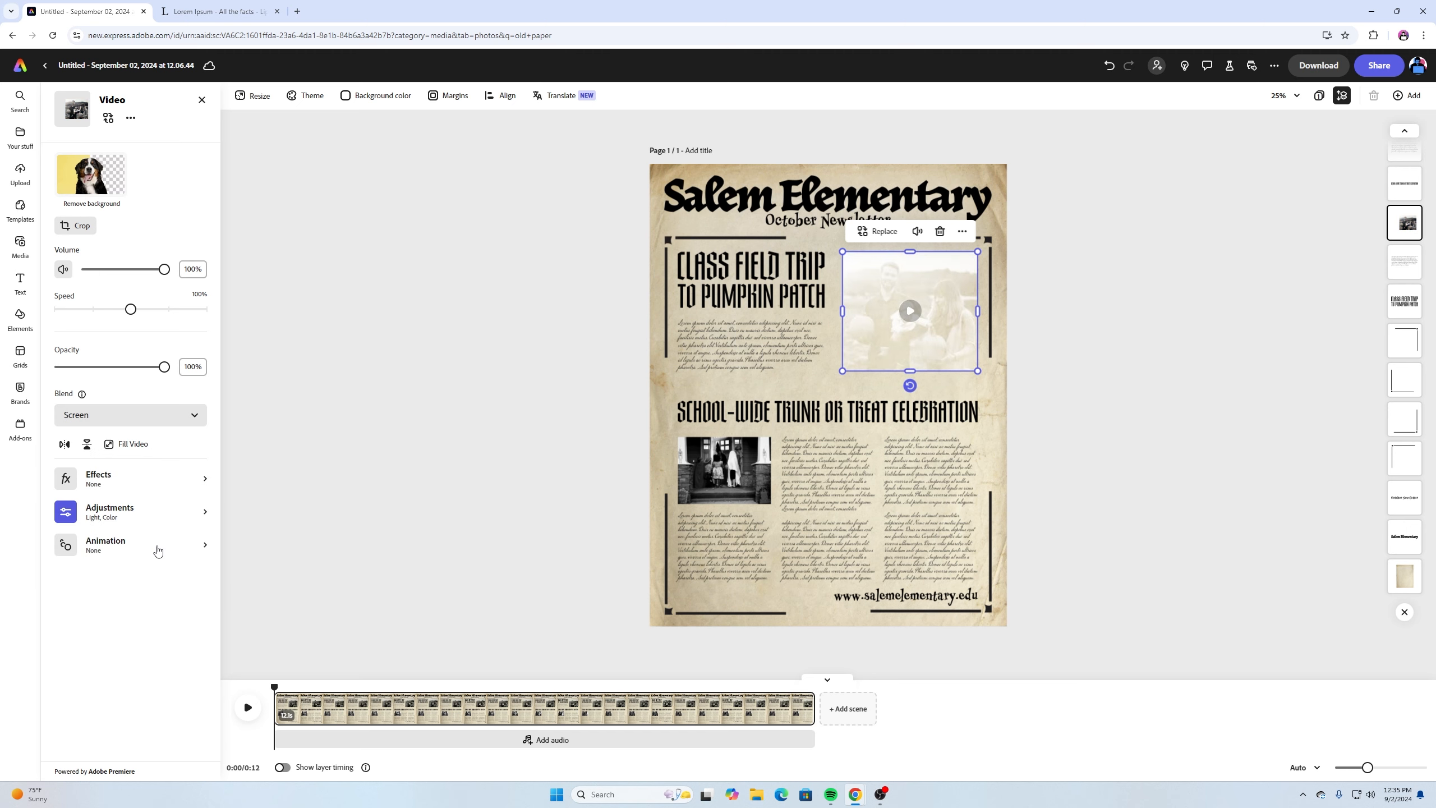
{"action": "left_click", "coordinate": [154, 419]}
{"action": "left_click", "coordinate": [136, 456]}
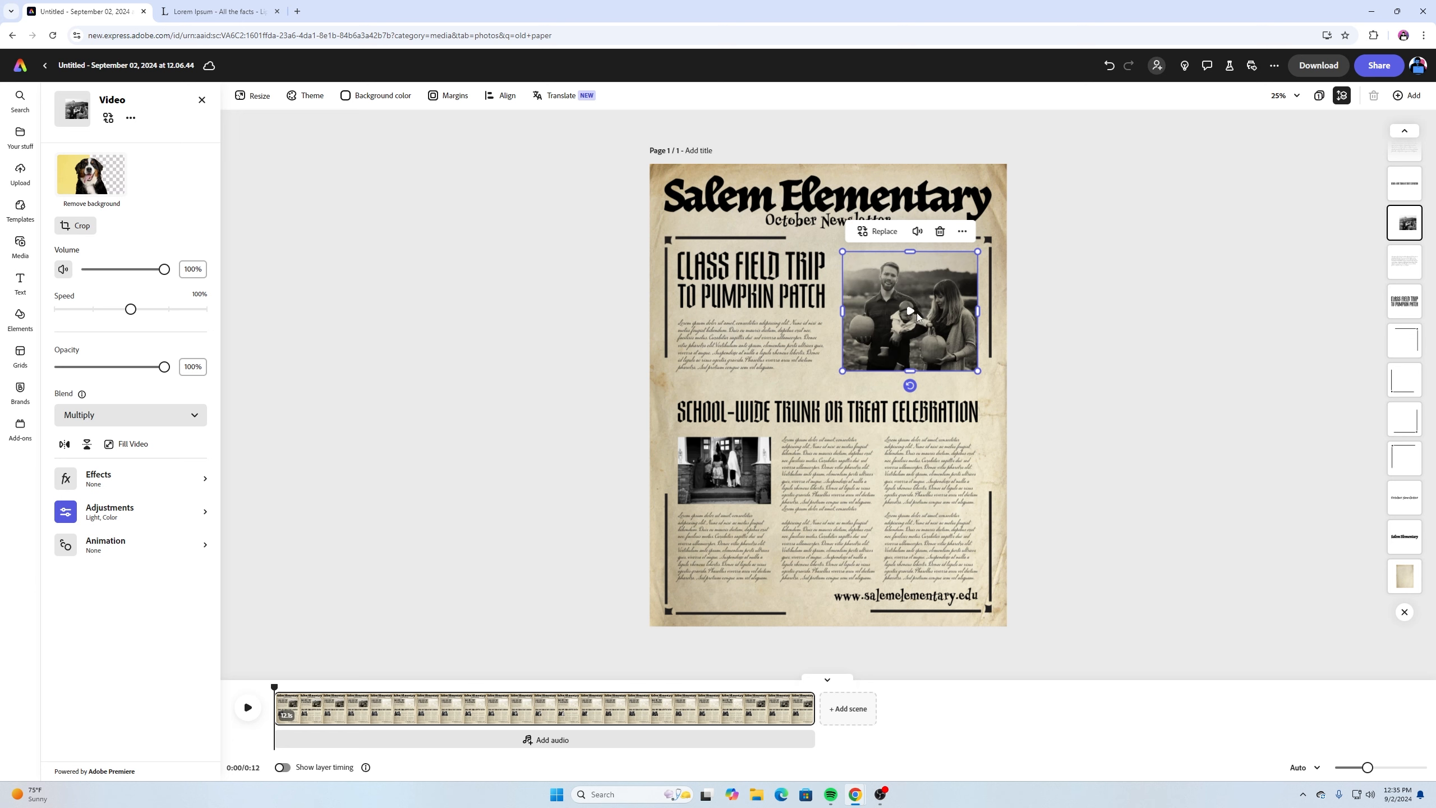
Set the blend mode of the trunk or treat video to Multiply and check the page up close
{"action": "left_click", "coordinate": [740, 463]}
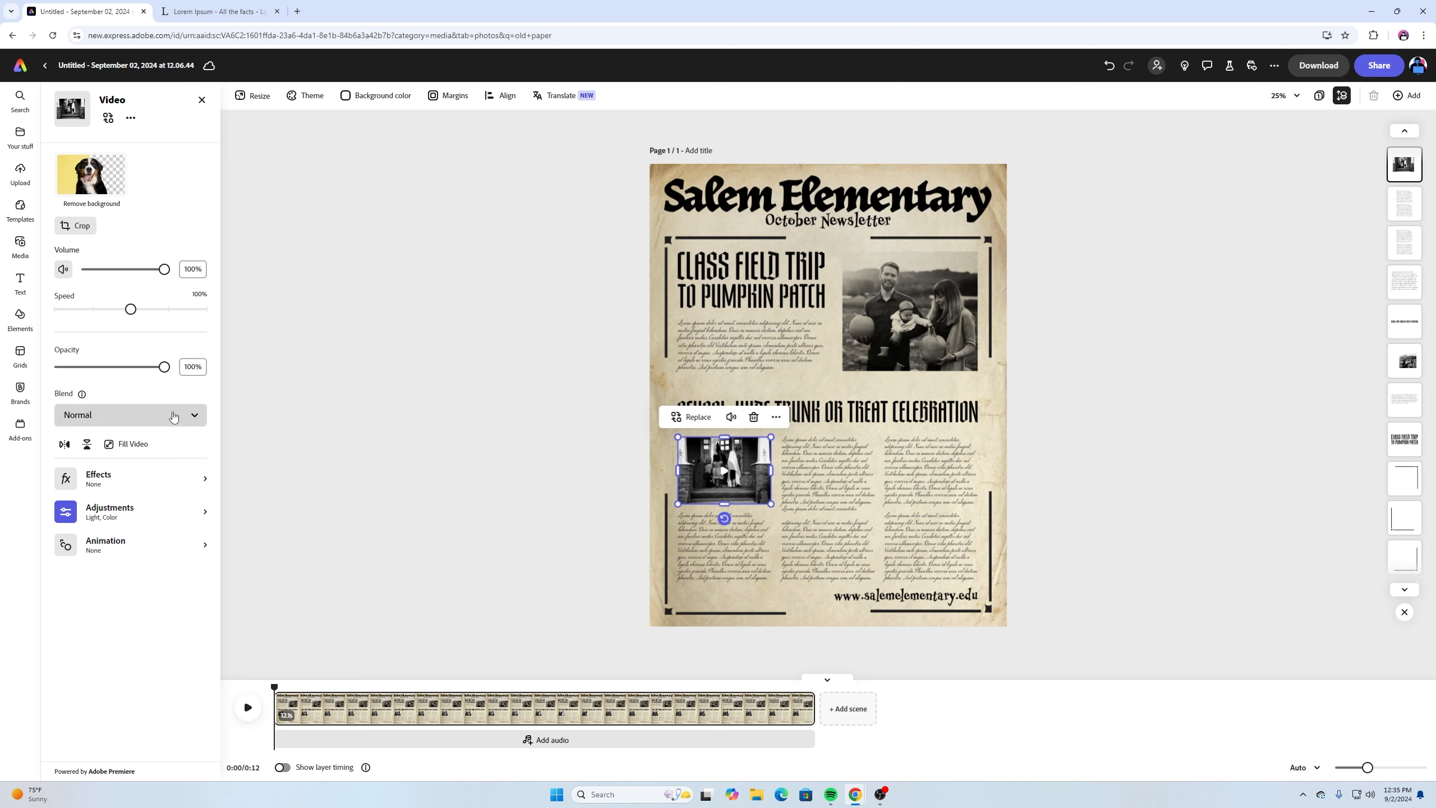
{"action": "left_click", "coordinate": [174, 417]}
{"action": "left_click", "coordinate": [175, 500]}
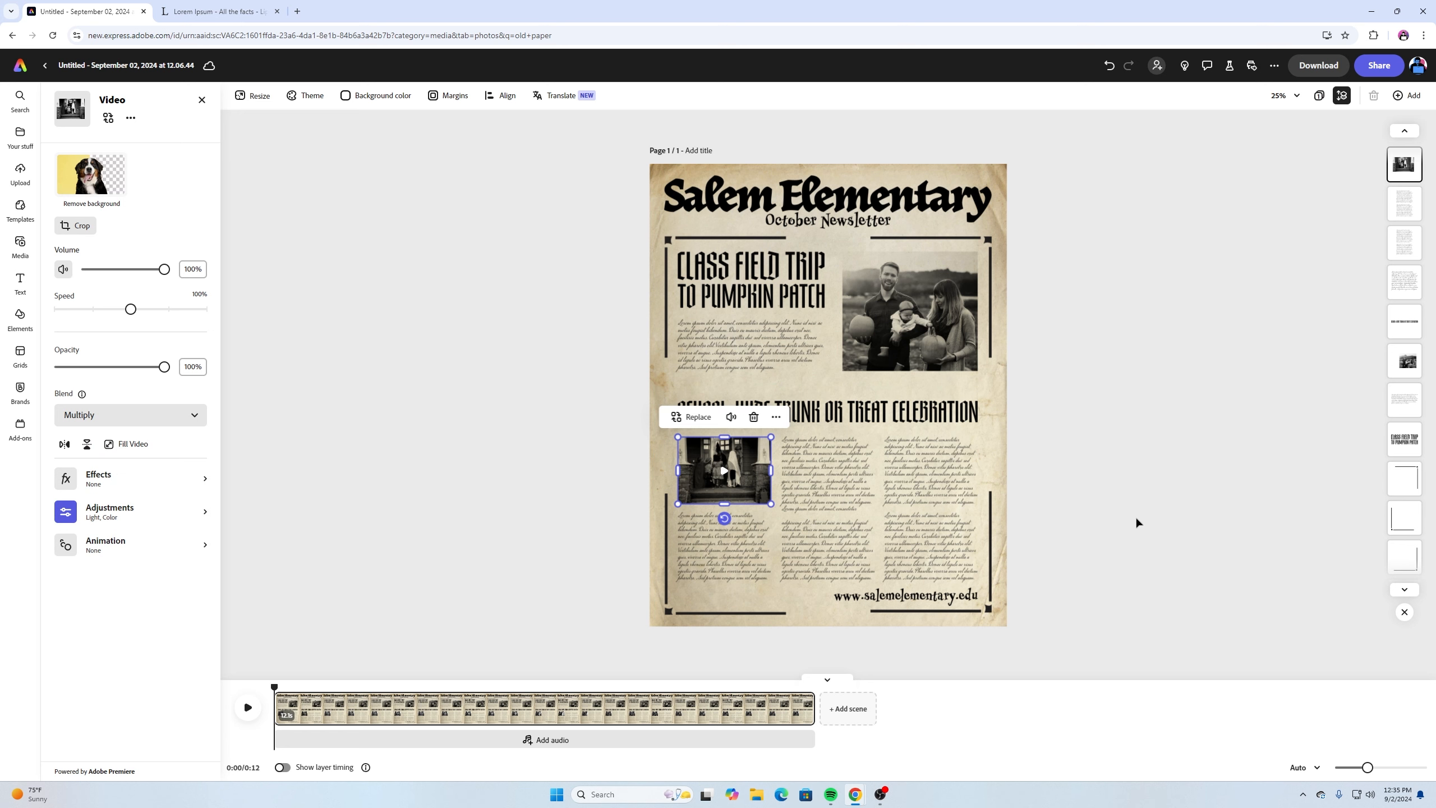
{"action": "key", "text": "ctrl+equal"}
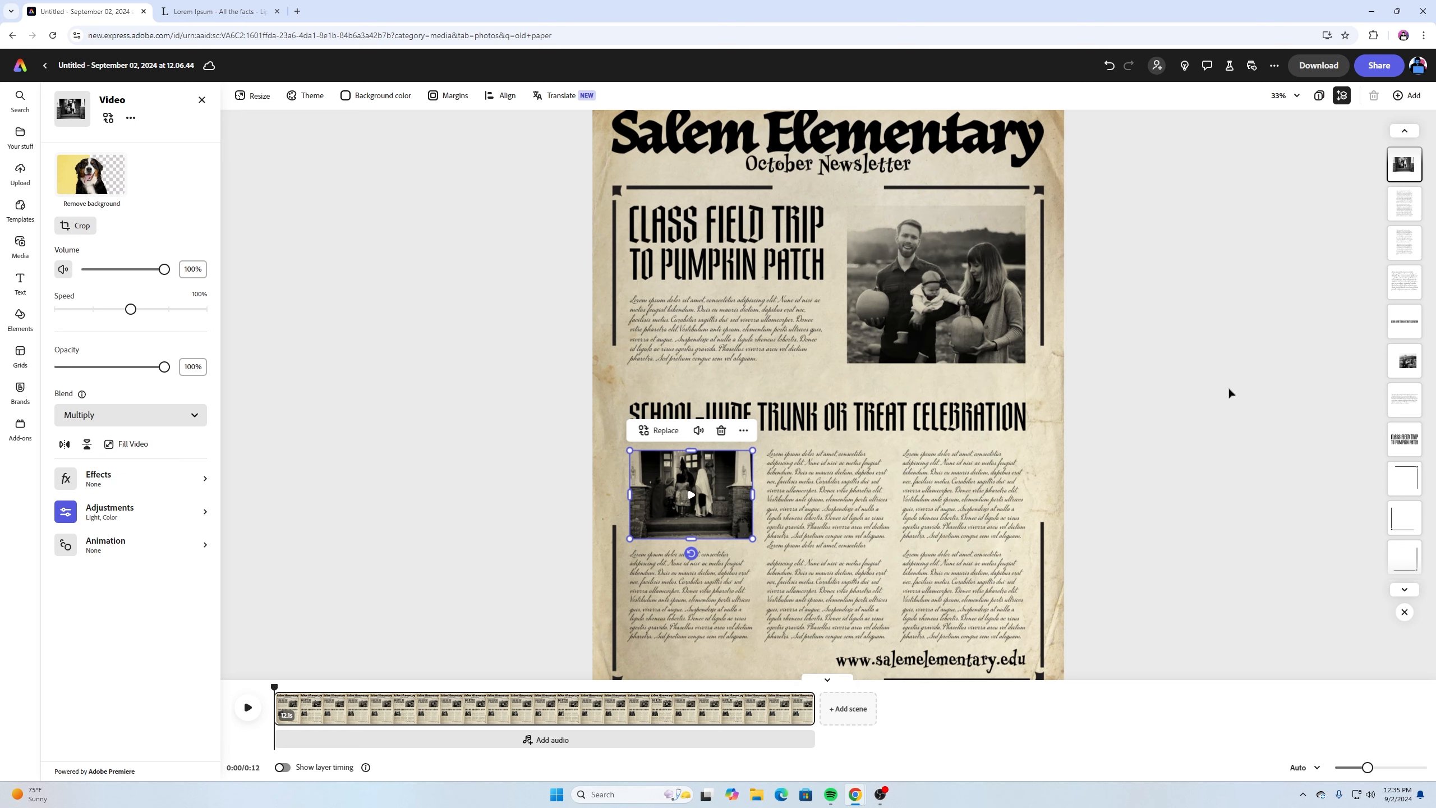
{"action": "mouse_move", "coordinate": [274, 685]}
{"action": "left_mouse_down"}
{"action": "mouse_move", "coordinate": [817, 686]}
{"action": "mouse_move", "coordinate": [275, 686]}
{"action": "left_mouse_up"}
{"action": "left_click", "coordinate": [434, 364]}
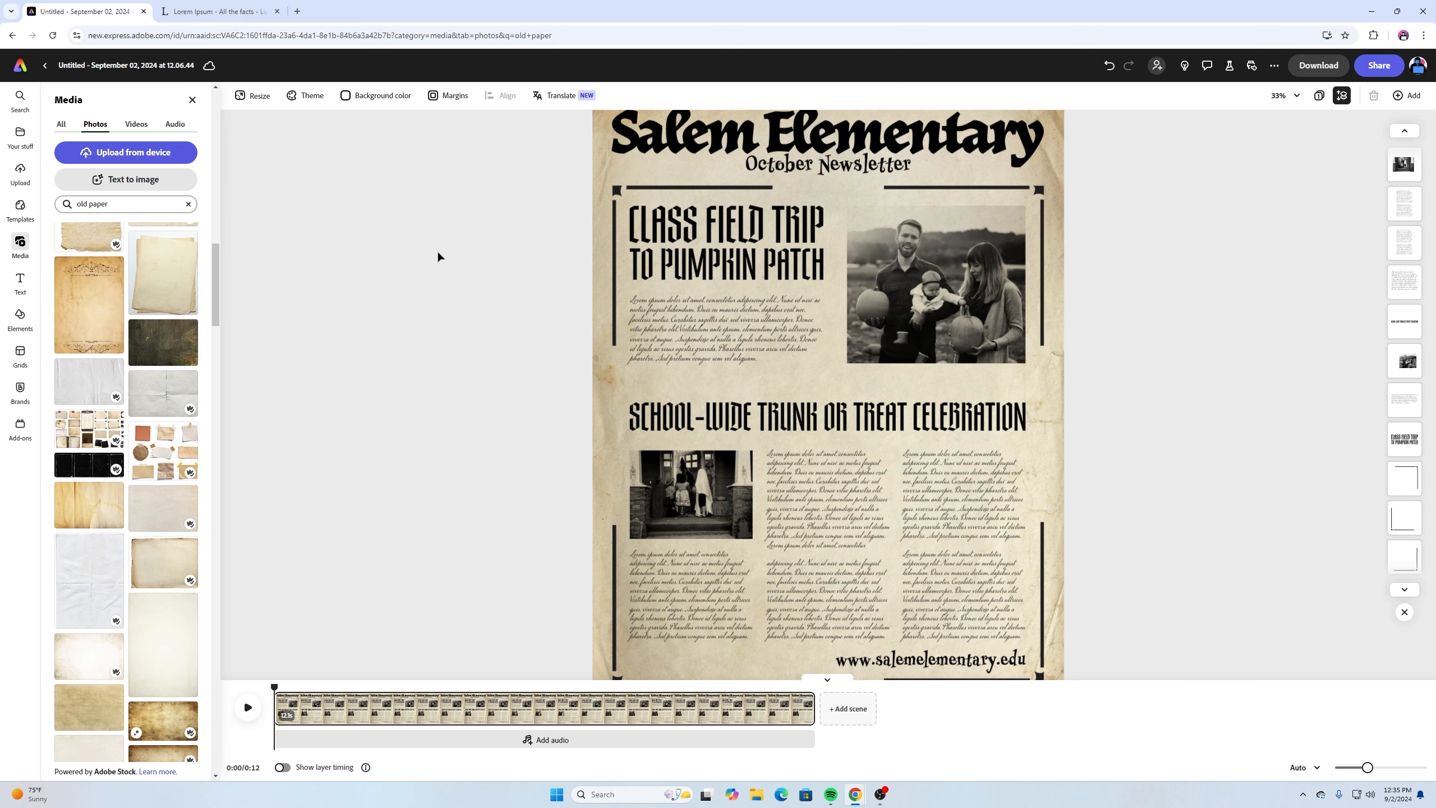
{"action": "scroll", "coordinate": [1338, 249], "scroll_direction": "up", "scroll_amount": 1}
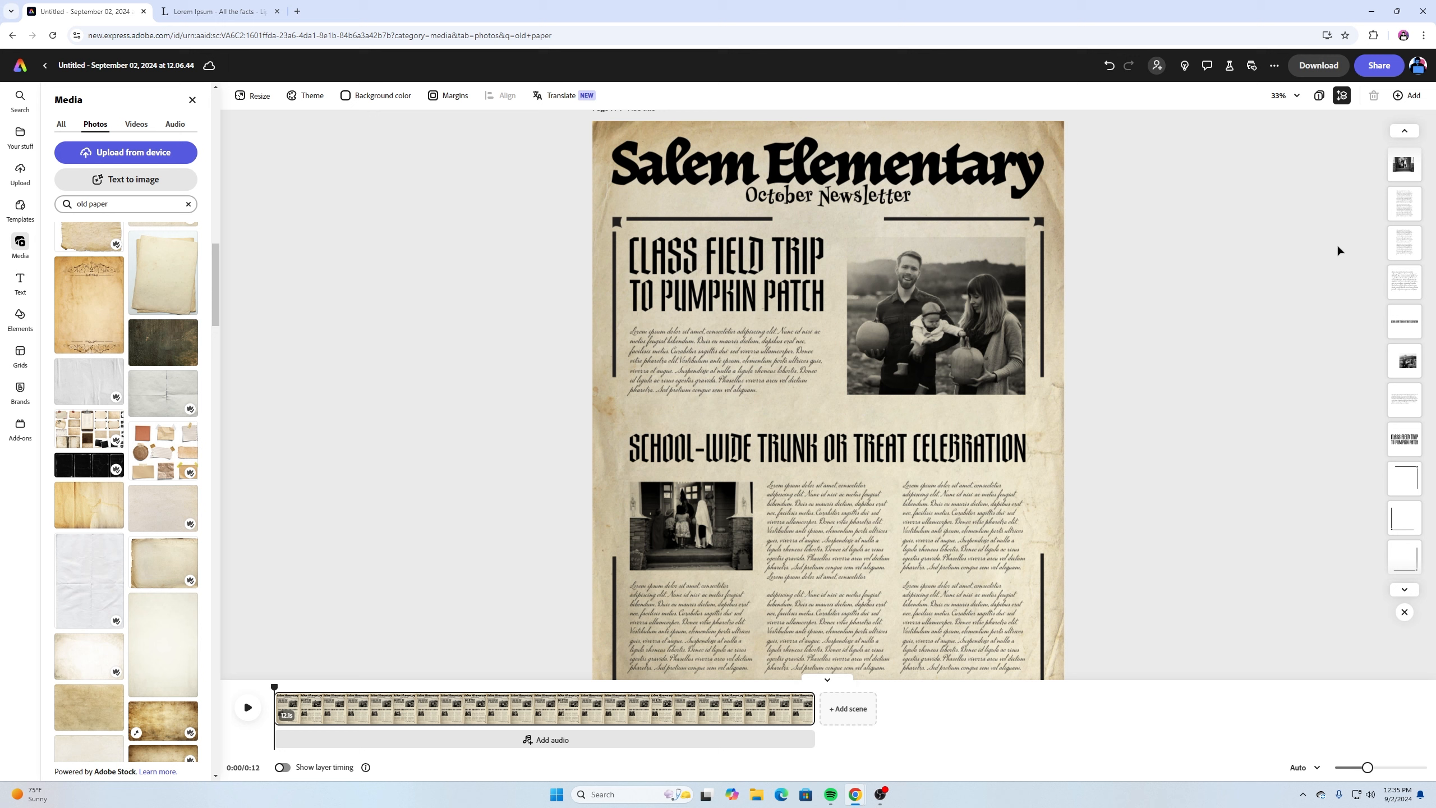
Bring the old paper image to the front of the layer stack and set its blend mode to Multiply
{"action": "left_click", "coordinate": [905, 161]}
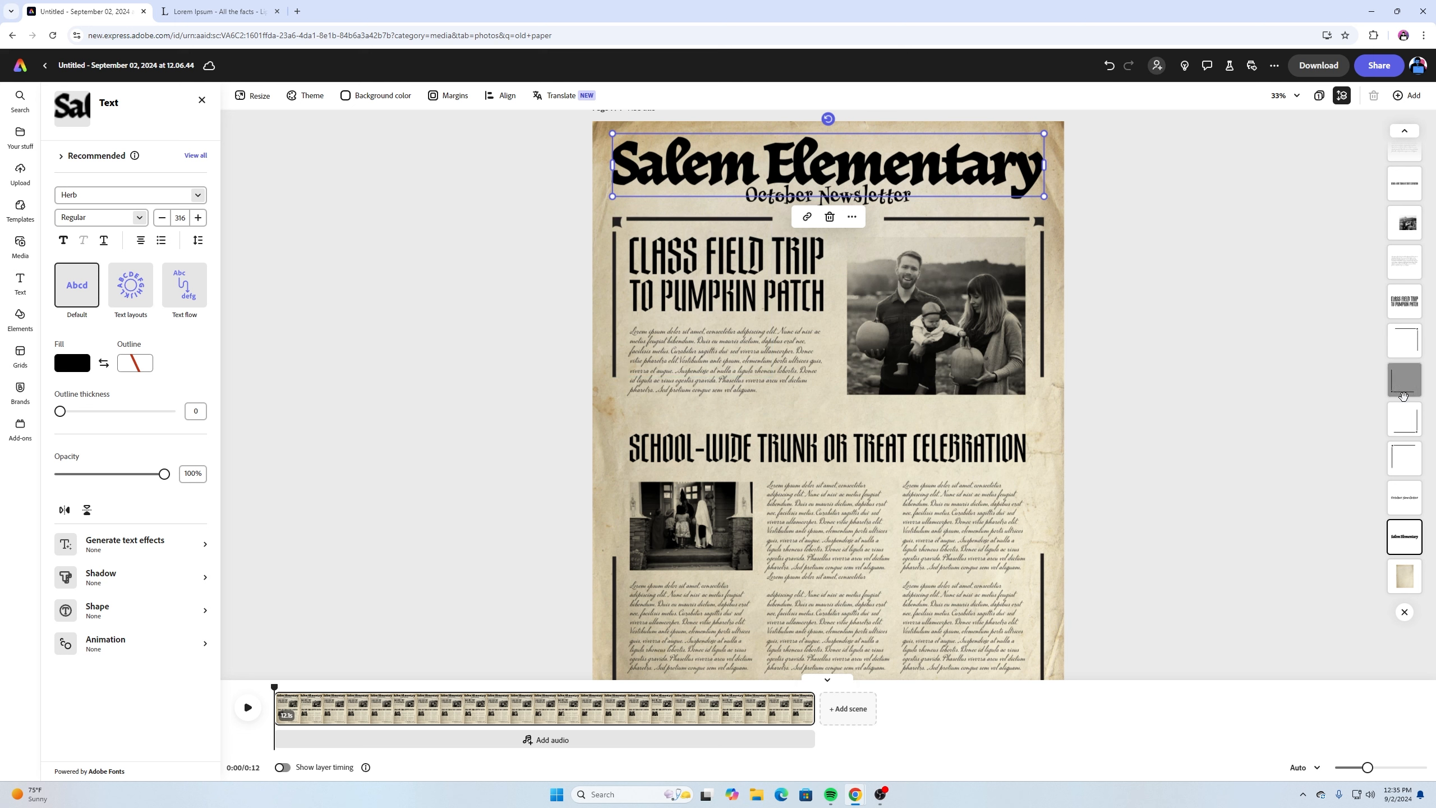
{"action": "left_click", "coordinate": [1399, 583]}
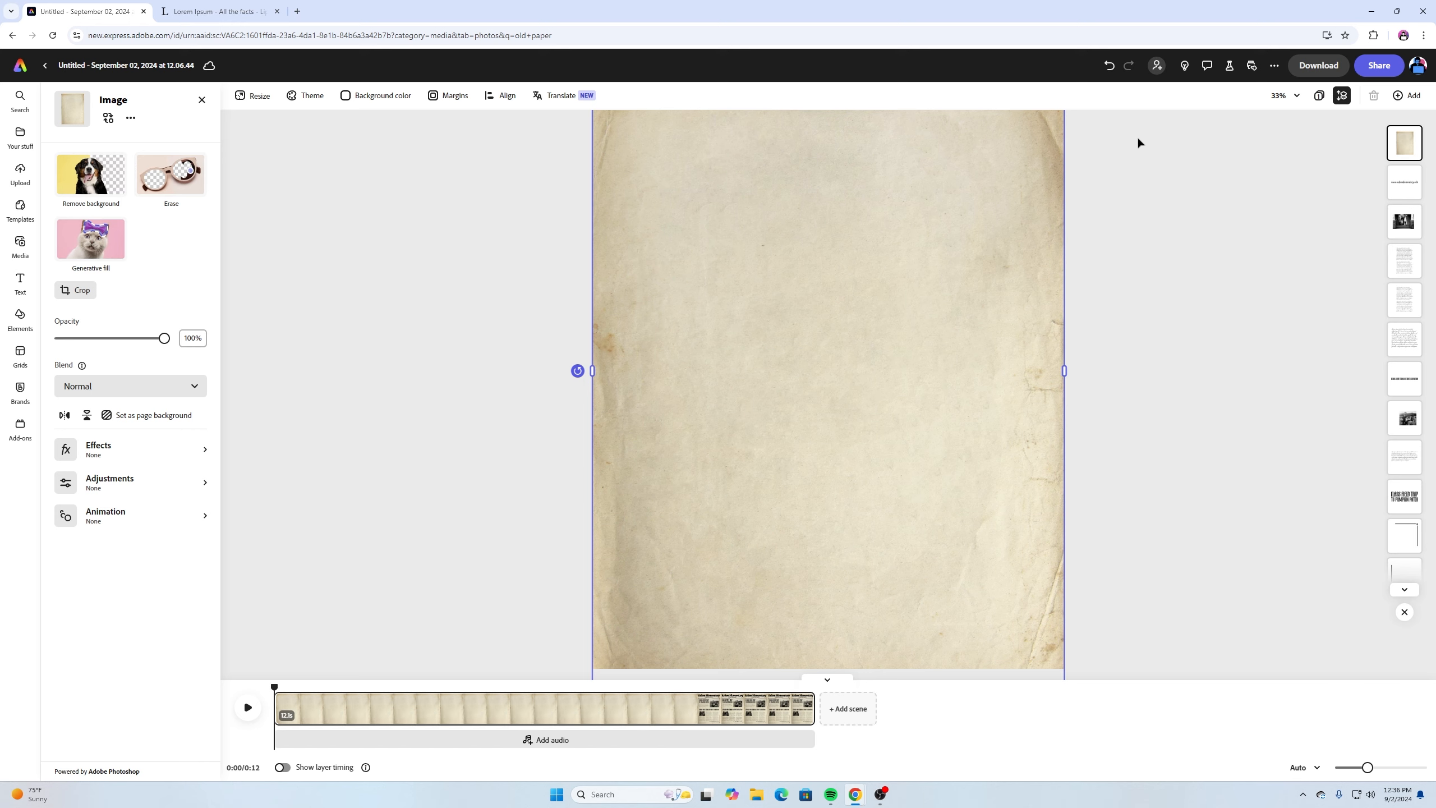
{"action": "scroll", "coordinate": [1199, 211], "scroll_direction": "up", "scroll_amount": 1}
{"action": "scroll", "coordinate": [1197, 211], "scroll_direction": "up", "scroll_amount": 2}
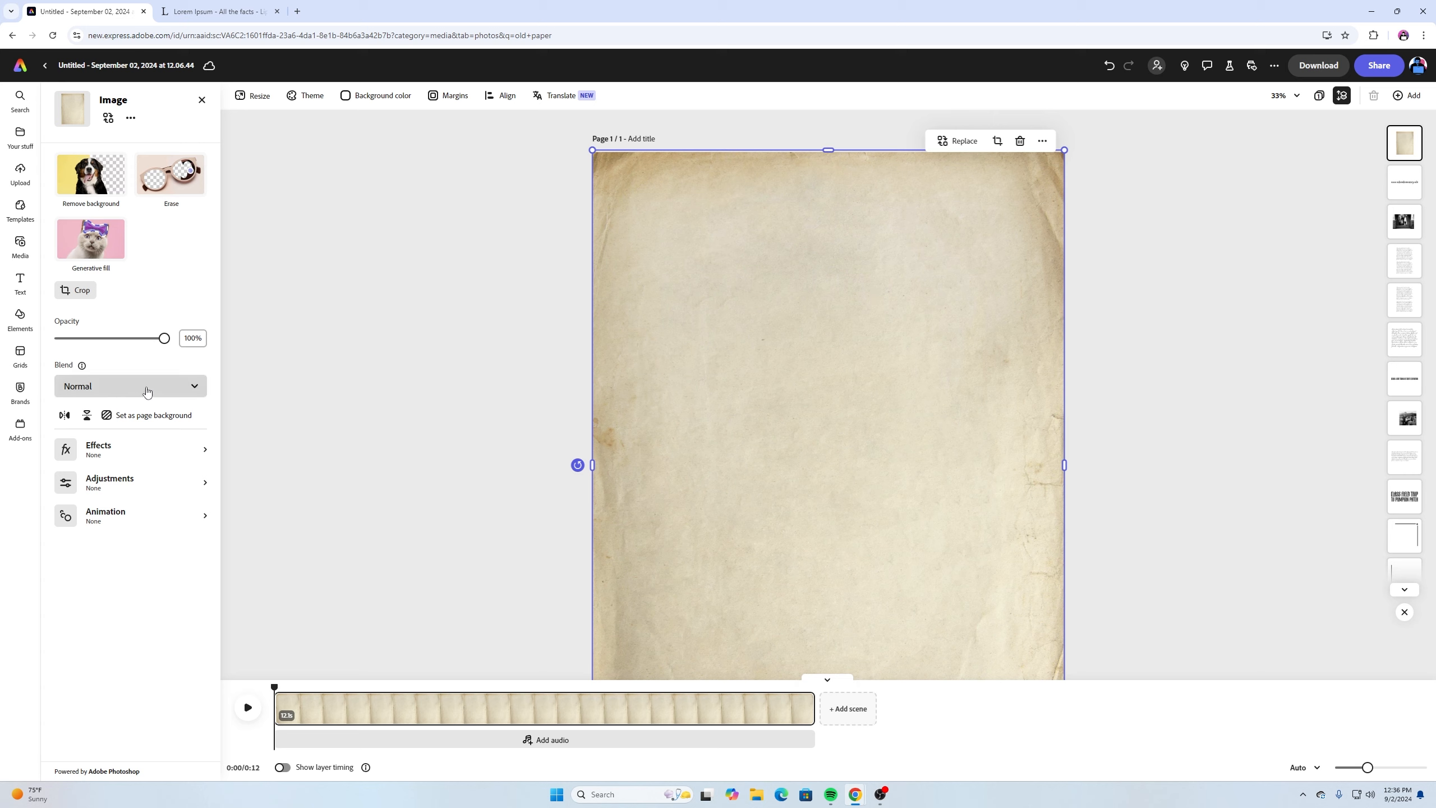
{"action": "left_click", "coordinate": [146, 387]}
{"action": "left_click", "coordinate": [152, 477]}
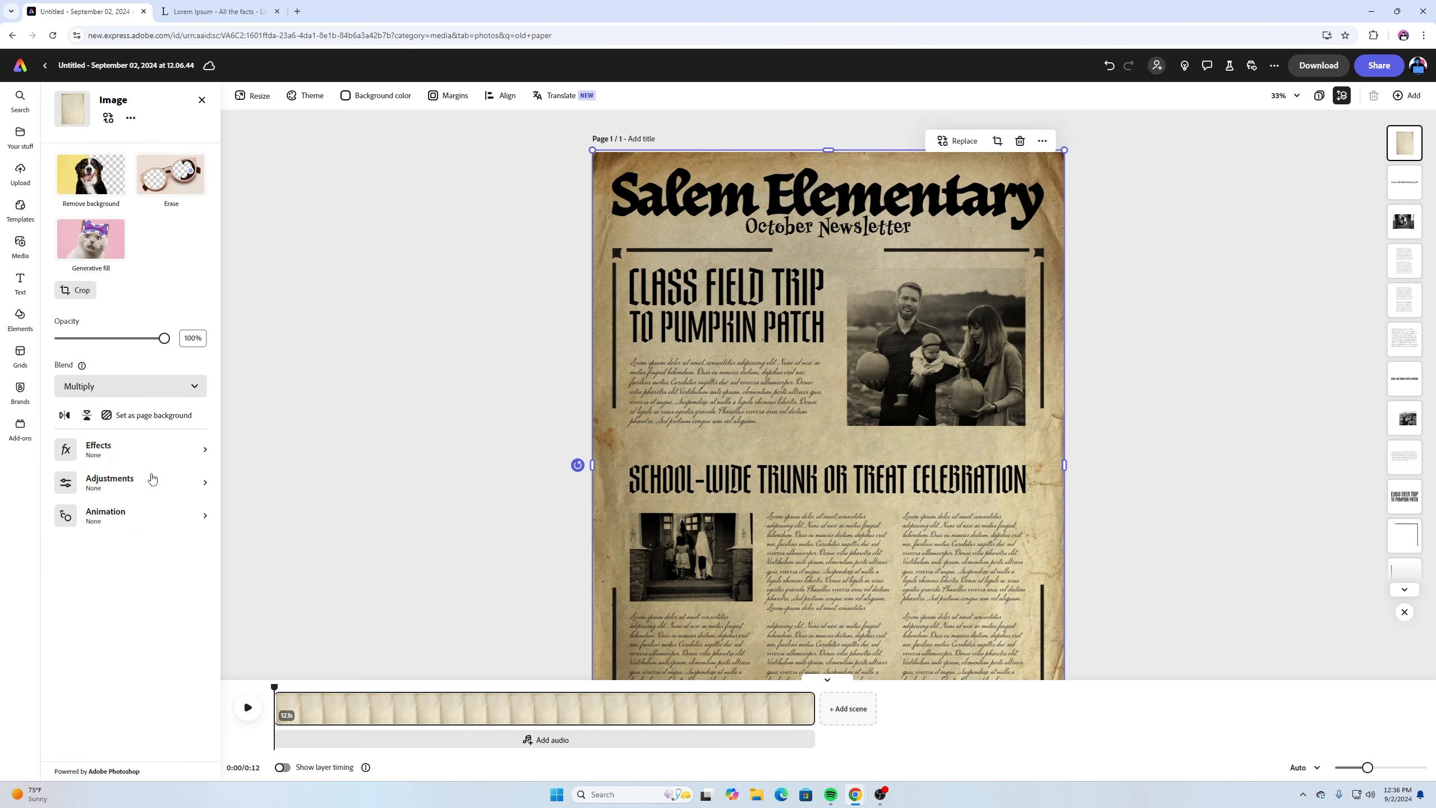
Try the Screen blend mode on the old paper image and return it to Multiply
{"action": "left_click", "coordinate": [119, 390]}
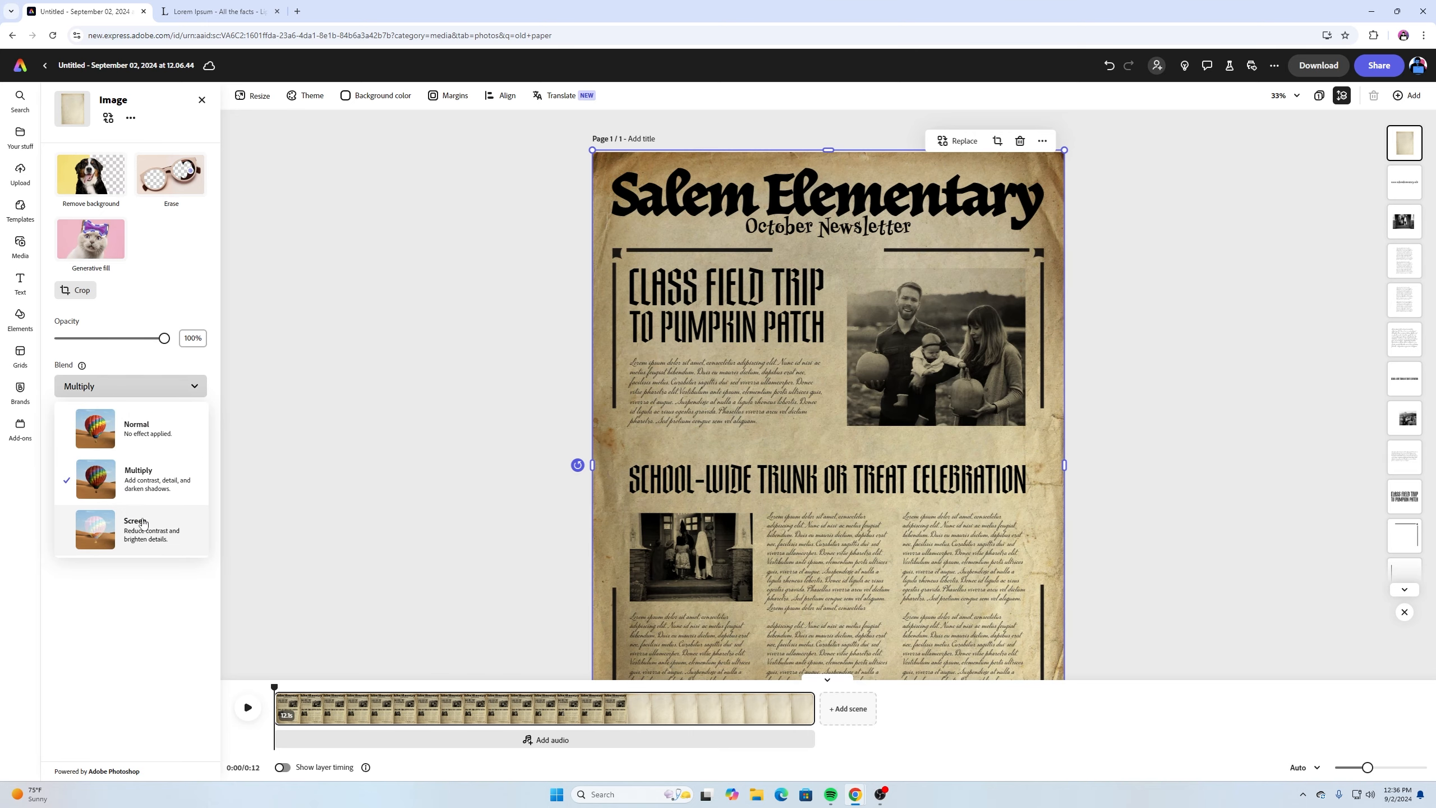
{"action": "left_click", "coordinate": [143, 527]}
{"action": "left_click", "coordinate": [169, 391]}
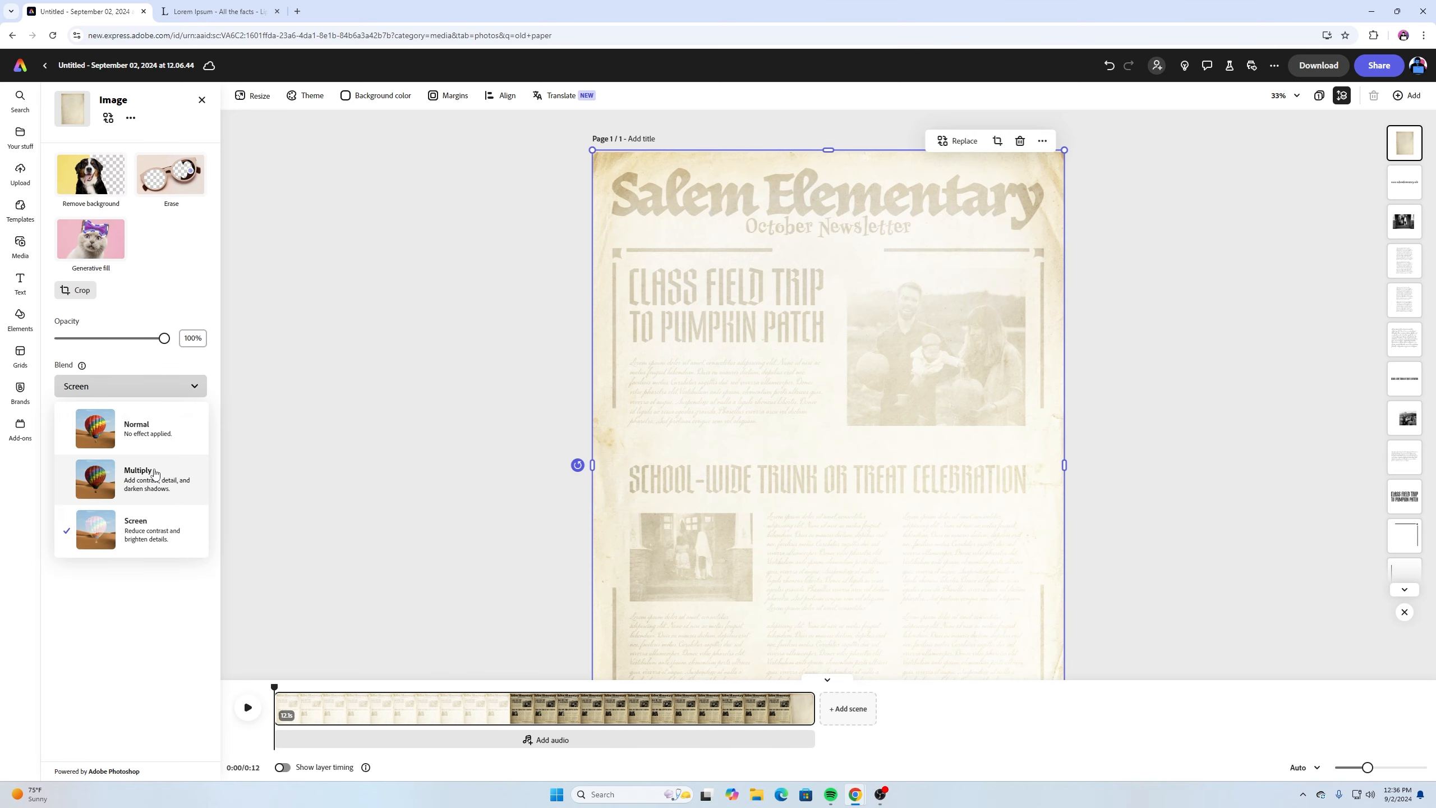
{"action": "left_click", "coordinate": [148, 478]}
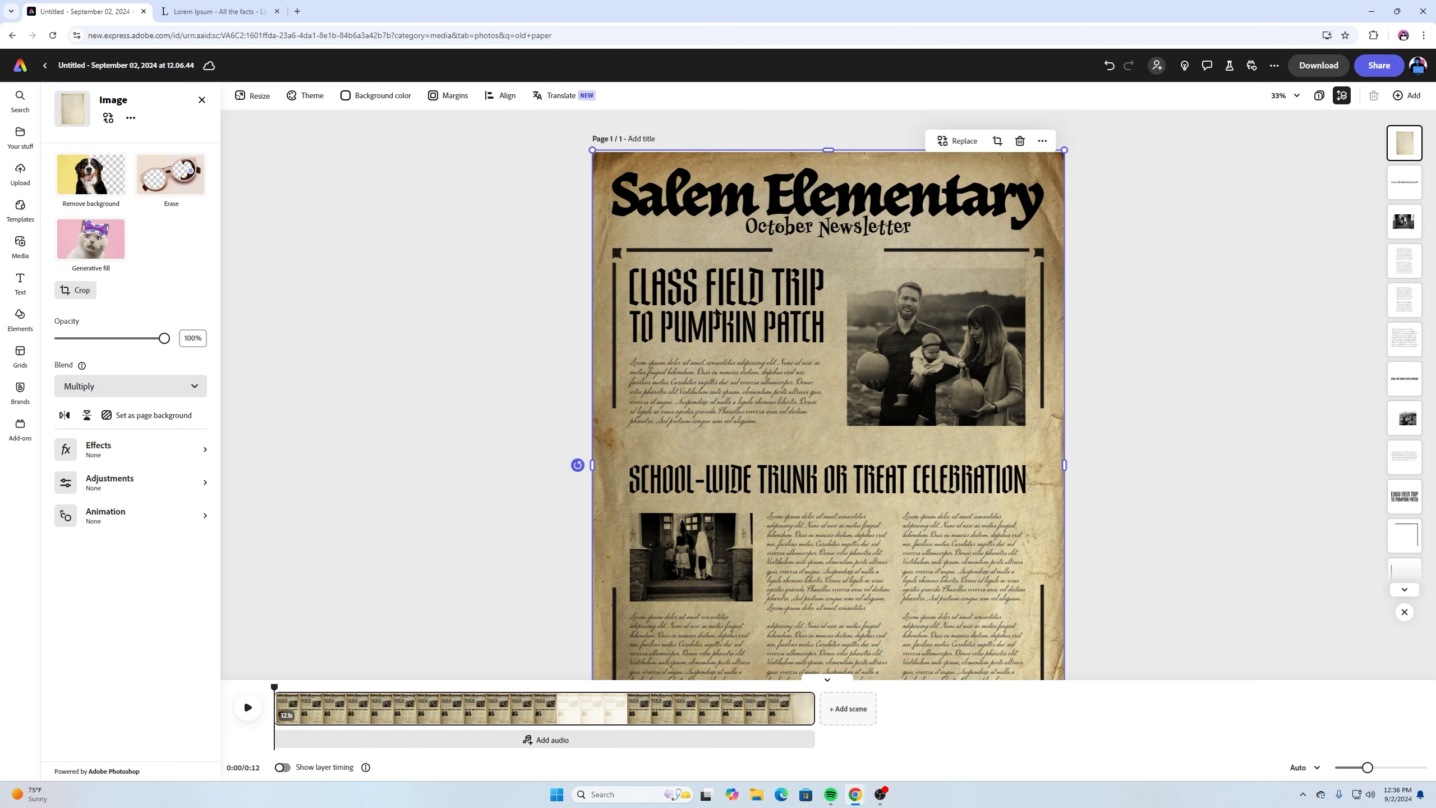
Examine the page under the paper texture and scrub the timeline to 6 seconds and back to the start
{"action": "scroll", "coordinate": [764, 362], "scroll_direction": "down", "scroll_amount": 2}
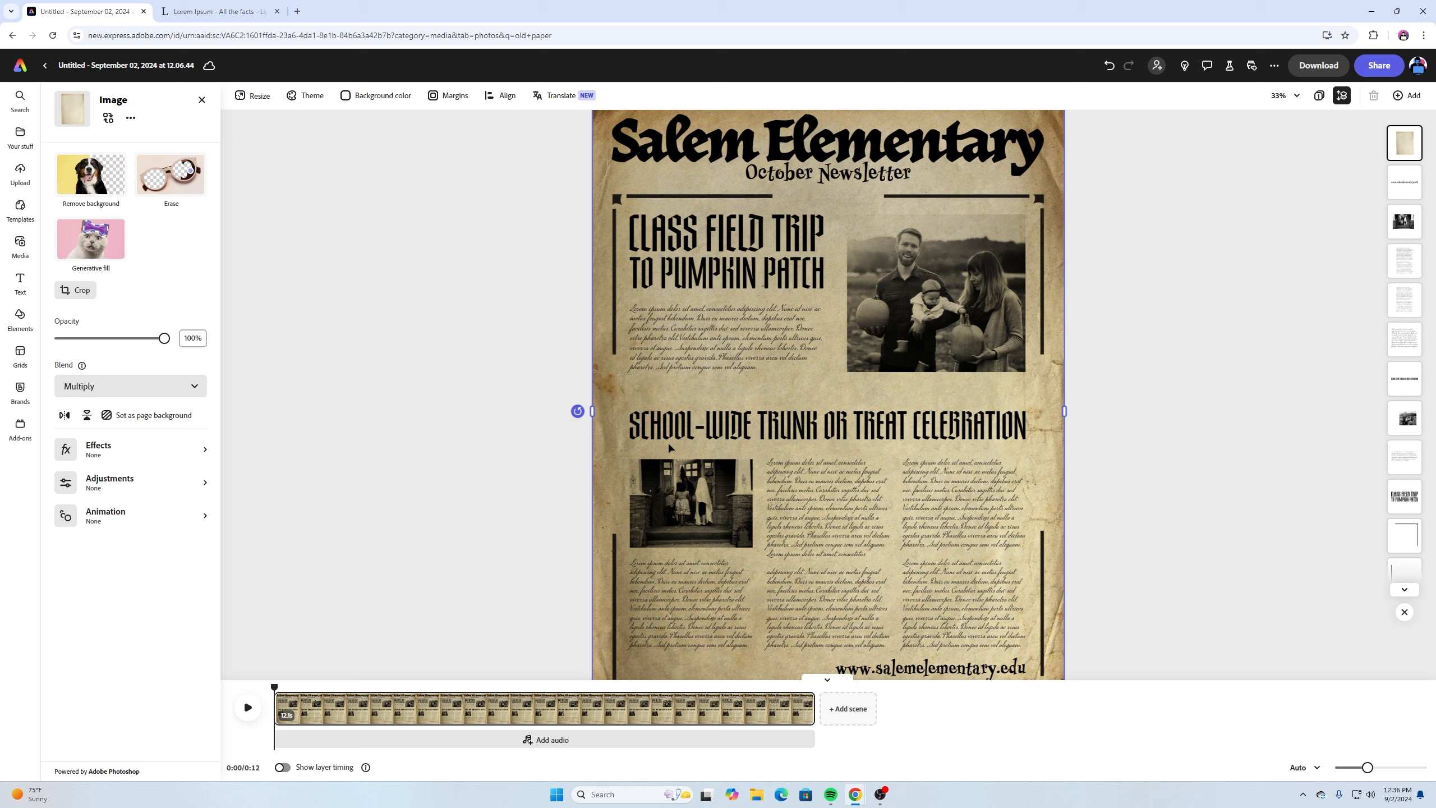
{"action": "scroll", "coordinate": [667, 447], "scroll_direction": "down", "scroll_amount": 2}
{"action": "scroll", "coordinate": [693, 431], "scroll_direction": "up", "scroll_amount": 1}
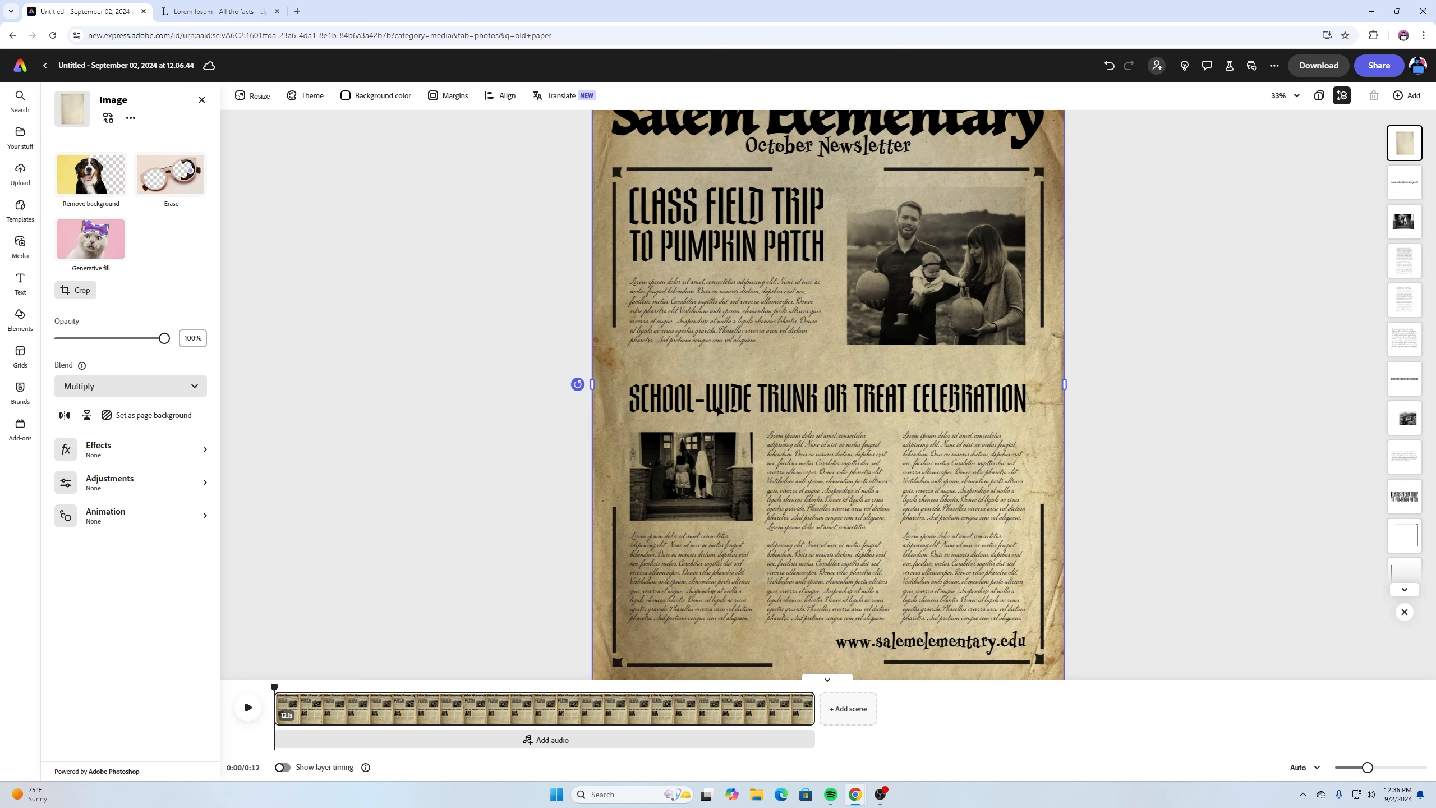
{"action": "left_click_drag", "start_coordinate": [275, 686], "coordinate": [522, 699]}
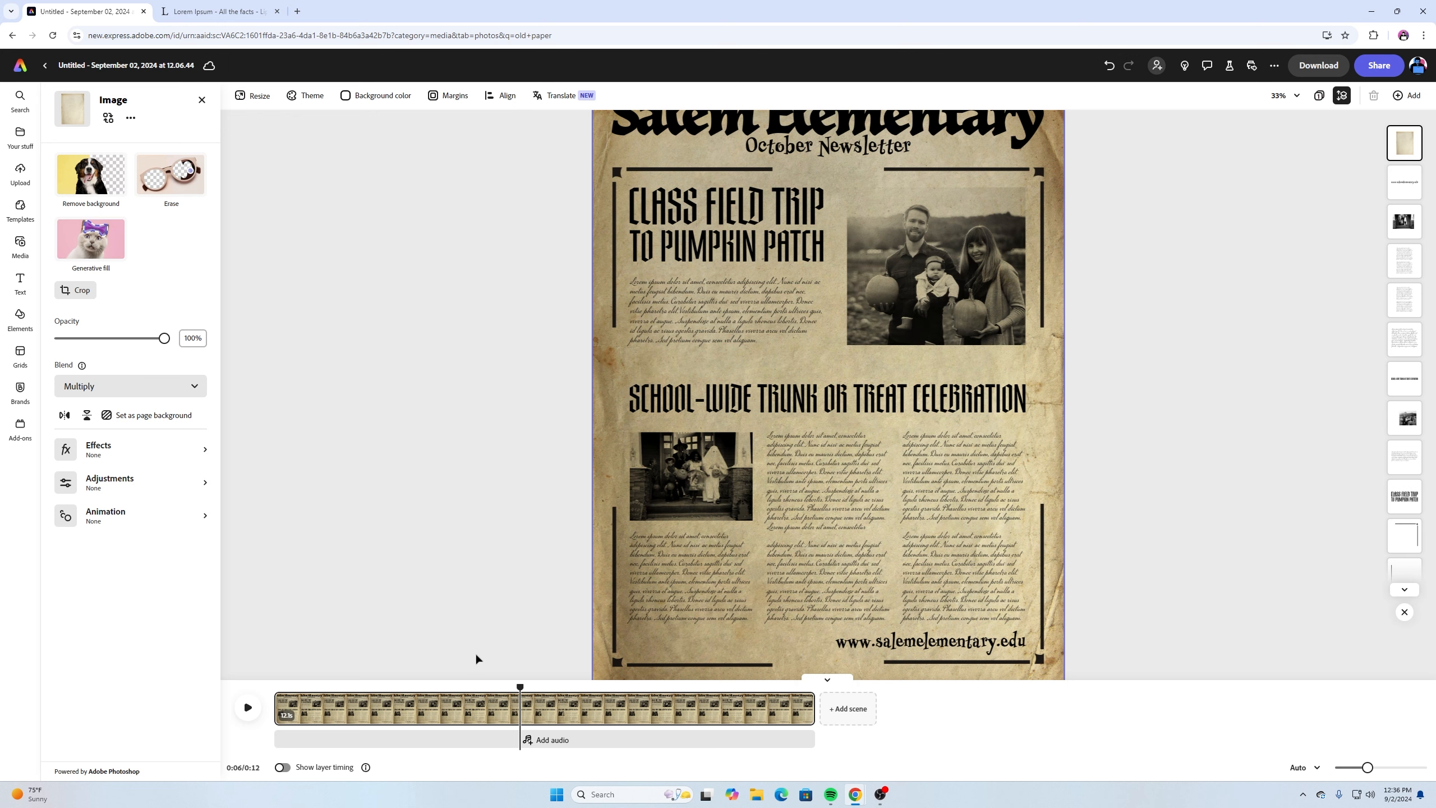
{"action": "left_click_drag", "start_coordinate": [518, 687], "coordinate": [266, 685]}
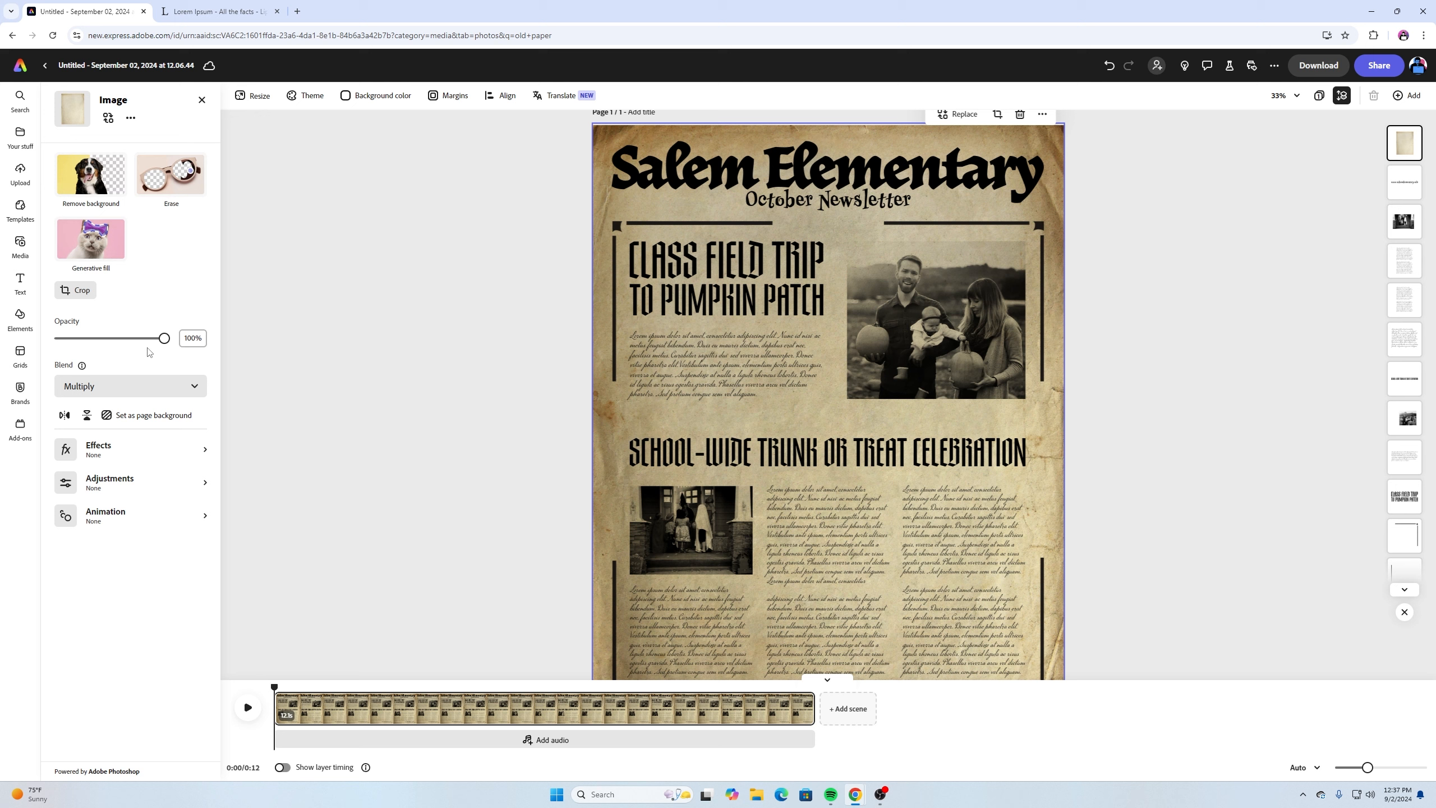
Lower the old paper overlay's opacity to 84% and deselect it
{"action": "left_click_drag", "start_coordinate": [163, 341], "coordinate": [151, 343]}
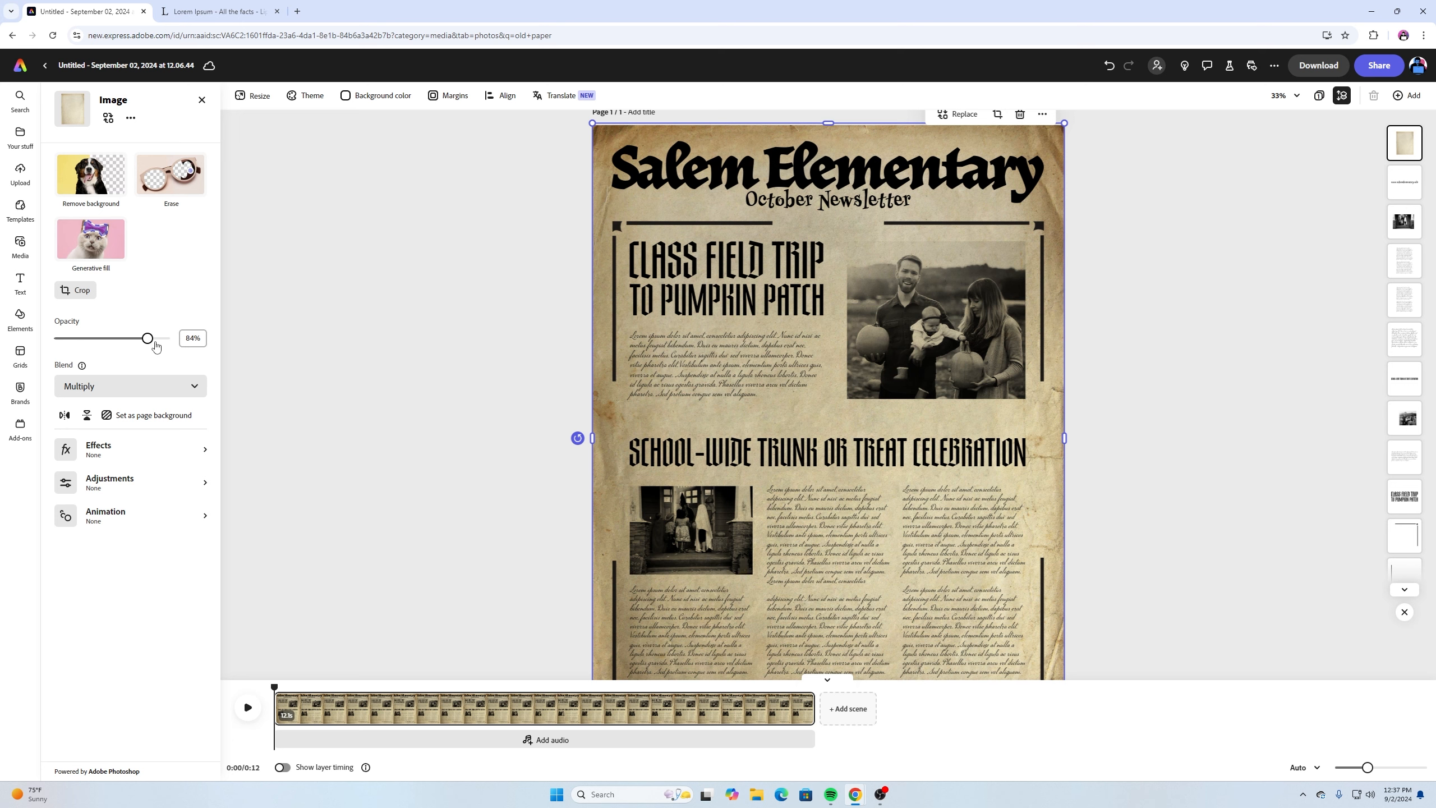
{"action": "left_click", "coordinate": [334, 372]}
{"action": "scroll", "coordinate": [362, 401], "scroll_direction": "down", "scroll_amount": 1}
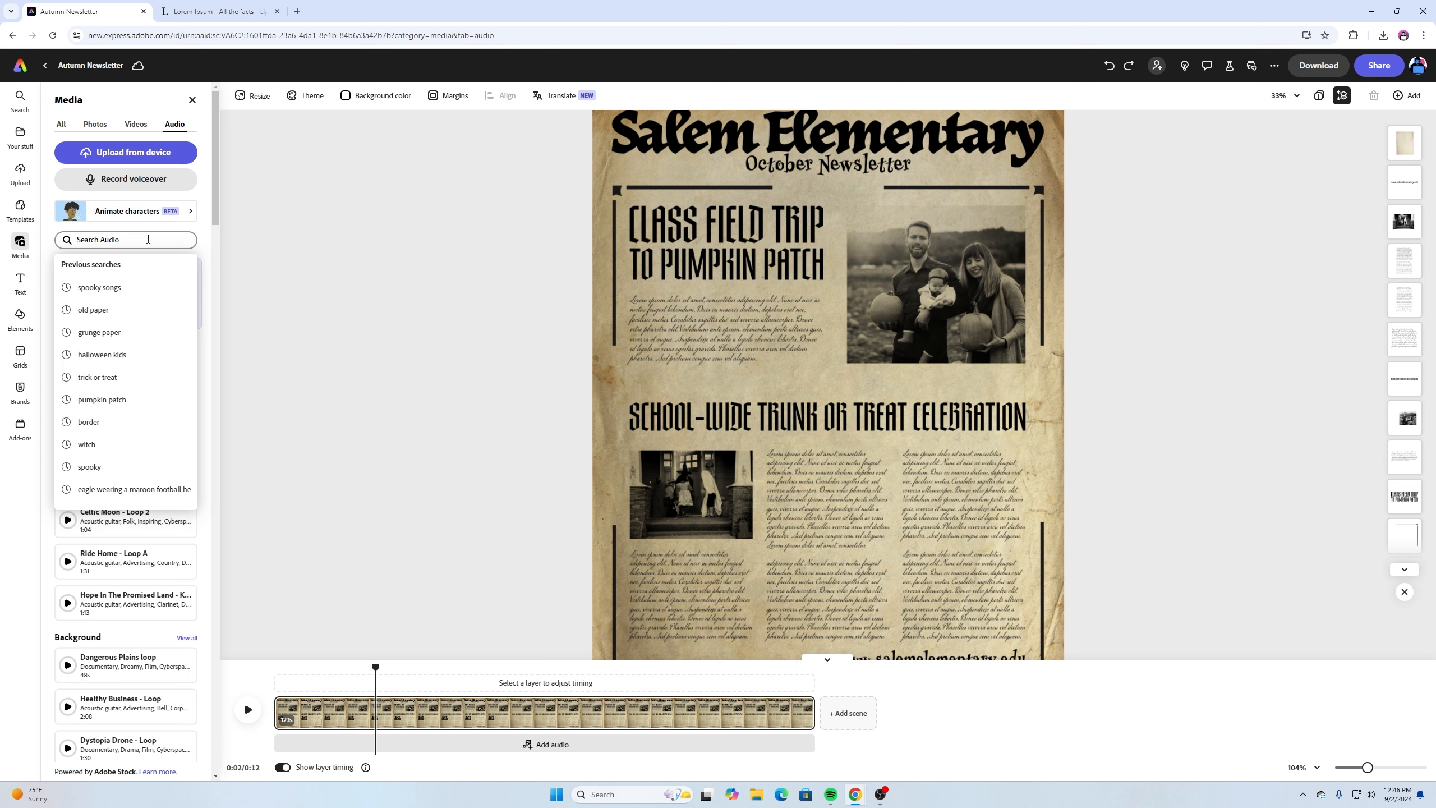
Browse the audio library's categories, from sound effects through classical, Latin, novelty and pop, for suitable background music
{"action": "left_click", "coordinate": [270, 248]}
{"action": "left_click", "coordinate": [168, 240]}
{"action": "left_click", "coordinate": [172, 134]}
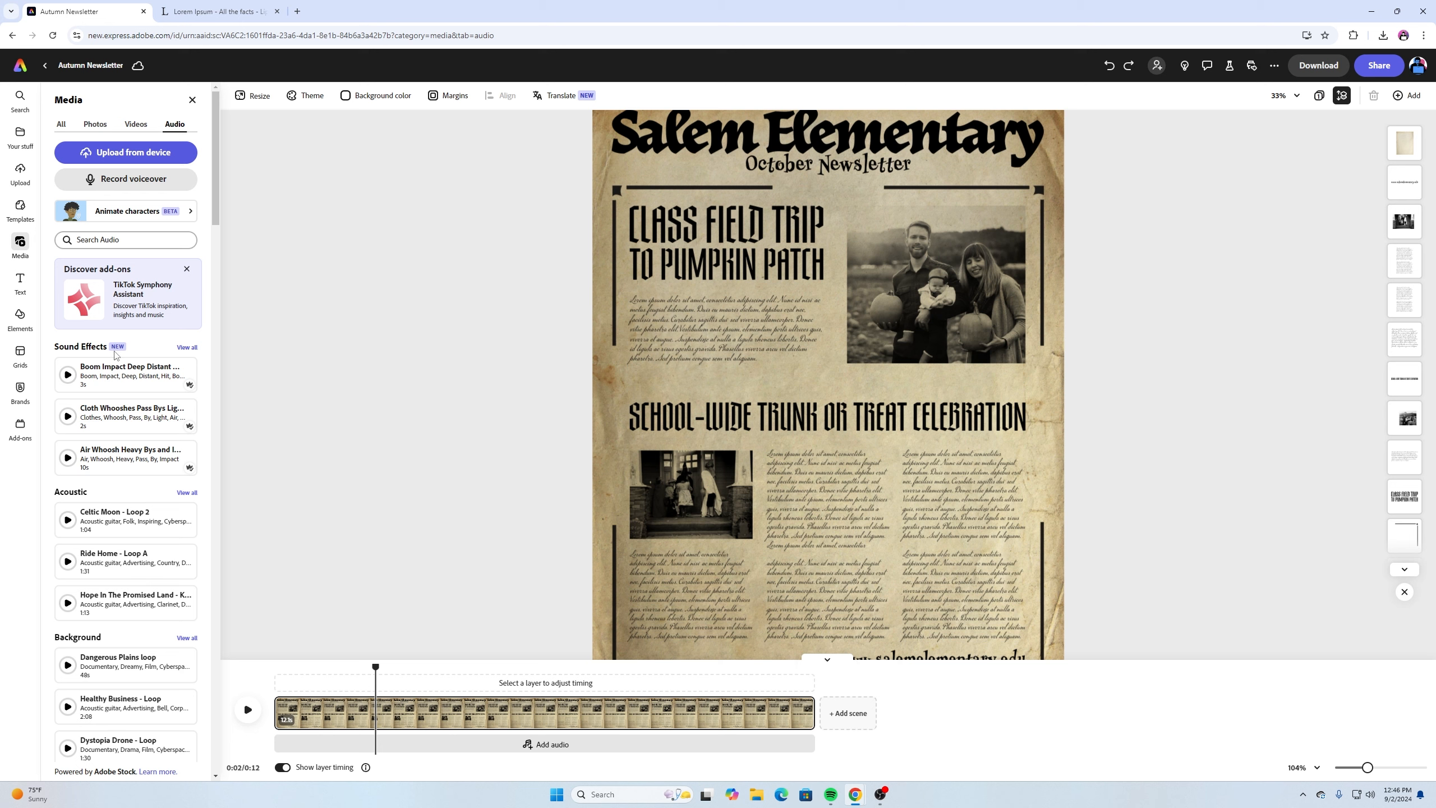
{"action": "scroll", "coordinate": [115, 396], "scroll_direction": "down", "scroll_amount": 8}
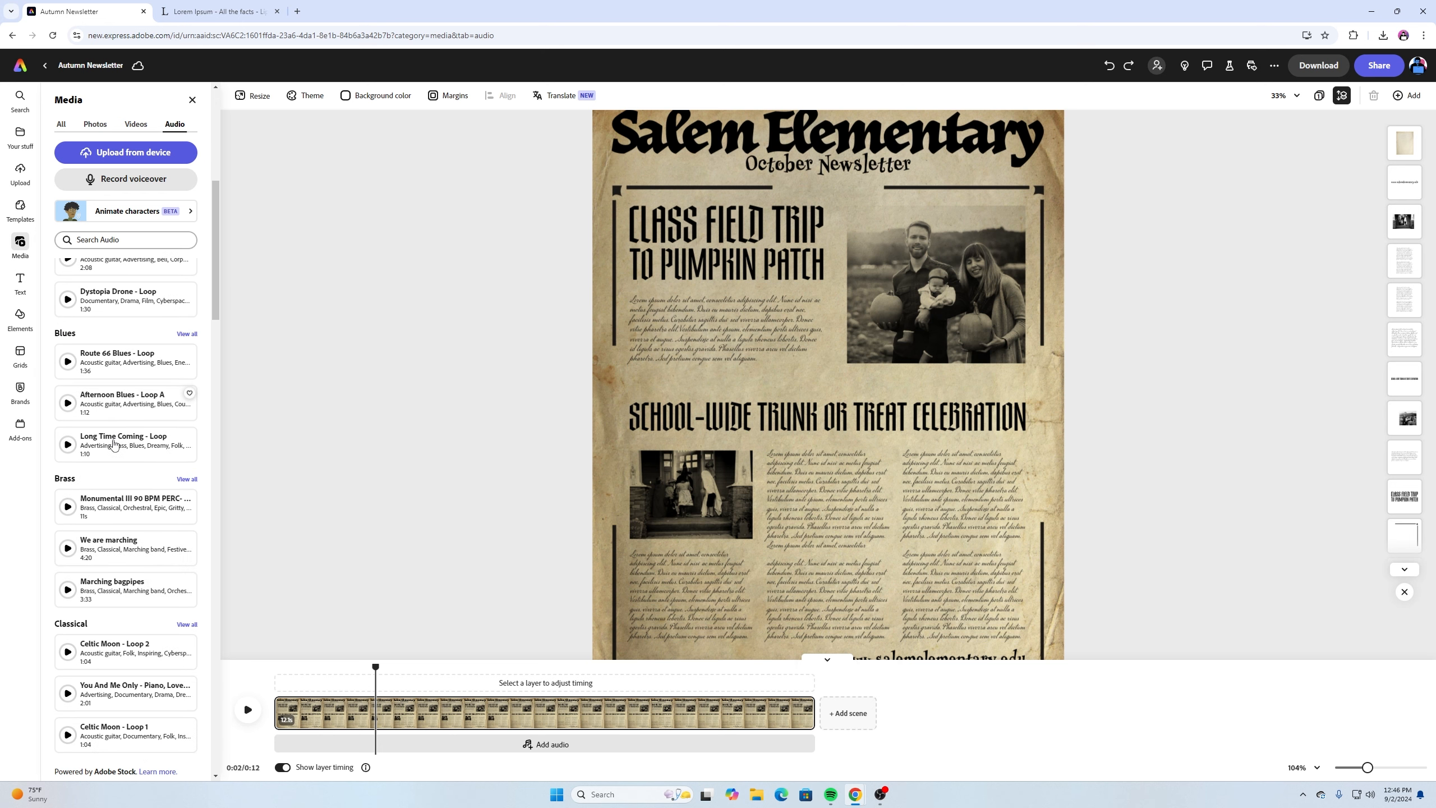
{"action": "scroll", "coordinate": [112, 390], "scroll_direction": "down", "scroll_amount": 4}
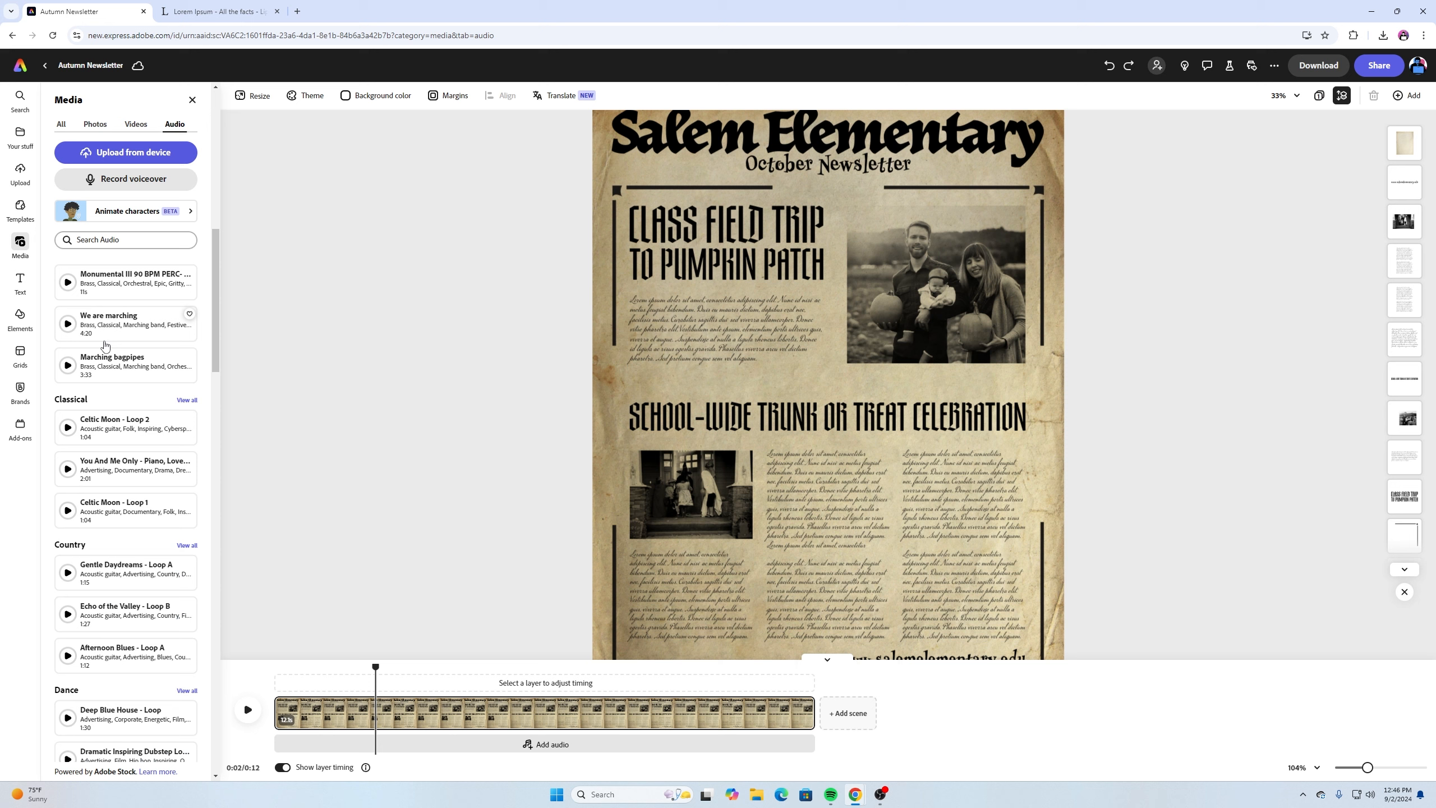
{"action": "scroll", "coordinate": [113, 424], "scroll_direction": "down", "scroll_amount": 4}
{"action": "scroll", "coordinate": [114, 413], "scroll_direction": "down", "scroll_amount": 10}
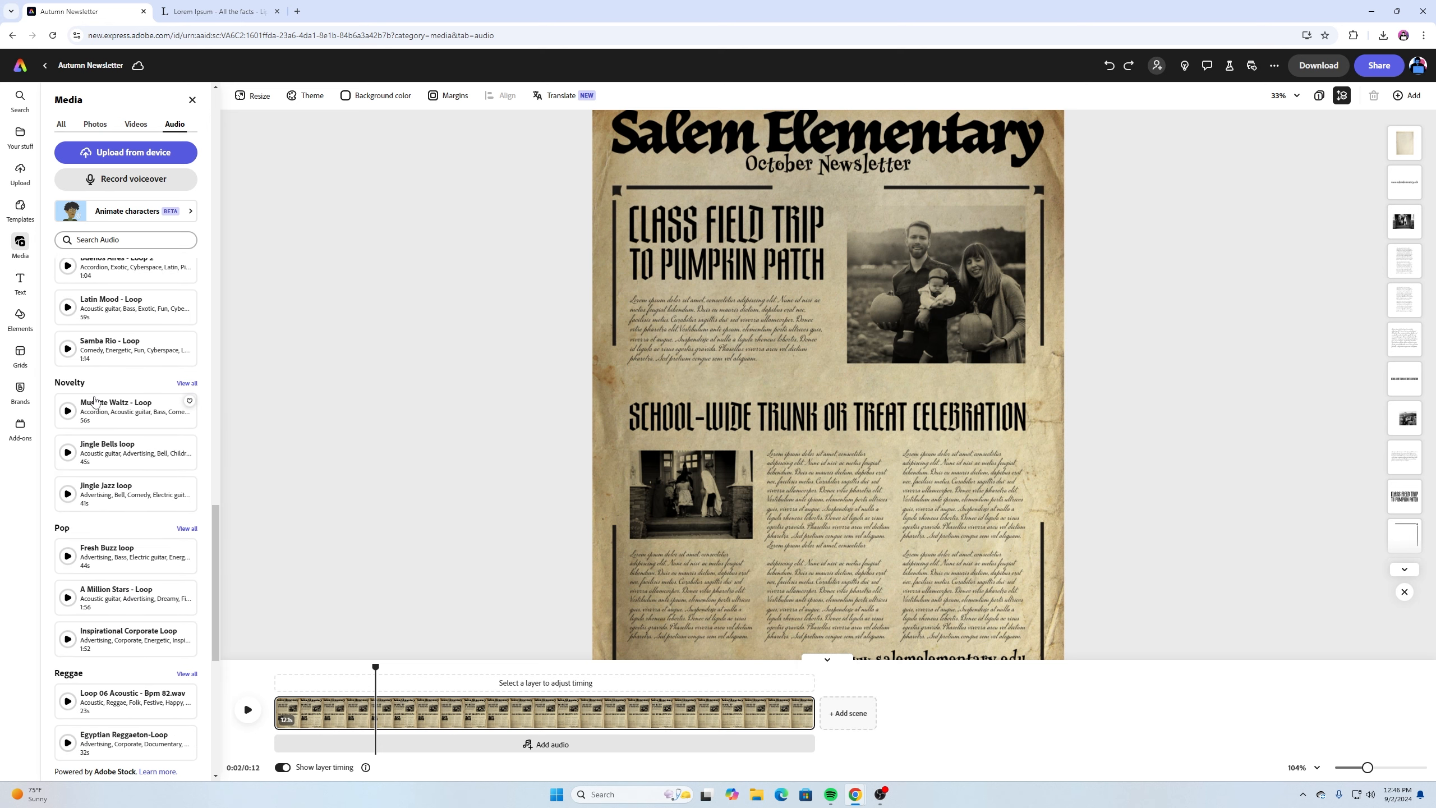
{"action": "scroll", "coordinate": [116, 425], "scroll_direction": "down", "scroll_amount": 5}
{"action": "scroll", "coordinate": [117, 426], "scroll_direction": "up", "scroll_amount": 5}
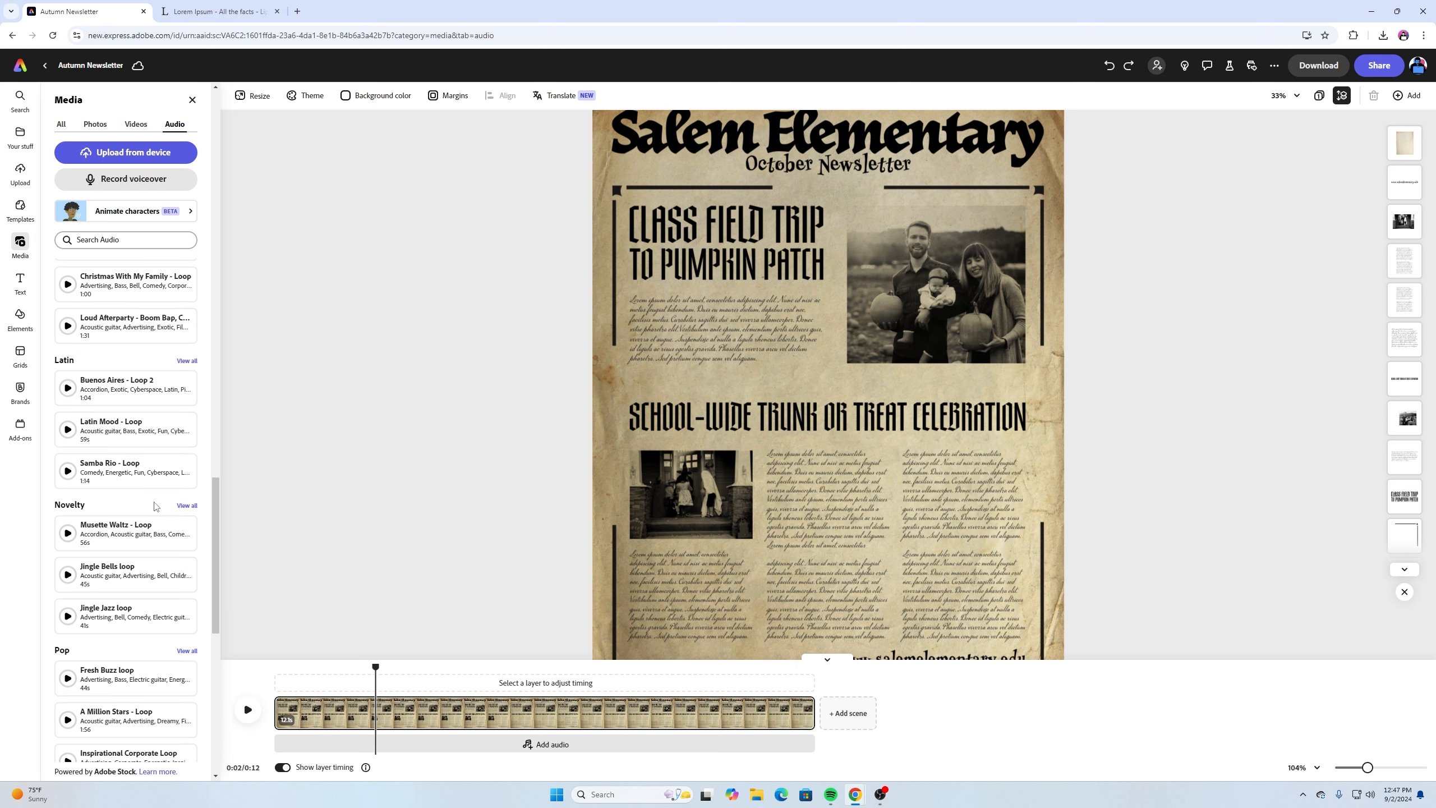
Show all tracks in the Novelty audio category and preview the Quirky track
{"action": "left_click", "coordinate": [187, 505]}
{"action": "scroll", "coordinate": [156, 425], "scroll_direction": "down", "scroll_amount": 15}
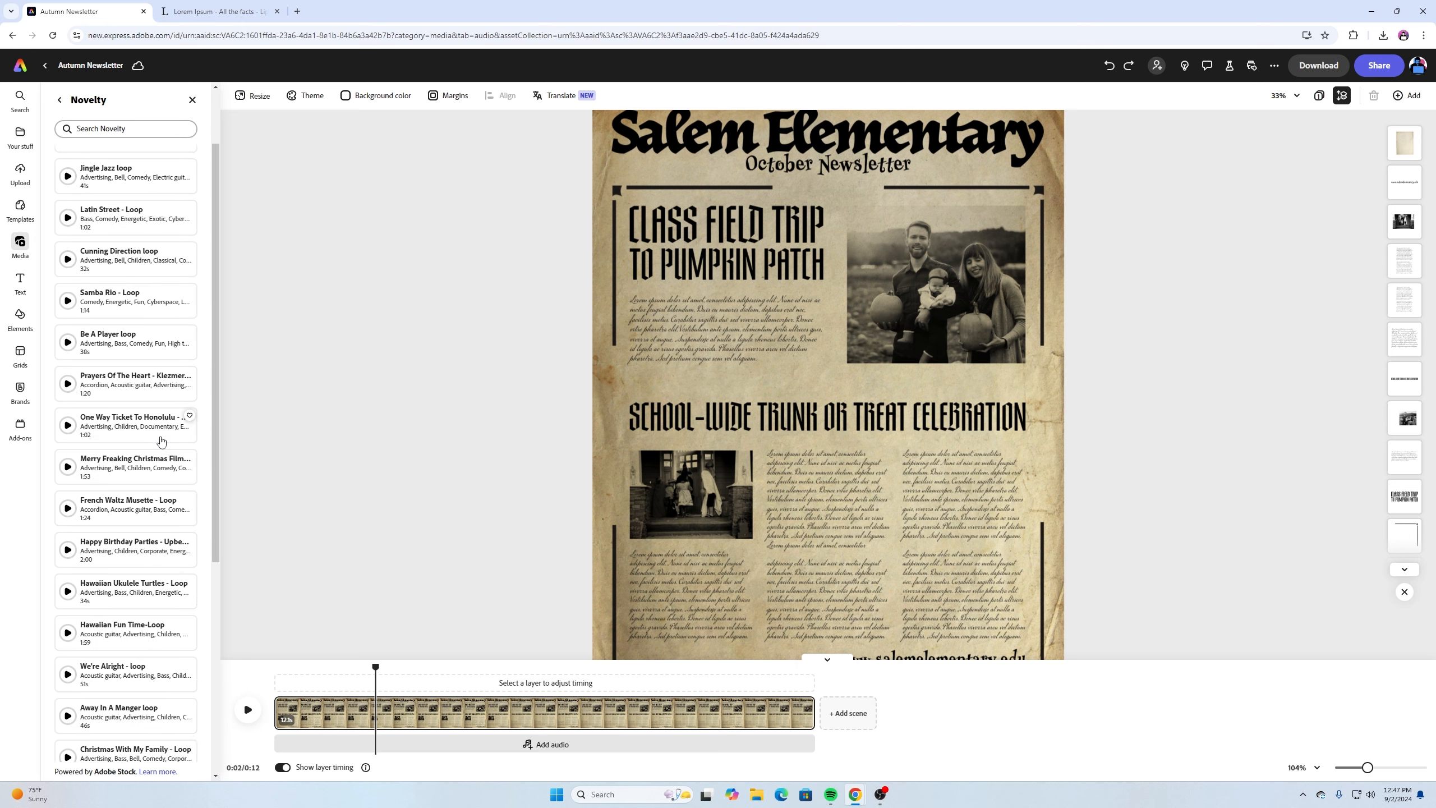
{"action": "scroll", "coordinate": [162, 441], "scroll_direction": "down", "scroll_amount": 8}
{"action": "left_click", "coordinate": [68, 641]}
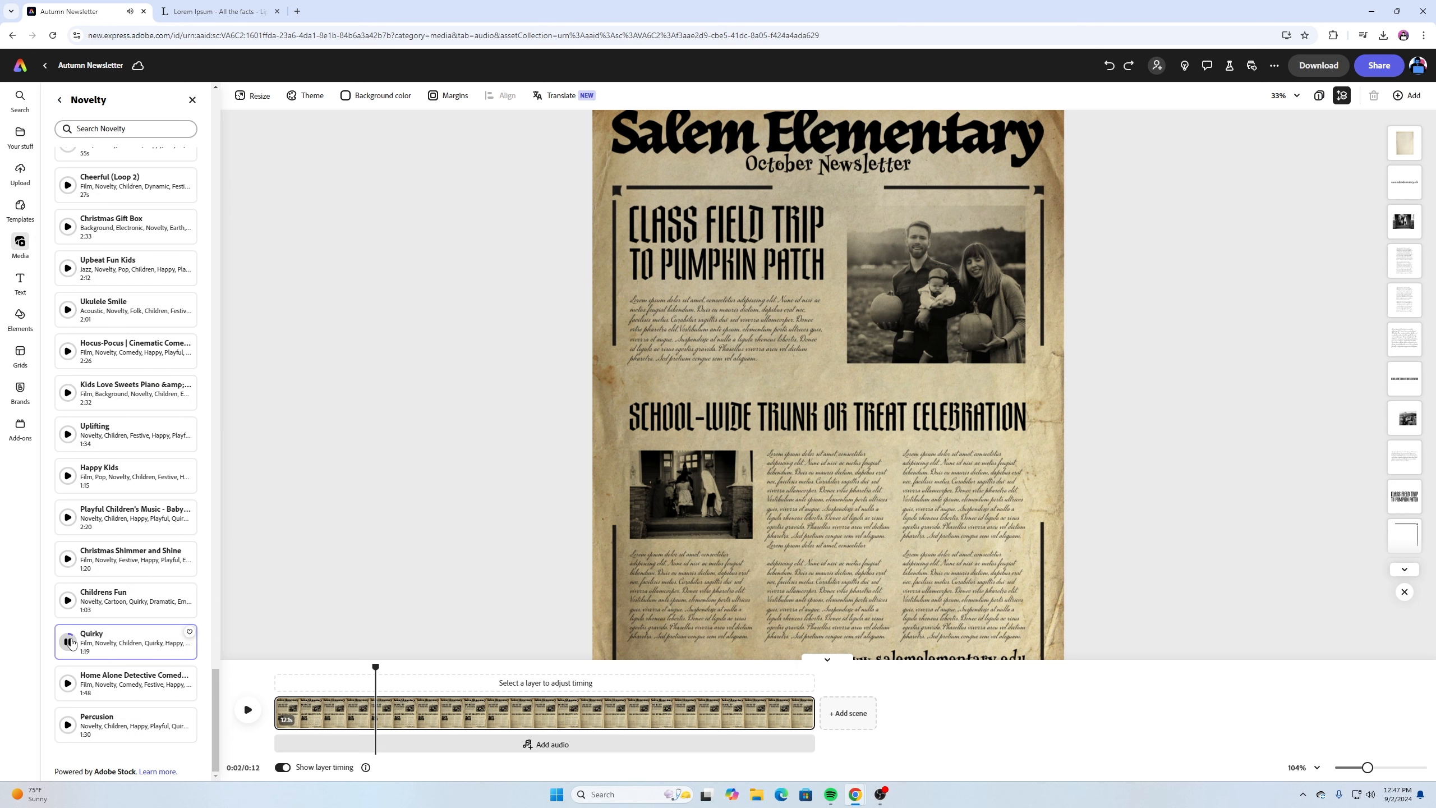
Add the Quirky track as the newsletter's background audio and play the page from the start to about 10 seconds
{"action": "left_click", "coordinate": [68, 642]}
{"action": "left_click", "coordinate": [102, 641]}
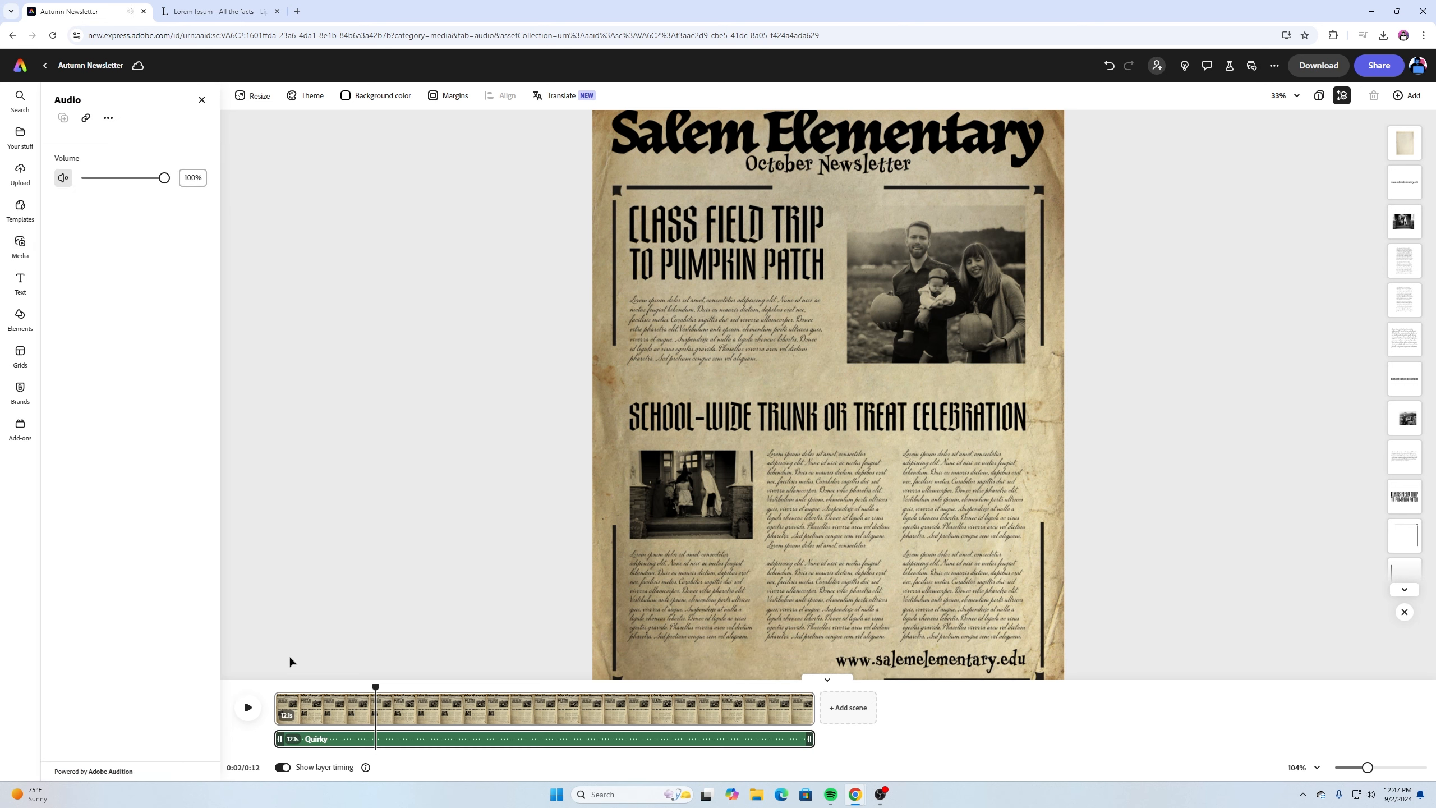
{"action": "left_click_drag", "start_coordinate": [375, 686], "coordinate": [274, 687]}
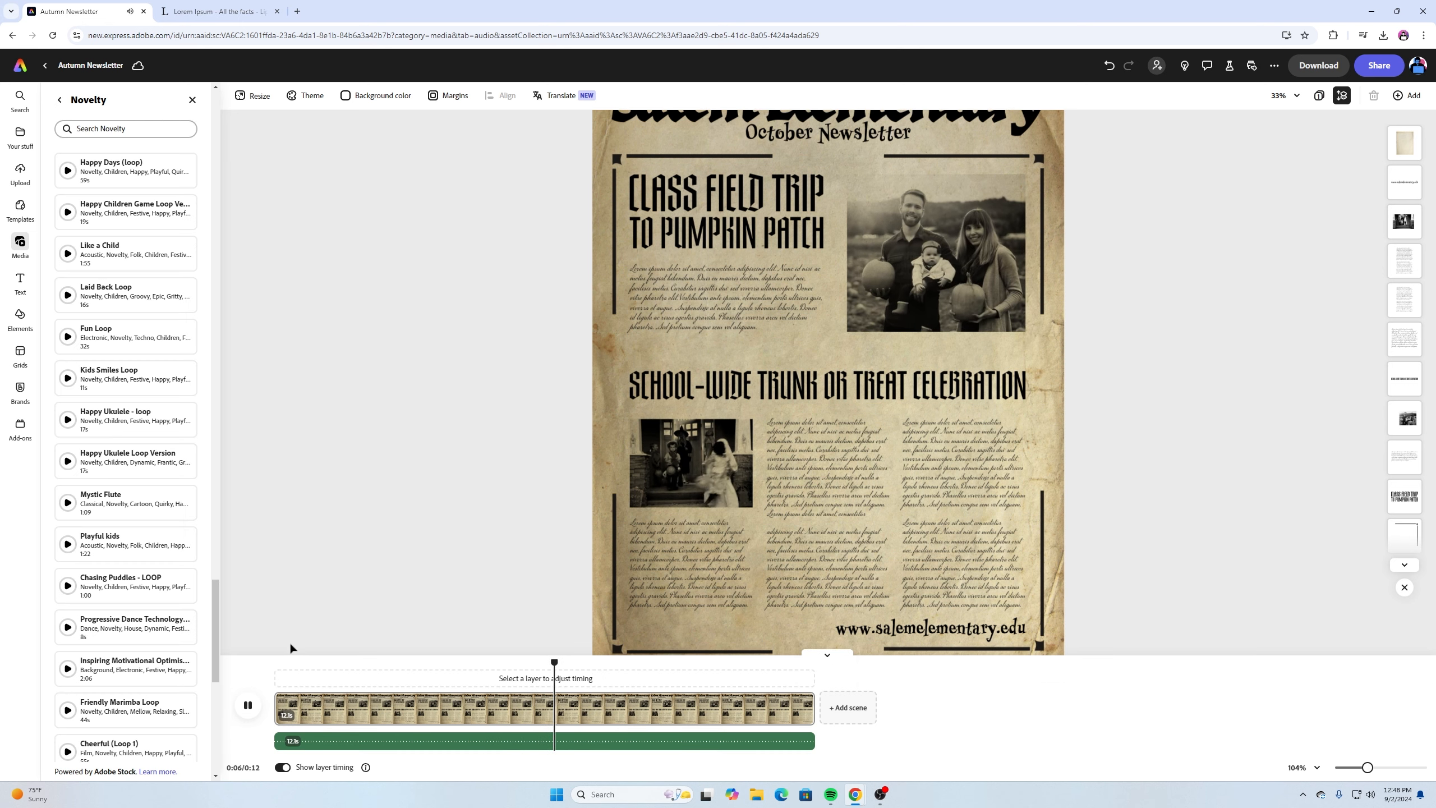
{"action": "left_click", "coordinate": [249, 704]}
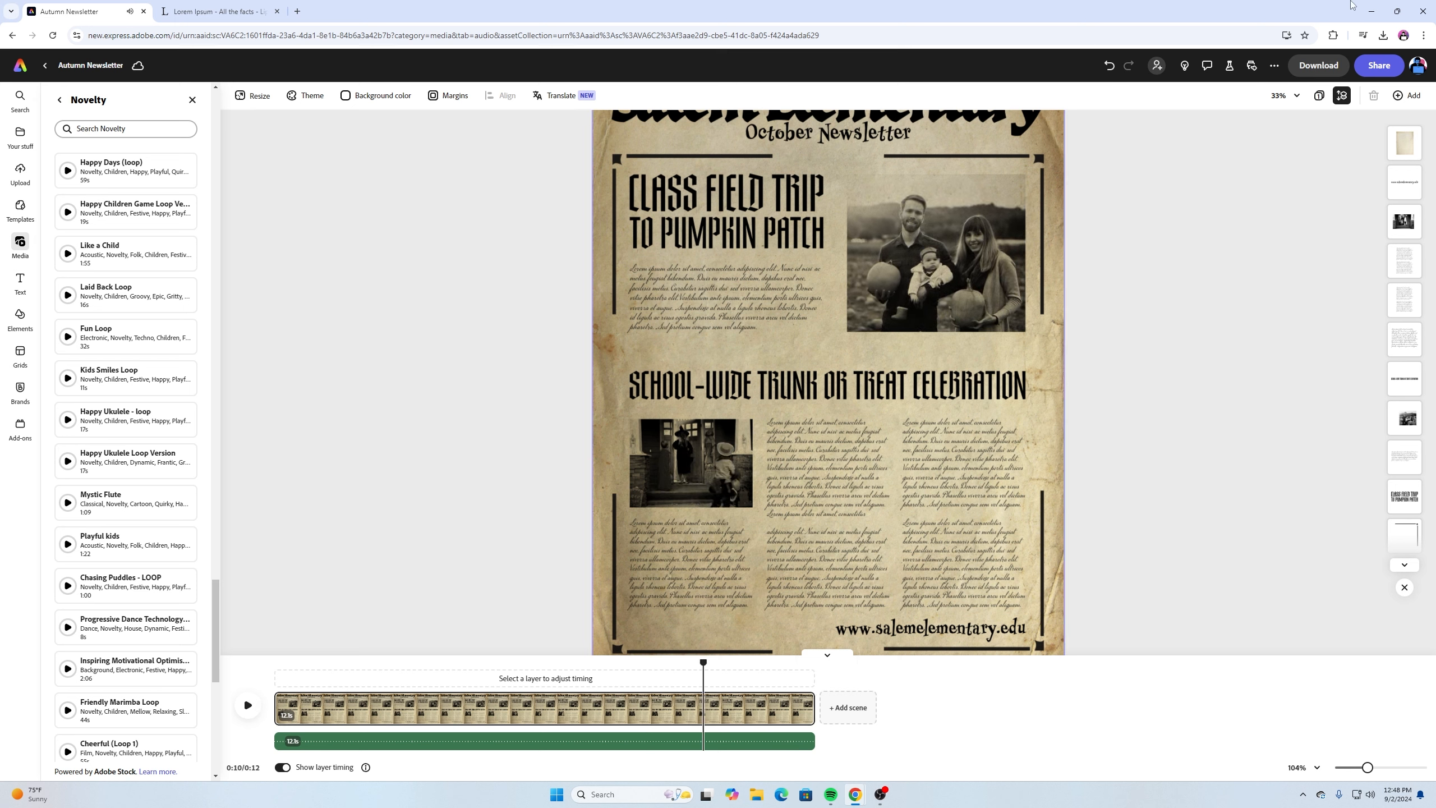
Check the layer timing of the trunk-or-treat and pumpkin patch videos against the page's scene on the timeline
{"action": "left_click", "coordinate": [1422, 218]}
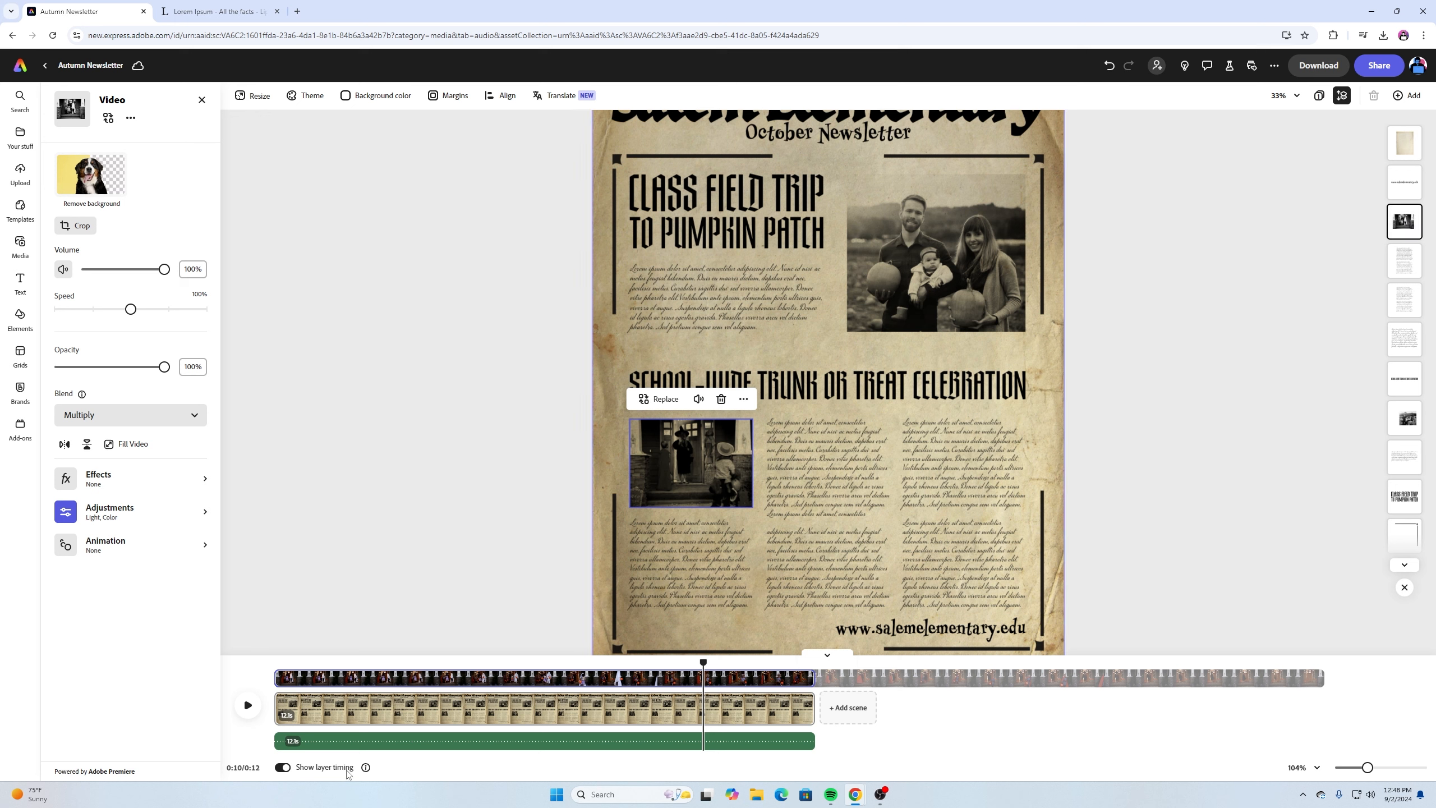
{"action": "left_click", "coordinate": [283, 769]}
{"action": "left_click", "coordinate": [284, 769]}
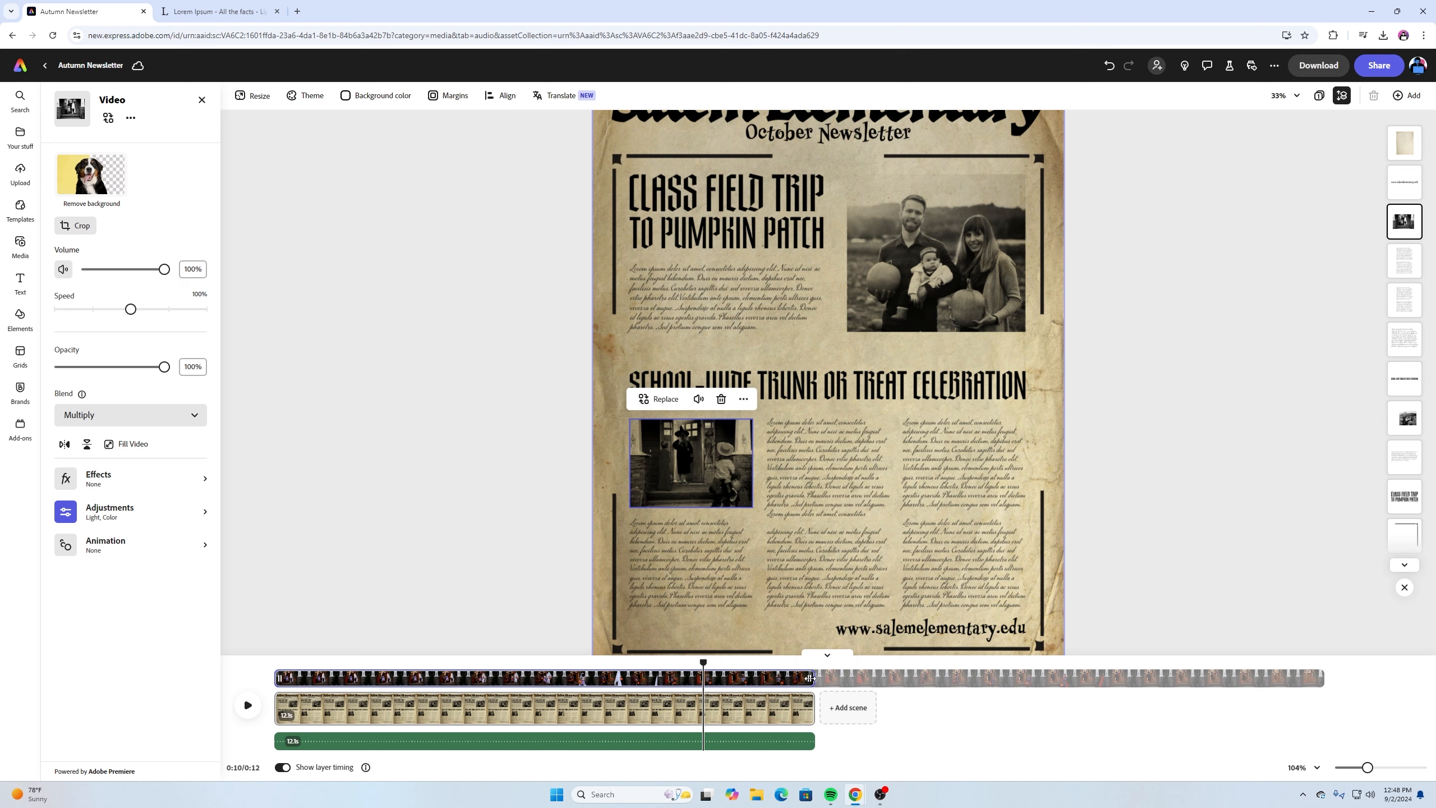
{"action": "left_click", "coordinate": [1406, 423]}
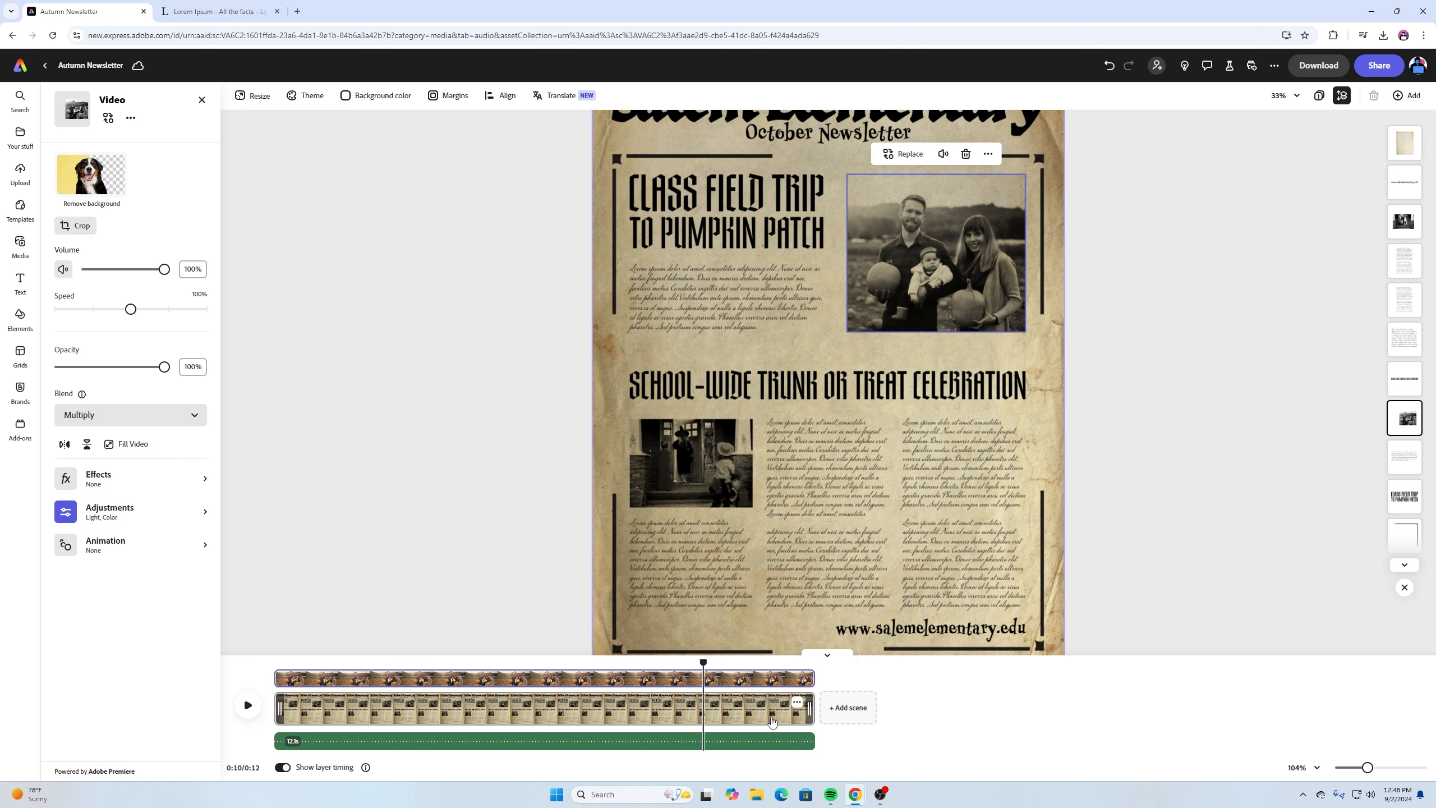
{"action": "left_click", "coordinate": [753, 720]}
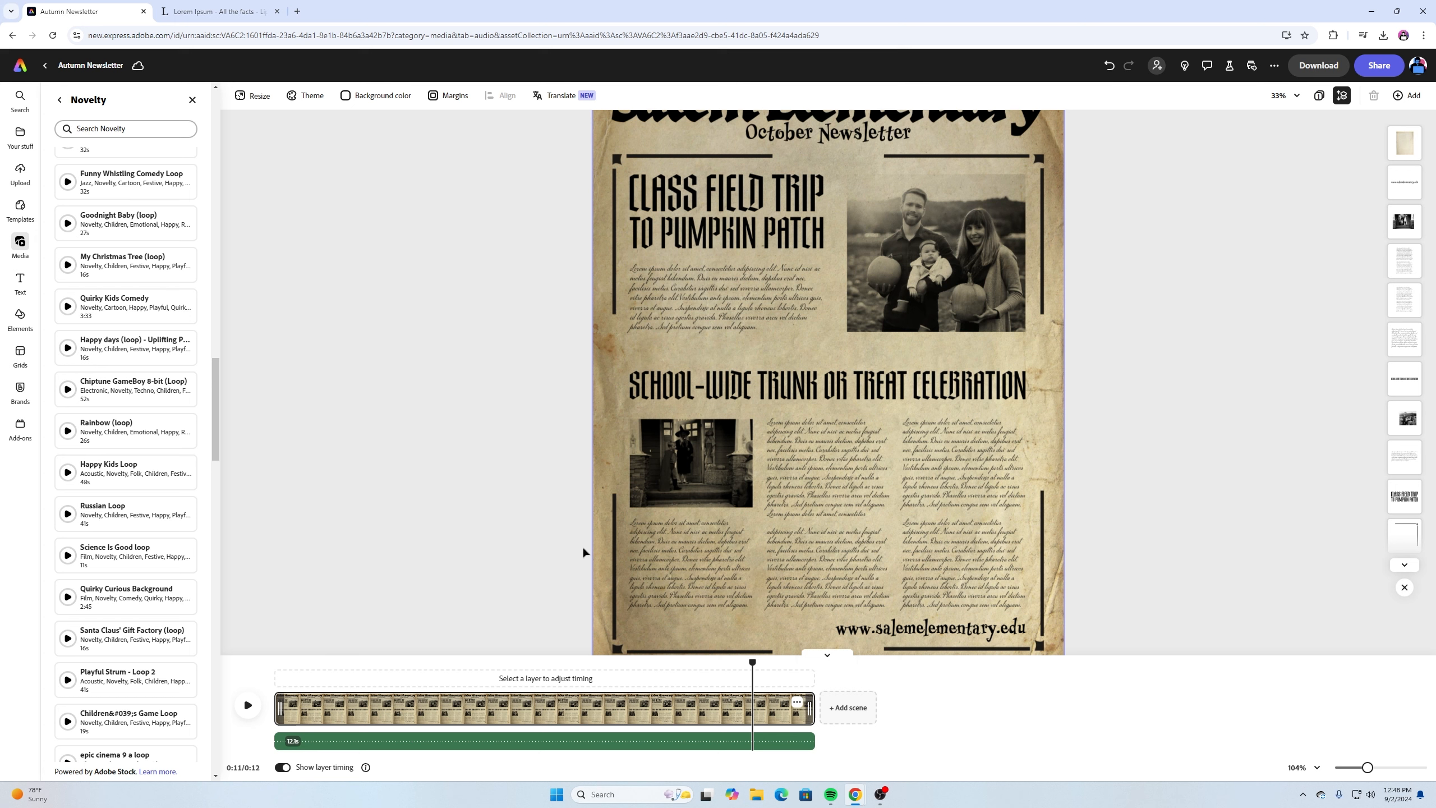
Review the sharing options, then download the newsletter as an MP4 at Custom (Original size) resolution
{"action": "left_click", "coordinate": [1375, 66]}
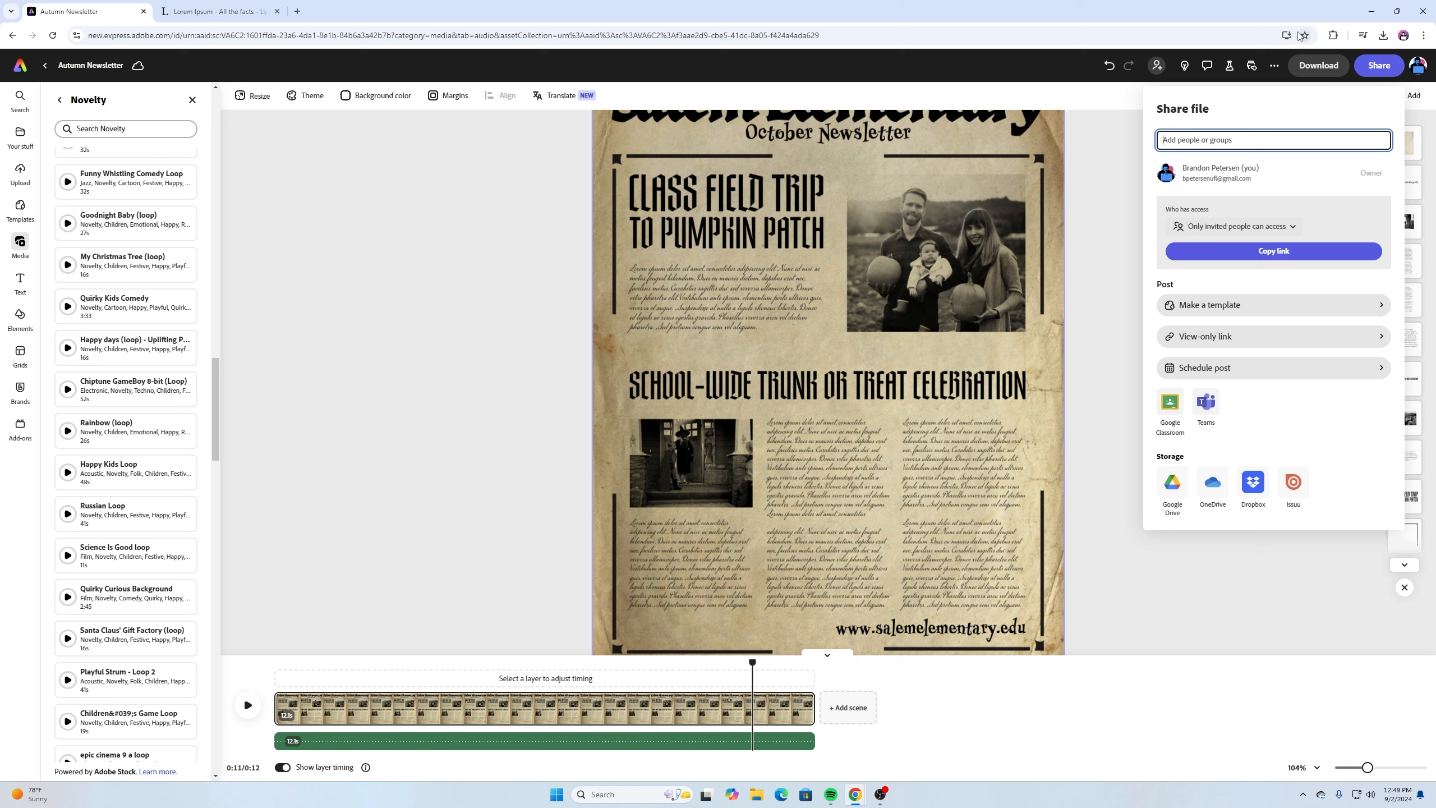
{"action": "left_click", "coordinate": [1317, 66]}
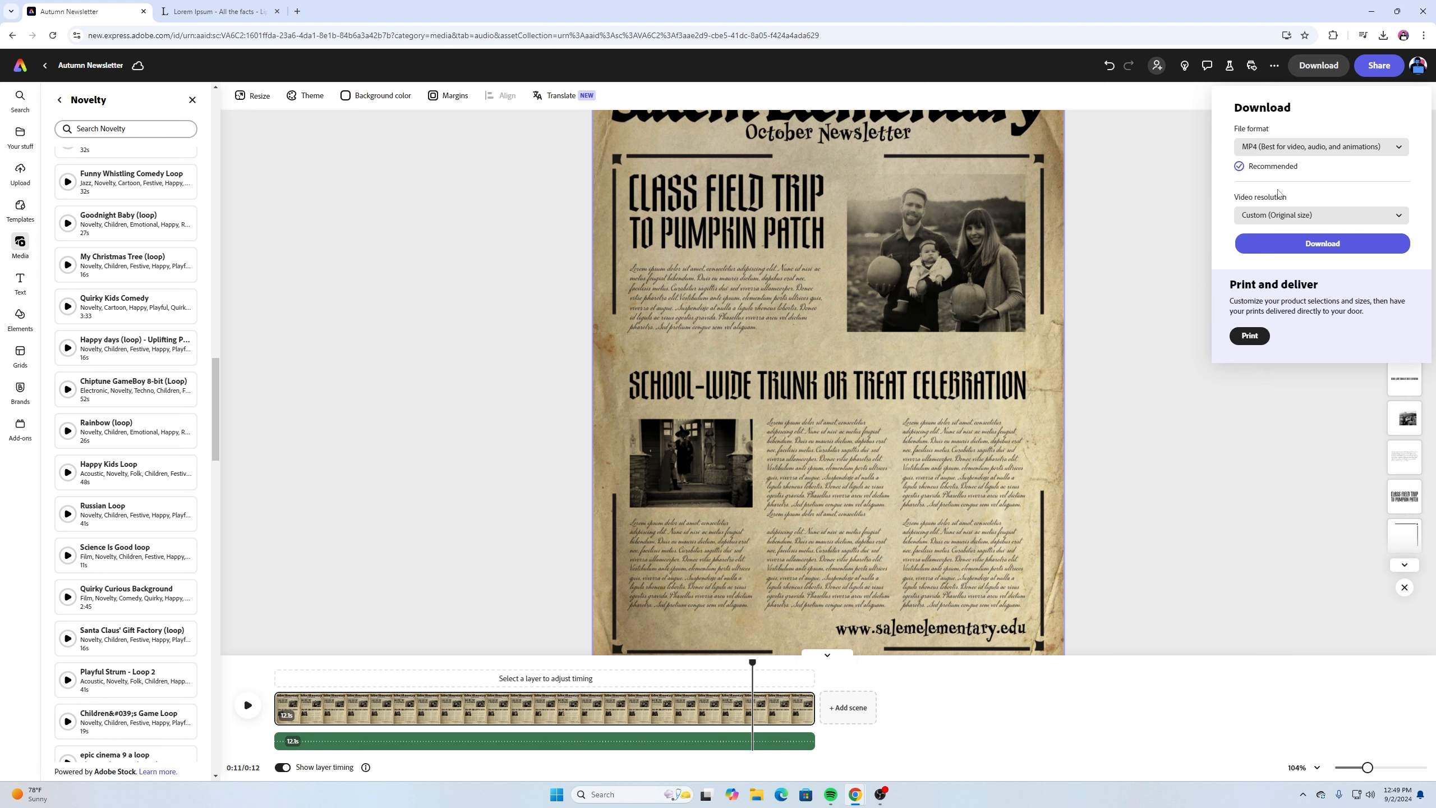
{"action": "left_click", "coordinate": [1273, 150]}
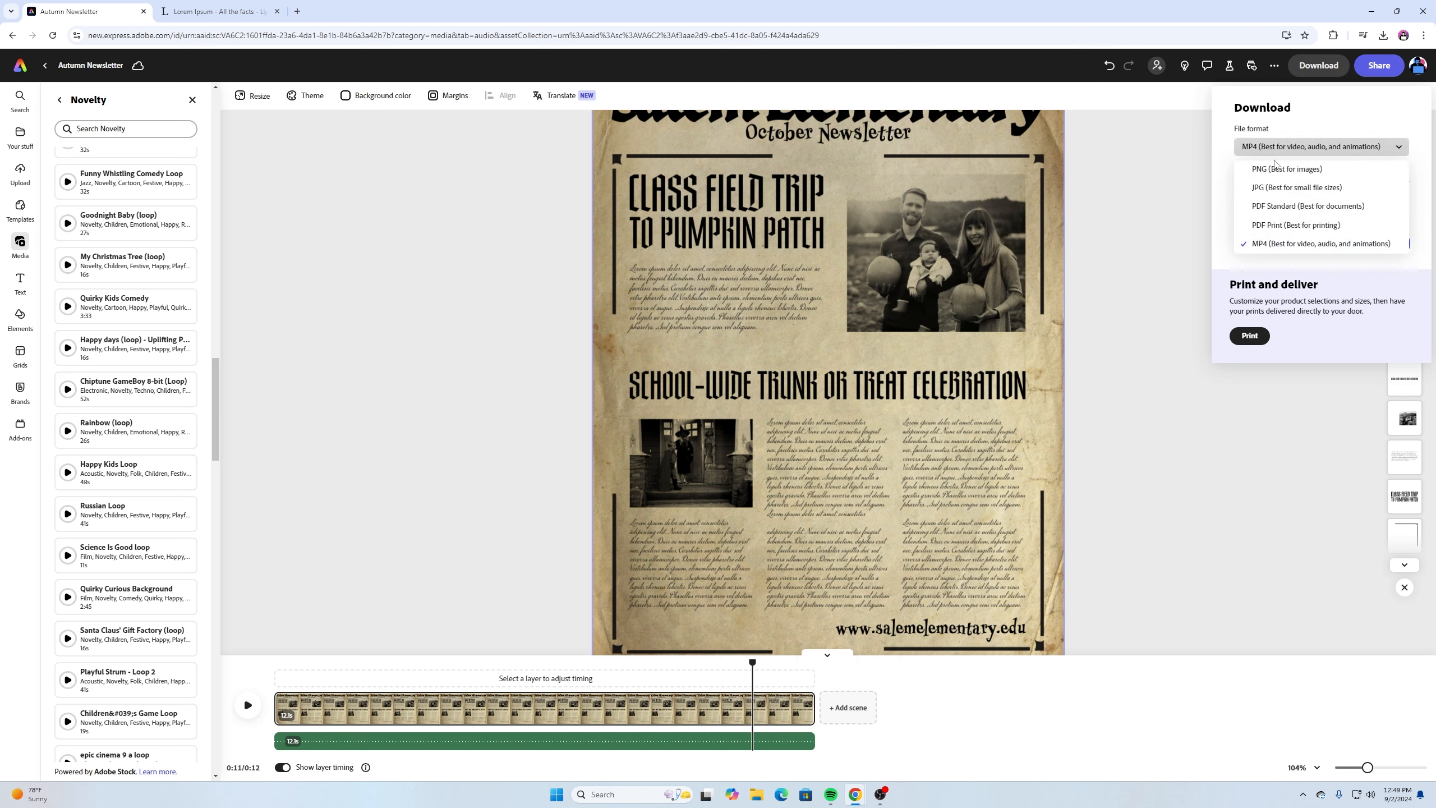
{"action": "left_click", "coordinate": [1276, 244]}
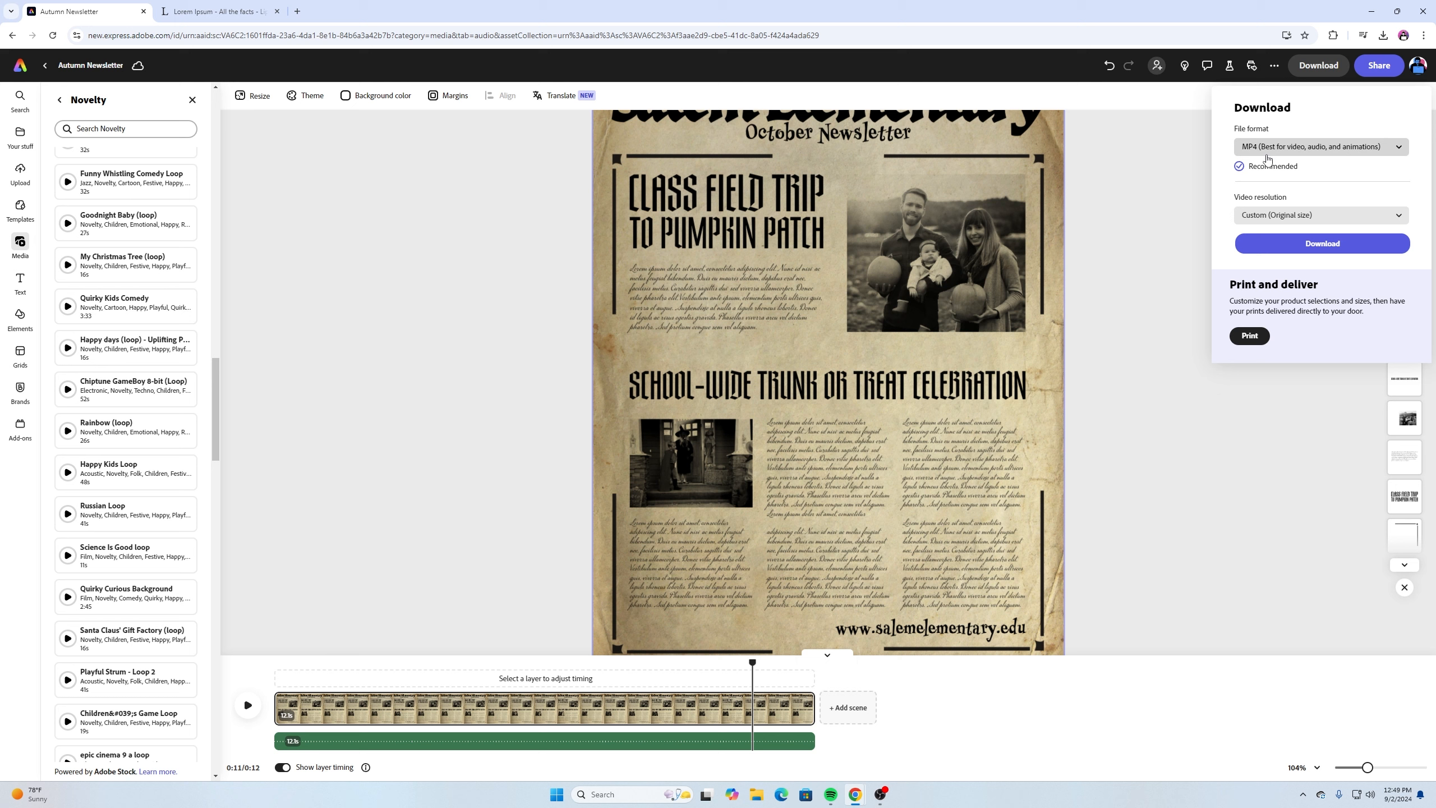
{"action": "left_click", "coordinate": [1279, 218]}
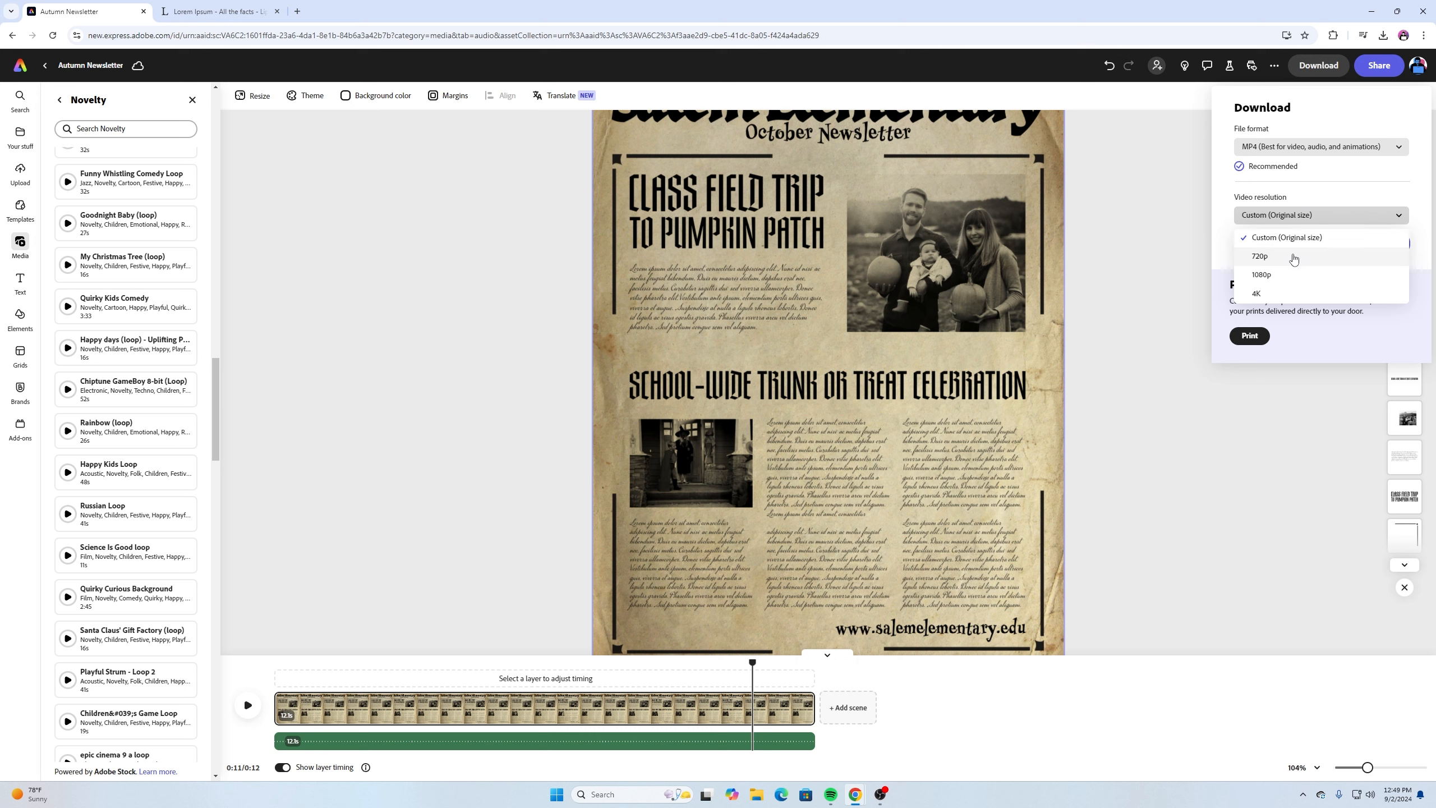
{"action": "left_click", "coordinate": [1347, 342]}
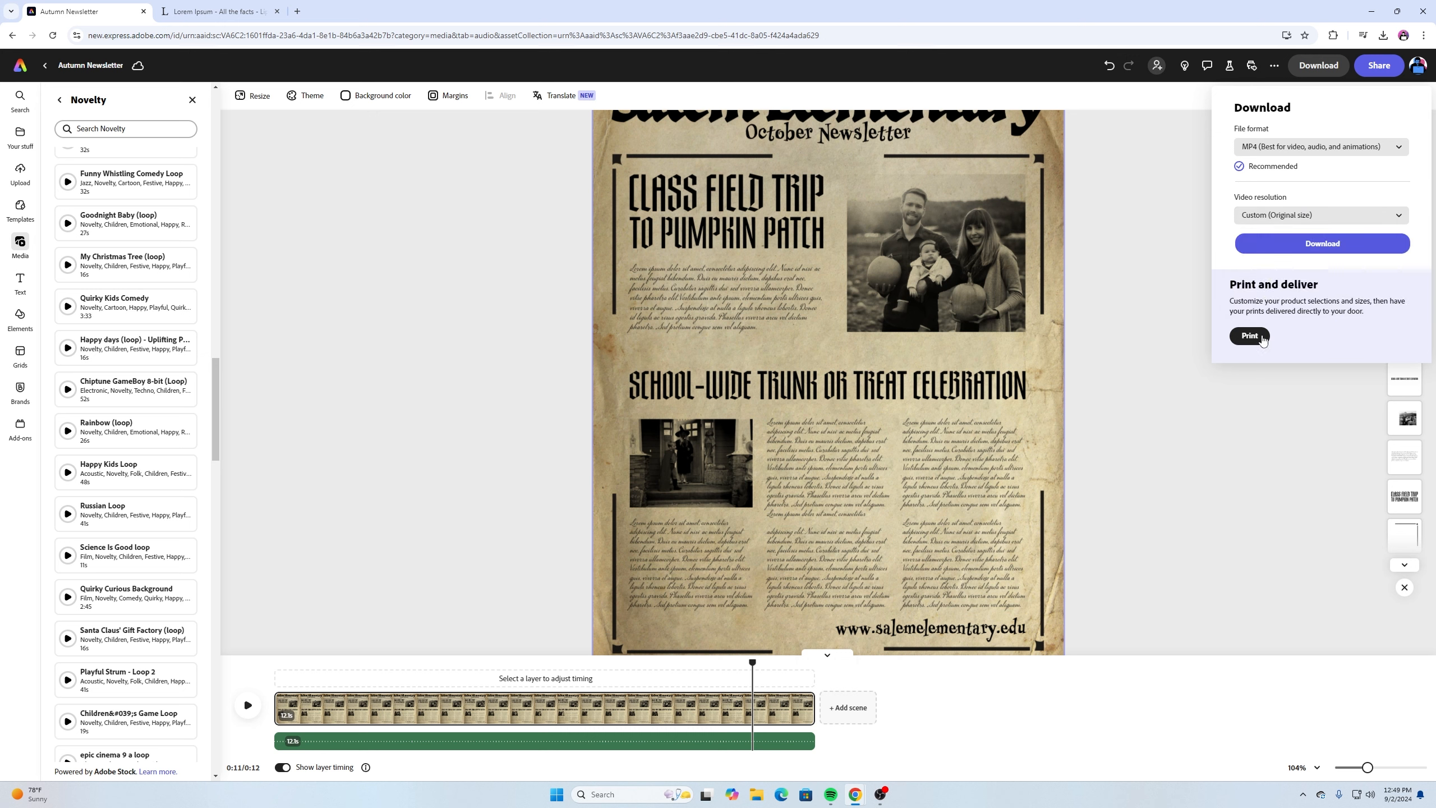
{"action": "left_click", "coordinate": [1318, 249]}
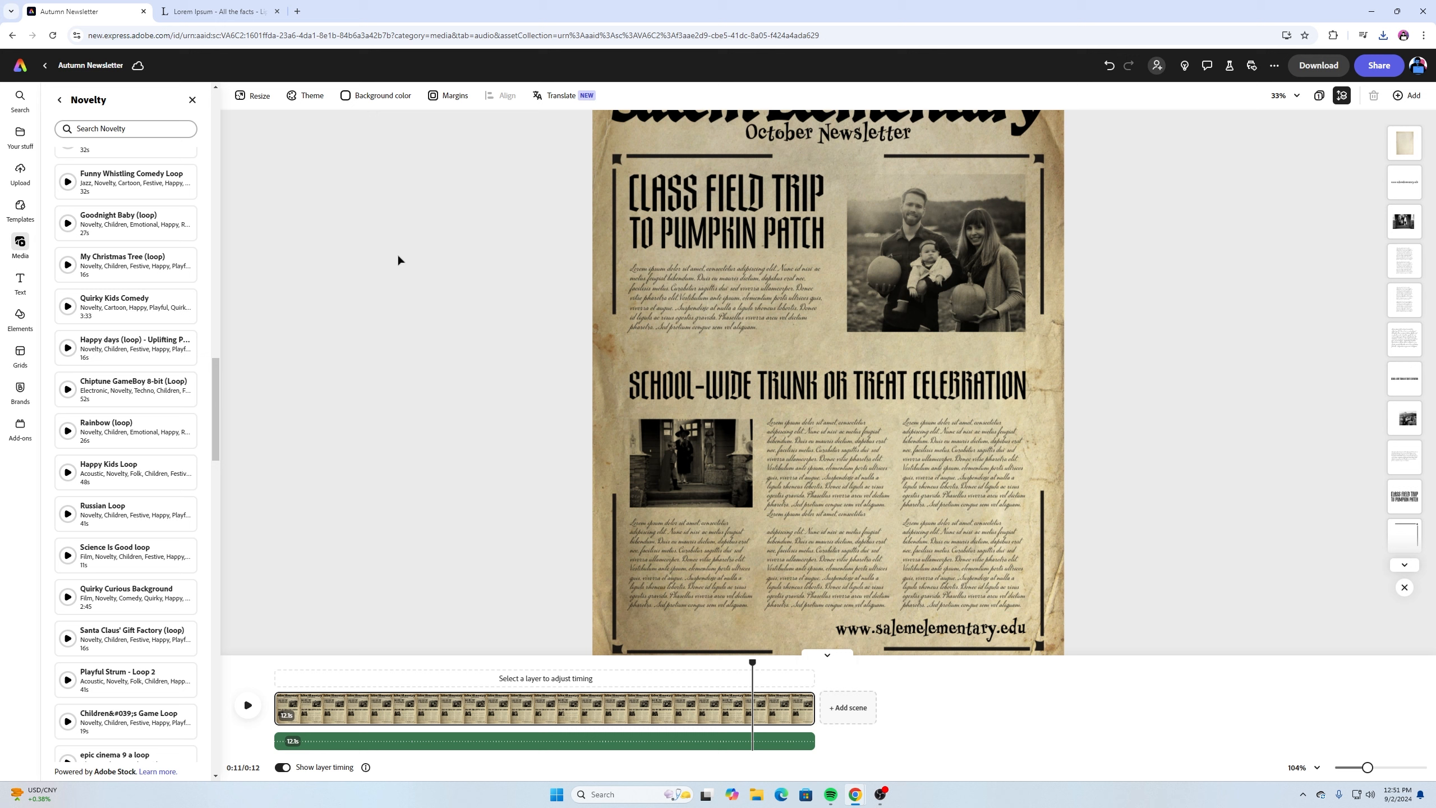
{"action": "left_click", "coordinate": [116, 66]}
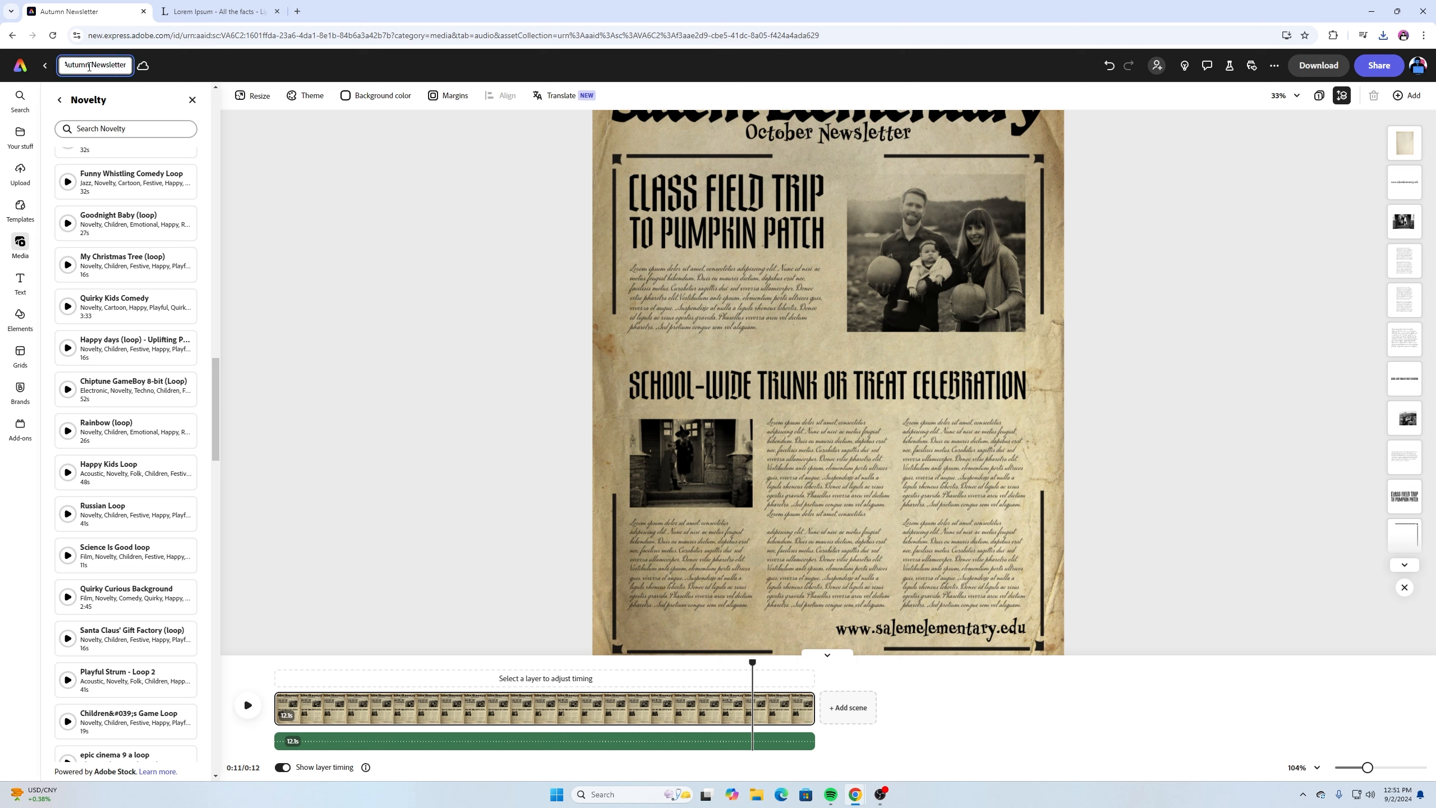
{"action": "left_click_drag", "start_coordinate": [127, 64], "coordinate": [47, 66]}
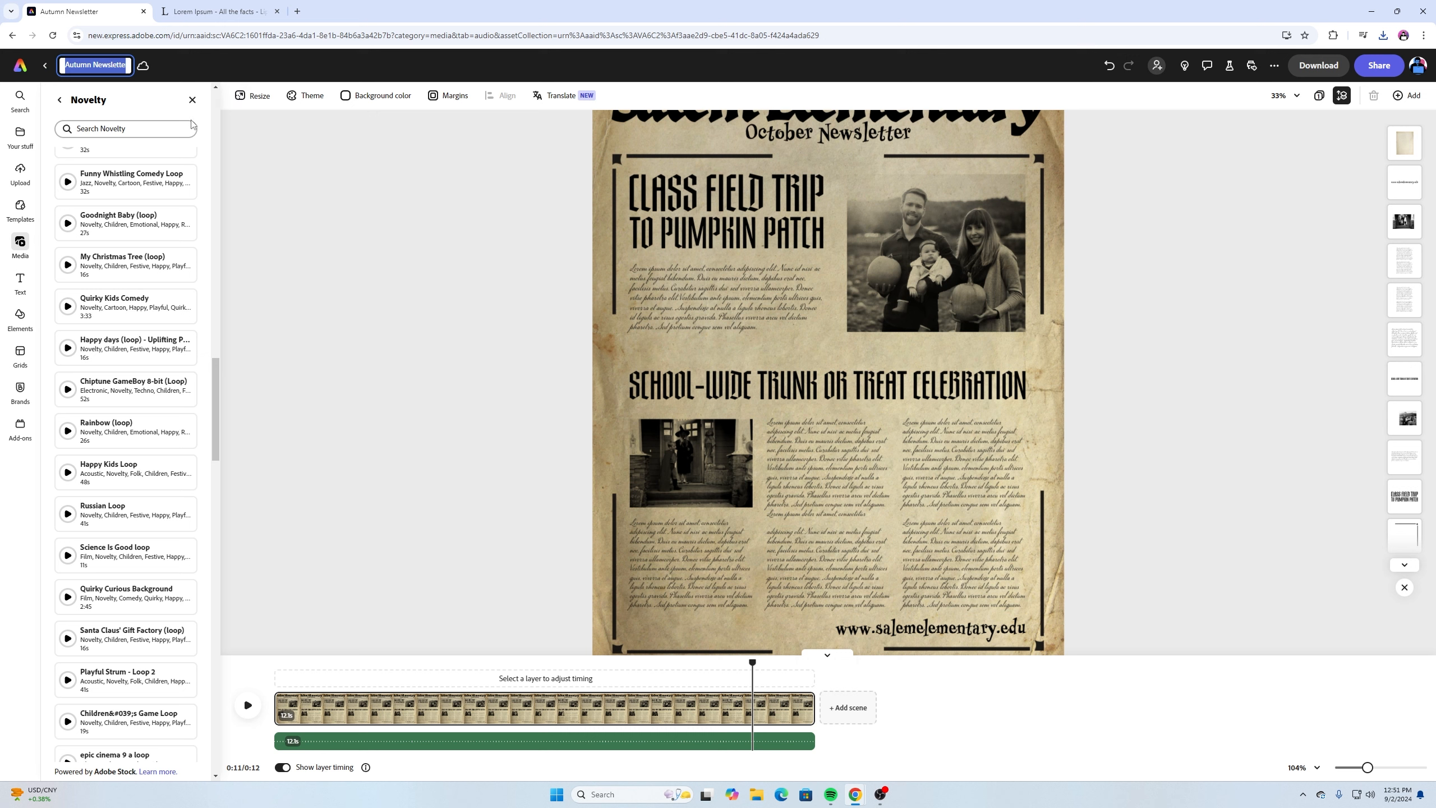
Open the downloaded Autumn Newsletter (1).mp4 in Media Player and watch it with repeat turned on
{"action": "mouse_move", "coordinate": [23, 138]}
{"action": "left_click", "coordinate": [1383, 36]}
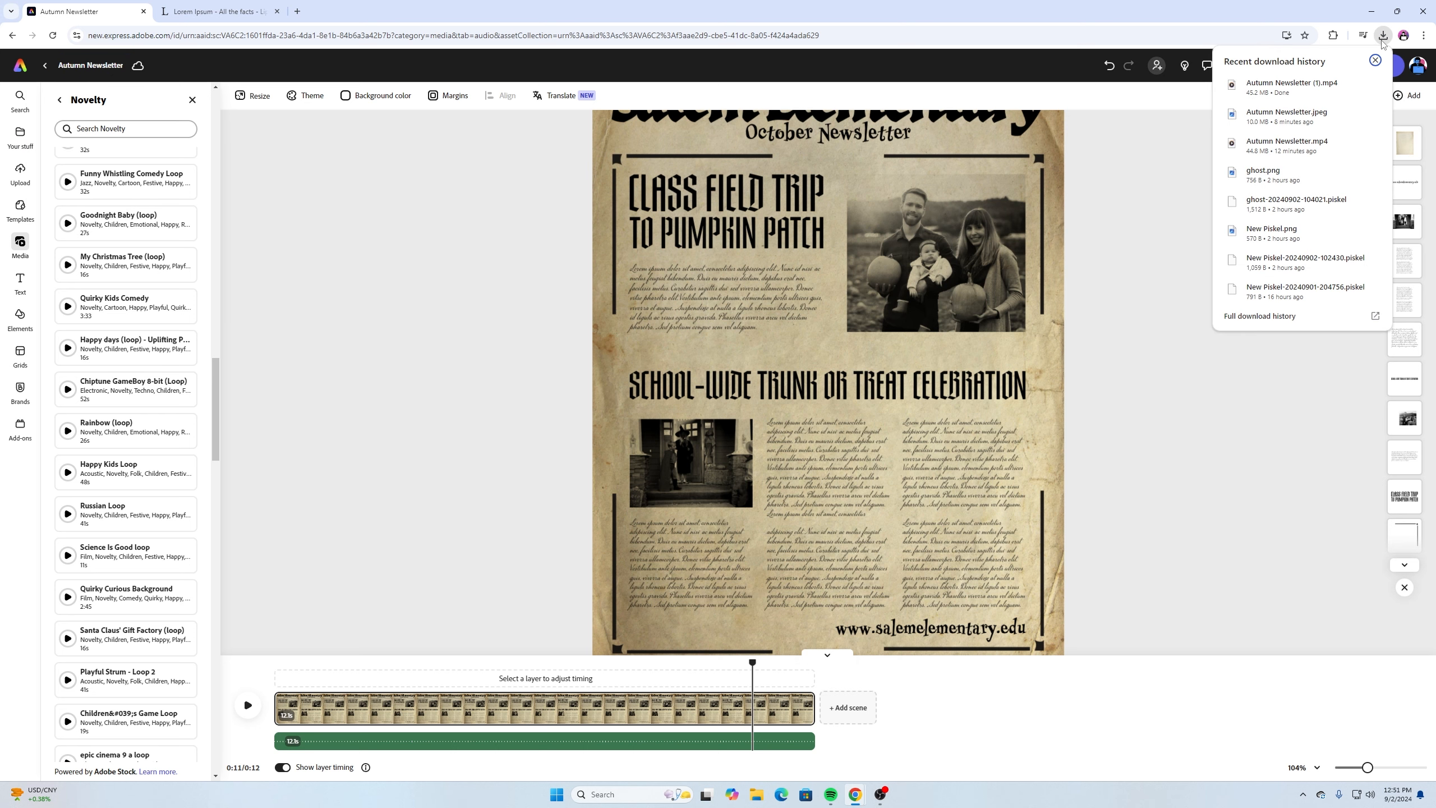
{"action": "left_click", "coordinate": [1292, 86]}
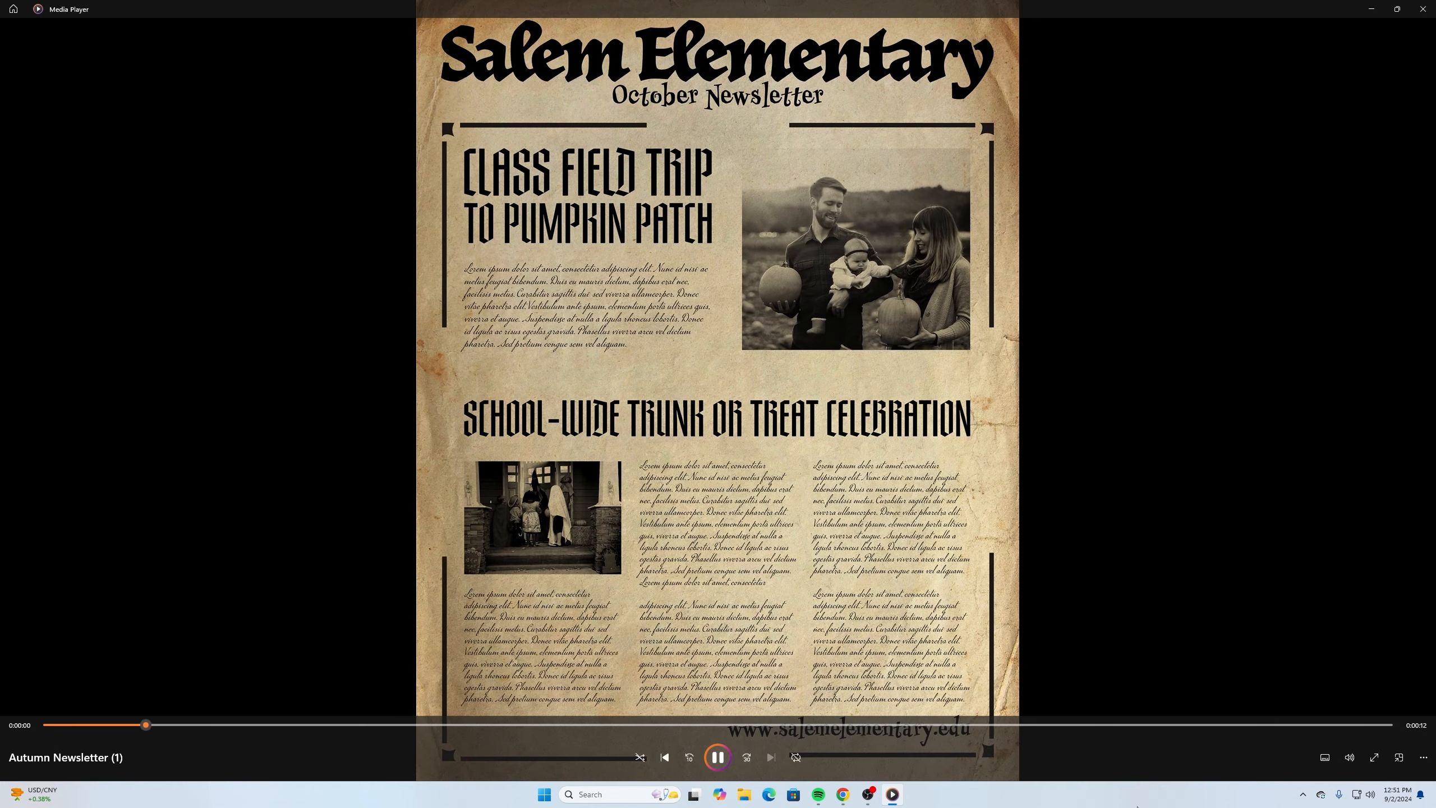
{"action": "left_click", "coordinate": [799, 759]}
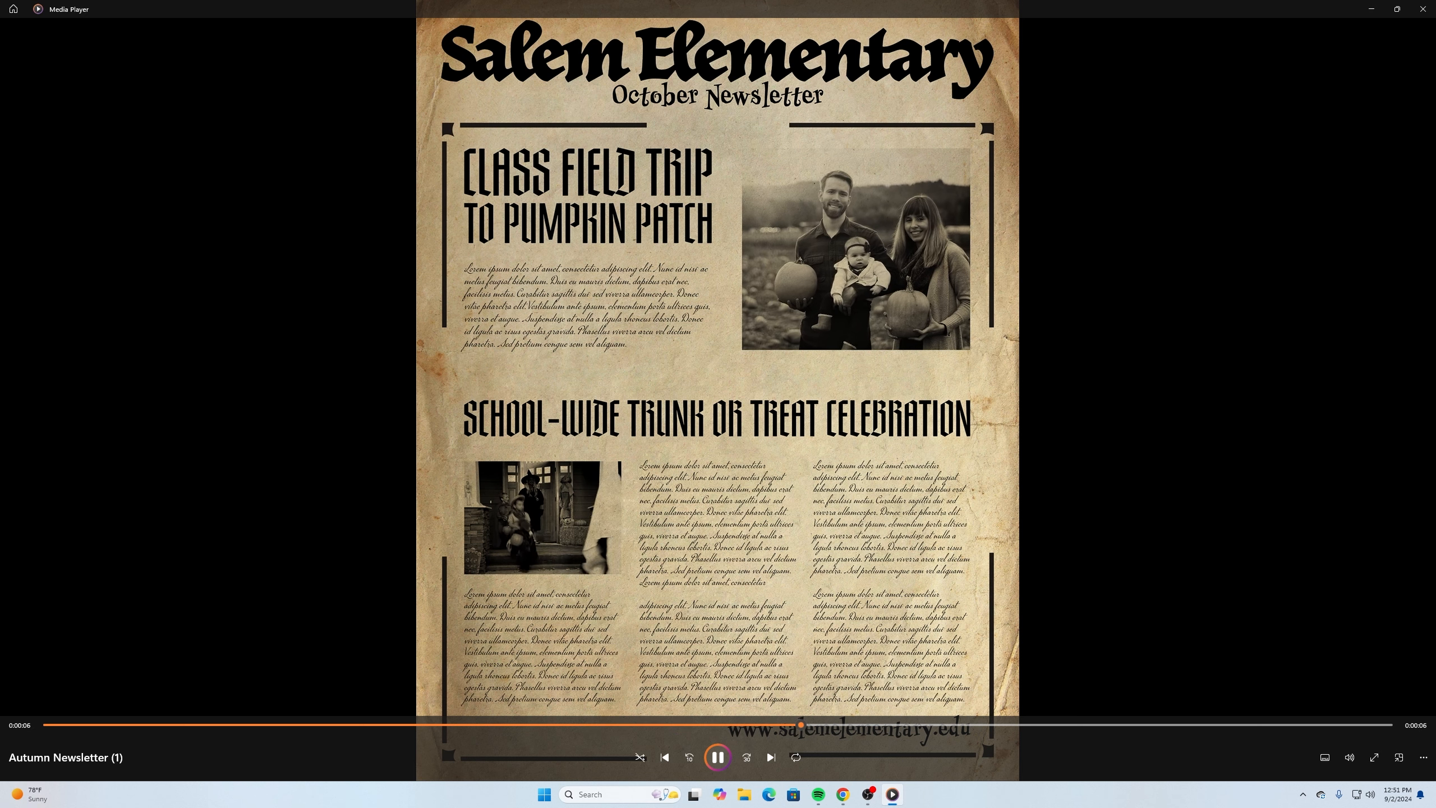
{"action": "mouse_move", "coordinate": [1349, 441]}
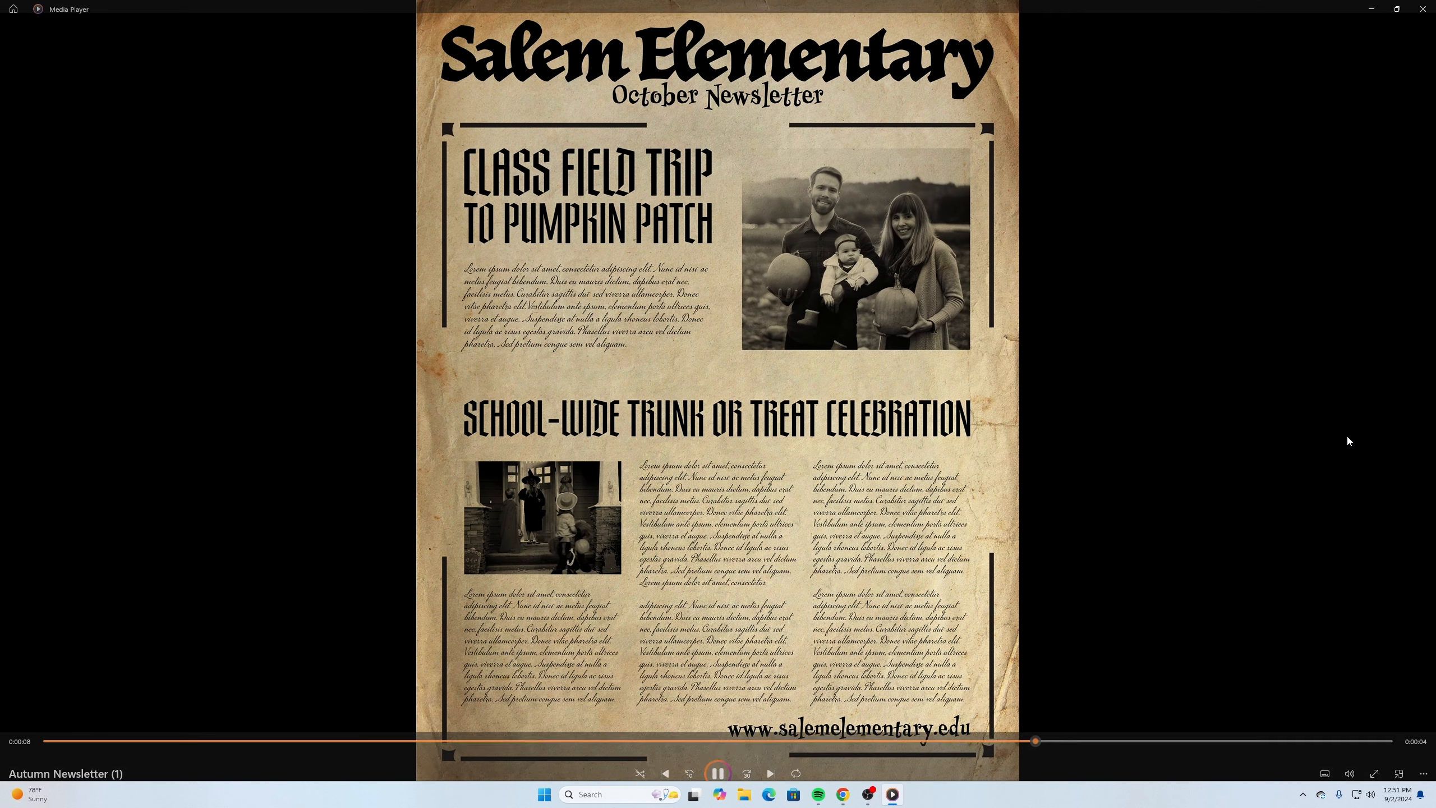